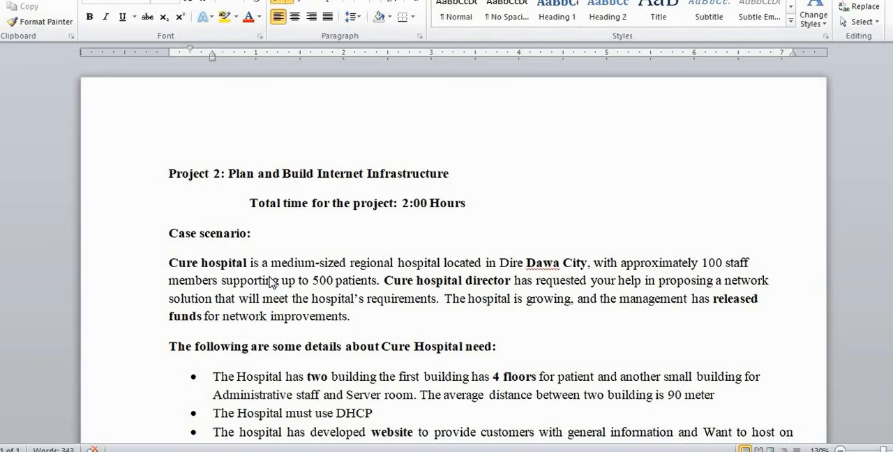
Skim the whole Project 2 brief, from the case scenario and hospital needs through the three tasks
scroll(311, 284, "down", 1)
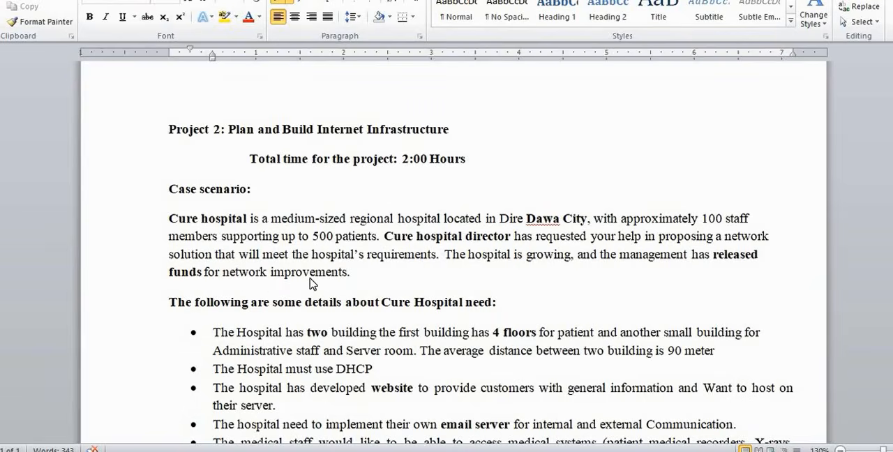
scroll(311, 284, "up", 1)
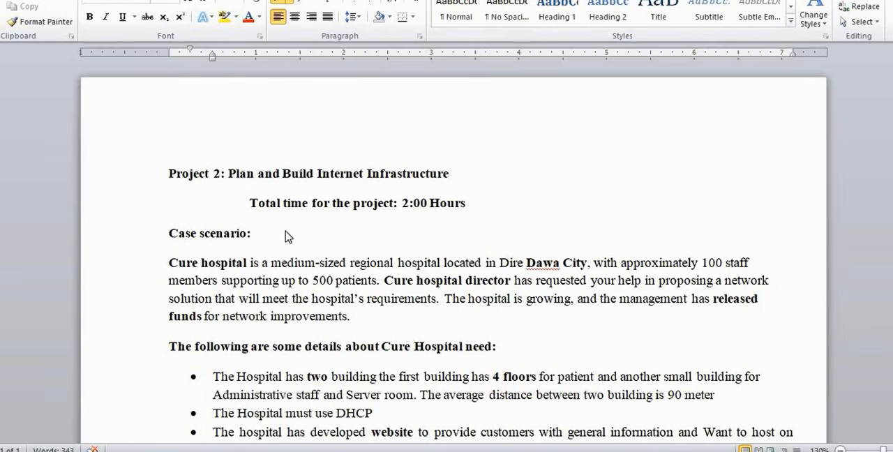
scroll(304, 272, "down", 3)
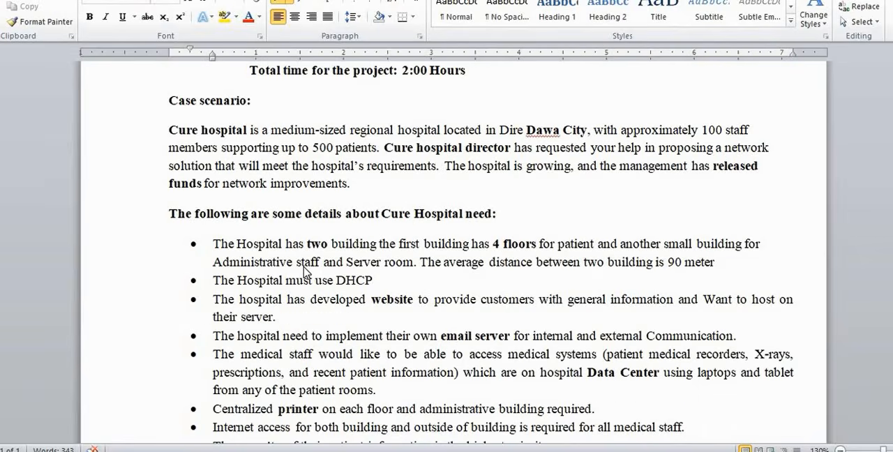
scroll(305, 272, "down", 7)
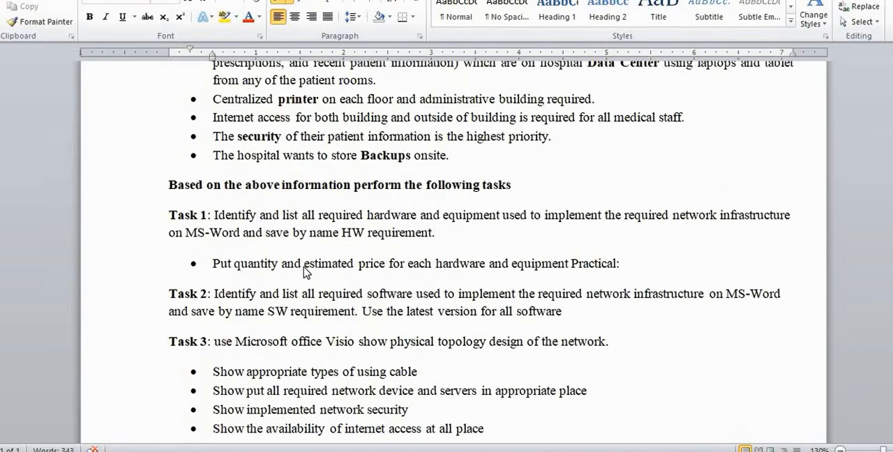
scroll(304, 273, "down", 2)
scroll(304, 272, "down", 1)
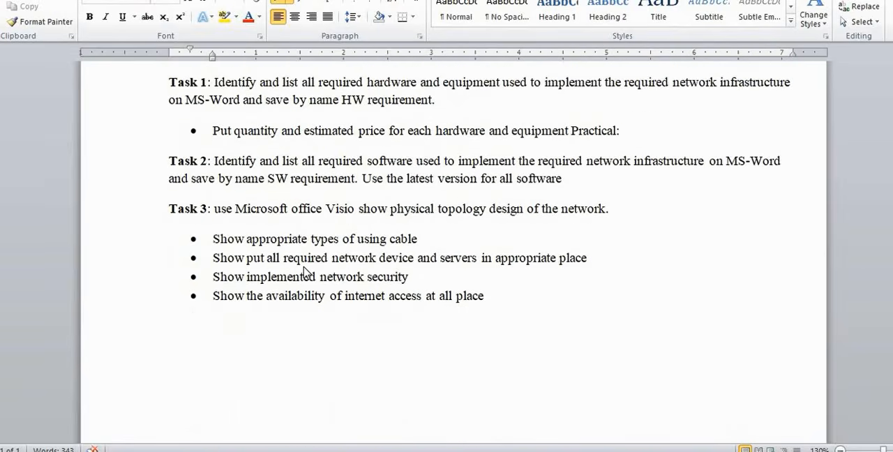
scroll(304, 272, "down", 1)
scroll(304, 272, "up", 14)
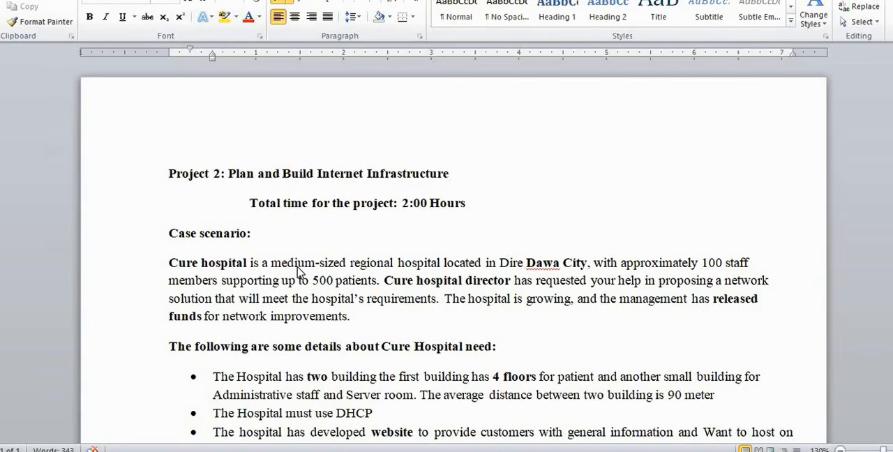
scroll(298, 272, "down", 1)
scroll(299, 272, "down", 3)
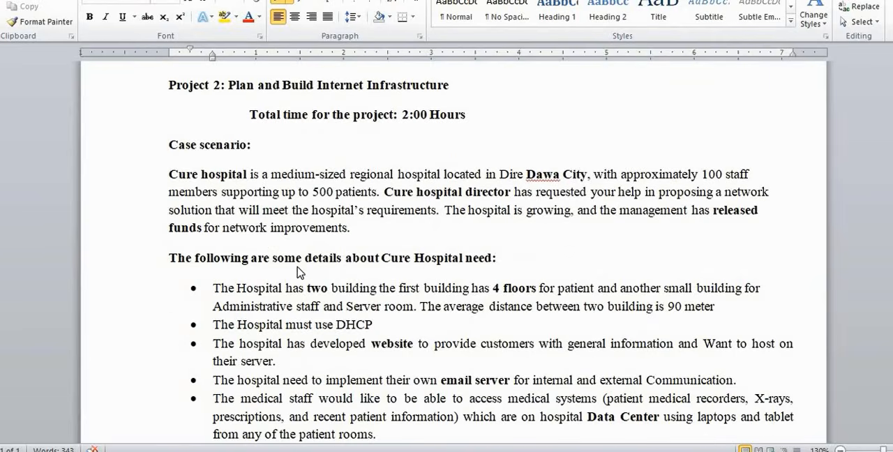
scroll(300, 272, "down", 1)
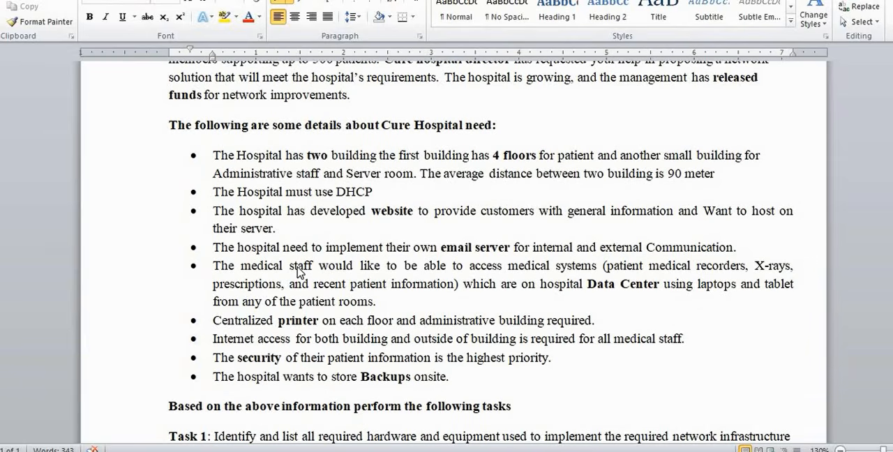
scroll(298, 273, "up", 5)
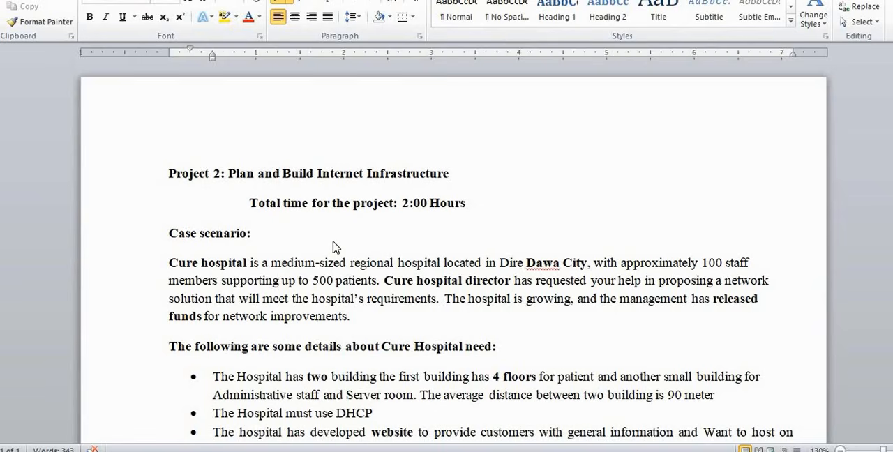
Review the case scenario, the bulleted hospital needs and the instructions for Tasks 1 to 3
scroll(332, 249, "down", 1)
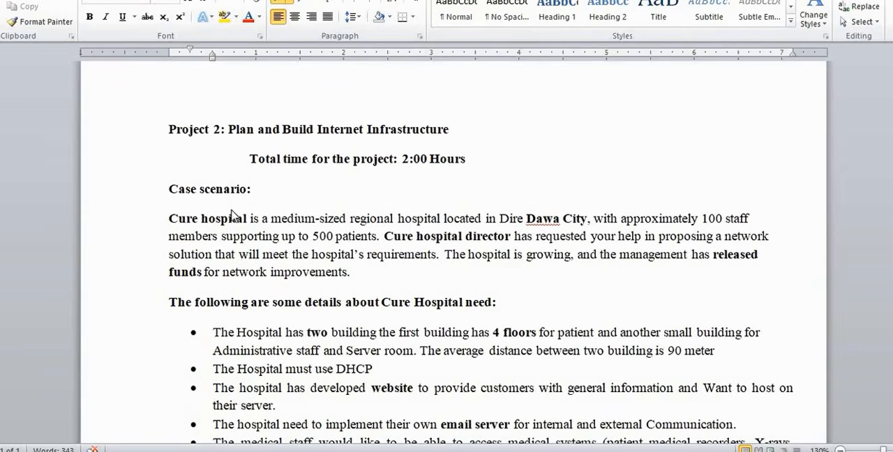
scroll(210, 219, "down", 1)
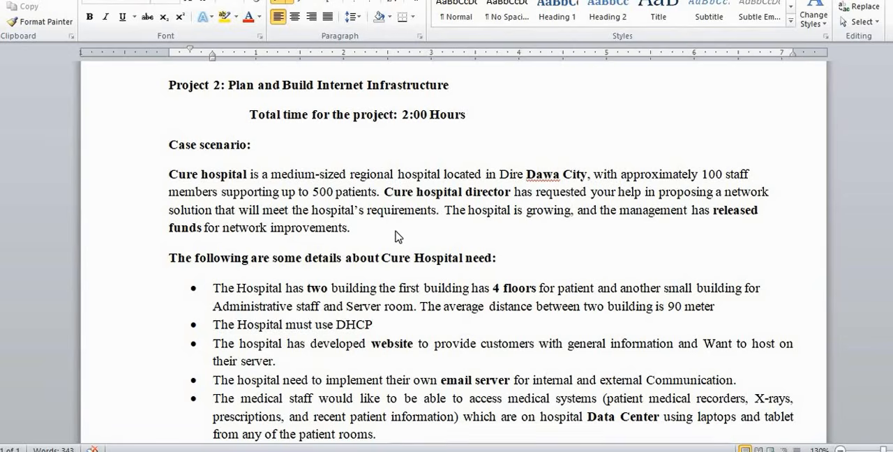
scroll(396, 237, "down", 10)
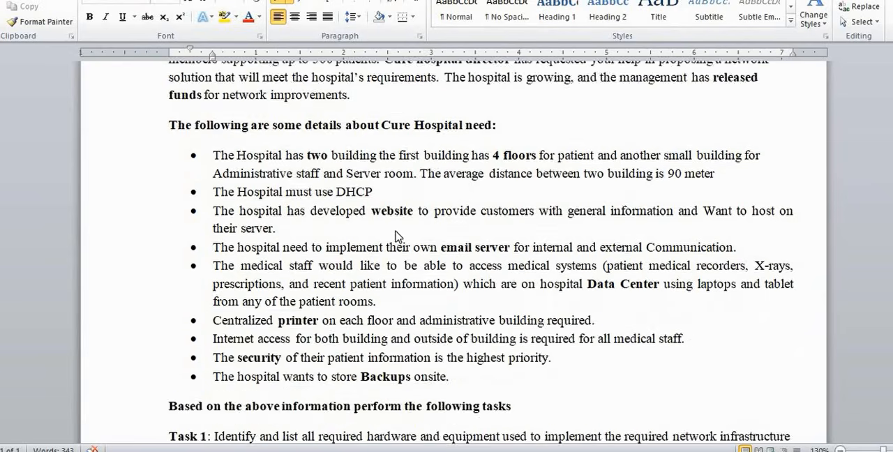
scroll(397, 238, "up", 6)
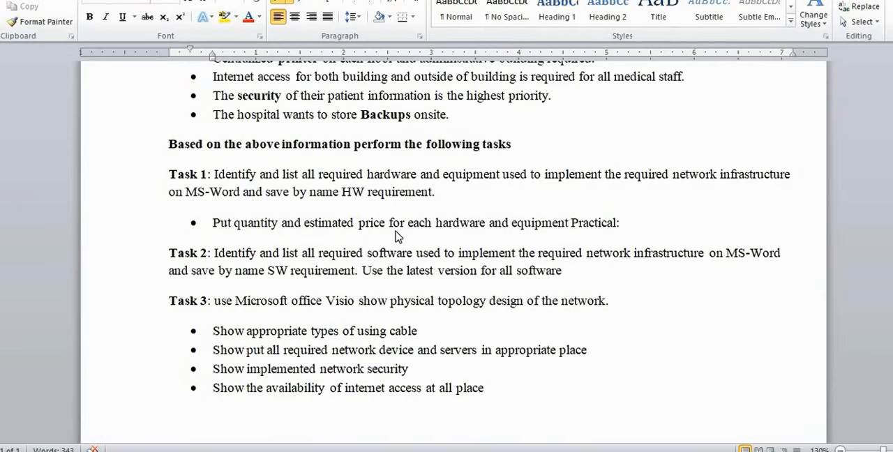
scroll(395, 238, "down", 1)
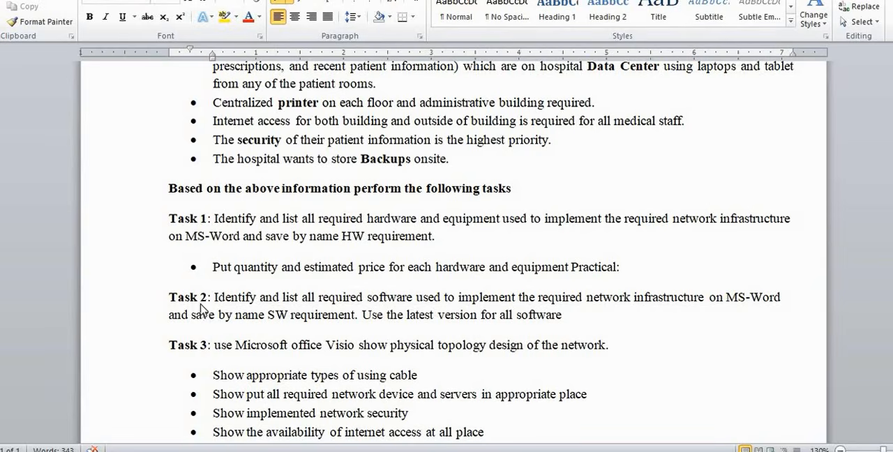
scroll(229, 323, "up", 3)
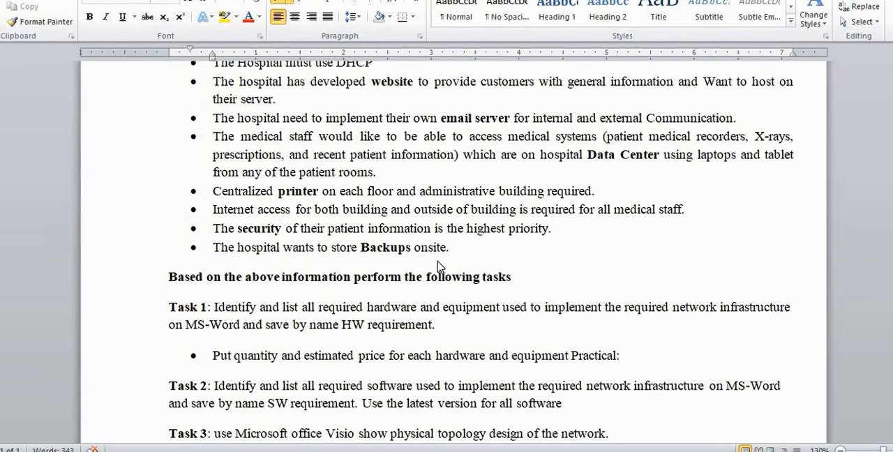
scroll(318, 174, "up", 10)
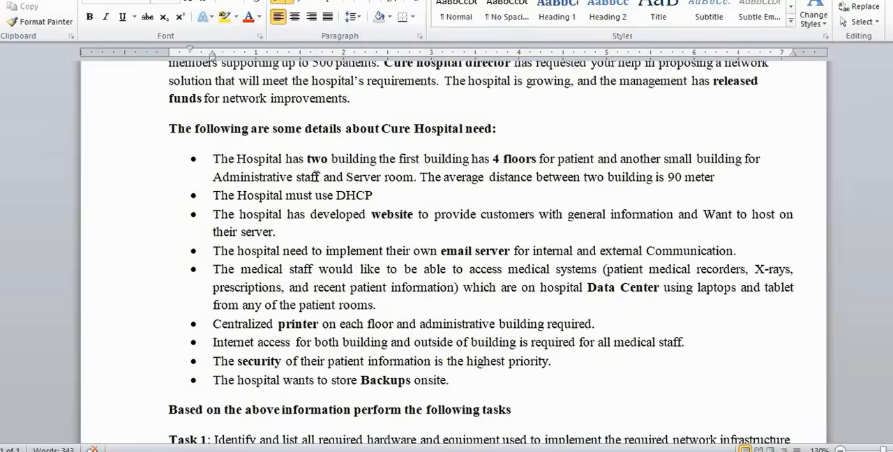
Highlight the scenario text from the Cure hospital paragraph through the Backups bullet, check the tasks below it, and clear the selection
left_click_drag(170, 223, 471, 342)
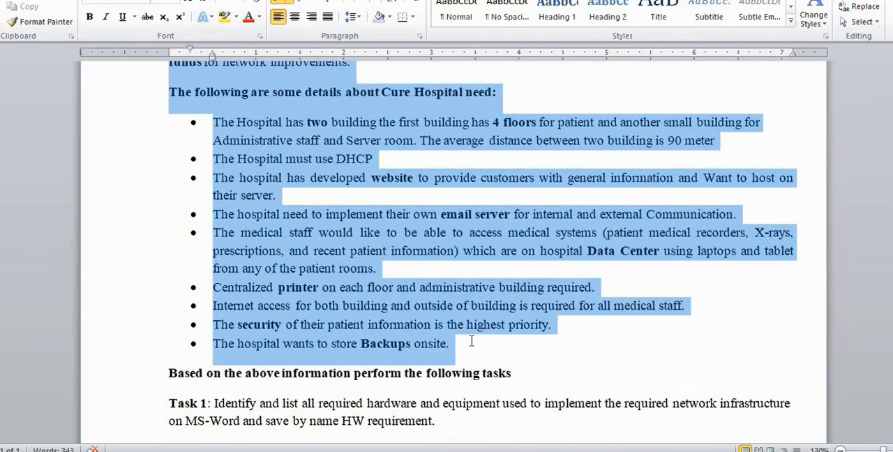
scroll(328, 342, "down", 5)
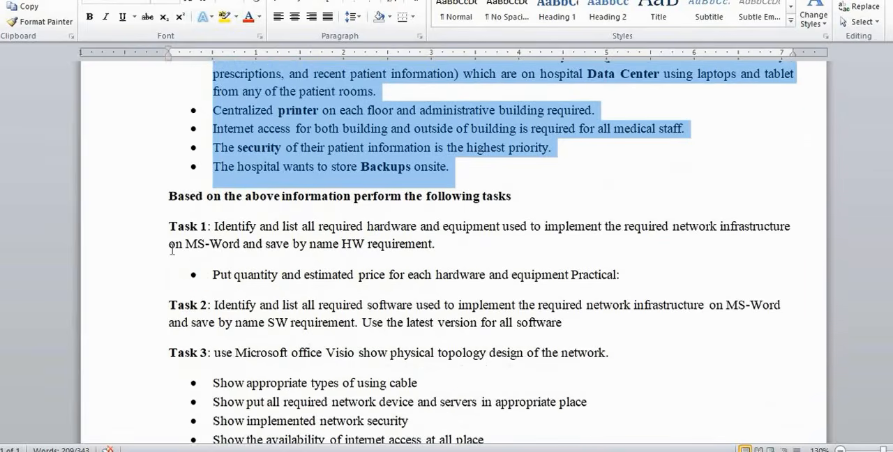
scroll(203, 354, "down", 3)
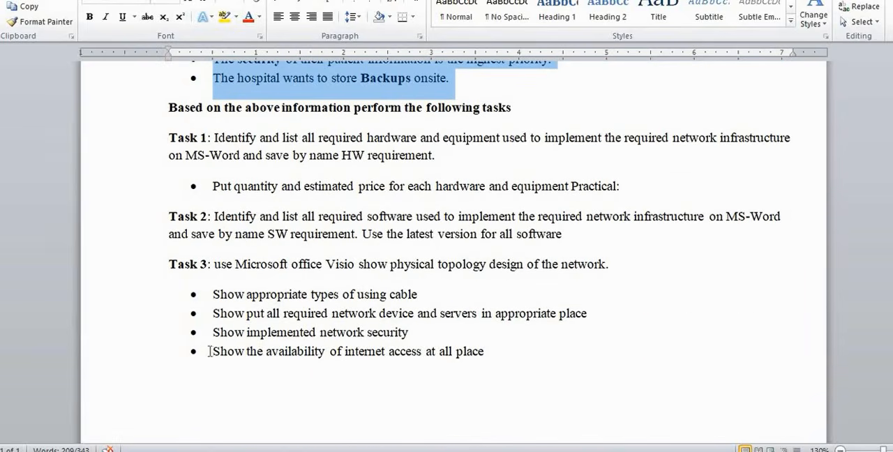
scroll(259, 317, "up", 15)
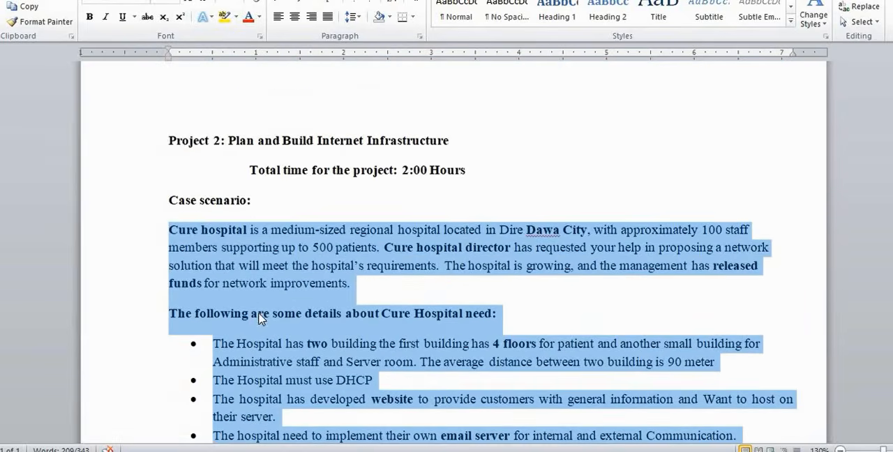
left_click(261, 316)
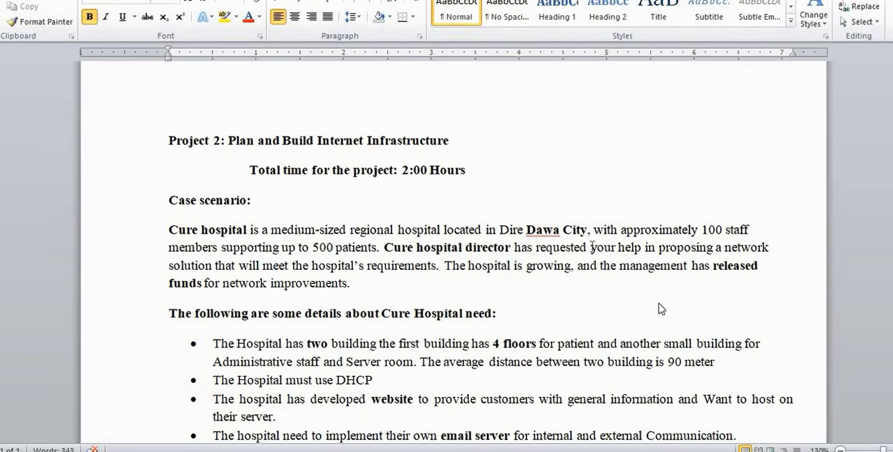
Examine the Cure hospital paragraph, highlighting in turn the hospital's name, the number of staff and the number of patients
mouse_move(626, 386)
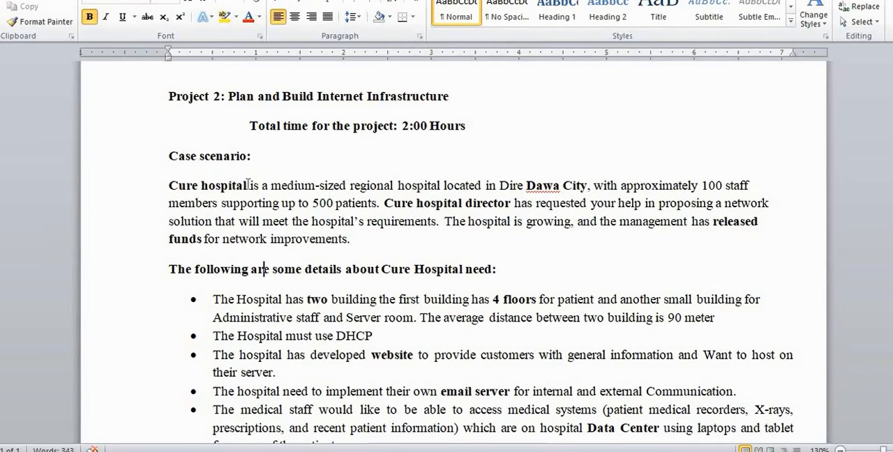
left_click_drag(250, 185, 176, 188)
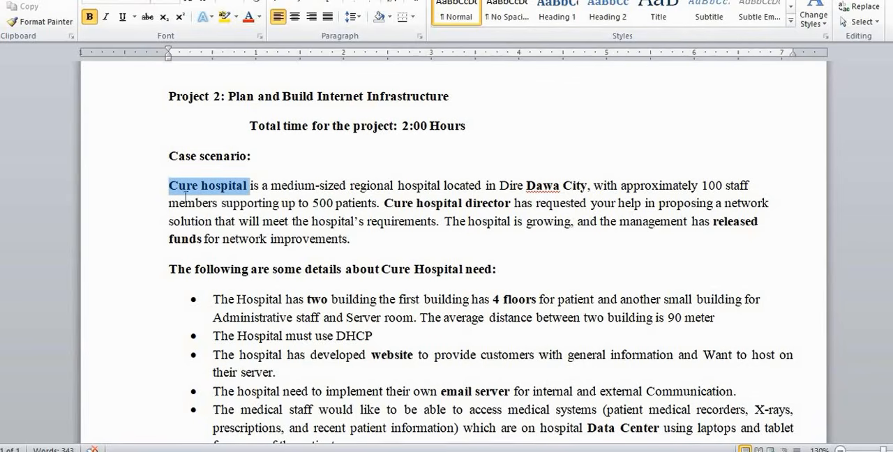
left_click(273, 203)
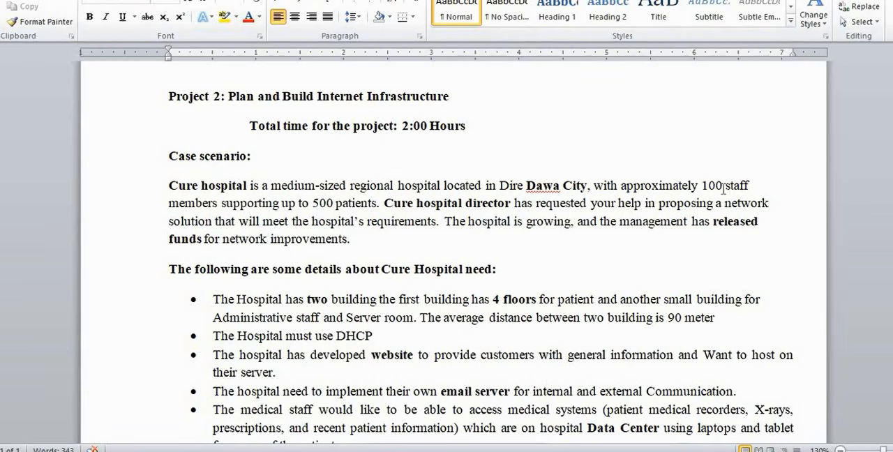
left_click_drag(723, 185, 701, 185)
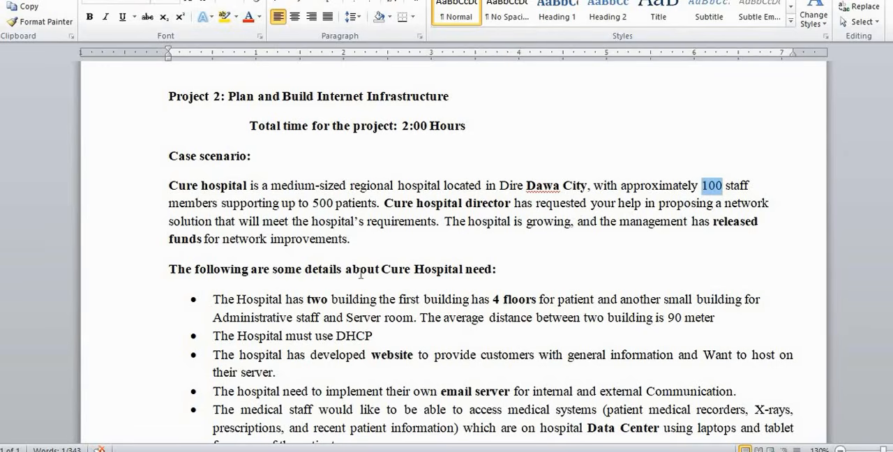
left_click_drag(336, 203, 314, 203)
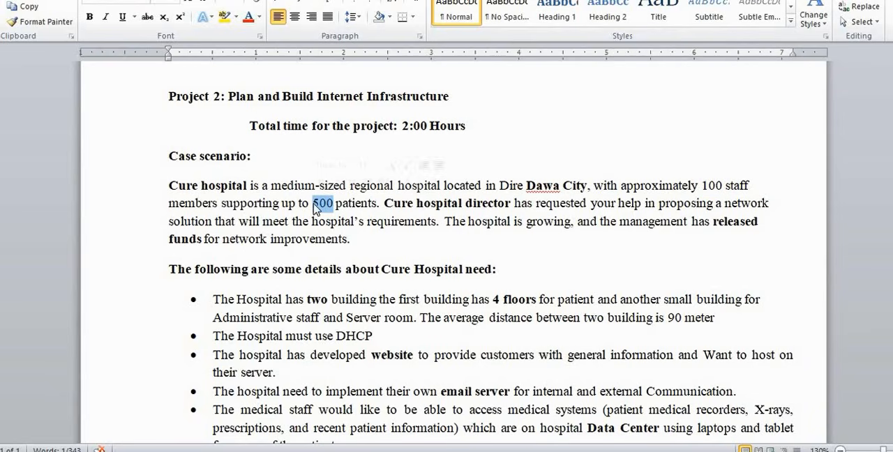
left_click(320, 209)
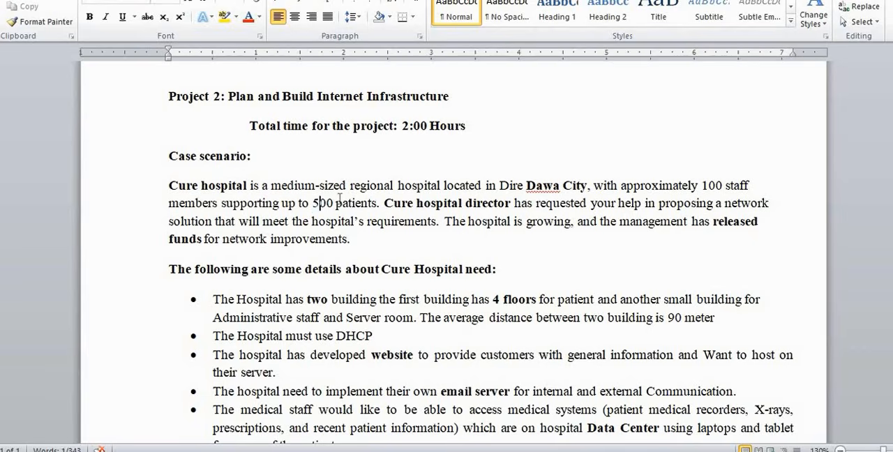
left_click_drag(337, 203, 313, 203)
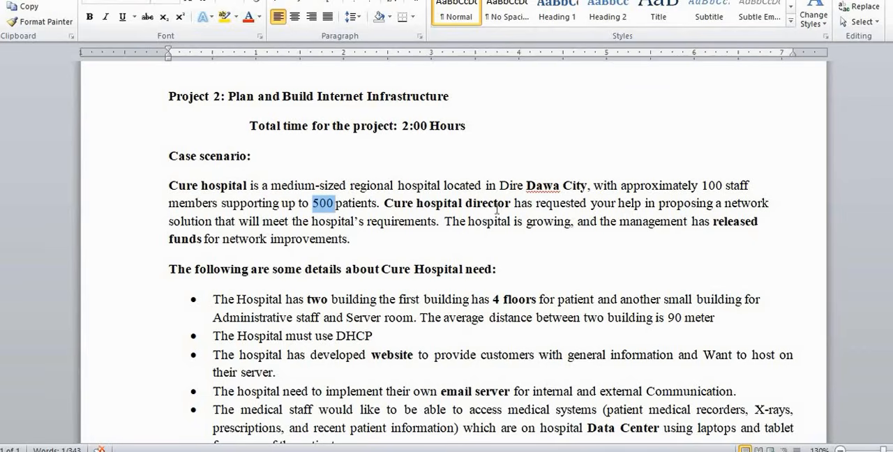
Examine the director's request, highlighting "your help" and "network improvements.", and clear the selection
left_click(512, 204)
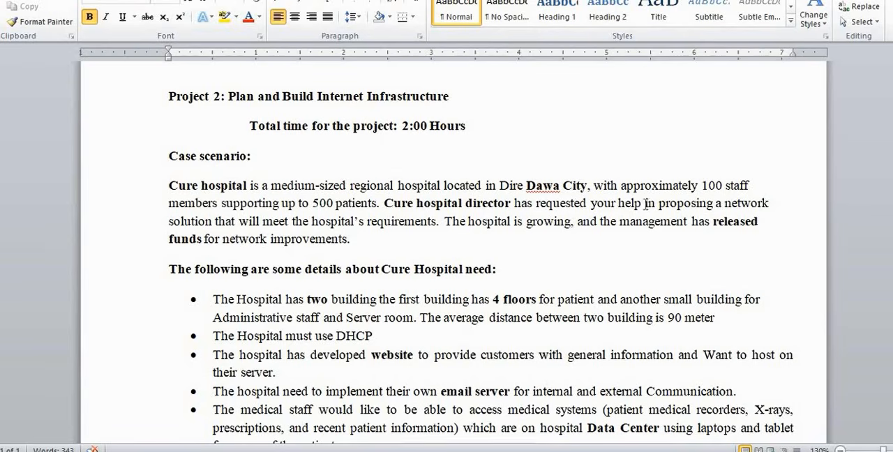
left_click_drag(645, 207, 600, 208)
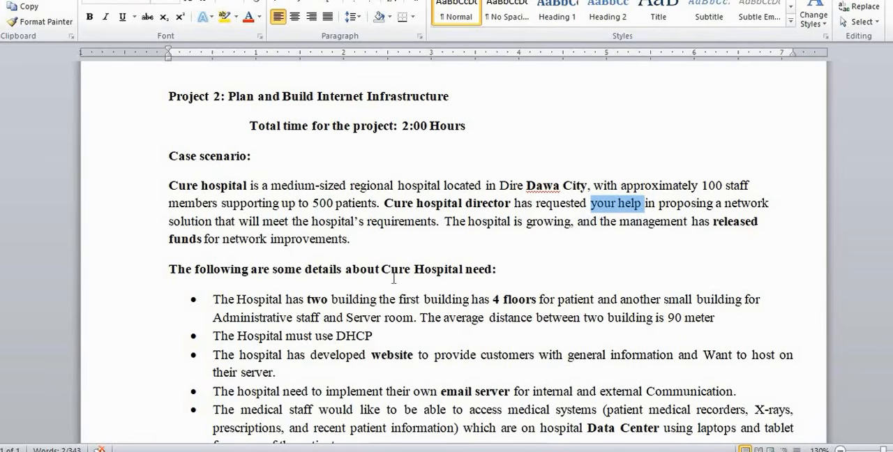
left_click_drag(352, 242, 255, 248)
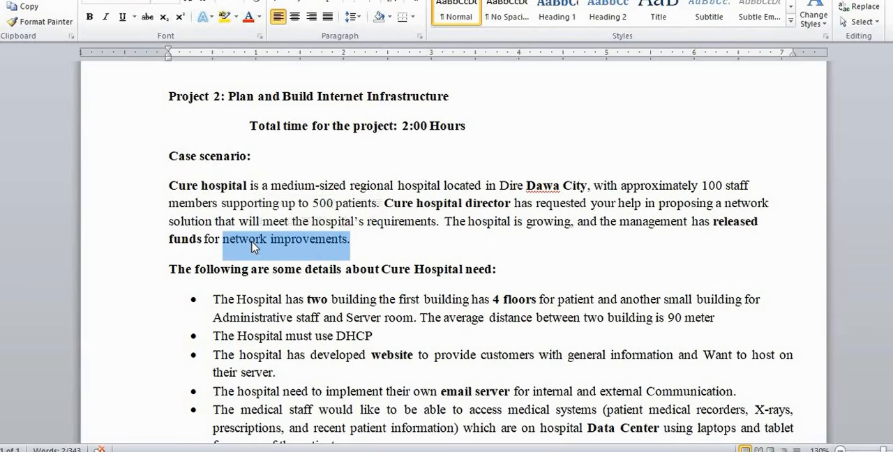
left_click(292, 240)
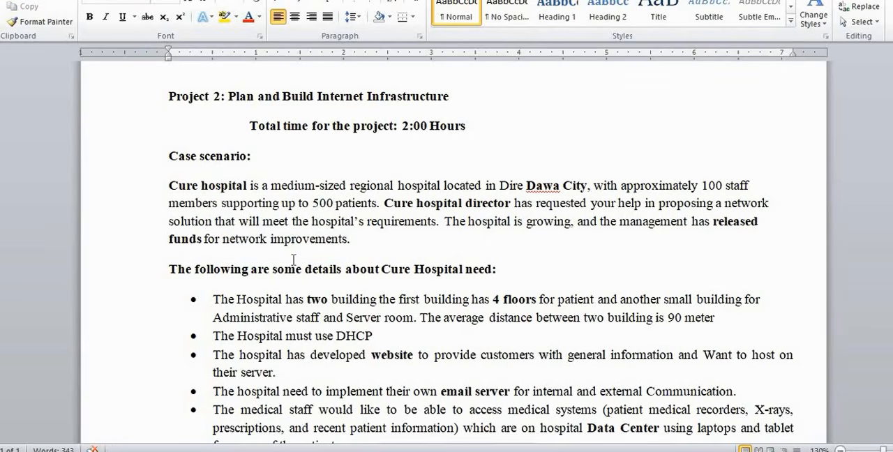
Bring the full list of details about Cure Hospital's needs into view for reading
scroll(293, 260, "down", 1)
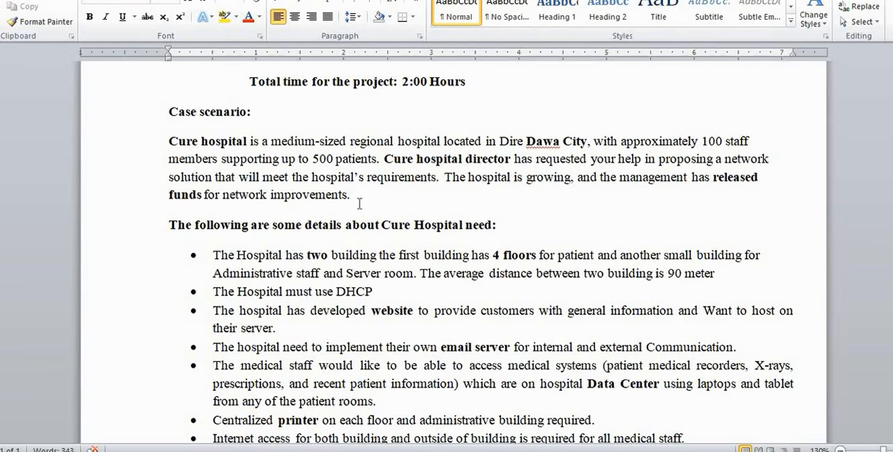
scroll(359, 204, "down", 1)
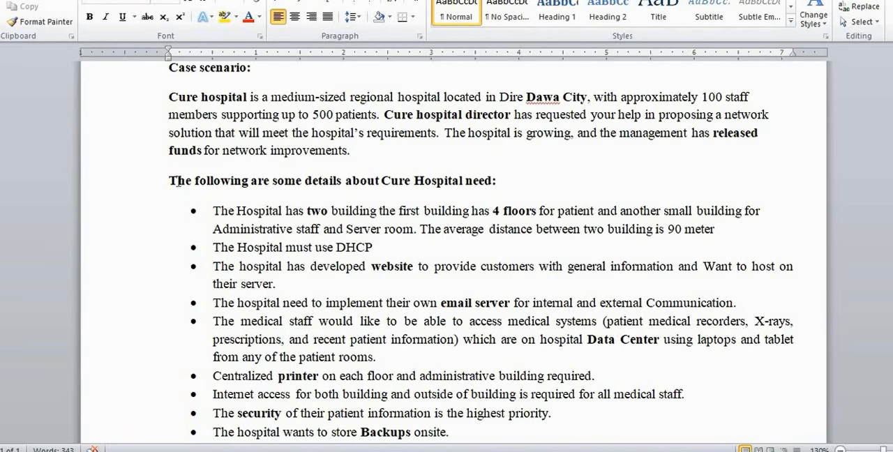
scroll(302, 246, "down", 1)
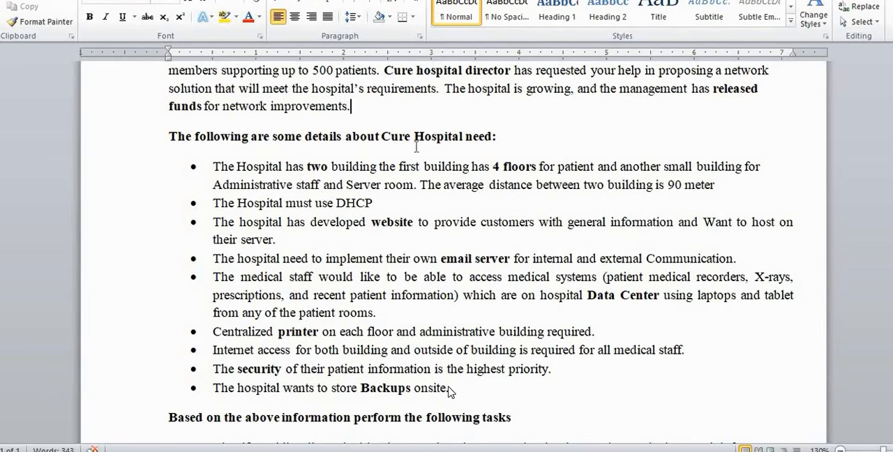
Examine the first building's details in the opening bullet, highlighting in turn "has 4 floors" and "patient"
mouse_move(448, 388)
mouse_move(474, 338)
left_click_drag(537, 166, 503, 164)
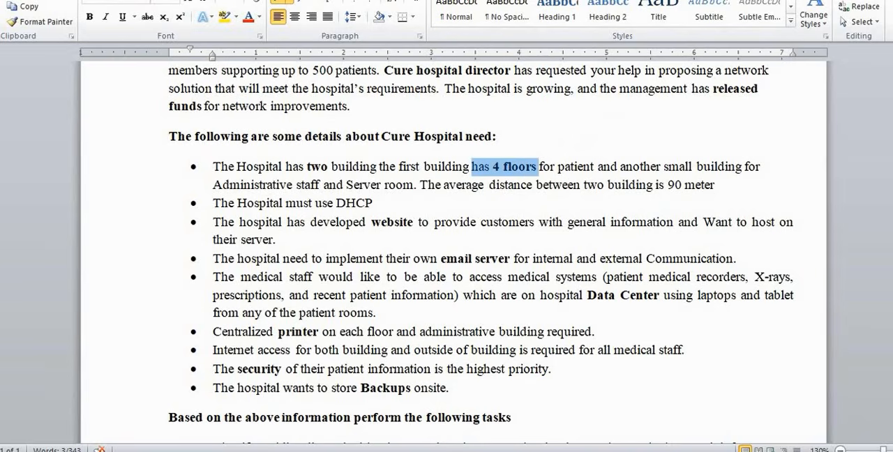
left_click(590, 167)
left_click_drag(585, 167, 558, 168)
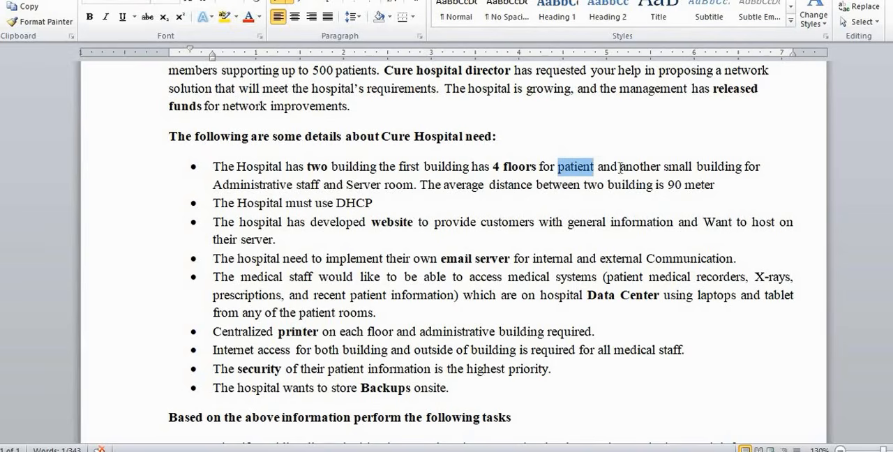
Examine the second building's description, highlighting "small", "Administrative staff" and "Server room" in turn, repeating them, and clear the selection
left_click_drag(621, 167, 693, 171)
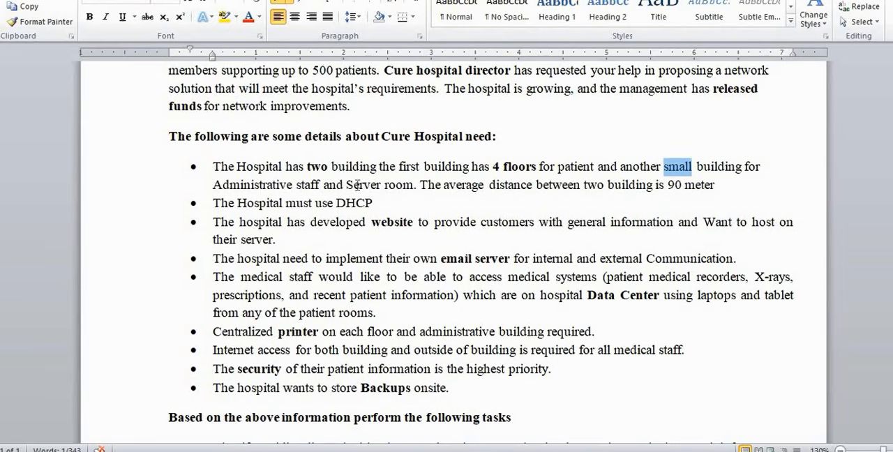
left_click_drag(321, 186, 248, 185)
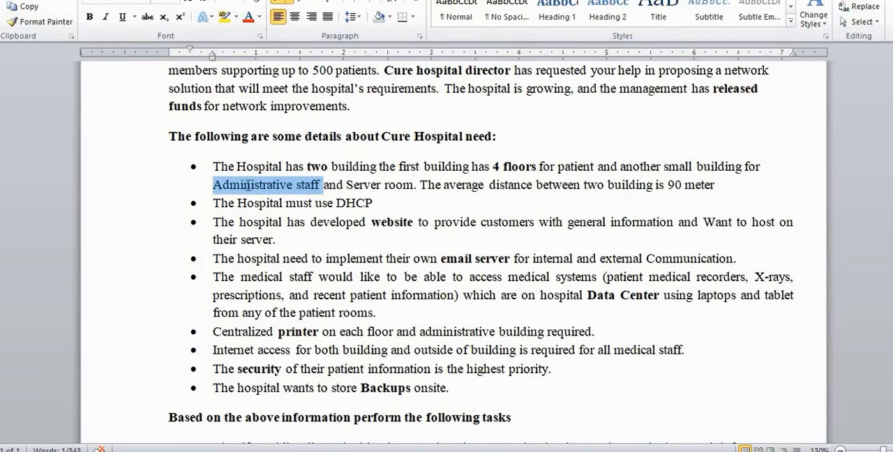
left_click_drag(417, 185, 363, 187)
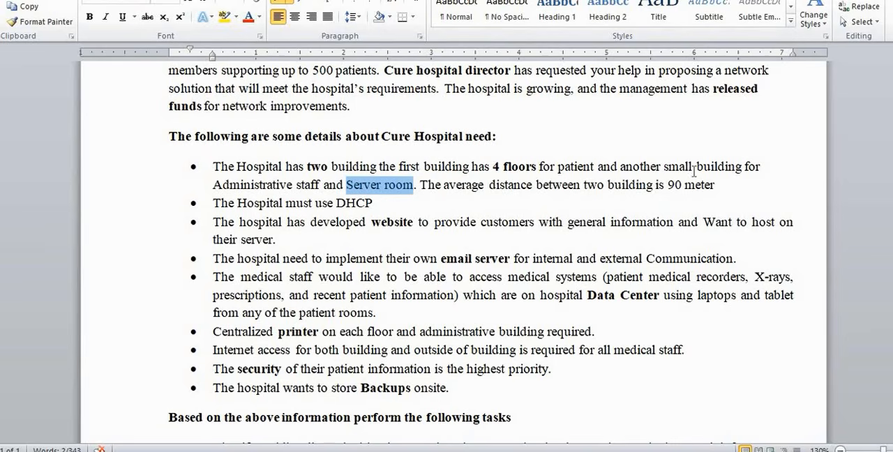
left_click_drag(693, 168, 667, 167)
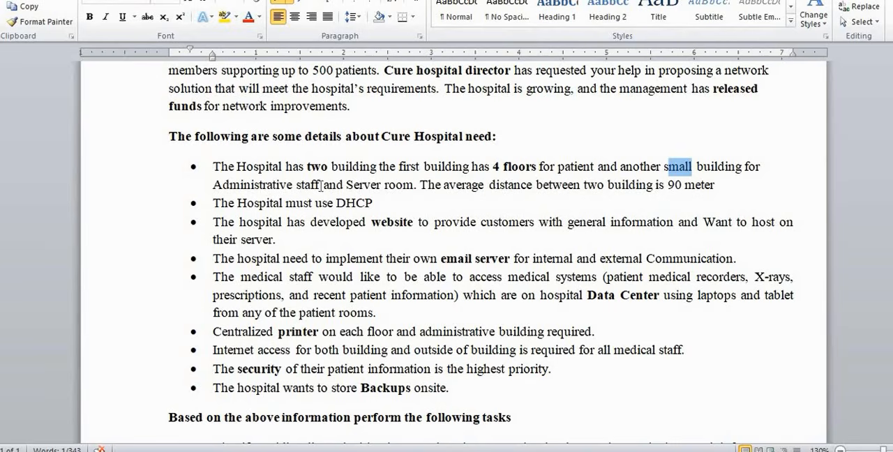
left_click_drag(322, 185, 239, 182)
left_click(416, 185)
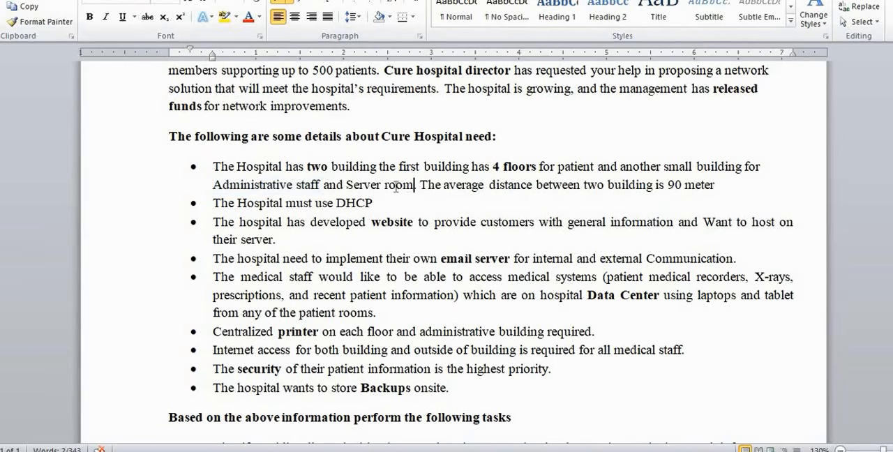
left_click_drag(396, 185, 347, 186)
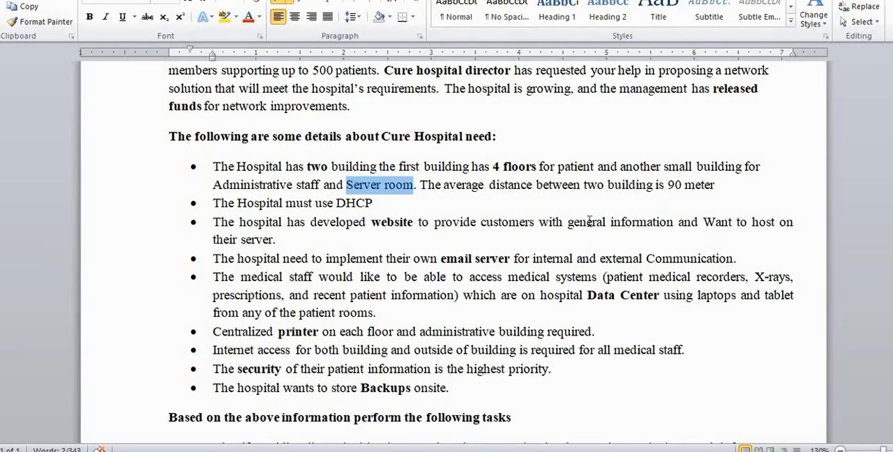
left_click(421, 180)
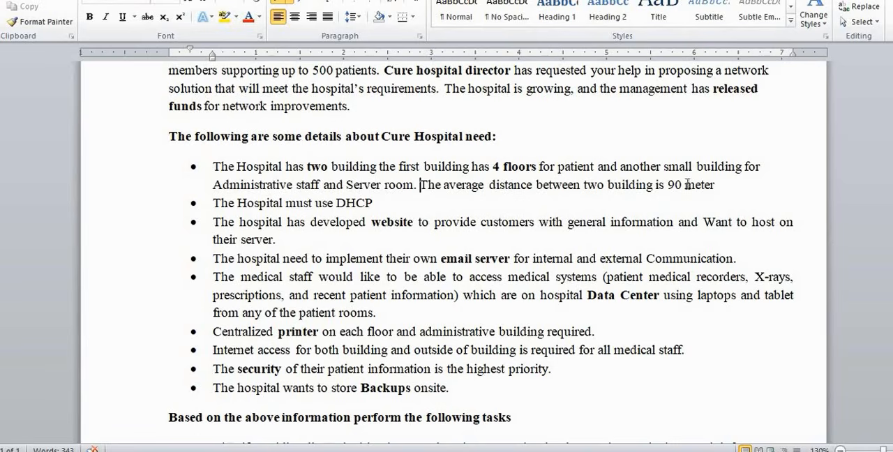
Examine the sentence on the average distance between the buildings, highlighting "90", "between two" and the sentence itself, and clear the selection
left_click_drag(686, 185, 654, 184)
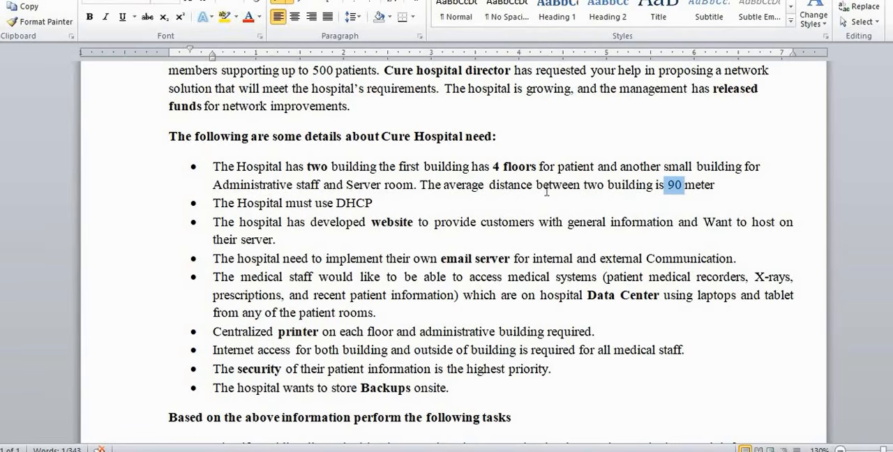
left_click_drag(606, 186, 541, 196)
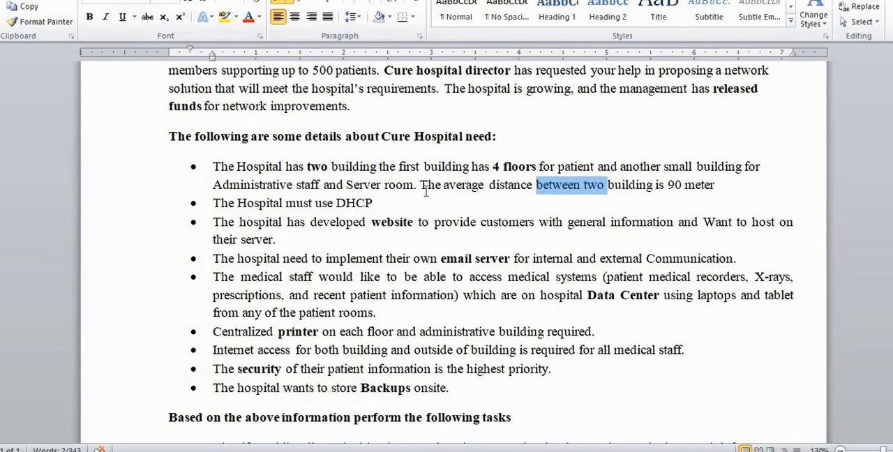
left_click_drag(421, 186, 672, 187)
left_click(495, 186)
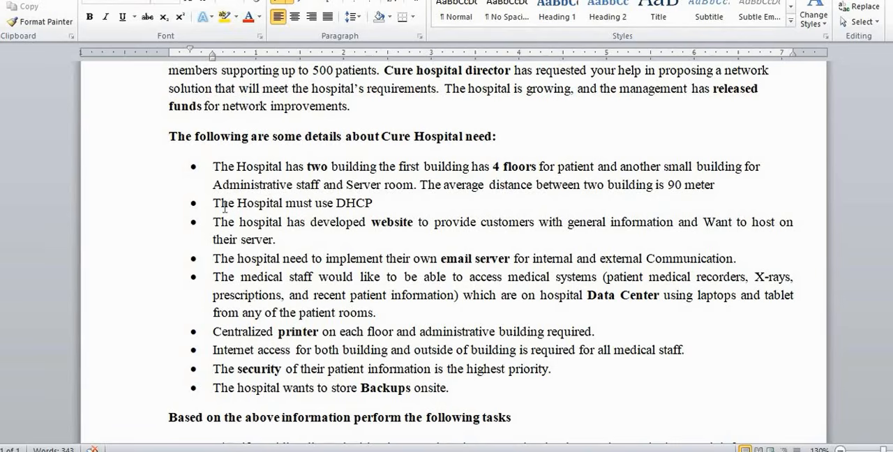
Examine the bullet on the hospital's required addressing service, highlighting "DHCP", and clear the selection
left_click(376, 203)
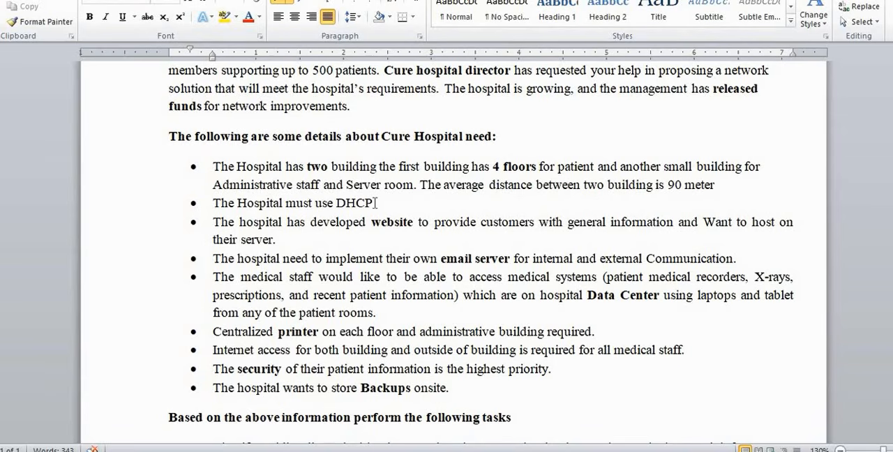
scroll(376, 203, "down", 1)
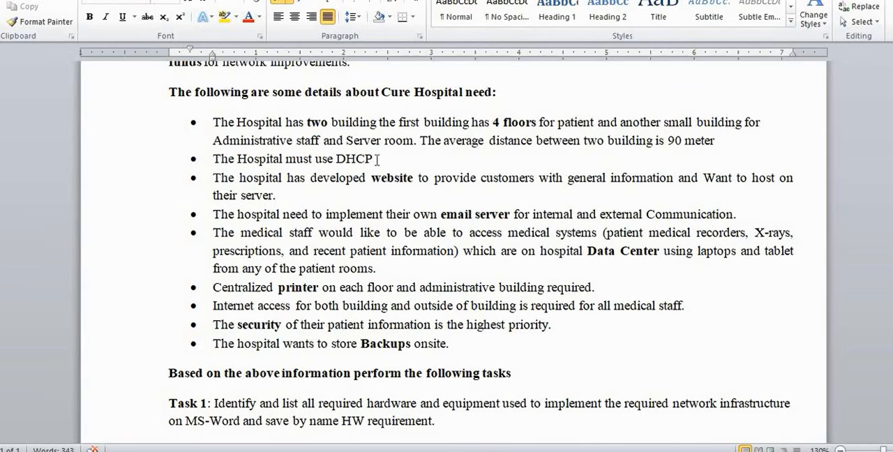
left_click_drag(375, 159, 341, 159)
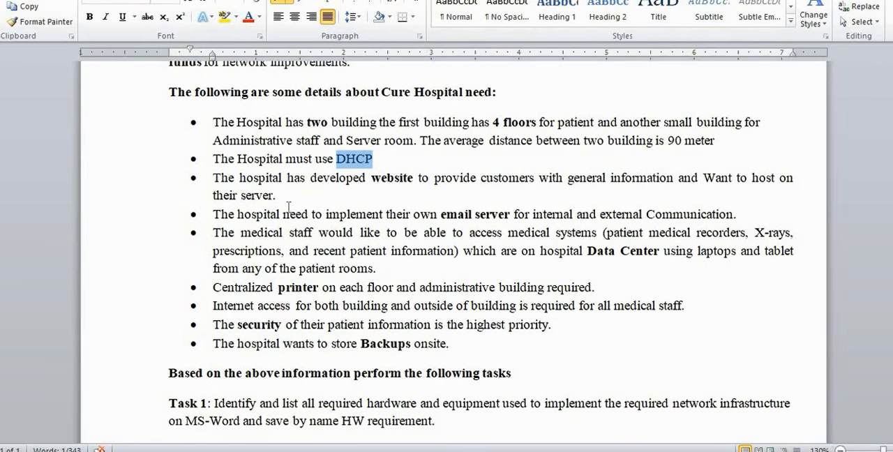
left_click(311, 183)
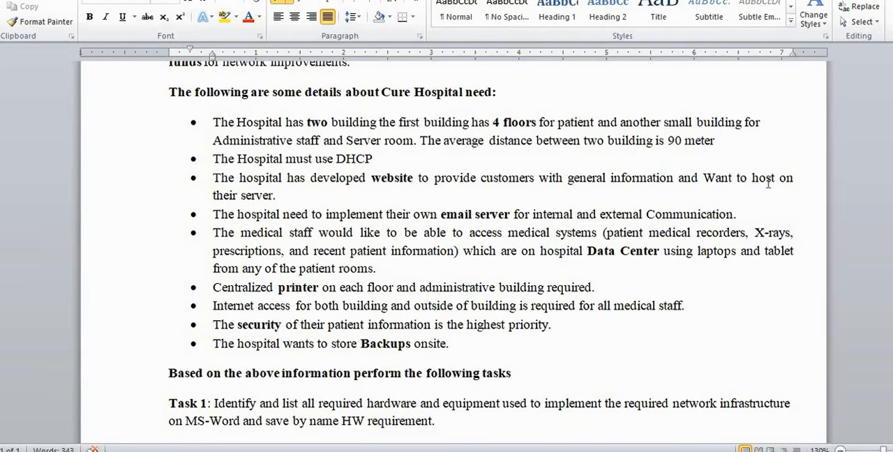
Examine the website hosting bullet, highlighting the whole requirement and the word "website", and clear the selection
left_click(282, 196)
left_click_drag(257, 193, 213, 178)
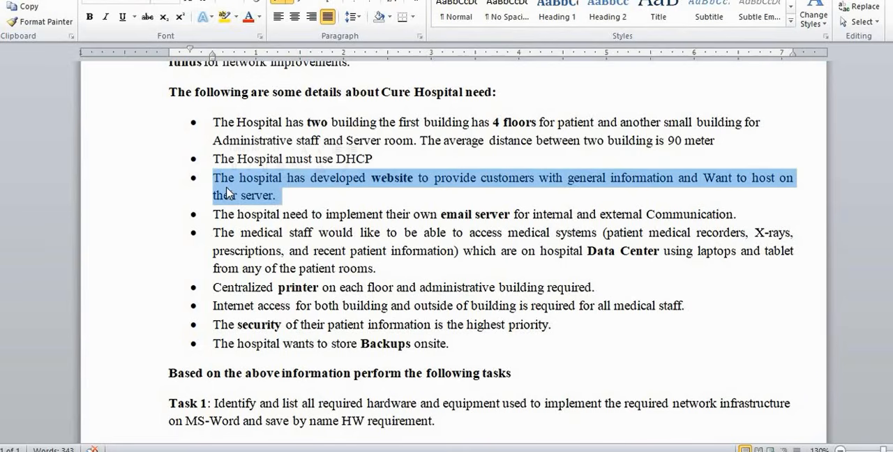
scroll(227, 187, "down", 1)
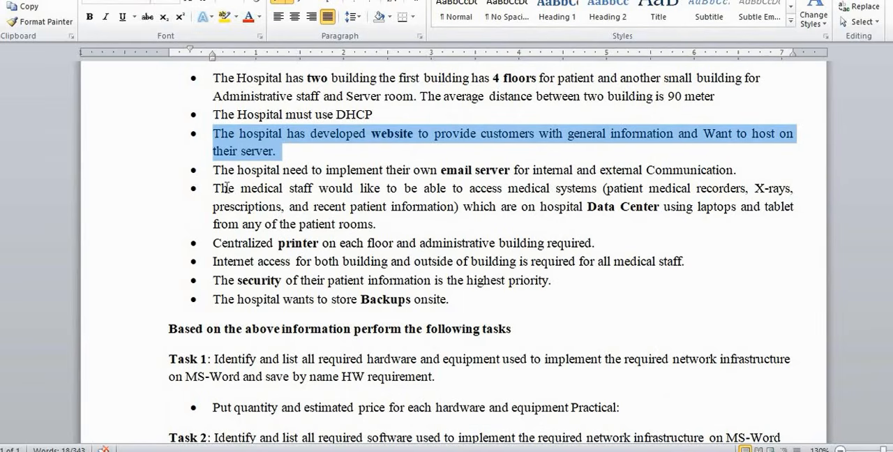
left_click(405, 135)
left_click_drag(412, 136, 361, 142)
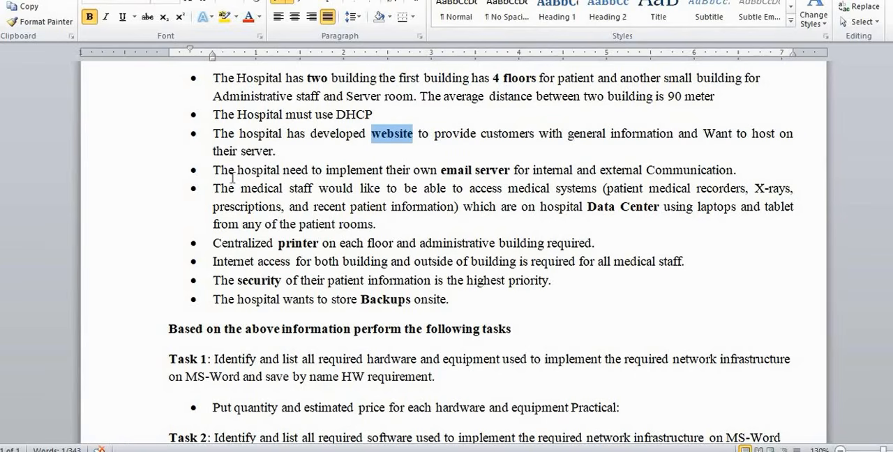
left_click(296, 171)
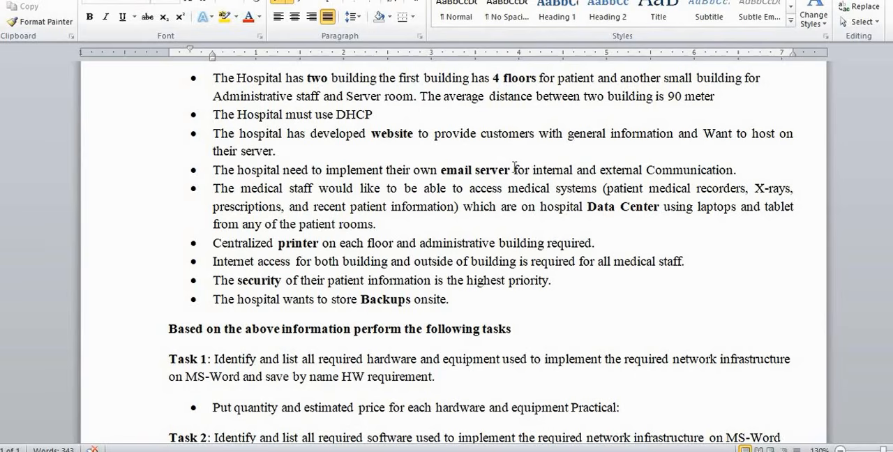
Highlight "email server" in the internal and external communication bullet, and clear the selection
left_click_drag(515, 170, 450, 170)
key("ctrl+b")
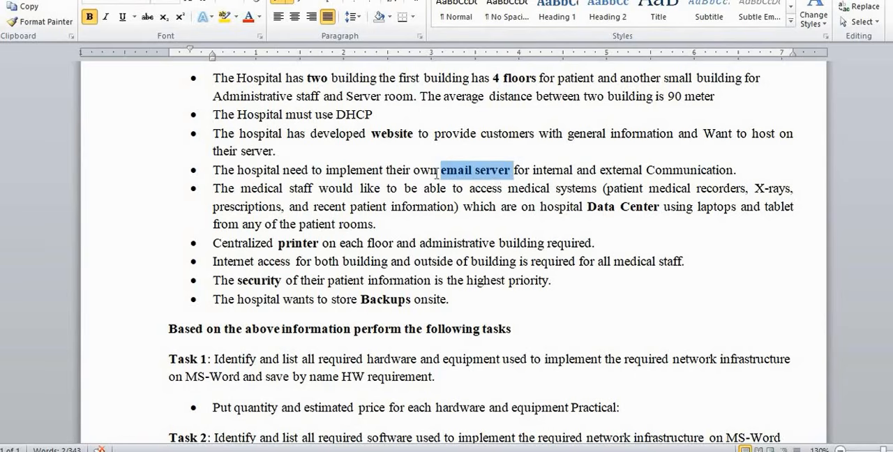
left_click(237, 195)
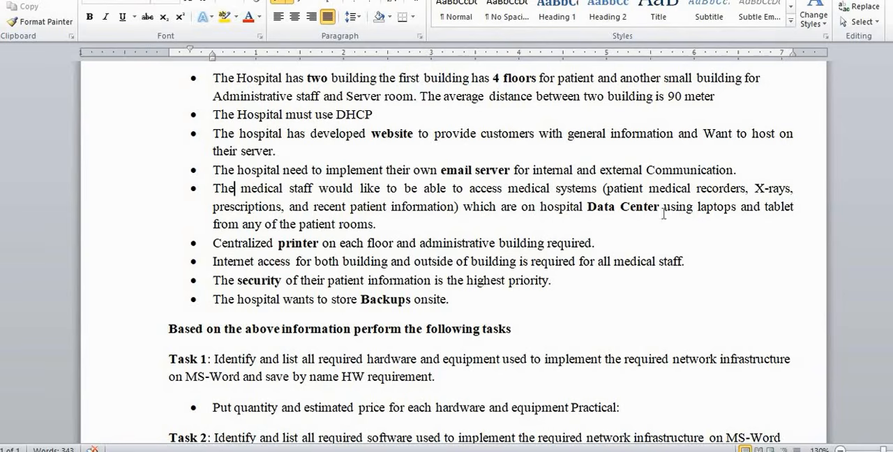
Examine the medical staff access bullet, highlighting "Data Center", "patient rooms.", "laptops" and the text from "tablet" onward, ending on "Data Center"
left_click_drag(664, 208, 600, 213)
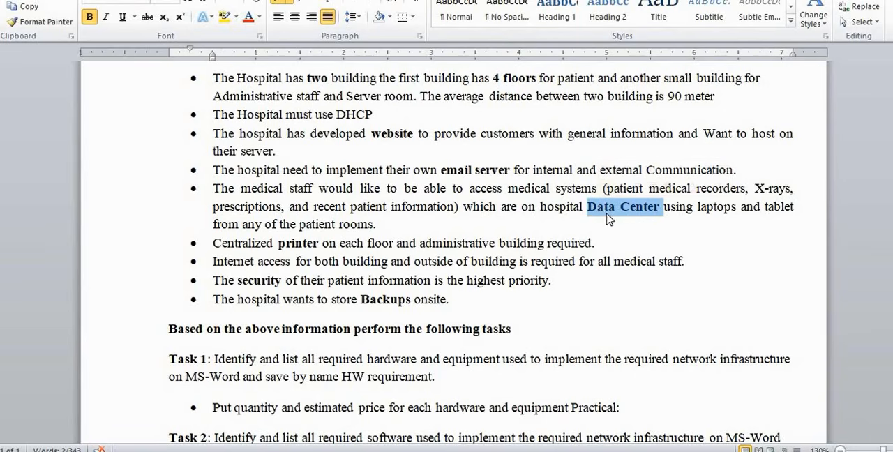
left_click(608, 210)
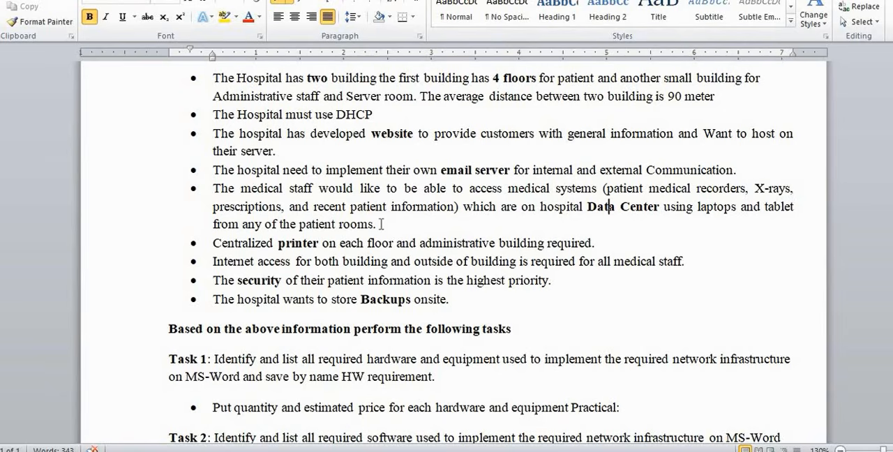
left_click_drag(377, 224, 303, 233)
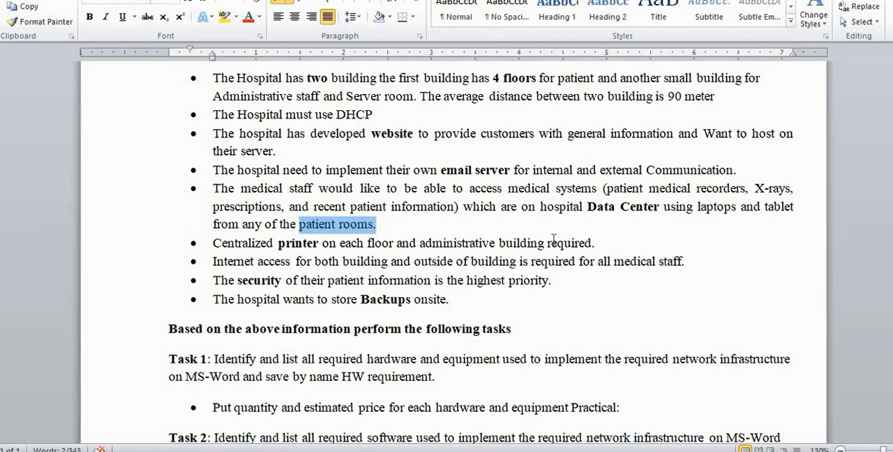
left_click_drag(660, 207, 586, 210)
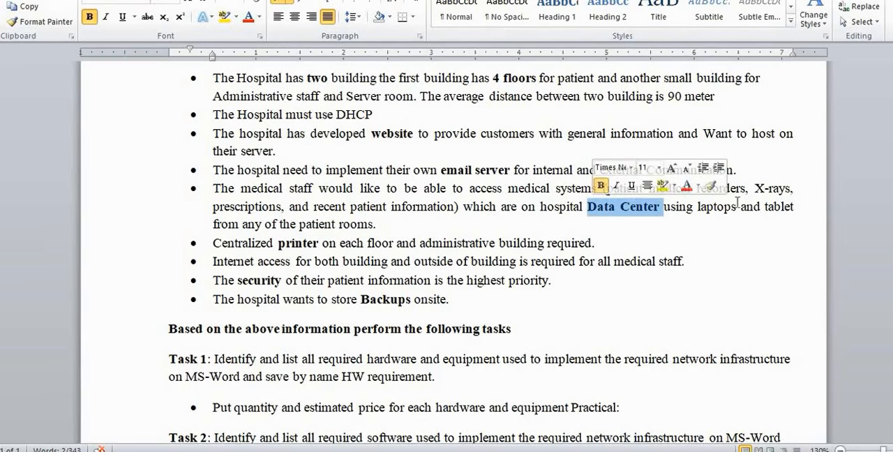
left_click_drag(738, 202, 693, 205)
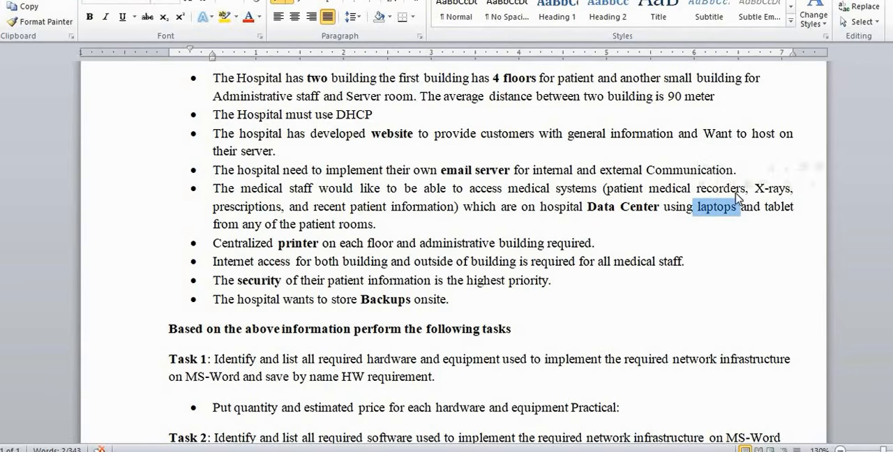
left_click_drag(765, 207, 787, 226)
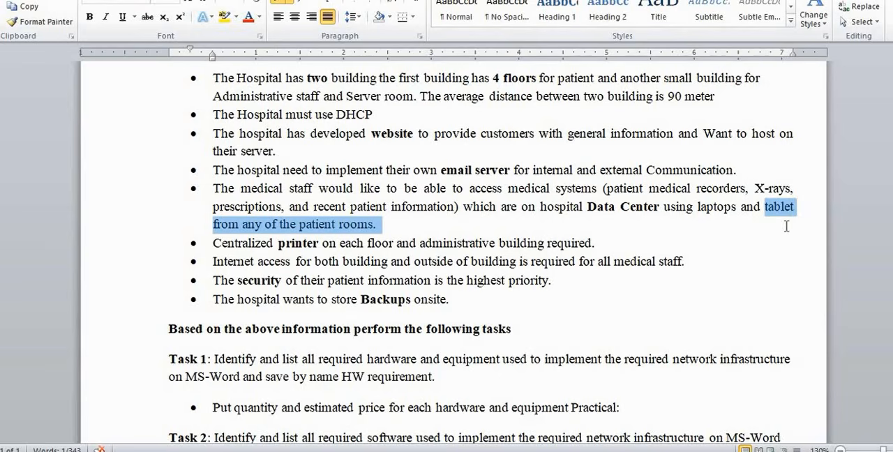
left_click_drag(659, 207, 594, 203)
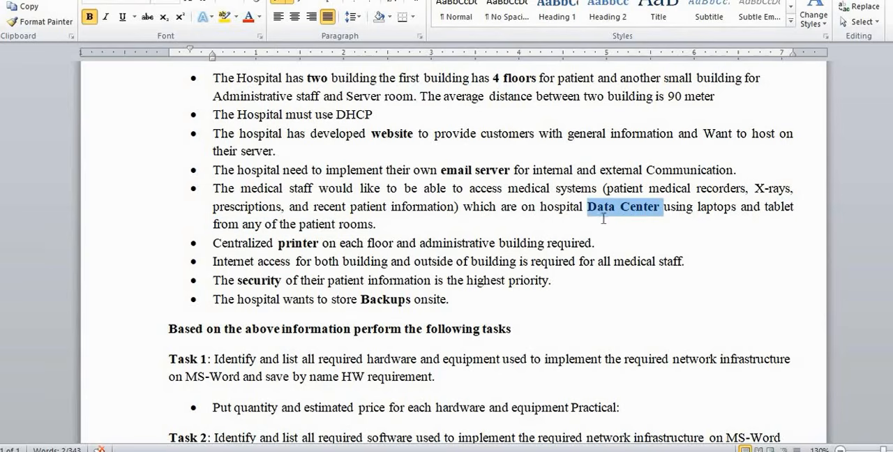
Examine the printer bullet, highlighting "Centralized printer", part of "floor" and "administrative building required", and clear the selection
scroll(500, 203, "down", 1)
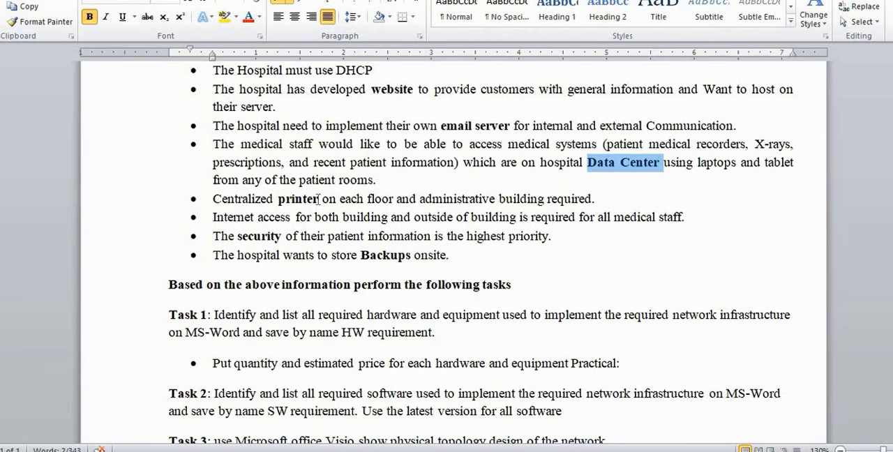
left_click_drag(319, 200, 212, 199)
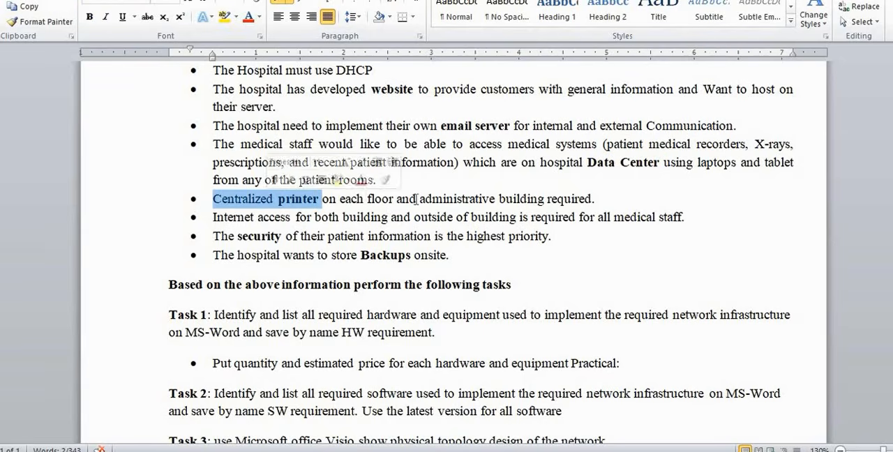
left_click_drag(395, 201, 375, 201)
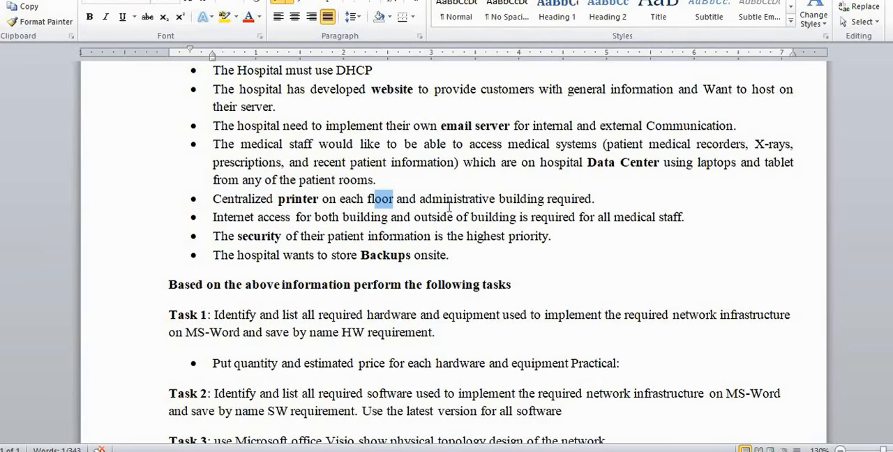
double_click(591, 199)
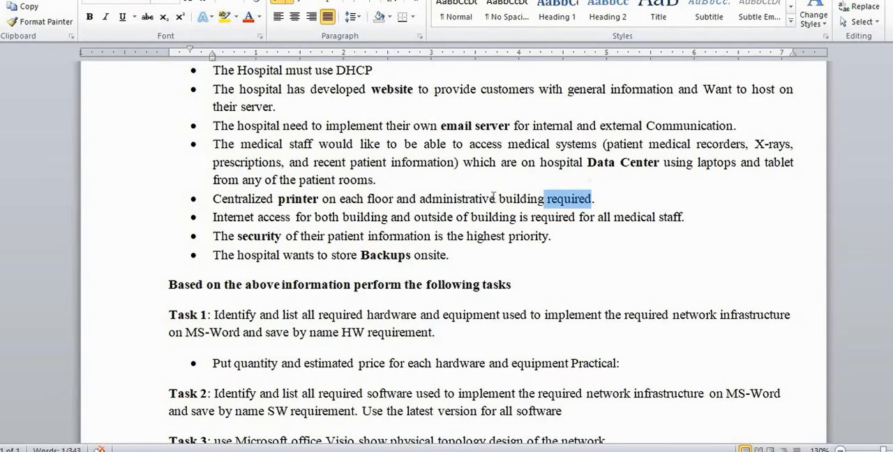
left_click(493, 199, "shift")
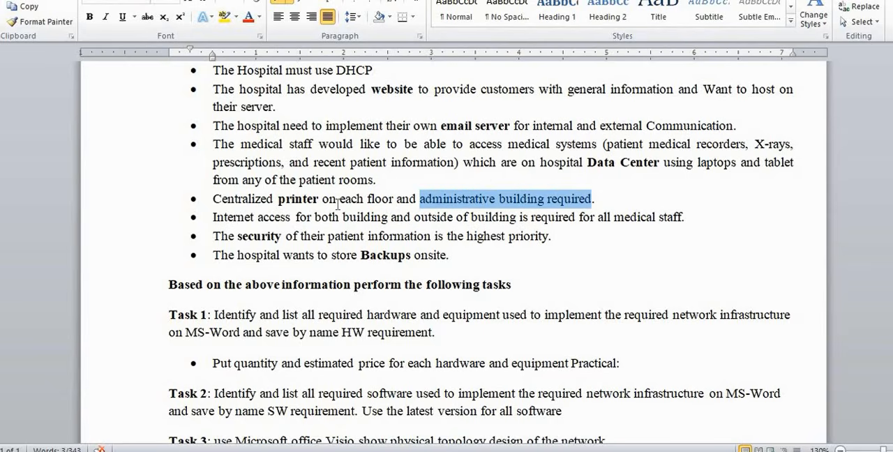
left_click(473, 199)
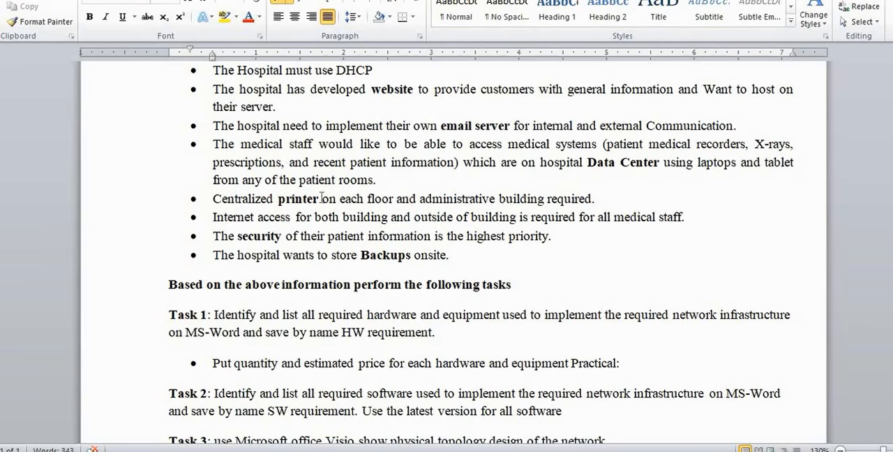
Highlight "printer" in the printer bullet and "for both building" in the Internet access bullet, clearing each selection
left_click_drag(321, 199, 279, 204)
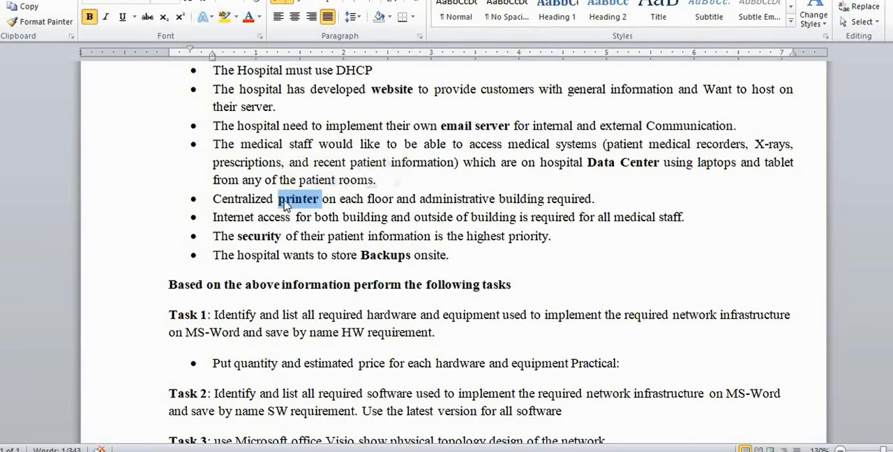
left_click(397, 199)
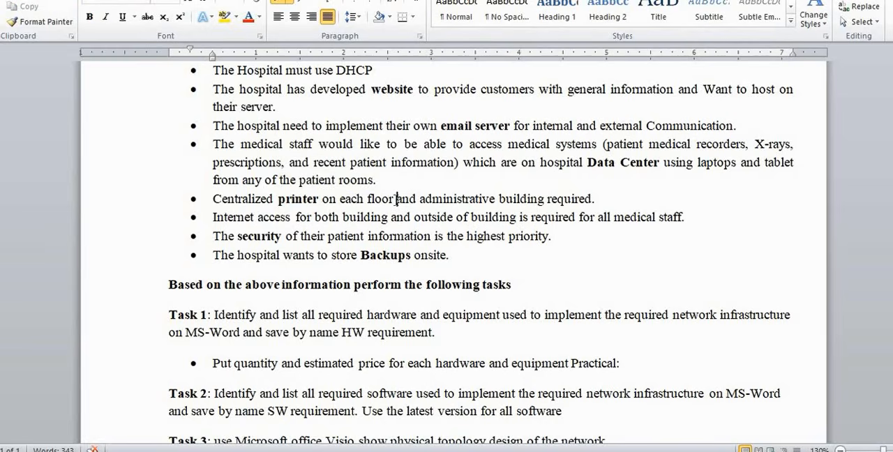
scroll(397, 200, "down", 1)
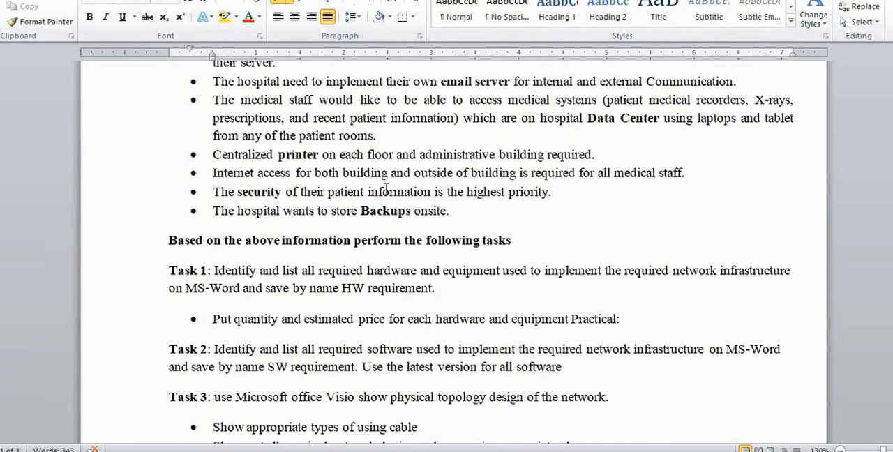
left_click_drag(389, 171, 309, 178)
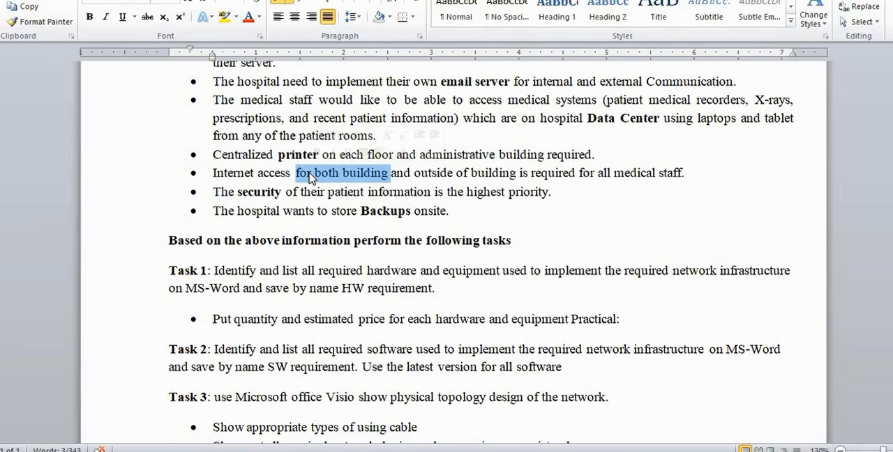
left_click(412, 175)
Examine the Internet access bullet, highlighting the outside-of-building part, "required for all medical staff." and the text from "building" onward, and clear the selection
left_click_drag(412, 175, 676, 176)
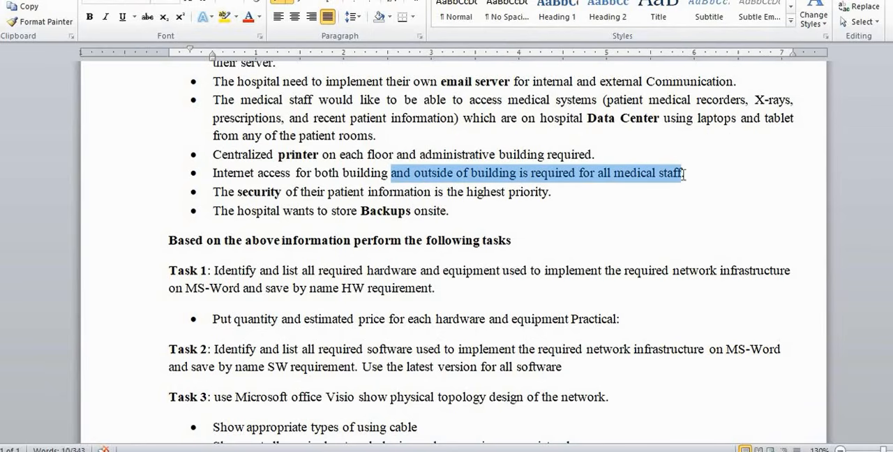
left_click_drag(682, 176, 498, 174)
left_click(499, 174)
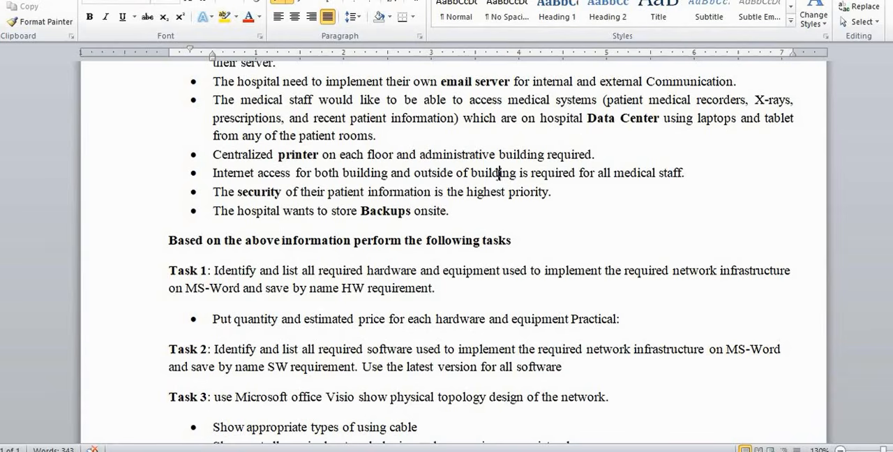
left_click_drag(686, 174, 575, 180)
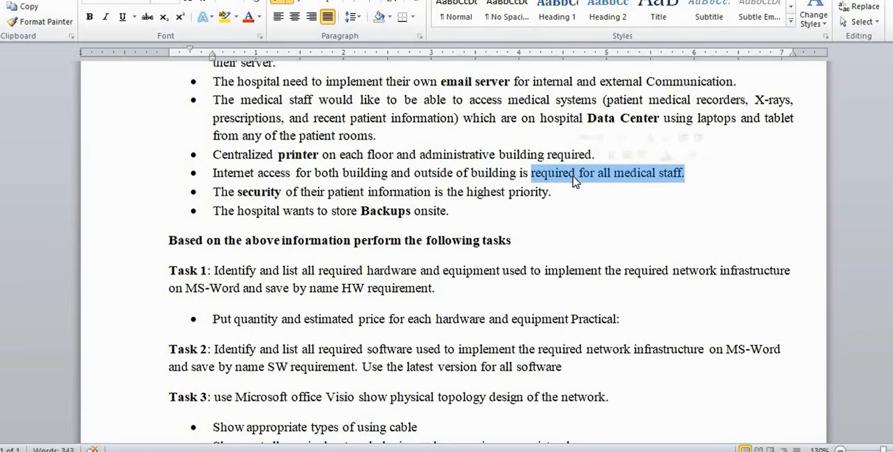
left_click(627, 174)
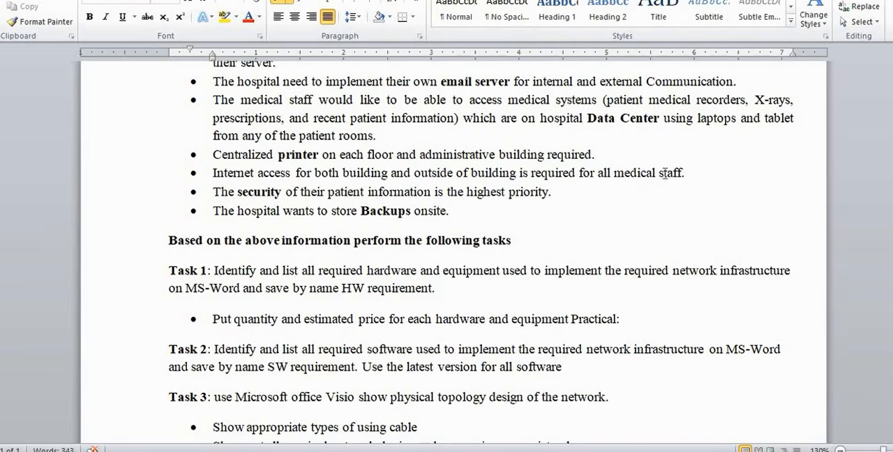
left_click_drag(688, 175, 342, 173)
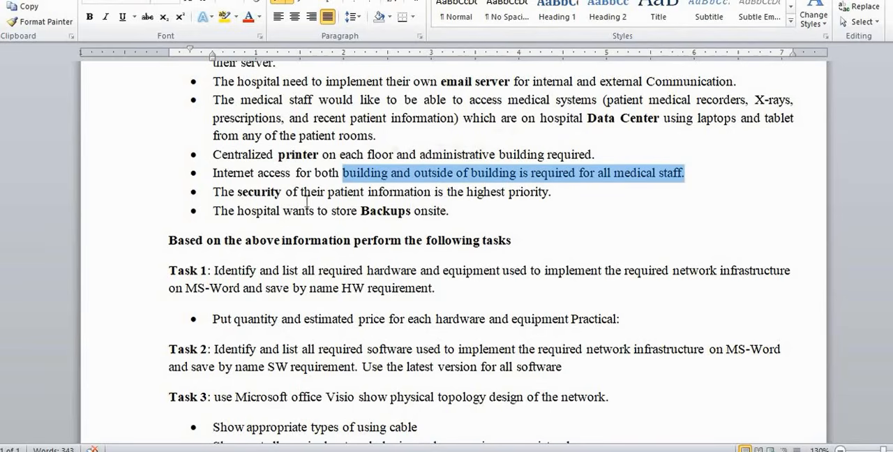
left_click(210, 193)
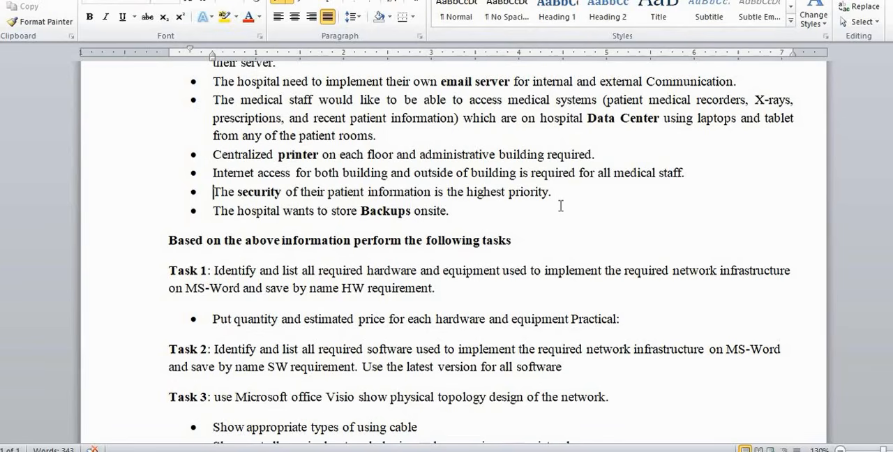
Examine the patient information security bullet, highlighting the whole requirement twice, and clear the selection
left_click_drag(551, 192, 223, 198)
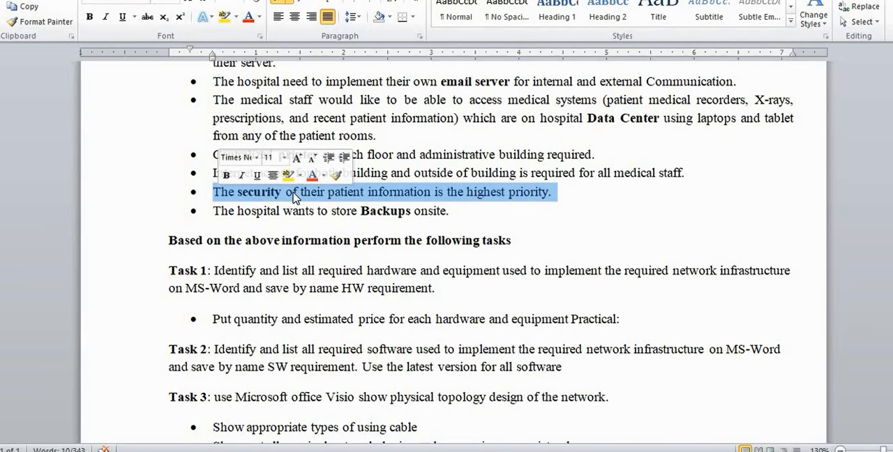
left_click(294, 197)
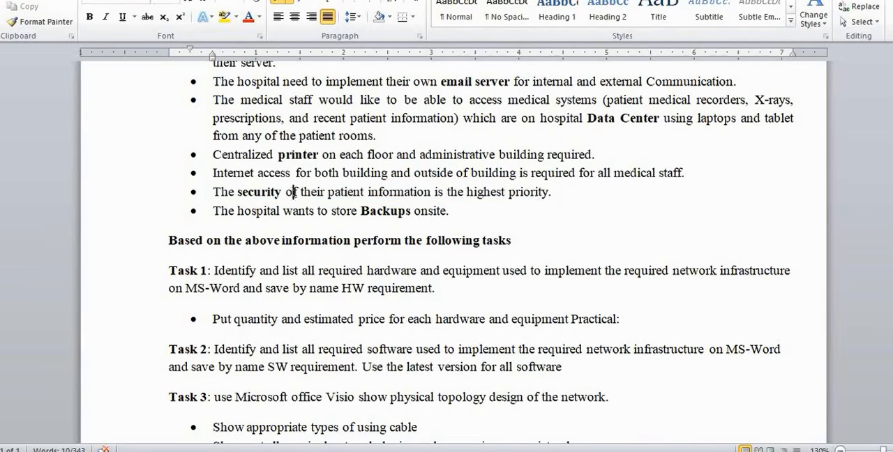
key("End")
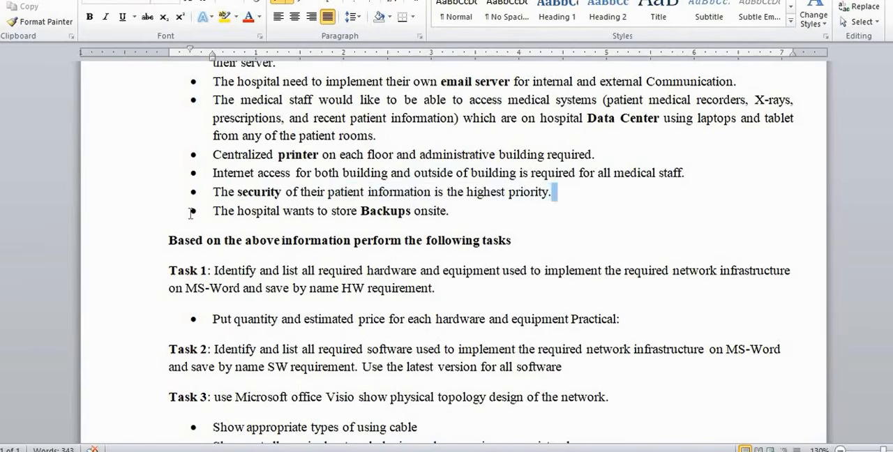
left_click(204, 193)
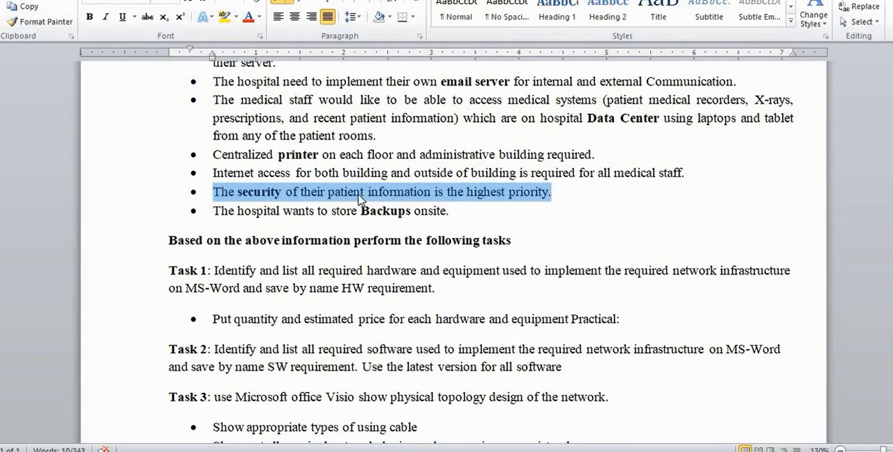
left_click(362, 194)
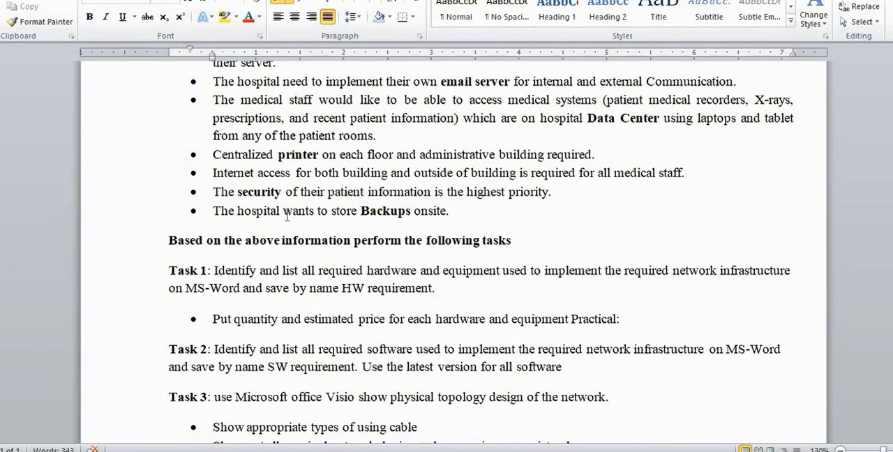
Relate the onsite backup bullet to the medical systems, highlighting "Backups", "Data Center" and "Backups" again, and clear the selection
left_click(452, 210)
left_click_drag(412, 212, 368, 220)
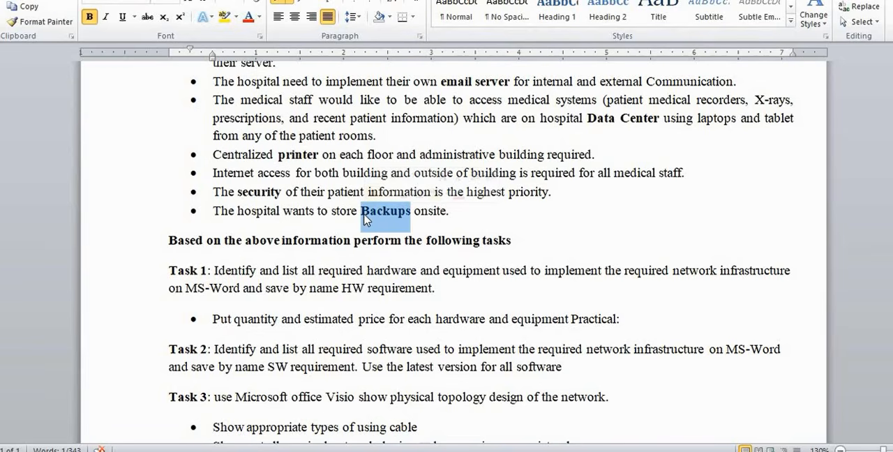
left_click_drag(659, 127, 590, 130)
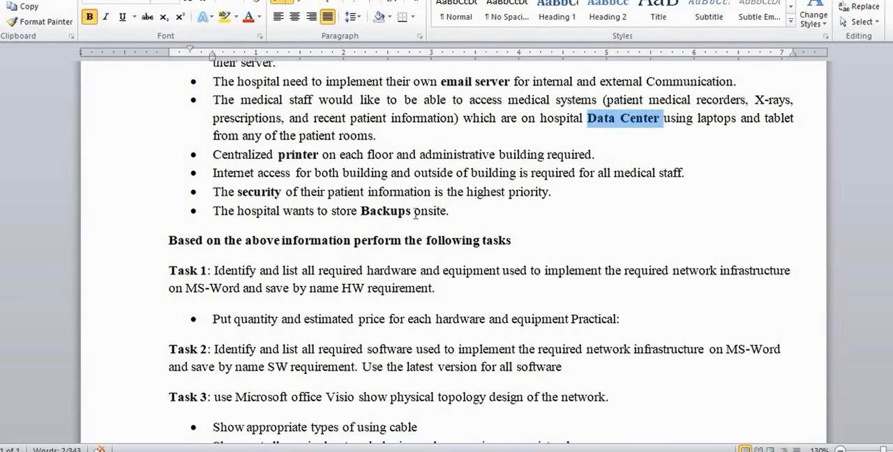
left_click_drag(414, 212, 360, 211)
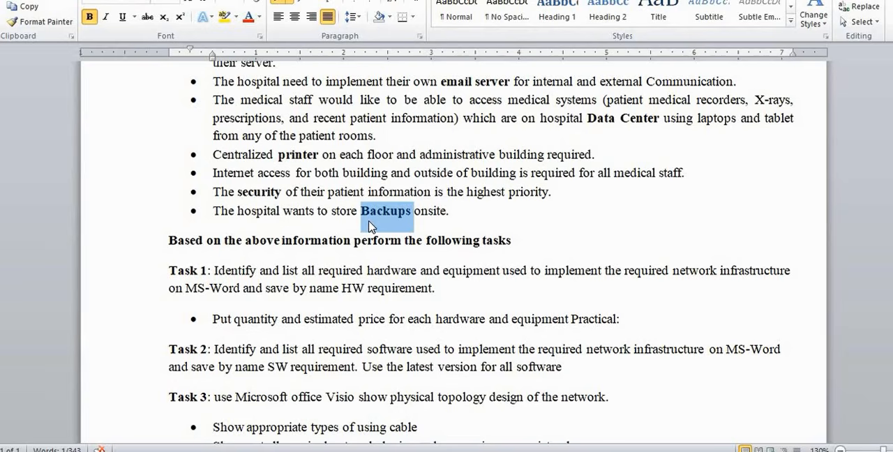
left_click(369, 211)
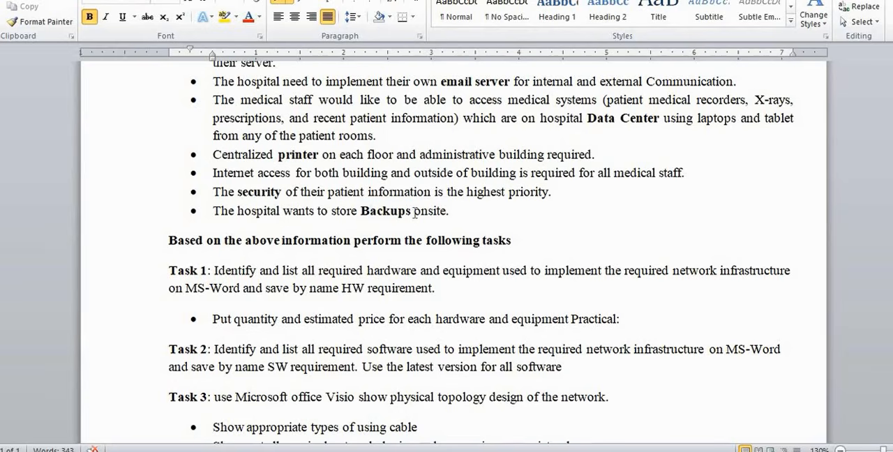
Examine the word "Backups" in the onsite storage bullet by highlighting it repeatedly, and clear the selection
left_click_drag(416, 211, 363, 211)
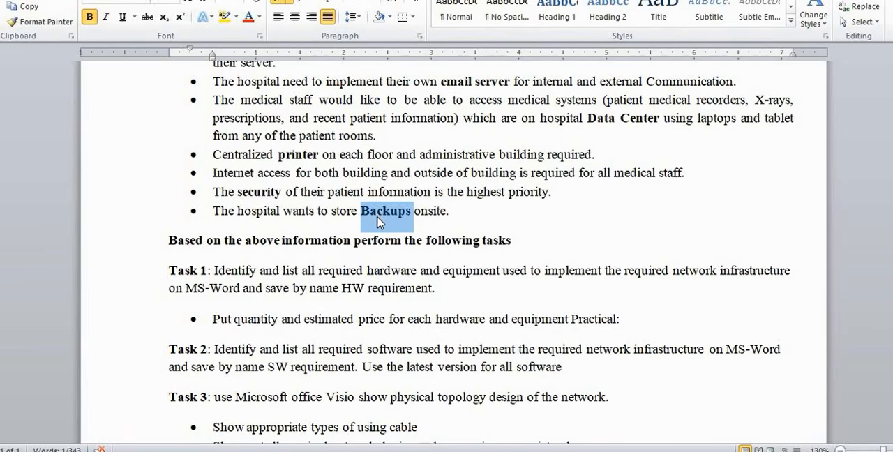
key("Right")
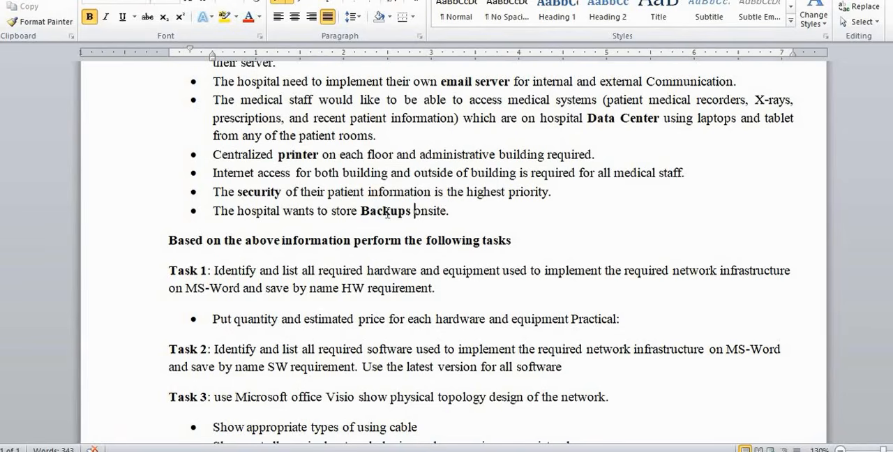
key("shift+Left")
key("shift+Left")
key("shift+Left")
key("shift+Left")
key("shift+Left")
key("shift+Left")
key("shift+Left")
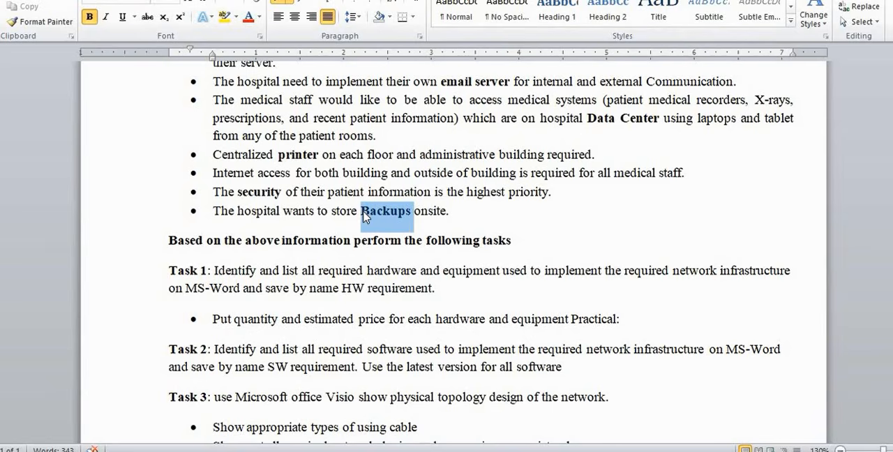
key("Right")
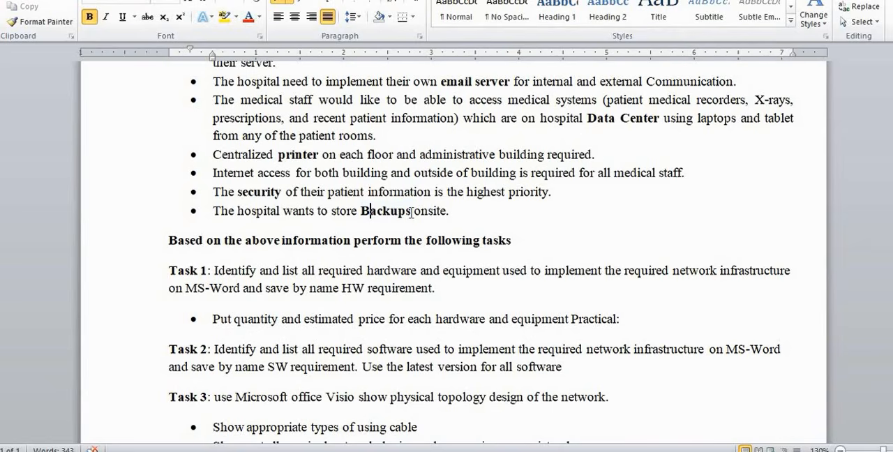
key("shift+Left")
key("shift+Left")
key("shift+Left")
key("shift+Left")
key("shift+Left")
key("shift+Left")
key("shift+Left")
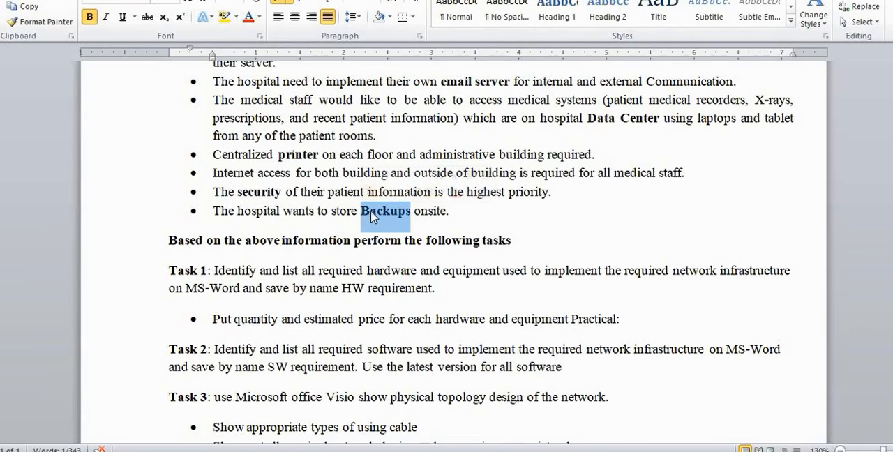
left_click(427, 211)
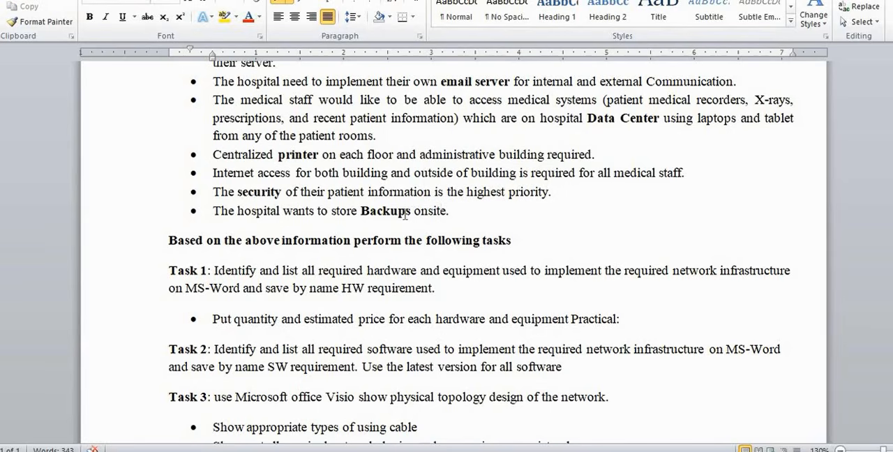
Review the building and DHCP bullets, highlighting "two", "4 floors", "90 meter" and "DHCP" in turn
scroll(416, 212, "up", 2)
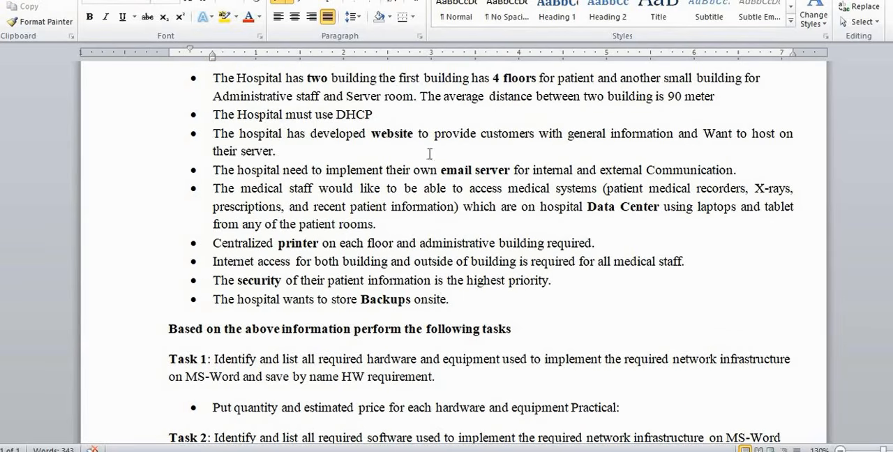
double_click(314, 79)
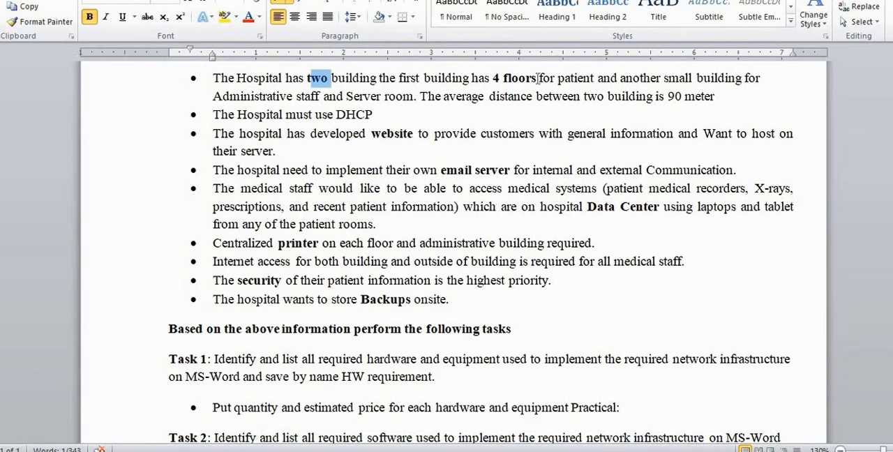
left_click_drag(537, 78, 493, 77)
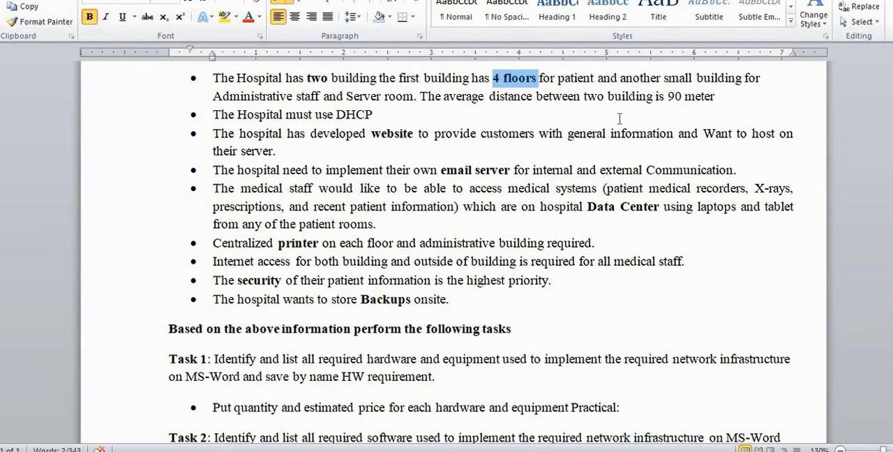
left_click_drag(693, 96, 668, 98)
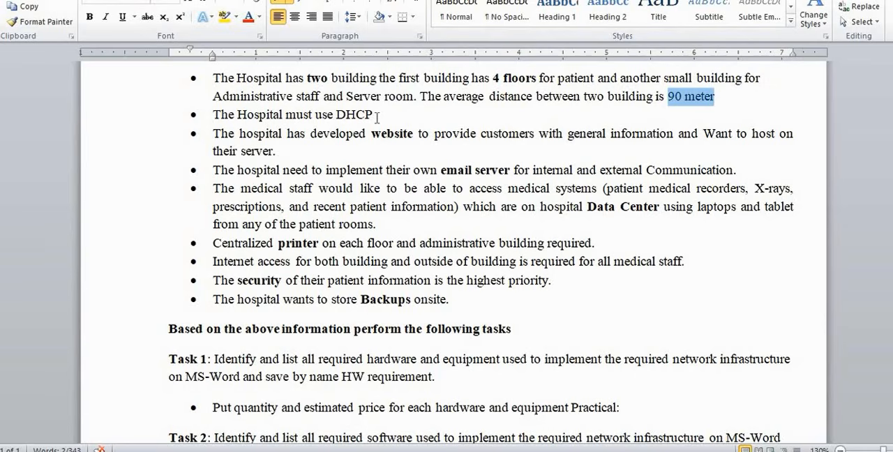
left_click_drag(374, 115, 335, 114)
key("ctrl+j")
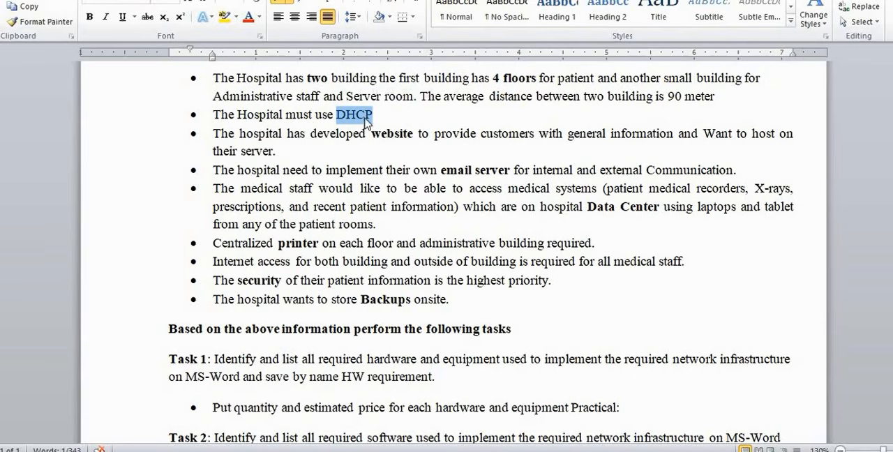
Review the remaining requirement bullets, highlighting "website", "email server", "Data Center", "printer", "security" and "Backups" in turn, and clear the selection
left_click_drag(418, 133, 373, 140)
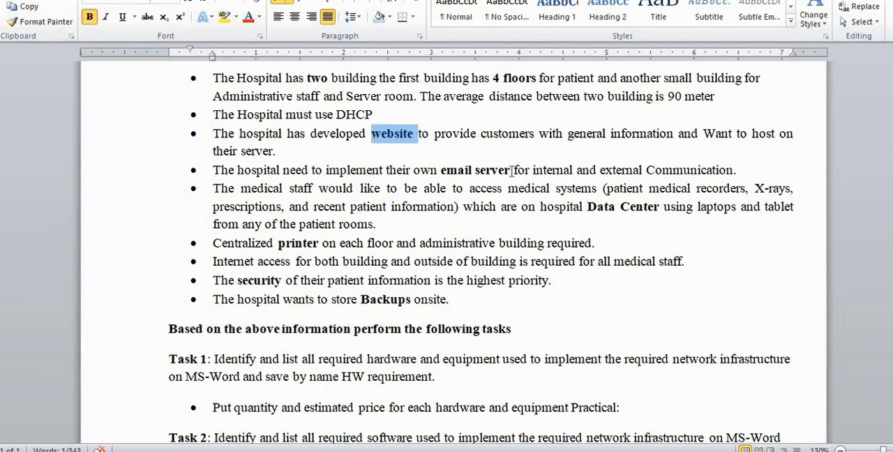
left_click_drag(503, 170, 452, 170)
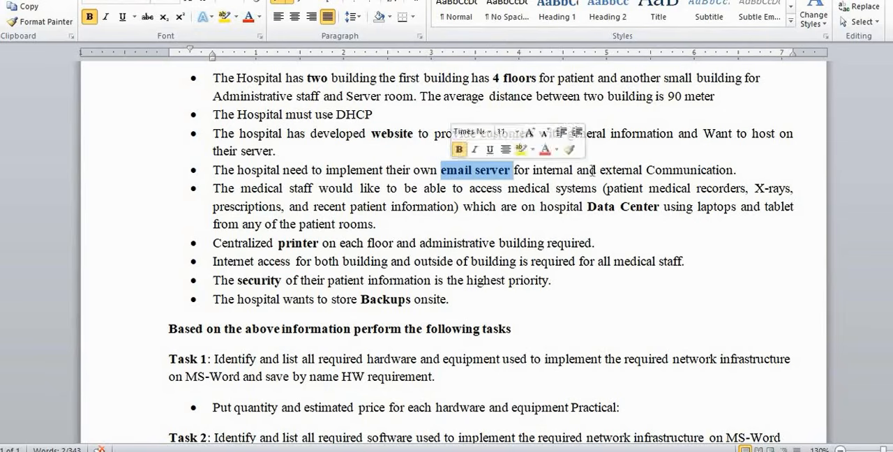
left_click_drag(606, 213, 595, 215)
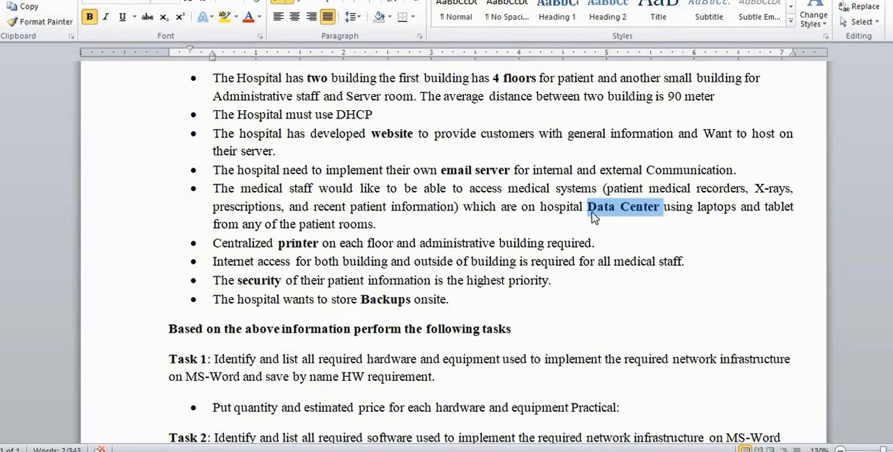
left_click_drag(325, 247, 289, 248)
left_click_drag(286, 281, 237, 278)
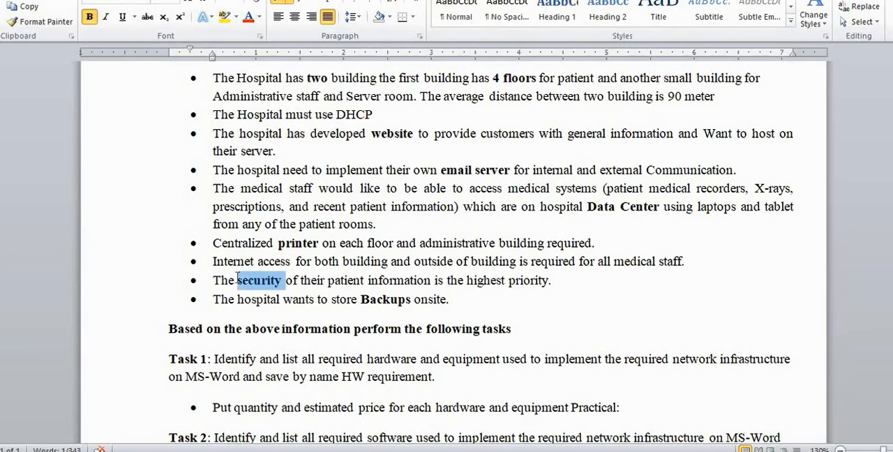
scroll(326, 263, "down", 1)
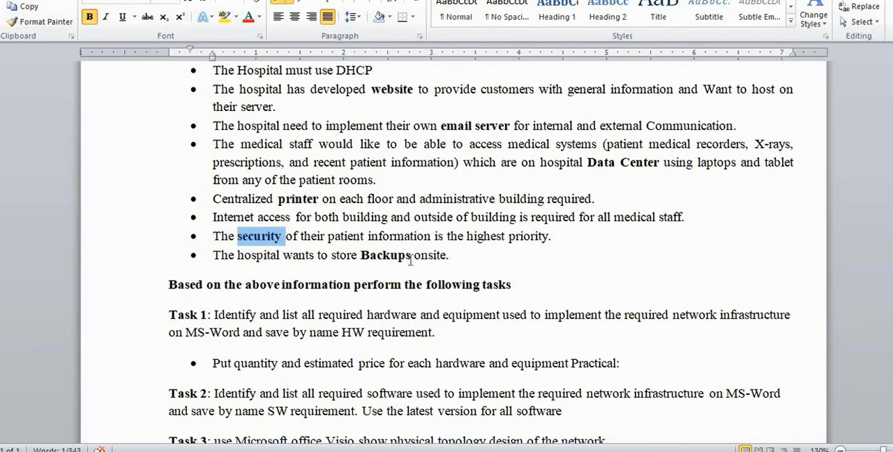
left_click_drag(412, 256, 360, 255)
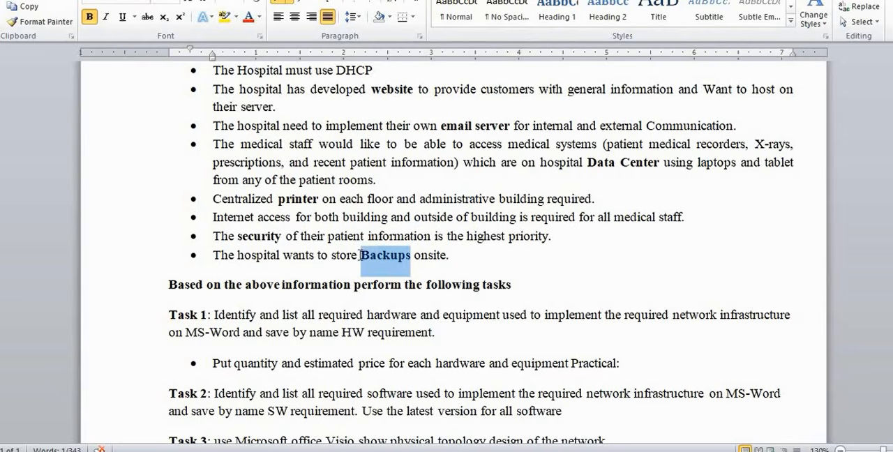
left_click(452, 256)
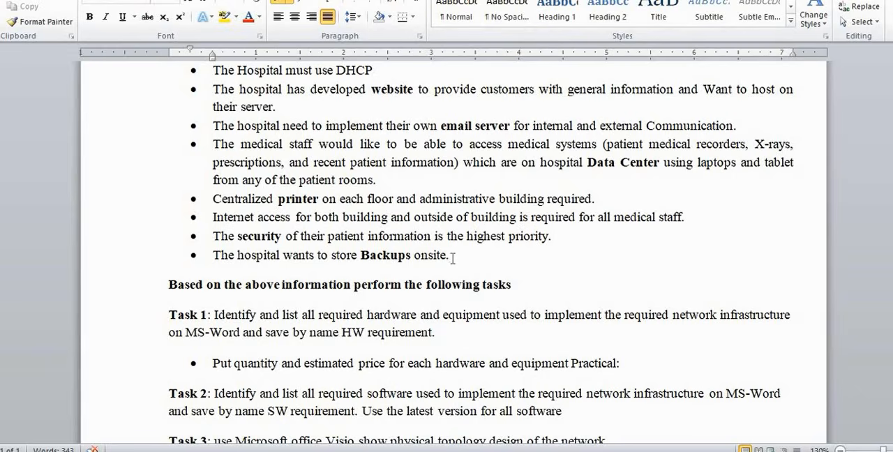
Return to the case scenario paragraph and highlight the staff figure "100" and the patient figure "500"
scroll(453, 258, "up", 3)
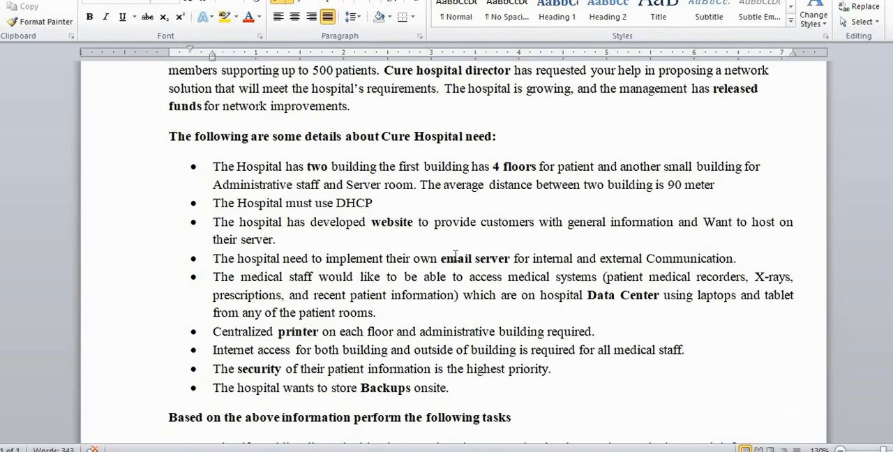
scroll(455, 257, "up", 1)
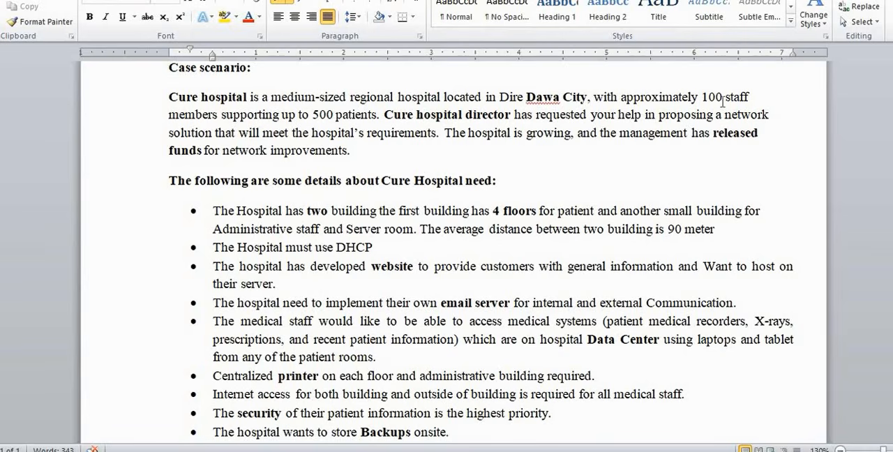
left_click_drag(724, 98, 700, 98)
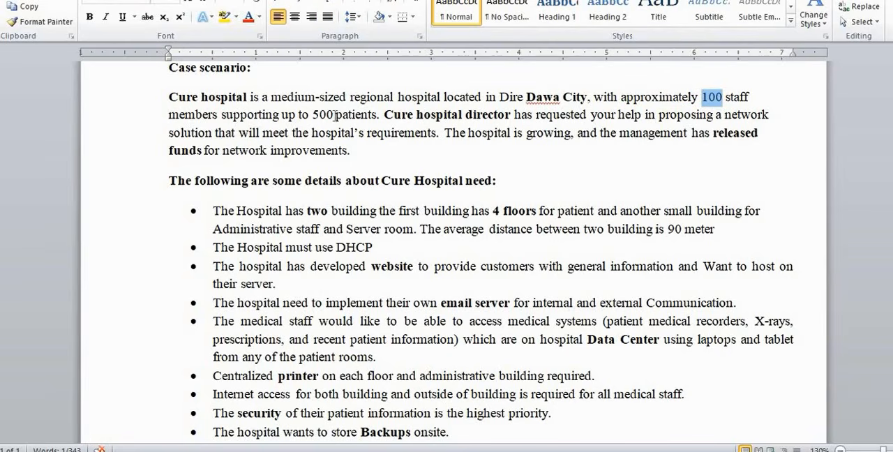
left_click_drag(335, 115, 312, 116)
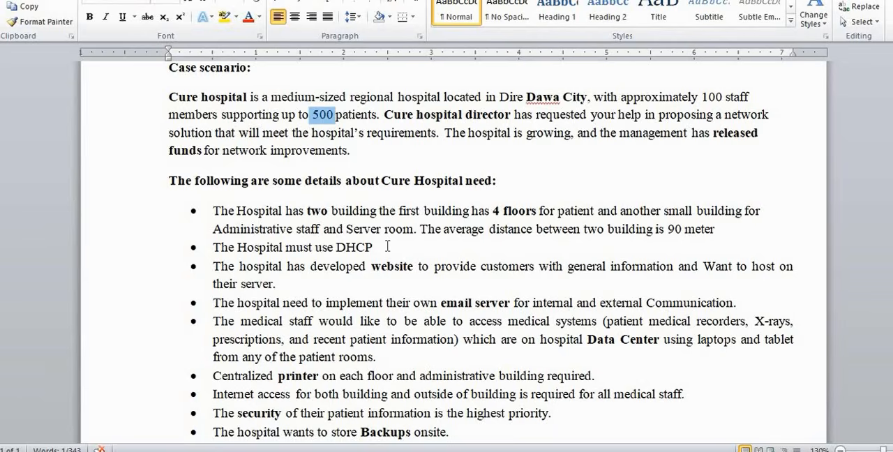
Examine the heading "Based on the above information perform the following tasks" by highlighting it, and clear the selection
scroll(387, 247, "down", 1)
scroll(388, 246, "down", 5)
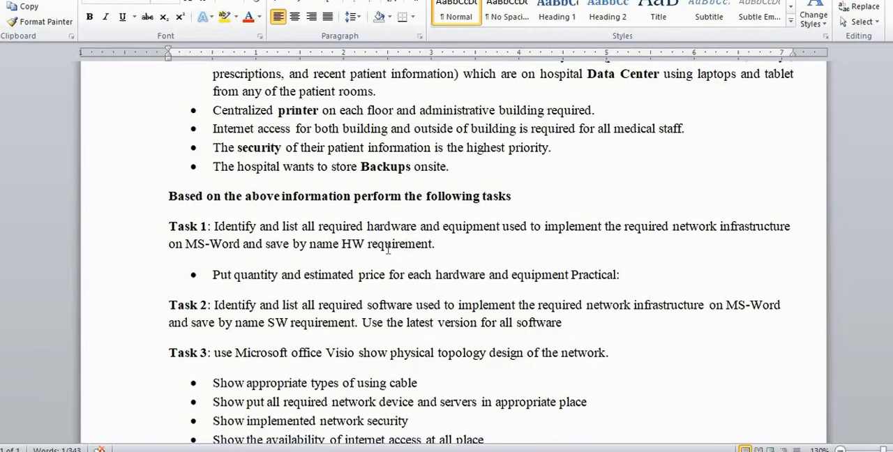
scroll(388, 250, "down", 2)
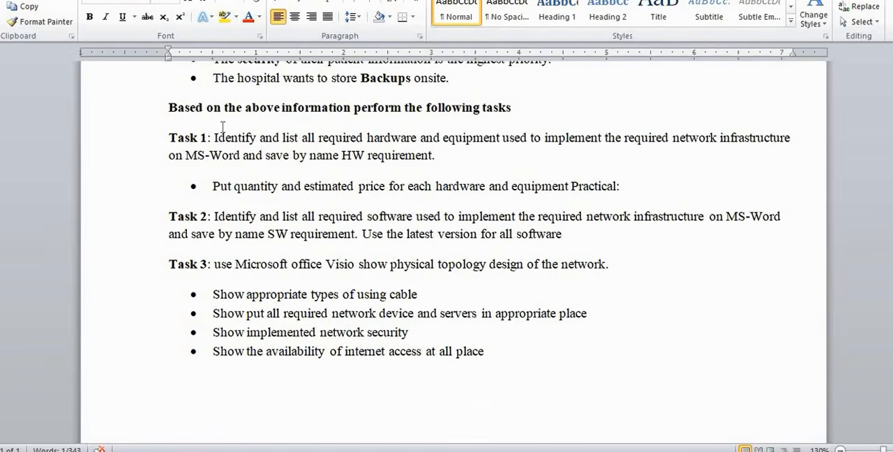
scroll(309, 168, "up", 2)
scroll(309, 168, "down", 1)
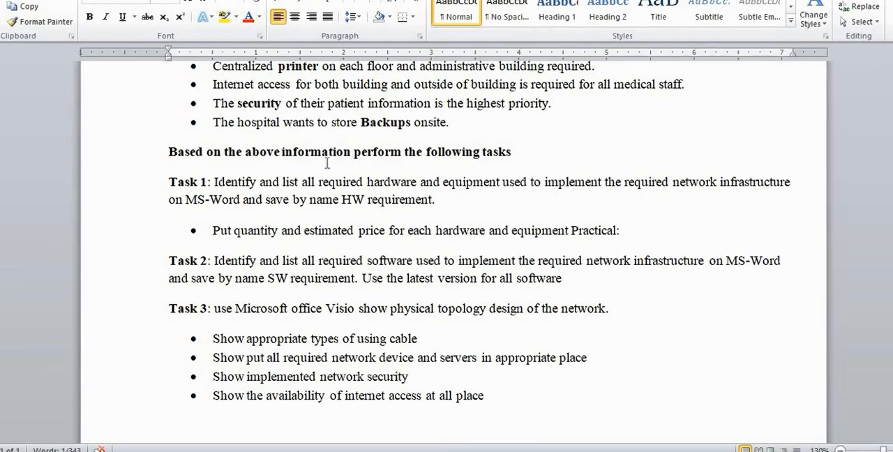
left_click(521, 155)
left_click_drag(517, 154, 171, 162)
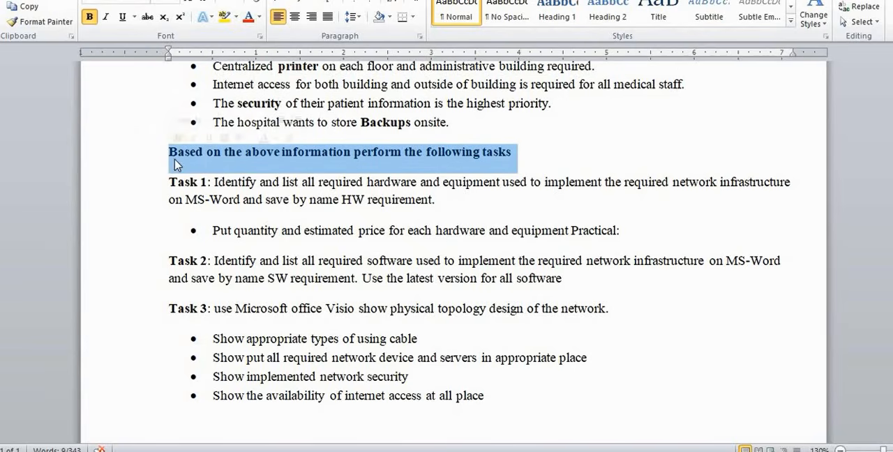
left_click(262, 154)
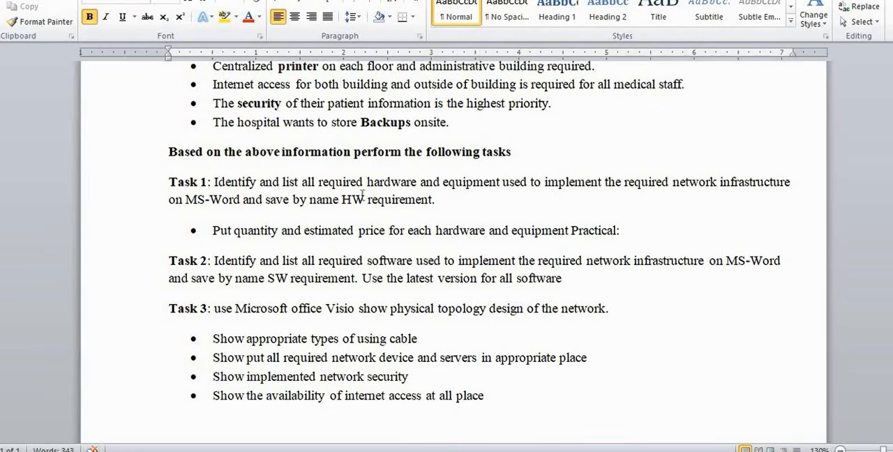
Examine the required file name in Task 1, highlighting "HW" in "HW requirement"
left_click_drag(367, 200, 325, 199)
left_click(325, 202)
left_click_drag(363, 202, 341, 201)
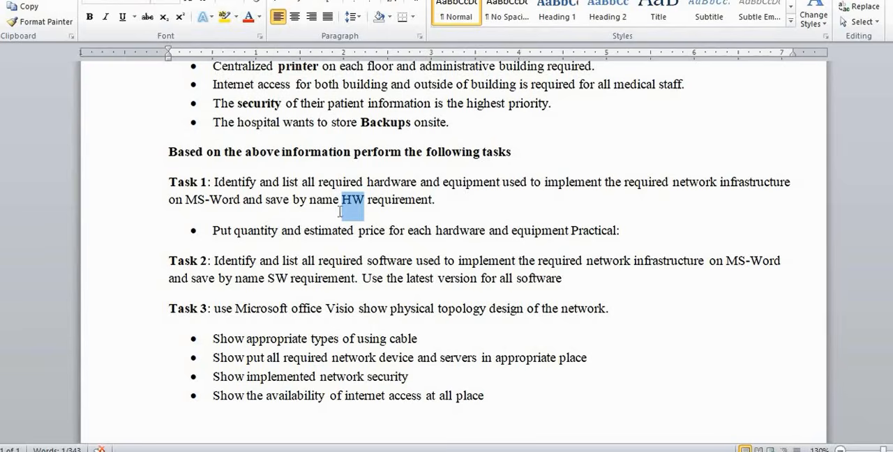
Examine the bullet under Task 1, highlighting "quantity", "estimated" and "quantity" again, and clear the selection
scroll(338, 216, "down", 1)
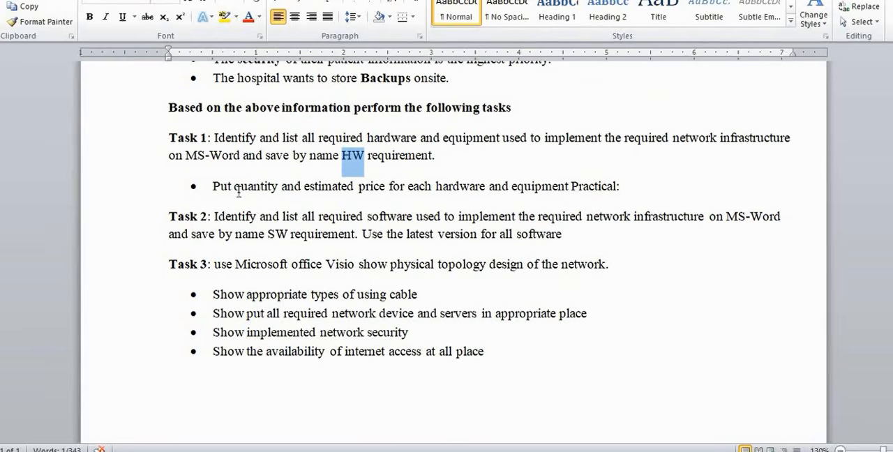
left_click(242, 189)
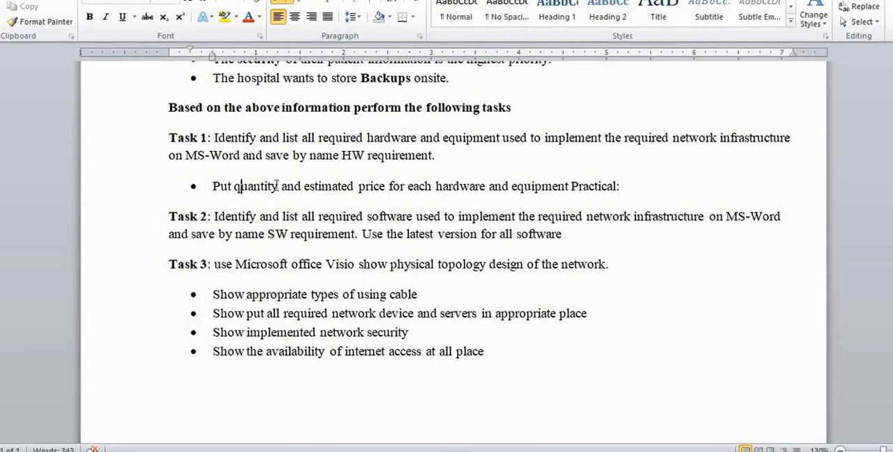
left_click_drag(276, 189, 234, 187)
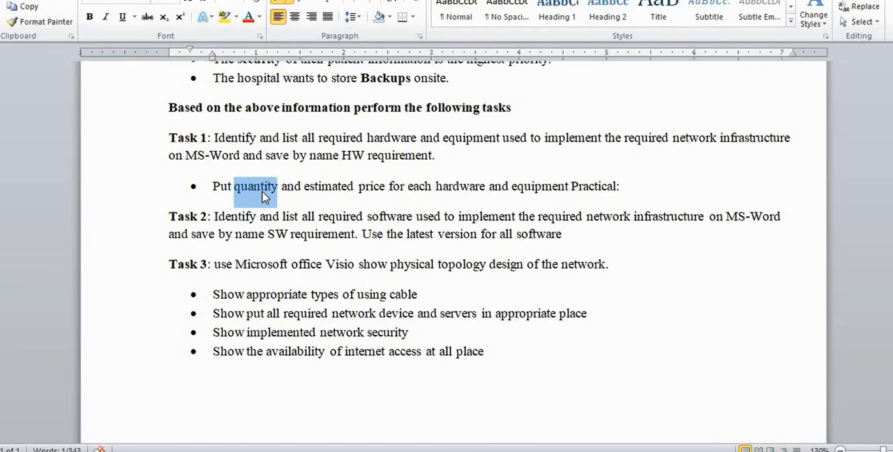
left_click(263, 195)
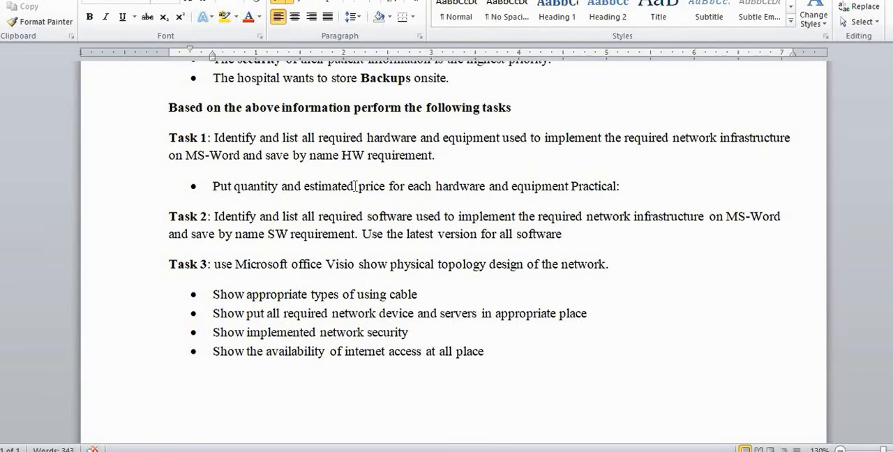
left_click_drag(356, 186, 307, 188)
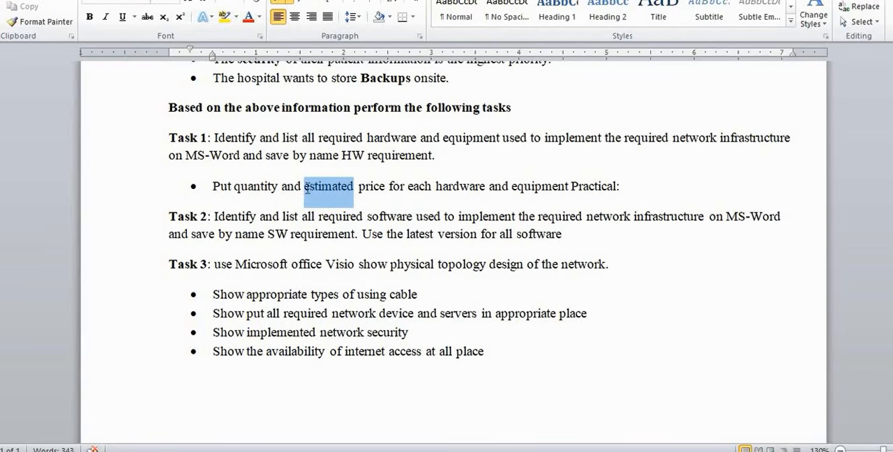
left_click(311, 187)
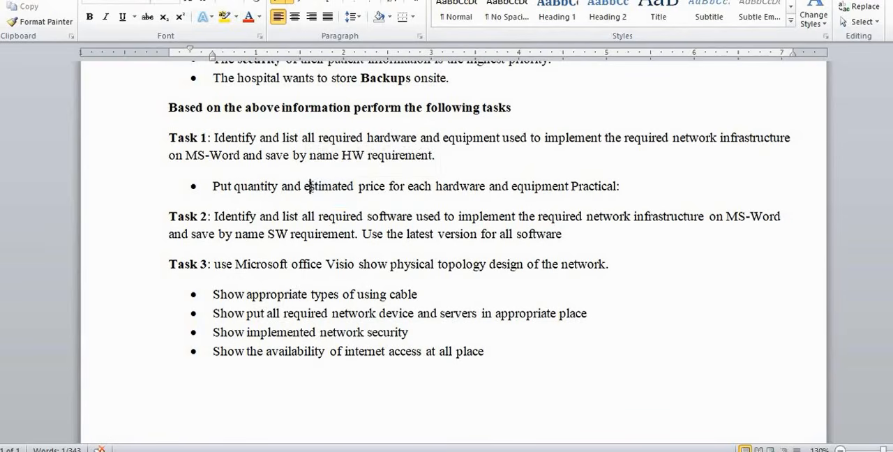
left_click_drag(282, 185, 236, 186)
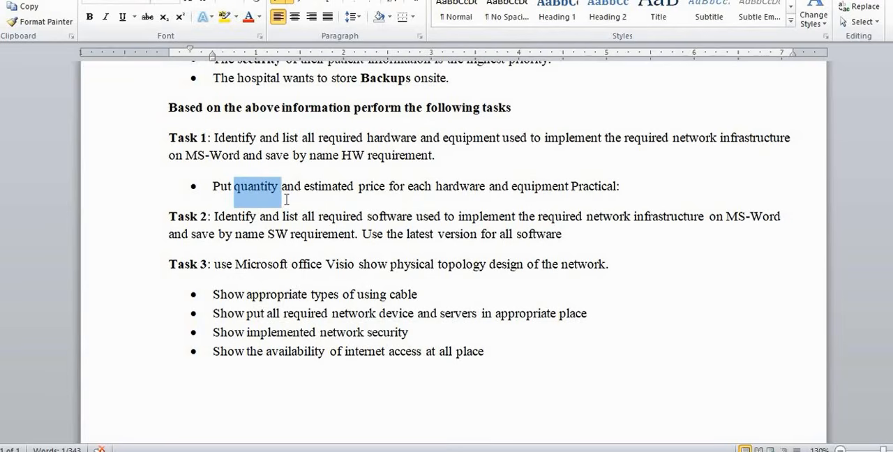
left_click(304, 192)
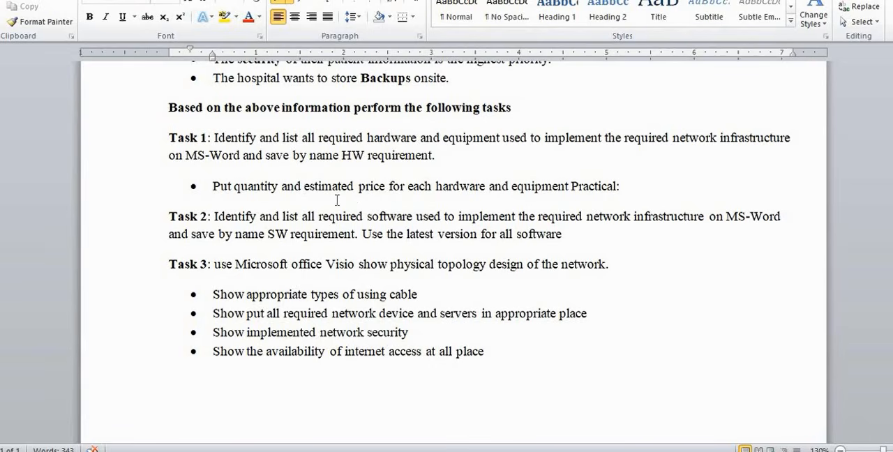
left_click(391, 198)
left_click_drag(243, 155, 257, 218)
left_click_drag(615, 187, 707, 218)
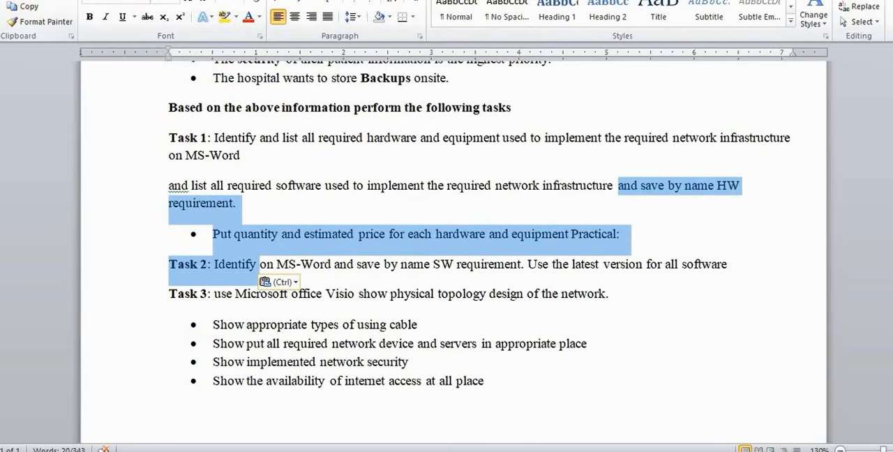
key("ctrl+z")
left_click(536, 186)
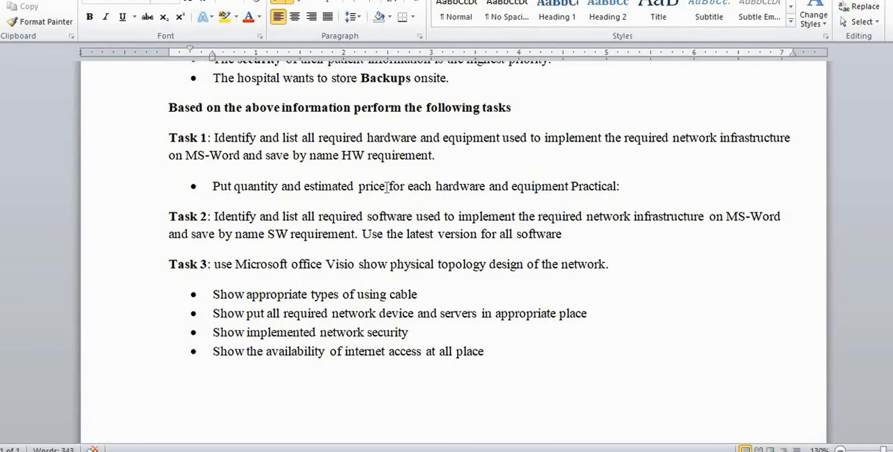
Highlight "estimated price" in the bullet under Task 1 and clear the selection
left_click_drag(387, 186, 335, 183)
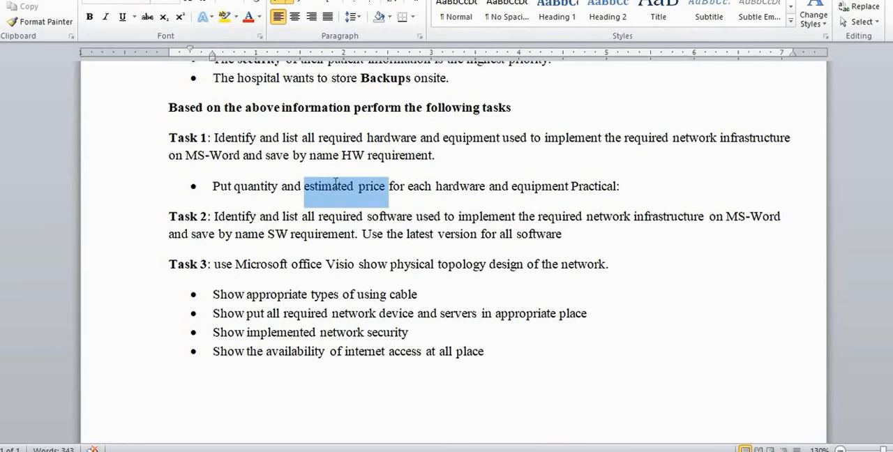
left_click(371, 200)
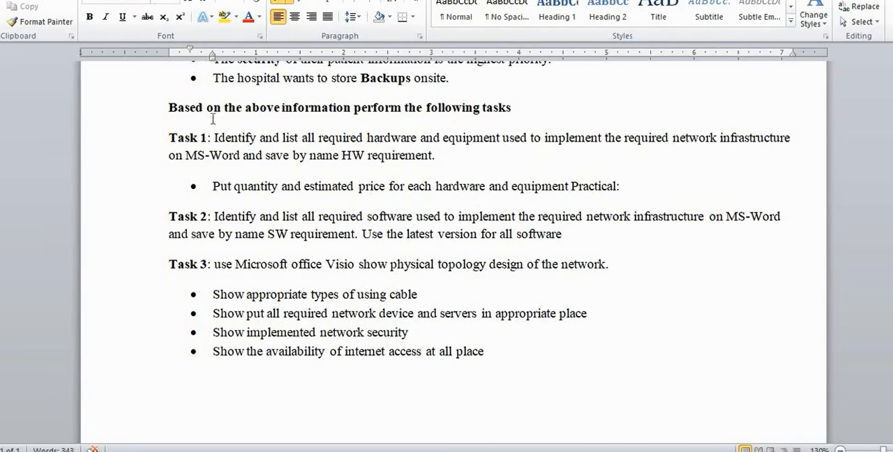
Examine Task 2, highlighting its full instruction, the file name term "SW" and the sentence "Use the latest version for all software"
scroll(235, 160, "down", 1)
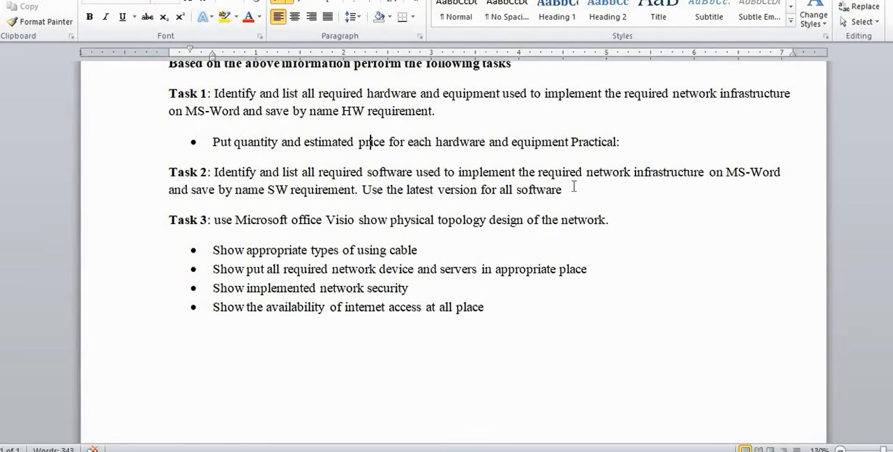
left_click_drag(574, 187, 215, 175)
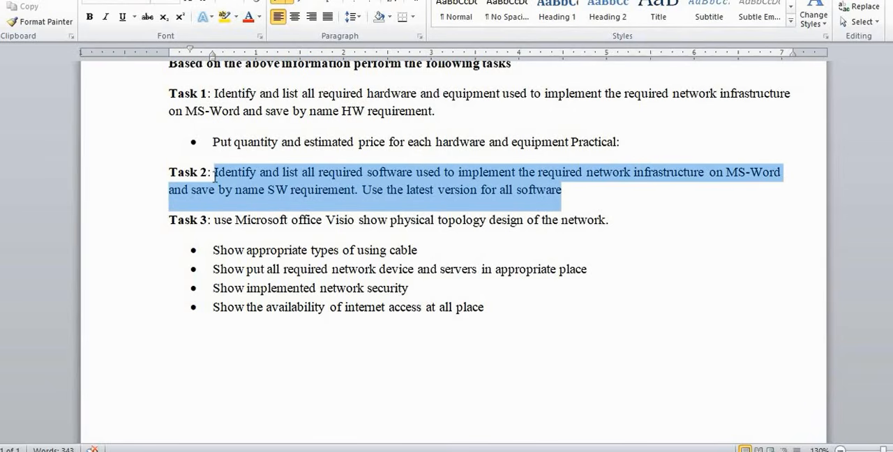
left_click(297, 195)
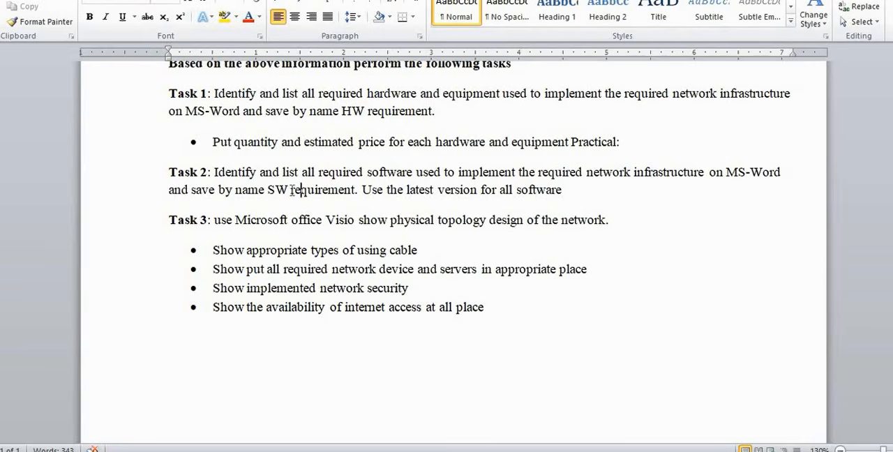
left_click_drag(292, 190, 269, 193)
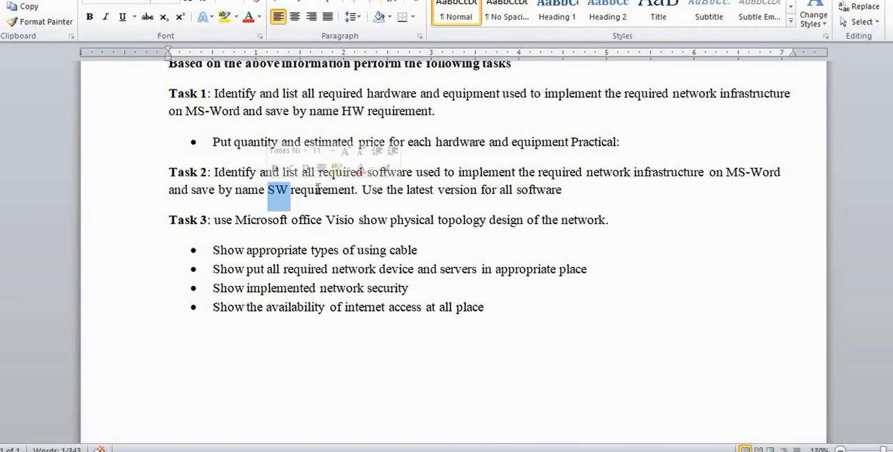
left_click(322, 190)
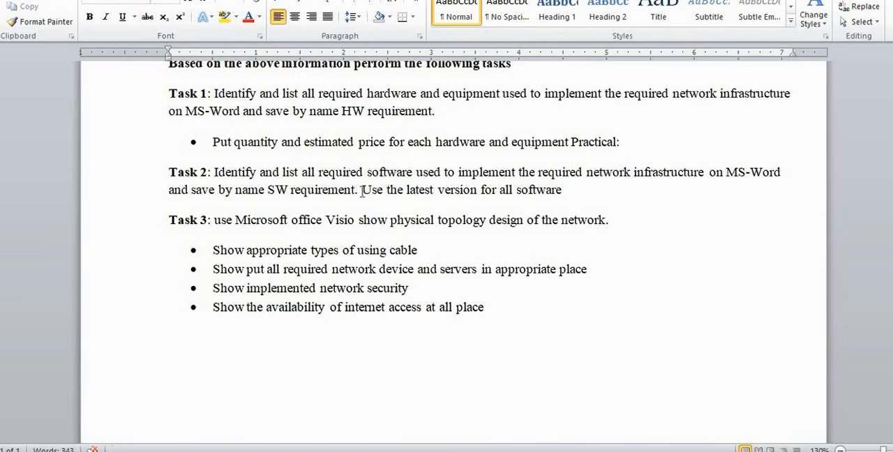
left_click_drag(375, 191, 563, 191)
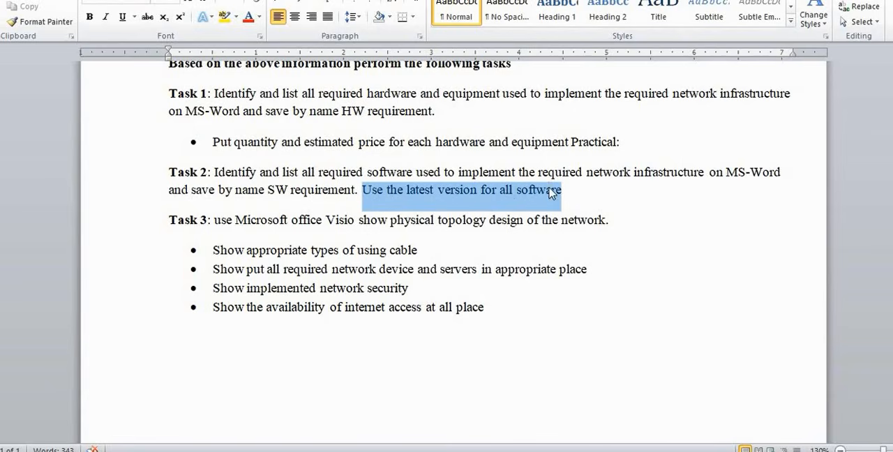
Examine Tasks 1 and 2 together, highlighting from the Task 1 instruction to the end of Task 2, and clear the selection
left_click(440, 201)
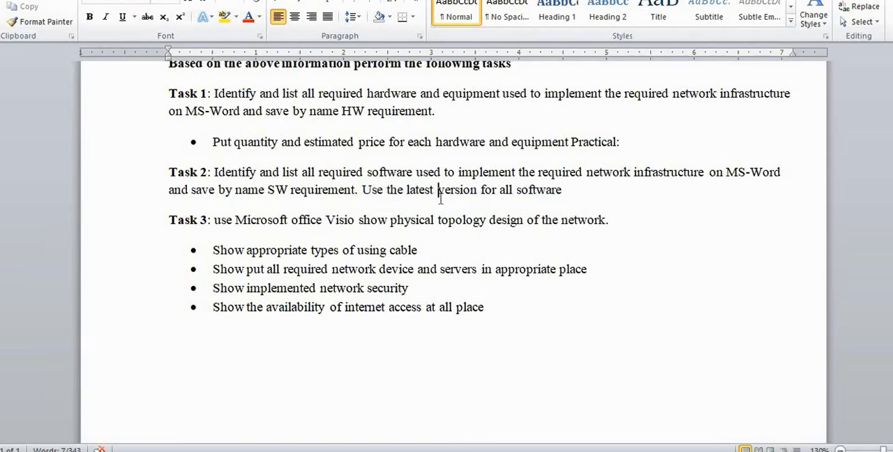
scroll(441, 199, "down", 1)
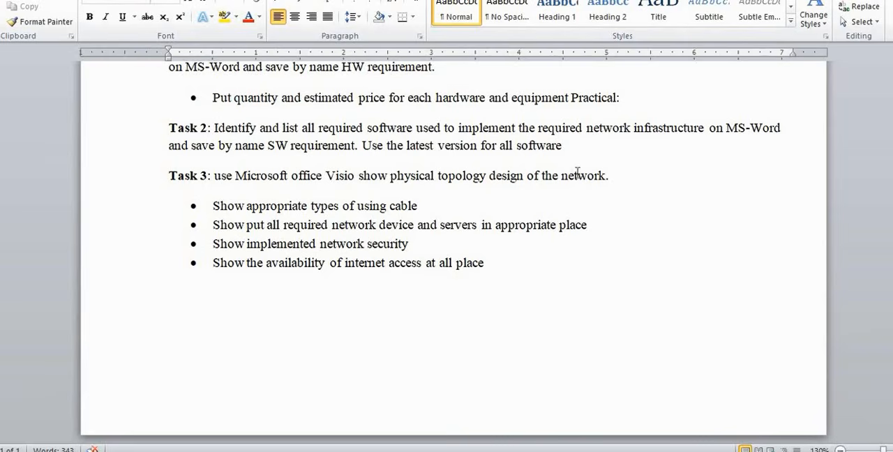
scroll(598, 176, "up", 1)
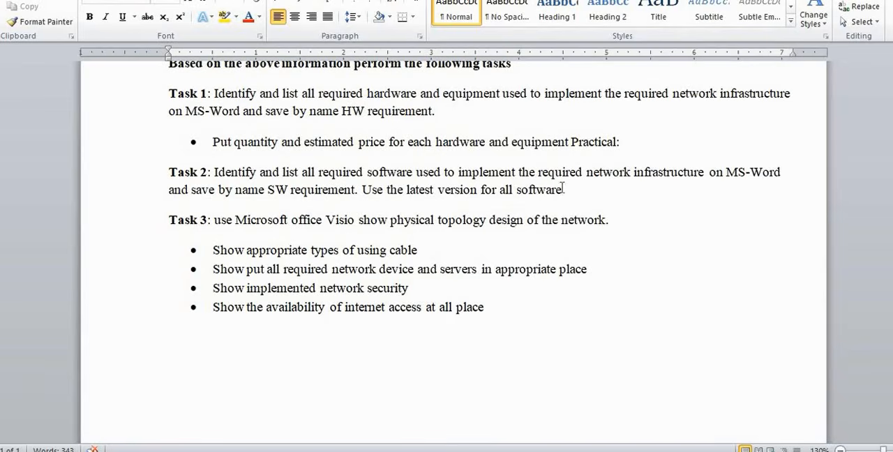
left_click_drag(564, 192, 212, 104)
left_click(241, 100)
Examine Task 3's first two bullets, highlighting "Show appropriate types of using cable", "all required network" and "network device"
scroll(295, 178, "down", 1)
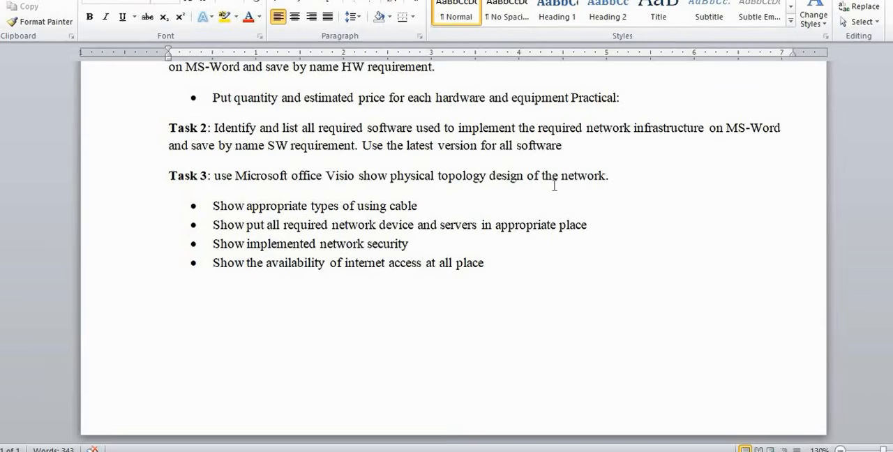
scroll(454, 197, "down", 1)
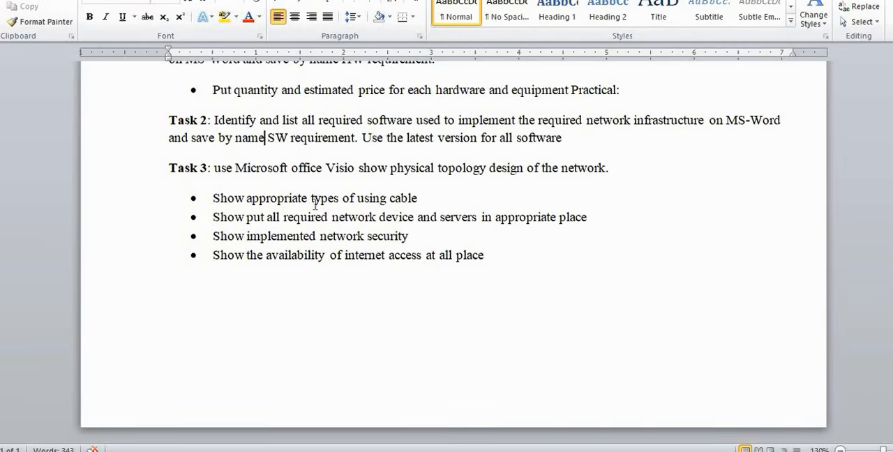
left_click_drag(425, 194, 214, 200)
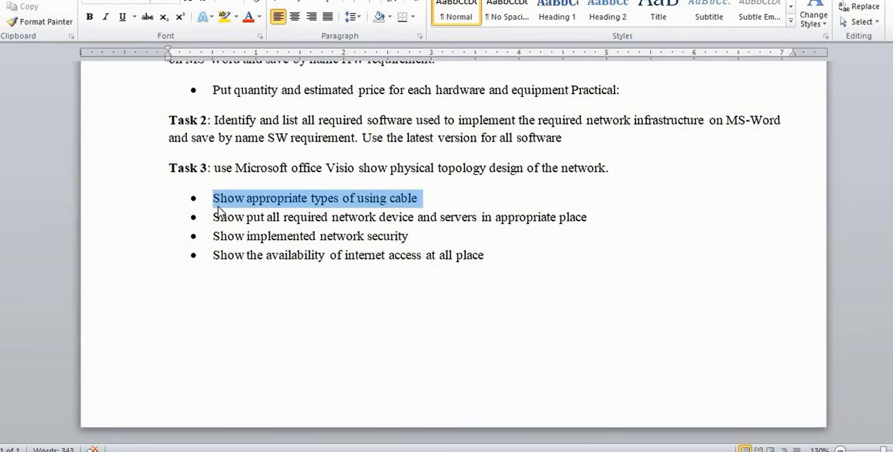
left_click(340, 217)
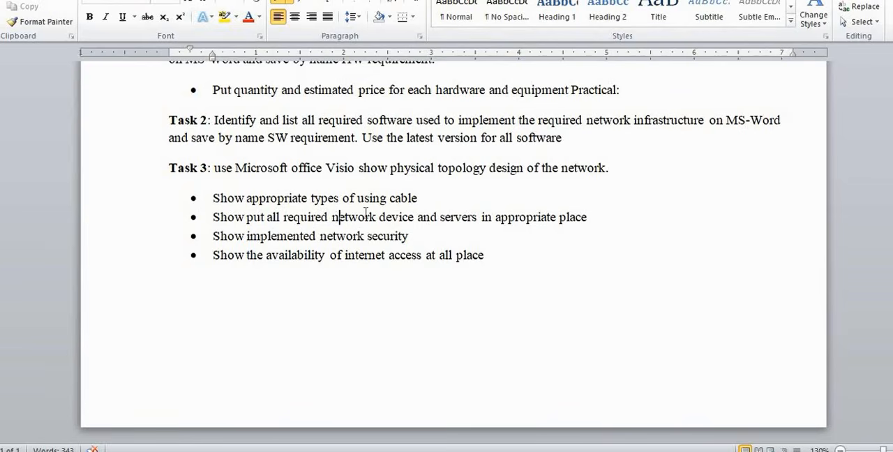
left_click_drag(378, 218, 266, 218)
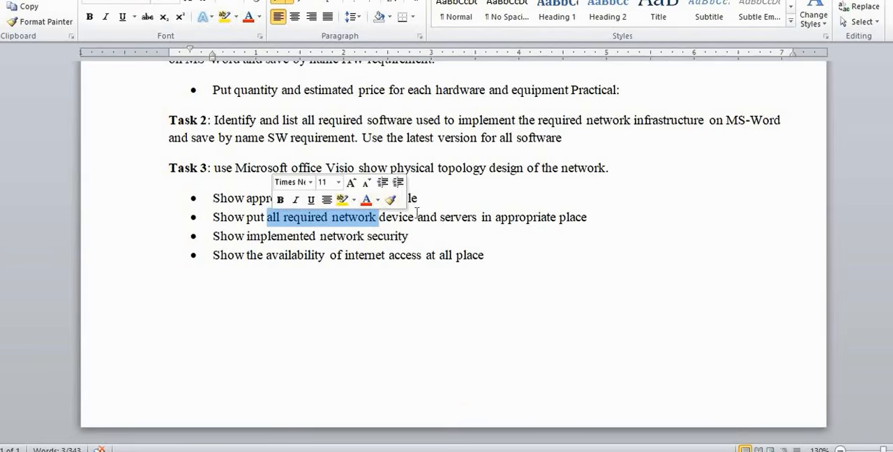
left_click_drag(418, 217, 360, 219)
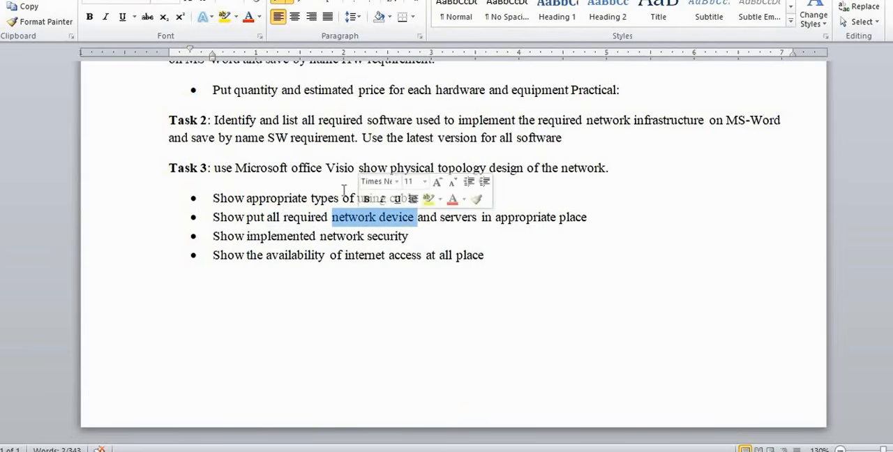
Compare Task 3's "Show implemented network security" bullet with the "security" requirement in the brief, highlighting both, and clear the selection
left_click(305, 237)
left_click_drag(414, 236, 225, 249)
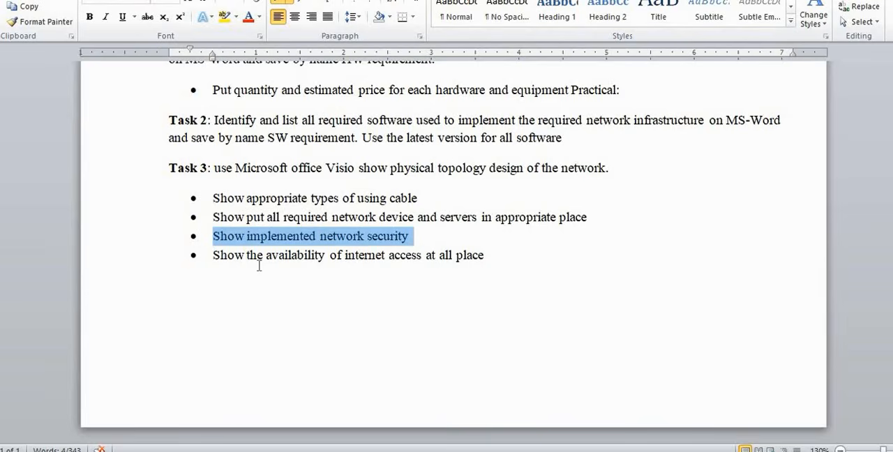
scroll(259, 266, "up", 1)
scroll(259, 266, "up", 4)
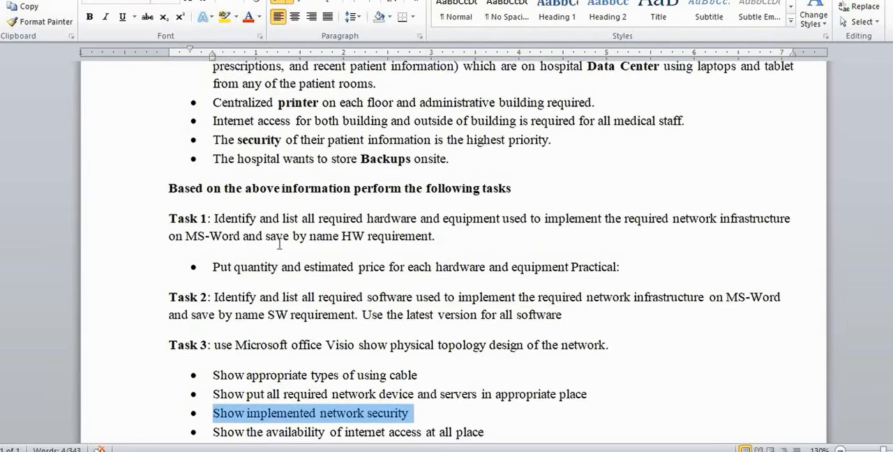
left_click_drag(282, 183, 240, 185)
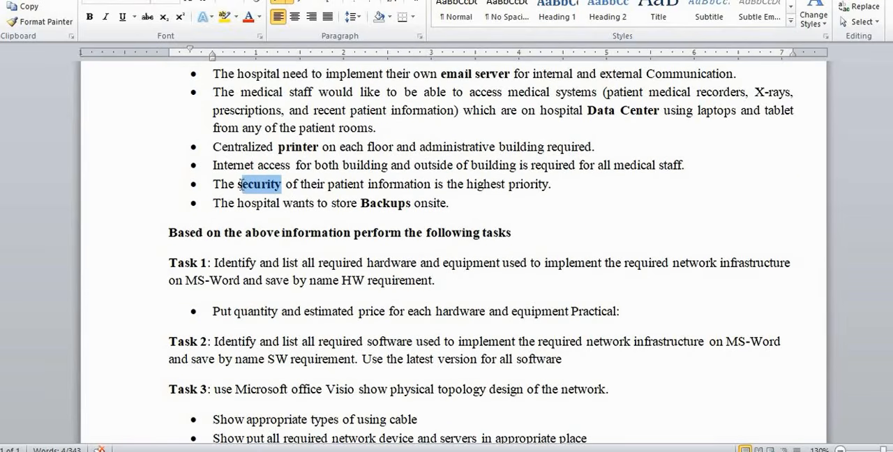
scroll(265, 206, "down", 4)
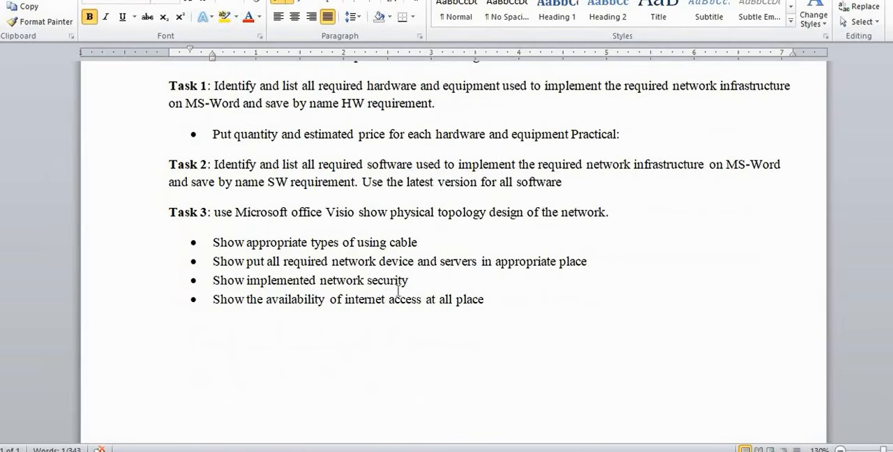
left_click_drag(412, 281, 235, 282)
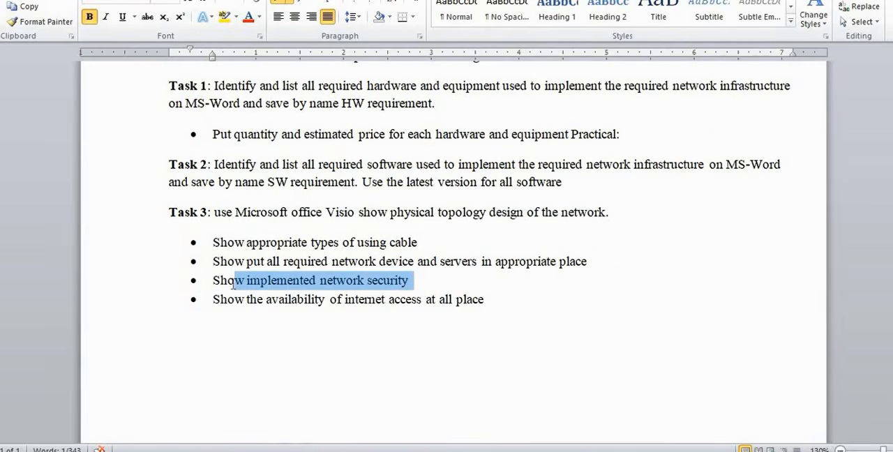
scroll(265, 283, "down", 1)
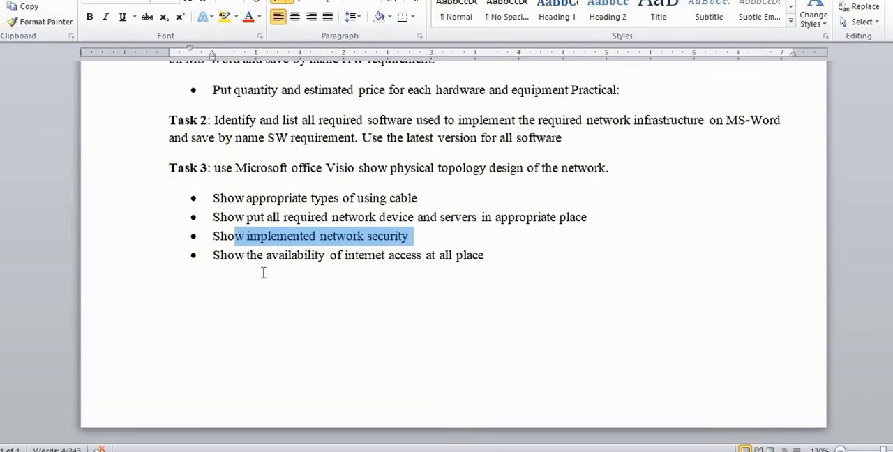
left_click(263, 273)
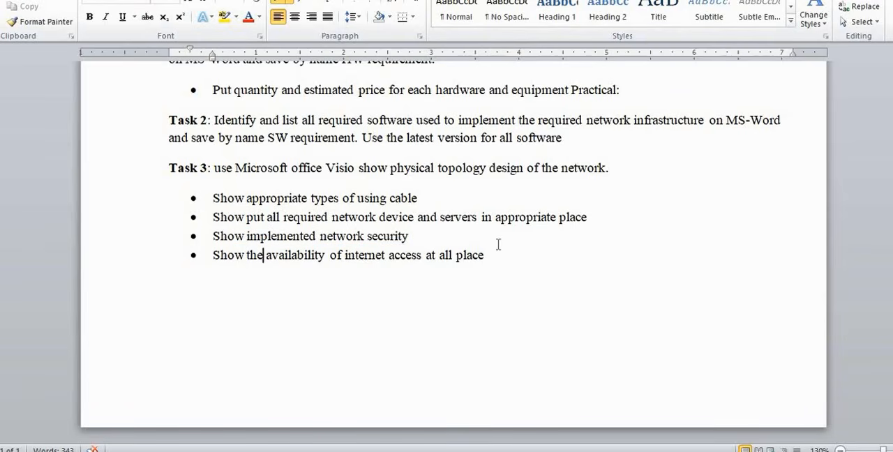
Compare Task 3's internet availability bullet with the "Internet access" requirement, highlighting both, and highlight the whole of Task 3
left_click_drag(493, 258, 230, 270)
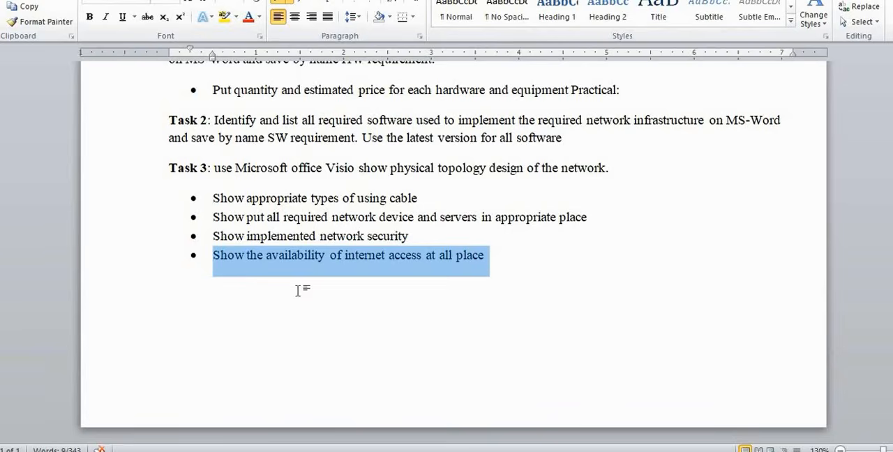
scroll(298, 291, "up", 3)
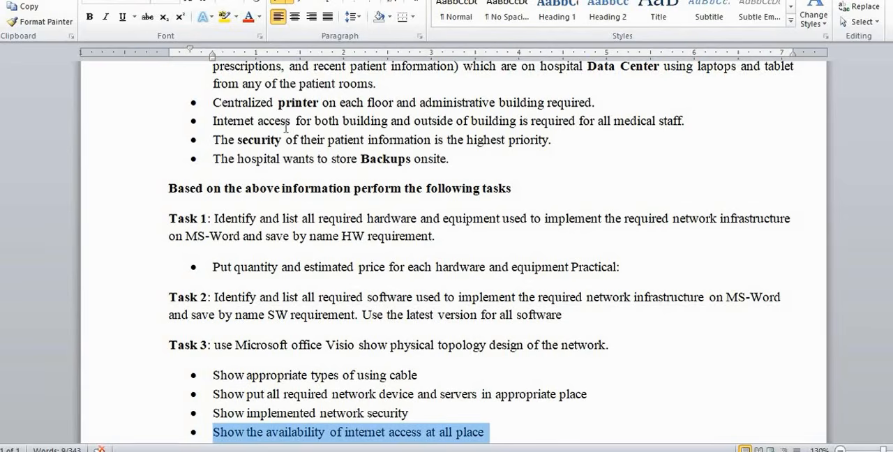
left_click_drag(291, 122, 213, 123)
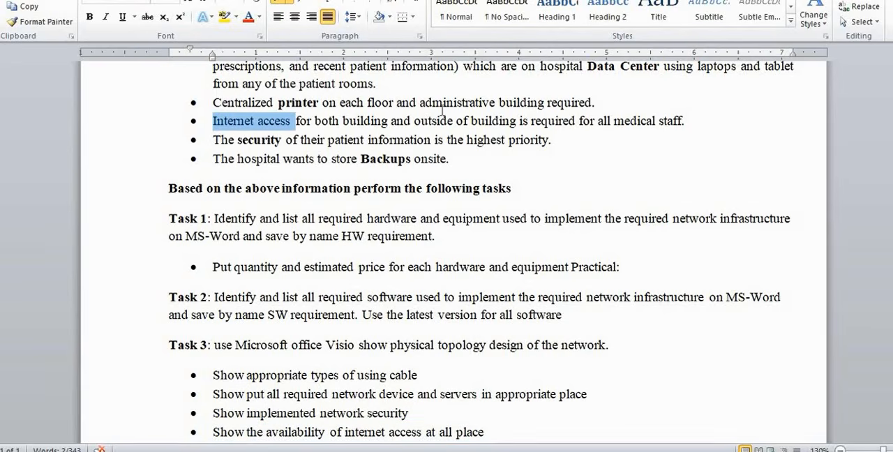
scroll(446, 167, "down", 3)
left_click_drag(501, 256, 151, 187)
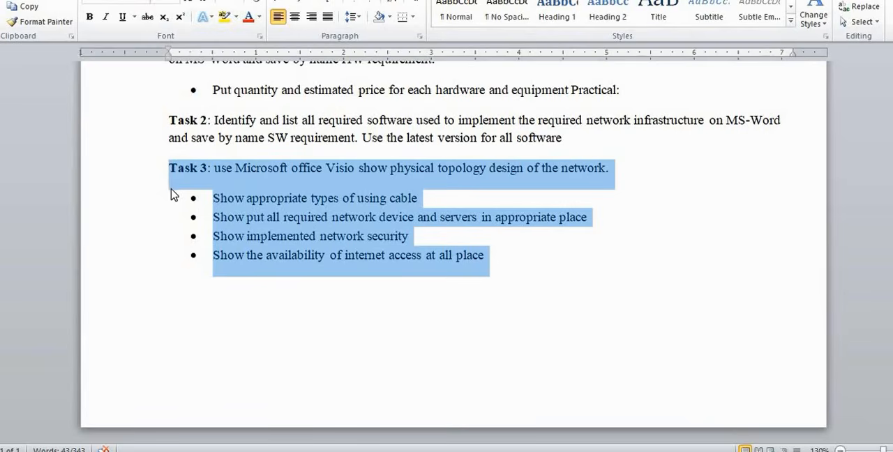
Review the two listing tasks again, highlighting everything from the Task 1 heading to the end of Task 2
scroll(248, 230, "up", 1)
scroll(245, 224, "up", 1)
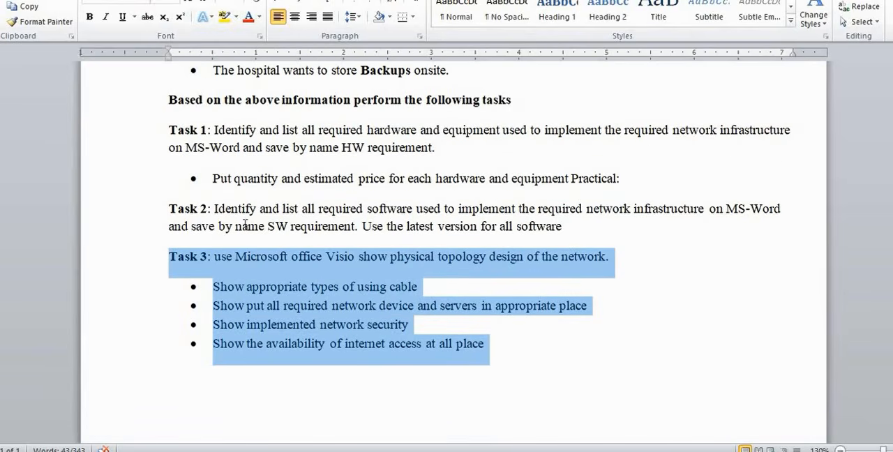
scroll(264, 241, "up", 1)
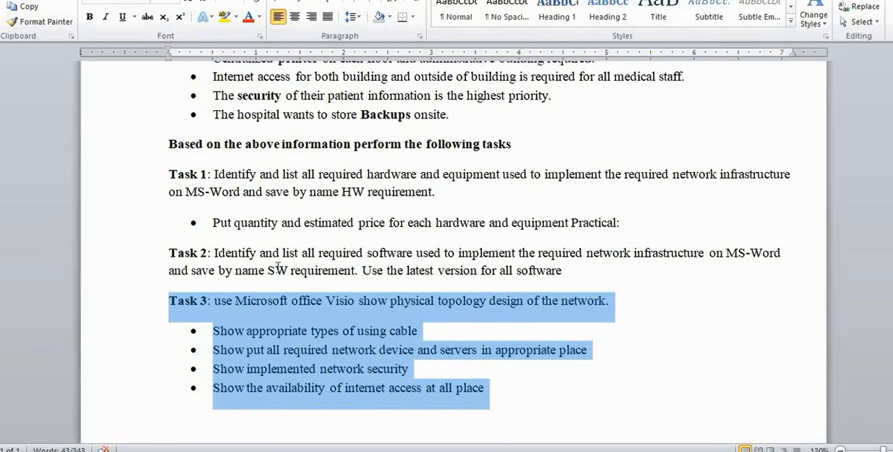
left_click_drag(280, 273, 218, 183)
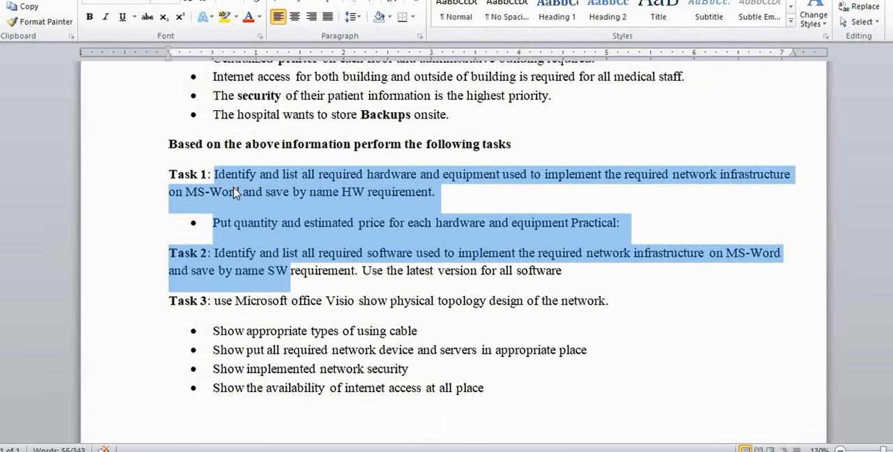
left_click(268, 270)
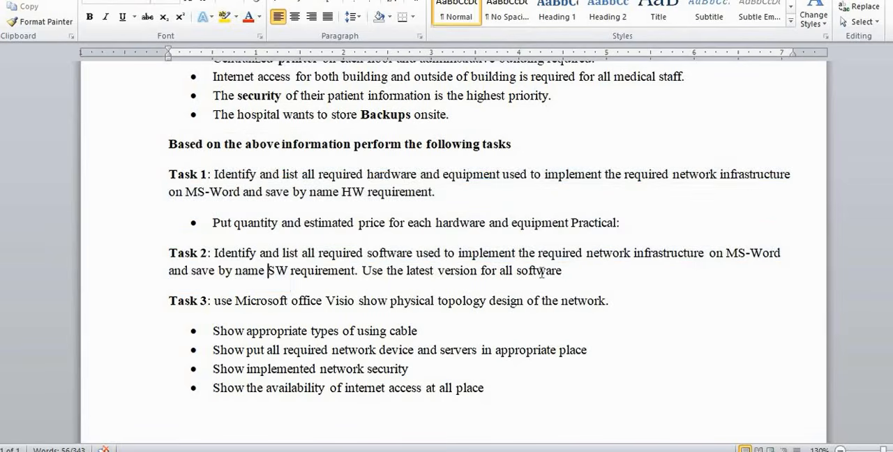
left_click_drag(563, 271, 178, 174)
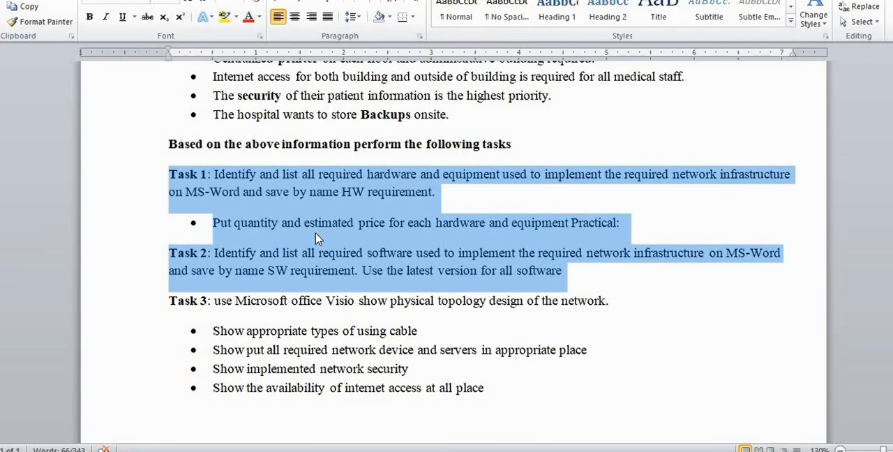
Highlight the Task 1 hardware and equipment instruction on its own and clear the selection
scroll(320, 213, "up", 1)
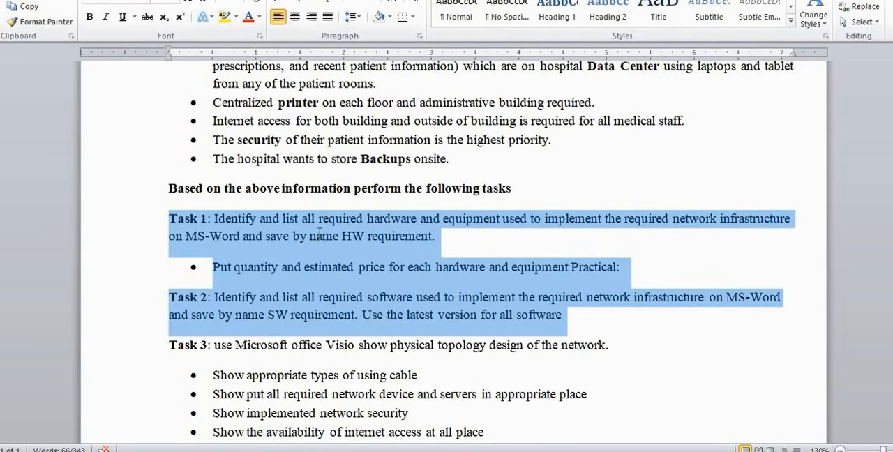
left_click(319, 236)
left_click_drag(438, 238, 168, 218)
left_click(294, 239)
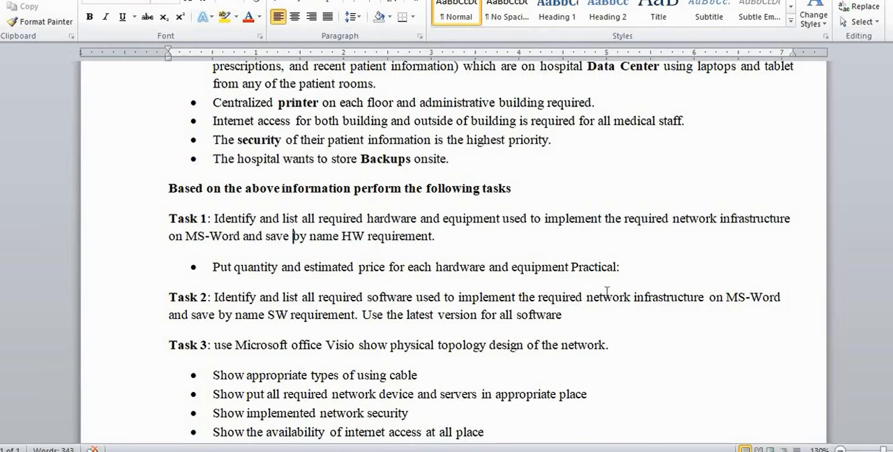
Highlight the full Task 2 software instruction several times and clear the selection
left_click(590, 317)
left_click_drag(444, 318, 165, 292)
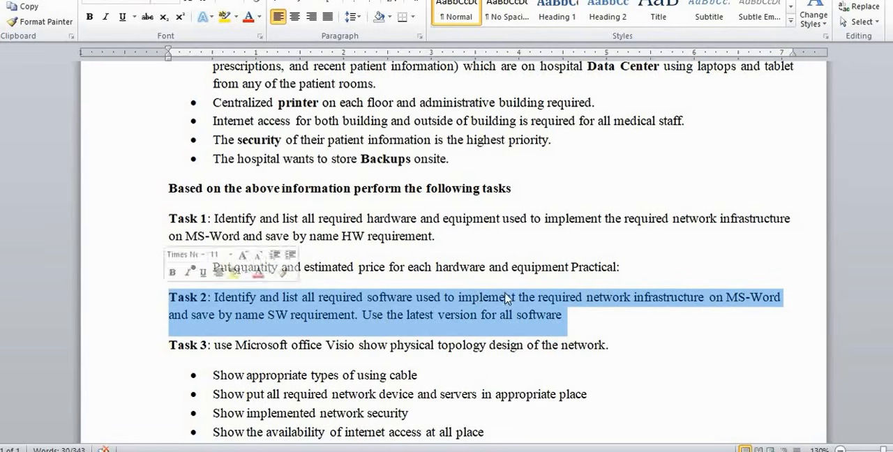
left_click(568, 316)
left_click_drag(568, 316, 198, 307)
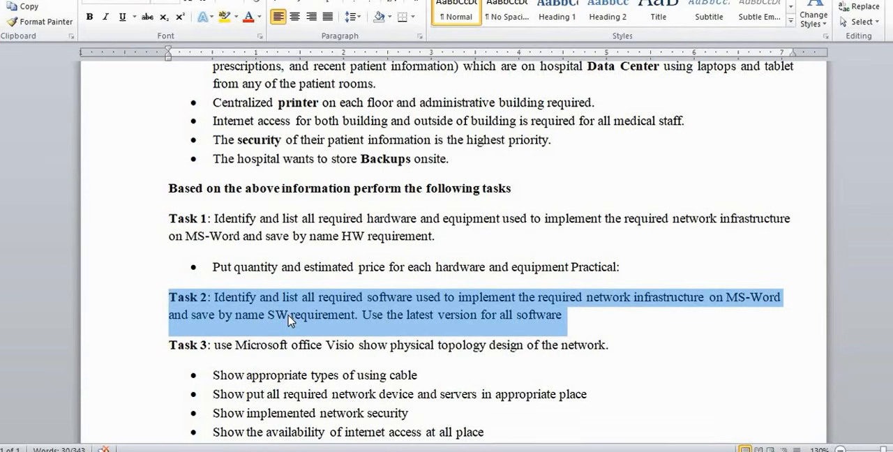
left_click_drag(566, 317, 195, 300)
left_click(472, 314)
Leave the document, bring up the "software" folder in File Explorer, maximize its window and open the "Office 2007 Visio" folder
left_click(842, 0)
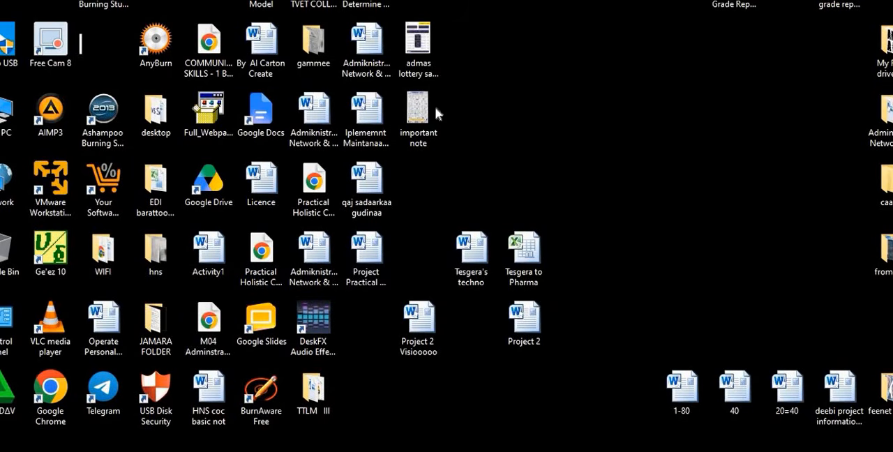
left_click(136, 451)
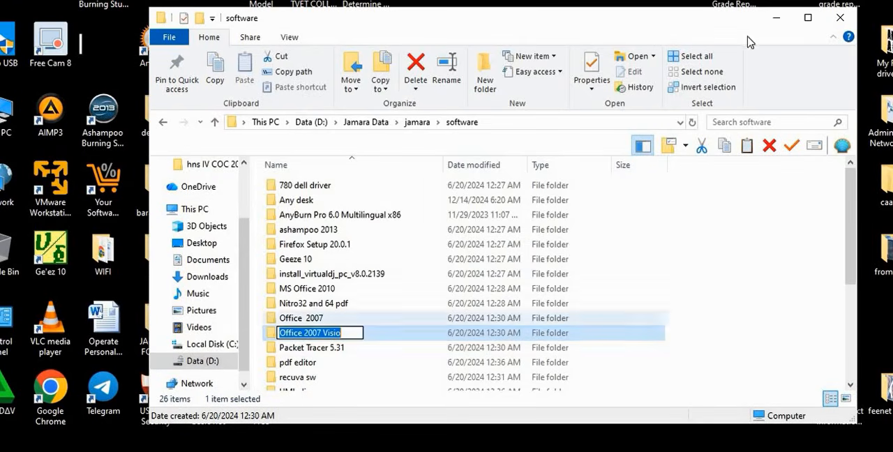
left_click(809, 17)
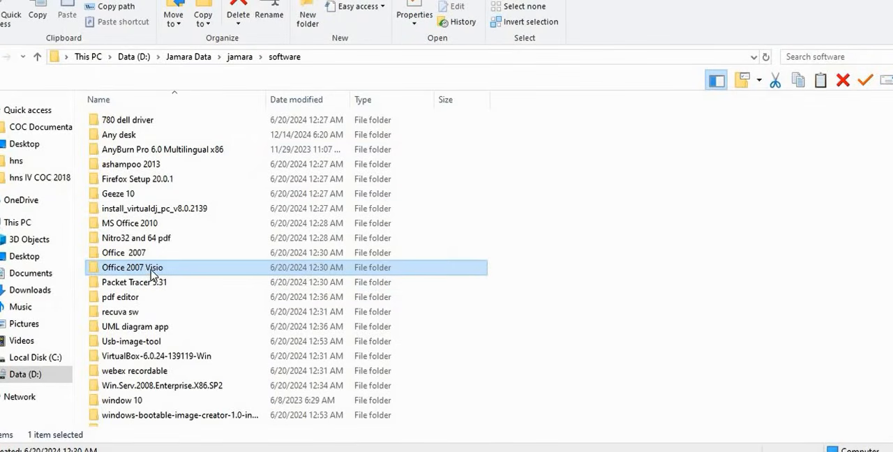
mouse_move(152, 273)
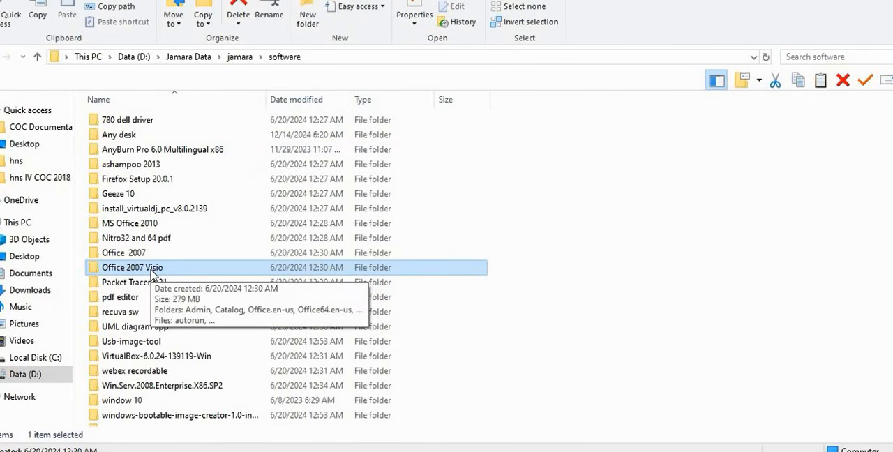
double_click(151, 273)
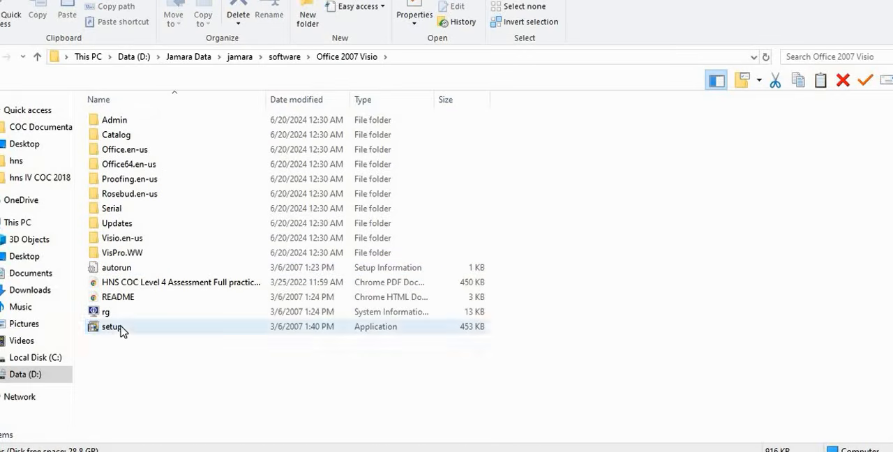
Start the Visio 2007 setup, copy the product key from the "serial" text file in the "Serial" folder, and close the file
double_click(121, 333)
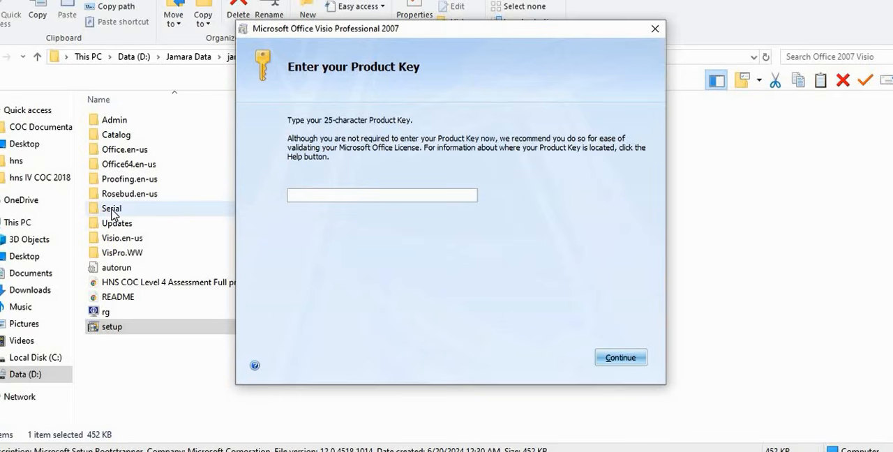
double_click(116, 213)
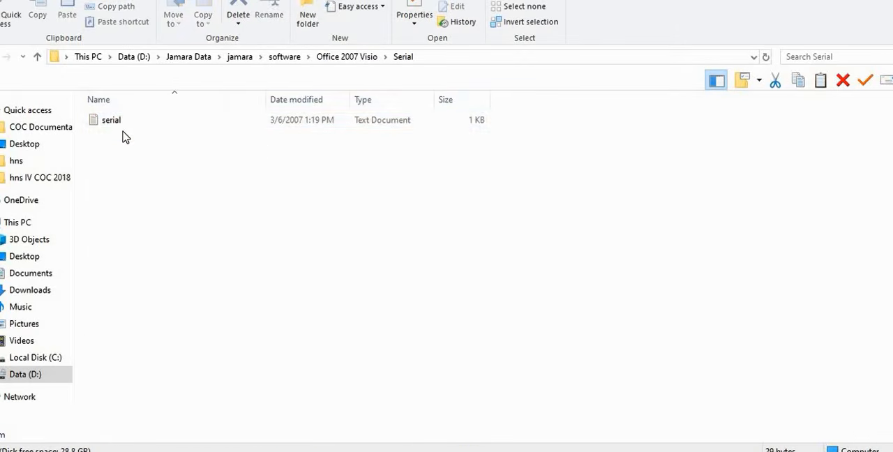
double_click(123, 127)
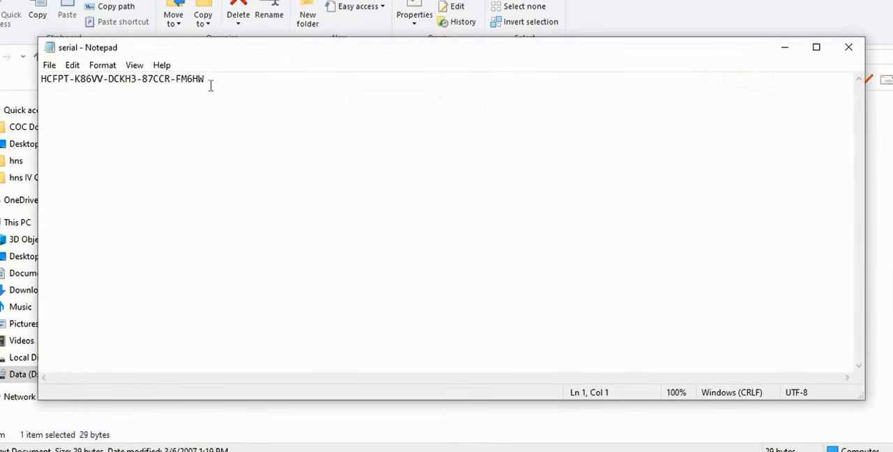
left_click_drag(212, 81, 32, 93)
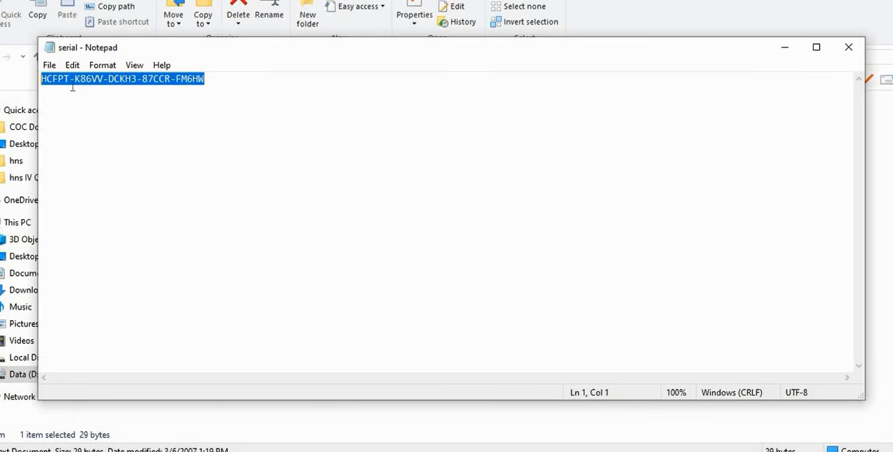
right_click(84, 84)
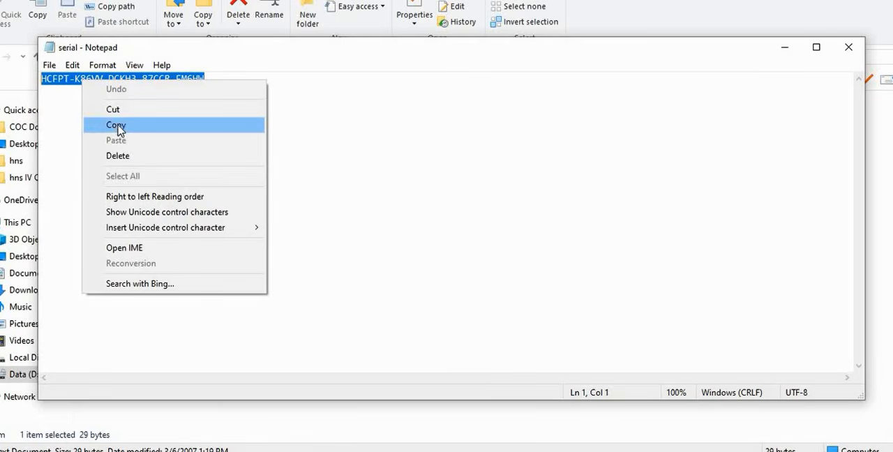
left_click(116, 126)
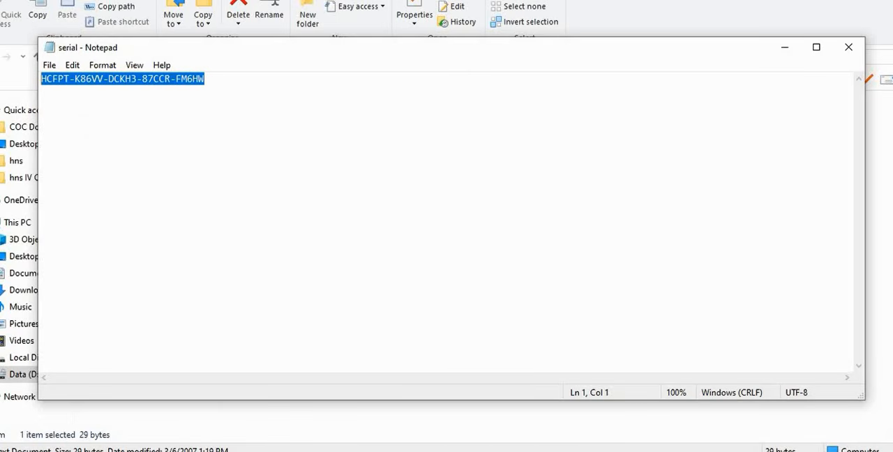
left_click(848, 46)
Return to the Visio installer, paste the product key into its field and continue
left_click(402, 449)
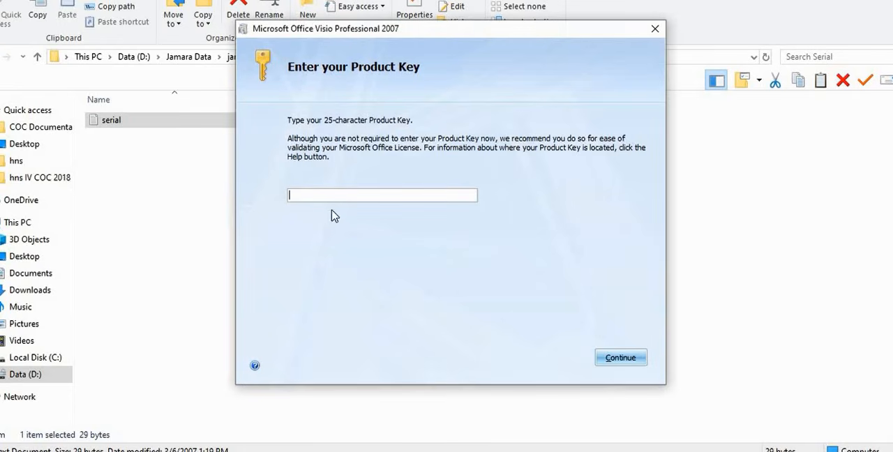
right_click(335, 197)
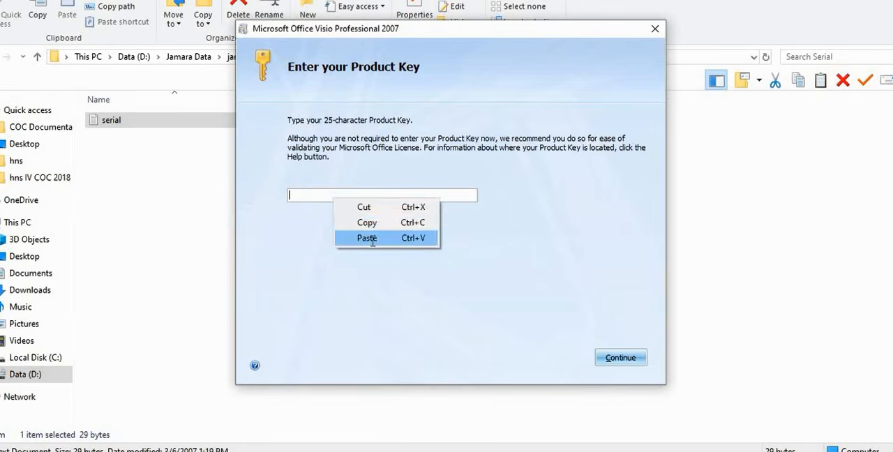
left_click(371, 237)
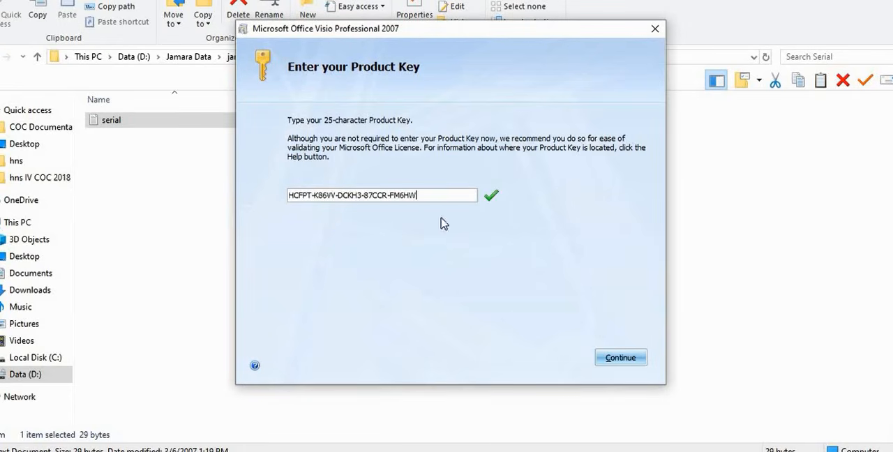
left_click(620, 358)
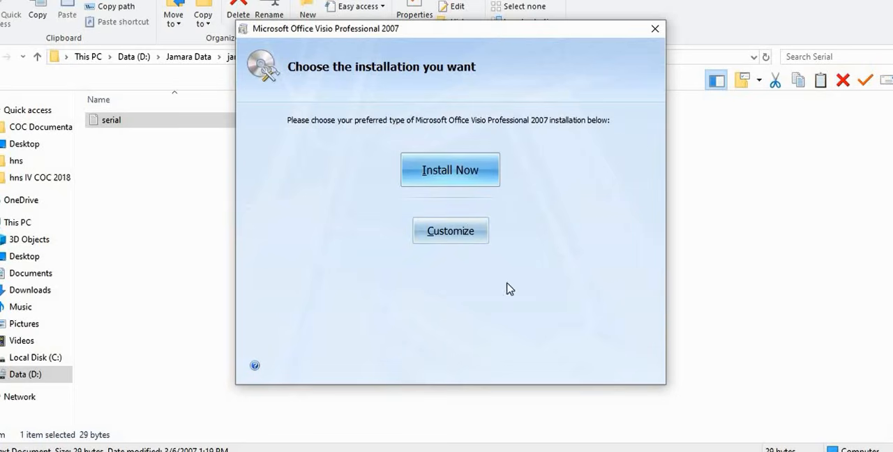
Choose the customized installation, install Visio Professional 2007 with the default options and close the installer
left_click(462, 239)
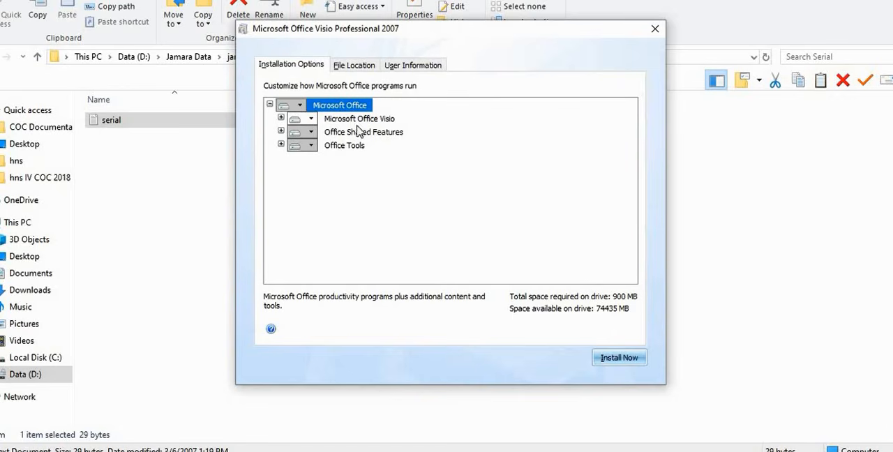
left_click(607, 361)
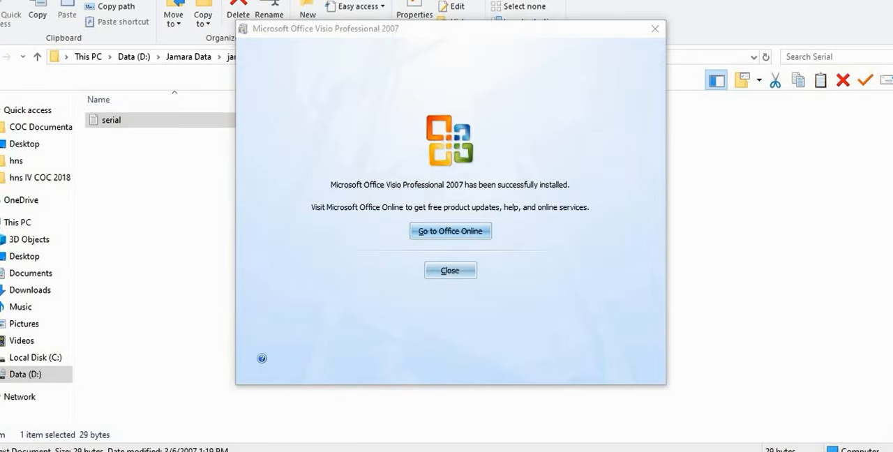
left_click(450, 271)
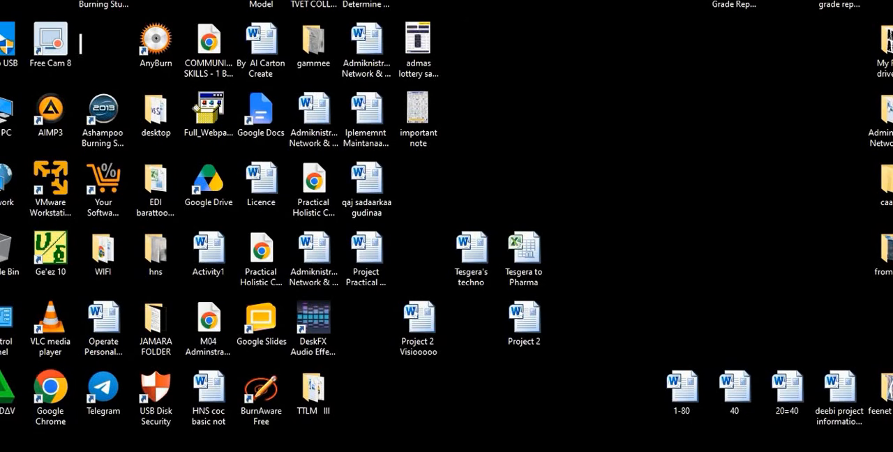
Launch Microsoft Office Visio 2007 from the Microsoft Office program group
key("super")
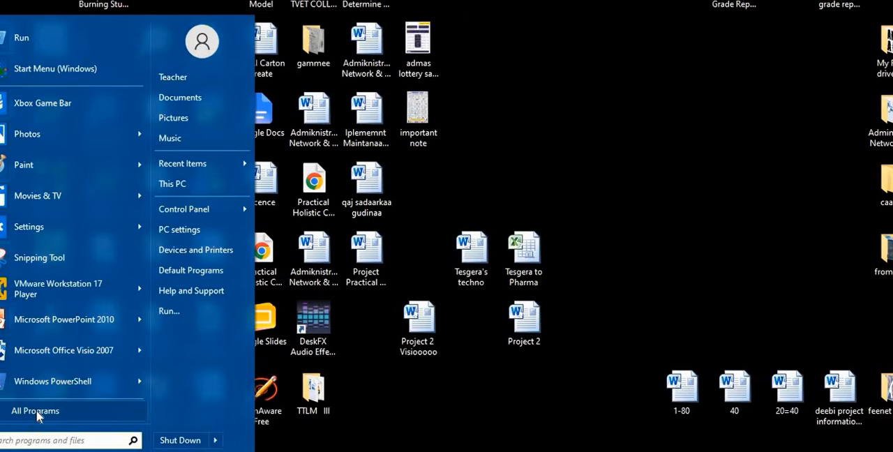
left_click(37, 413)
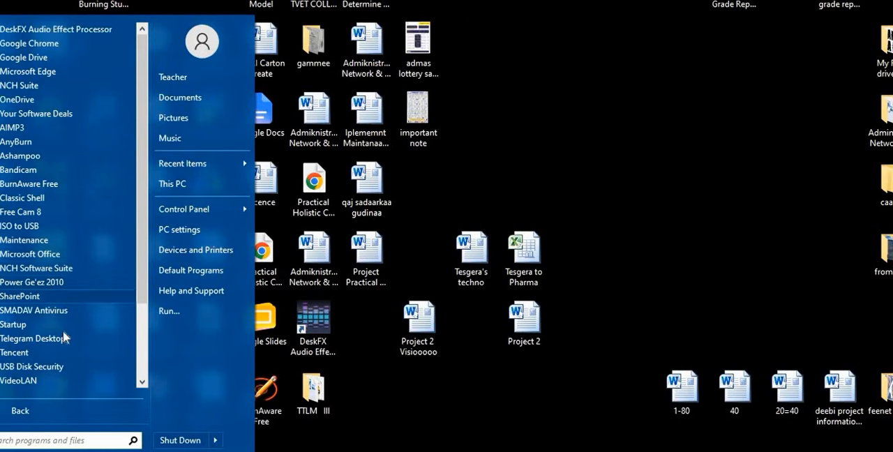
left_click(69, 254)
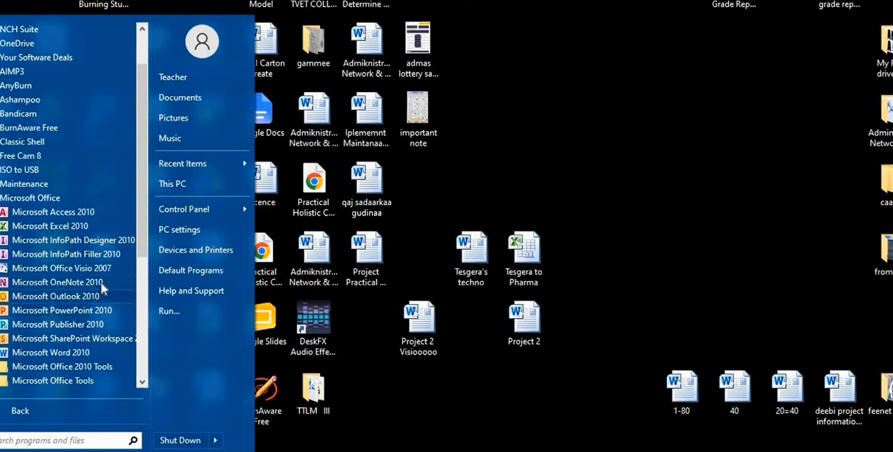
left_click(107, 269)
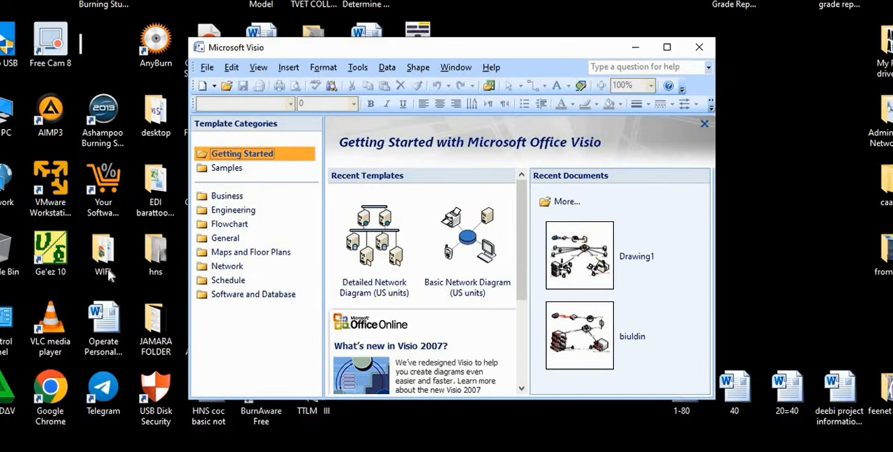
left_click(667, 47)
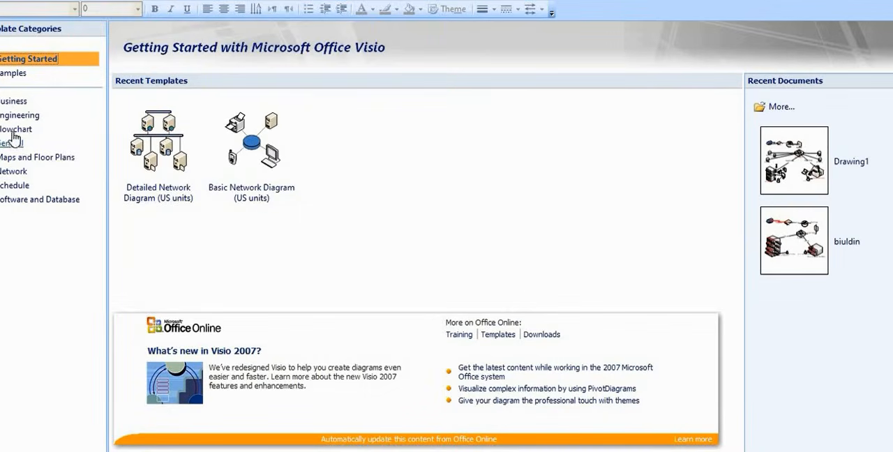
Create a new drawing from the Detailed Network Diagram template in the Network category, using US units
left_click(15, 171)
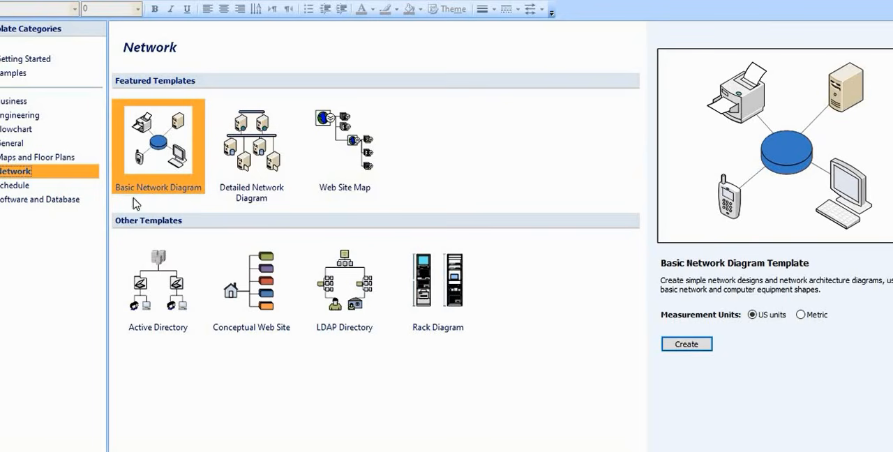
left_click(258, 194)
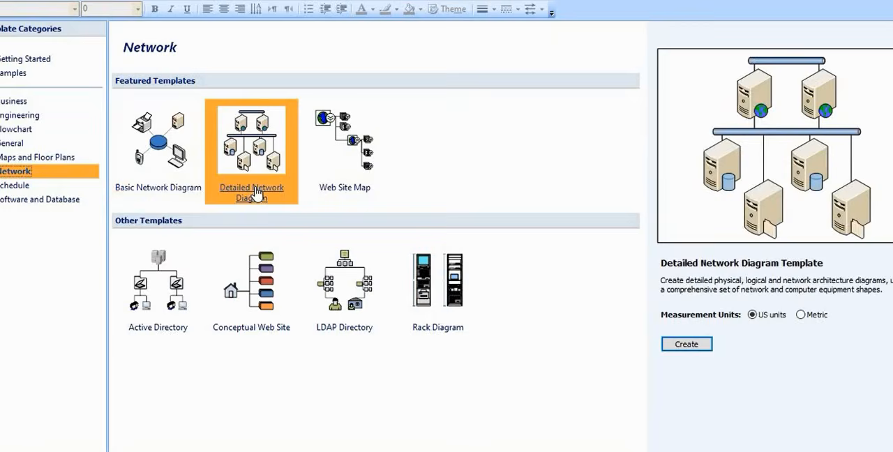
left_click(691, 346)
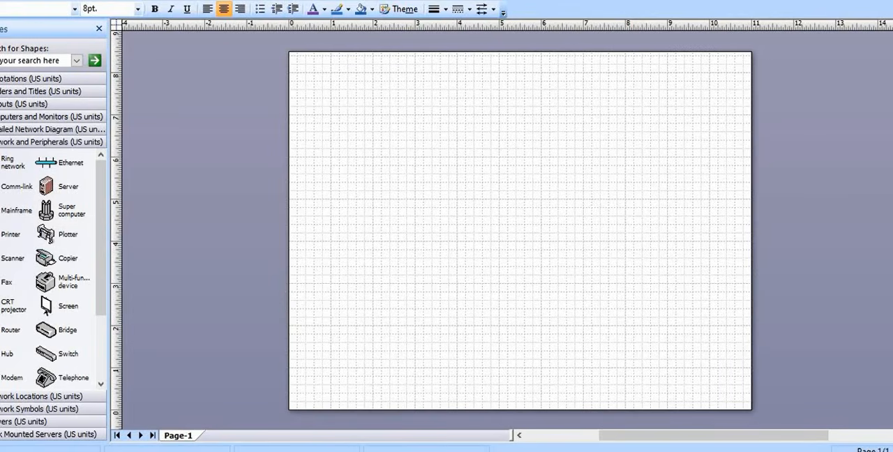
Save the drawing to the Desktop as "curu hospital"
left_click(31, 2)
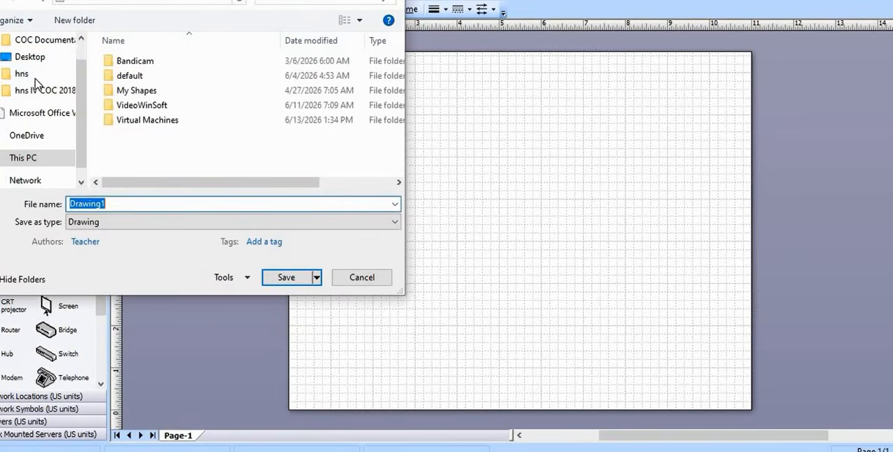
left_click(35, 58)
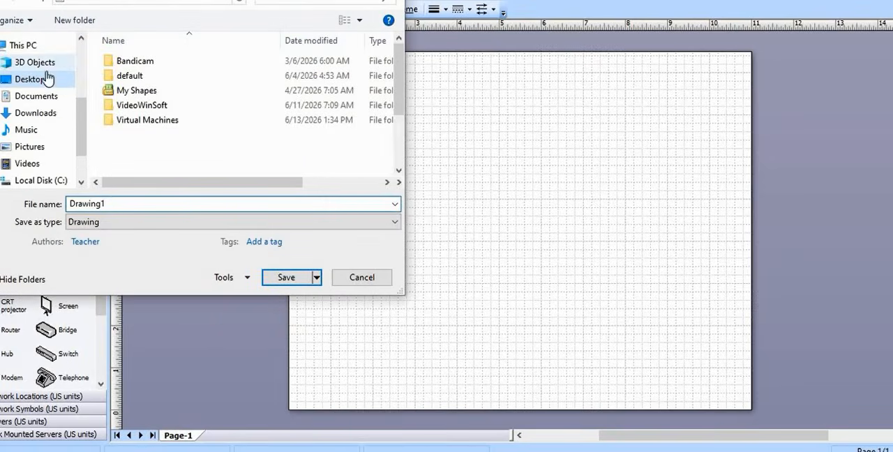
left_click(110, 204)
double_click(110, 204)
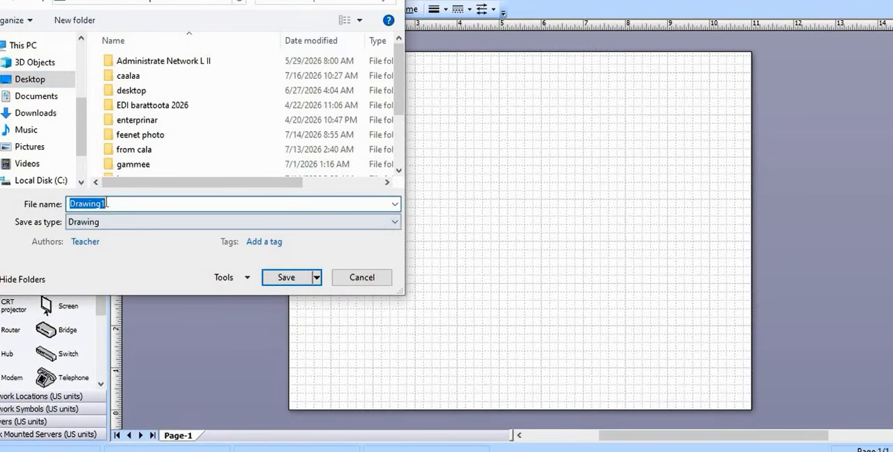
type("curu hospital")
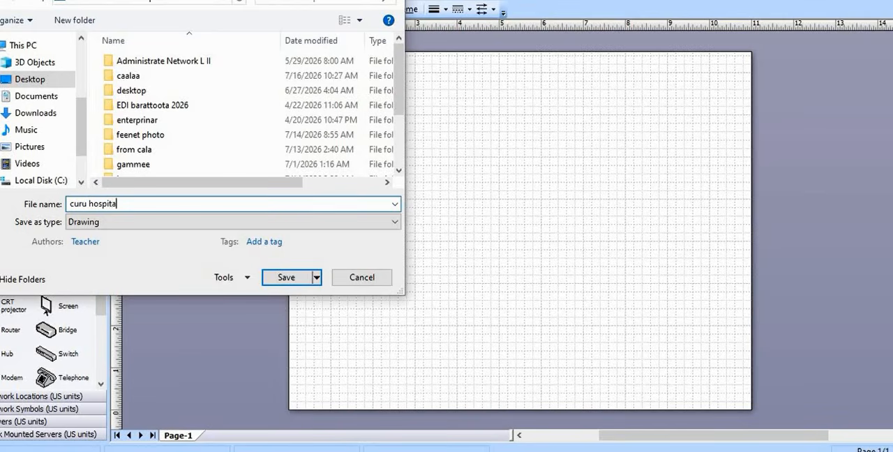
left_click(286, 278)
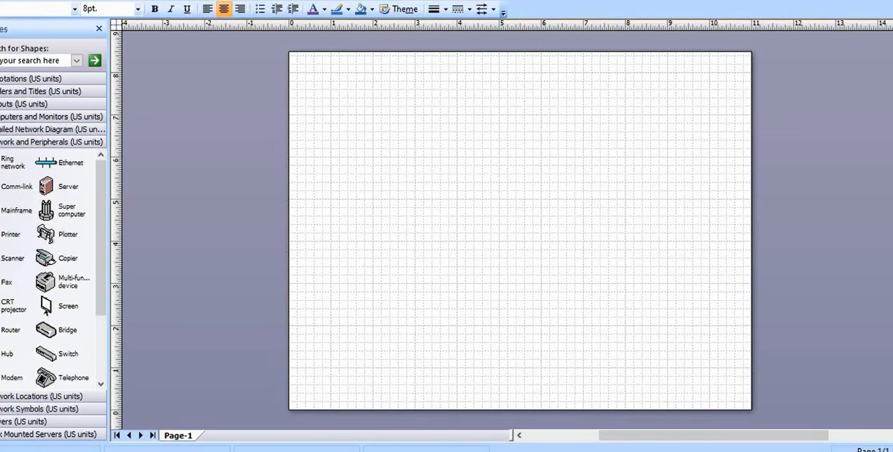
Look over the Servers shapes and open the Network Symbols stencil
left_click(21, 422)
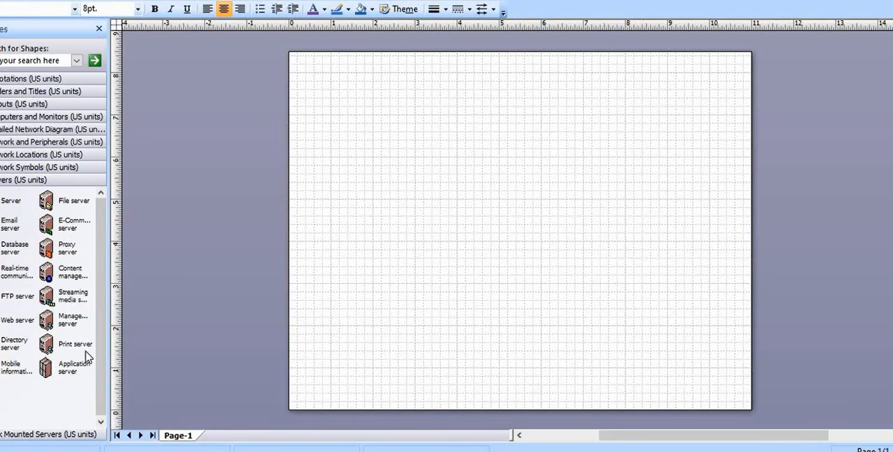
left_click(26, 170)
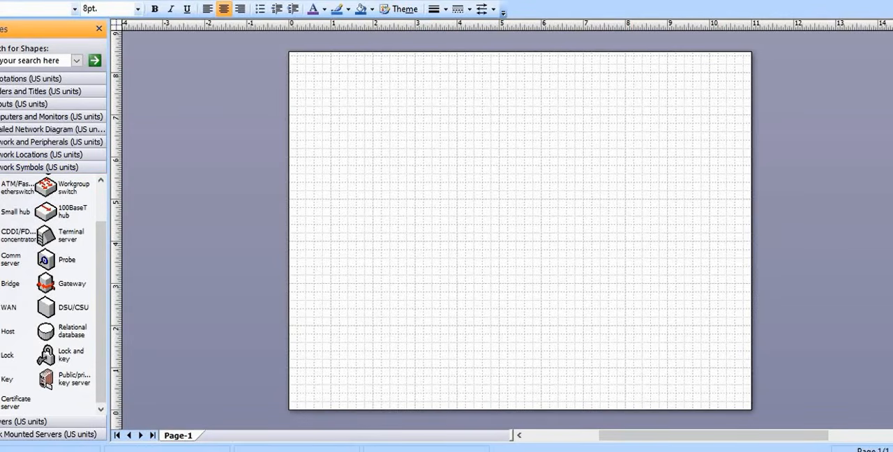
left_click_drag(457, 0, 456, 47)
scroll(291, 283, "down", 1)
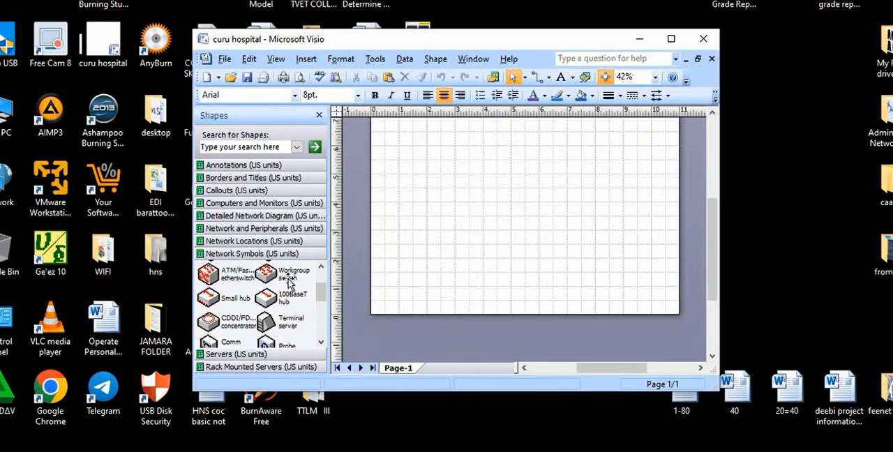
scroll(290, 283, "down", 1)
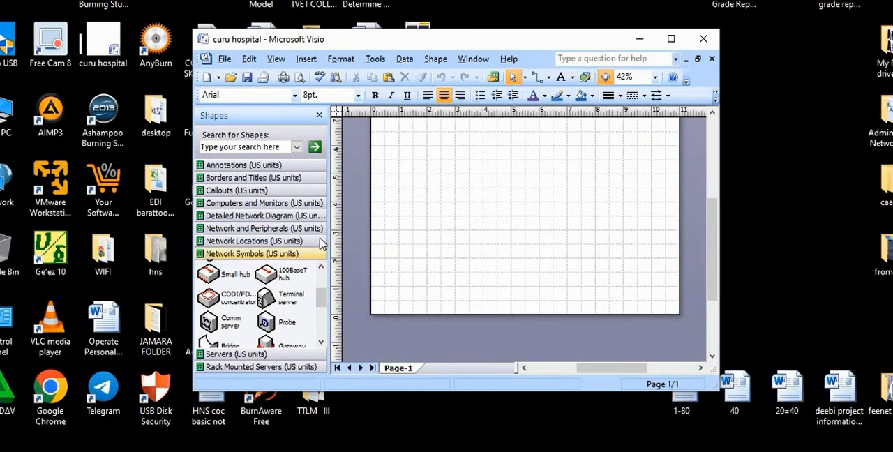
left_click(671, 39)
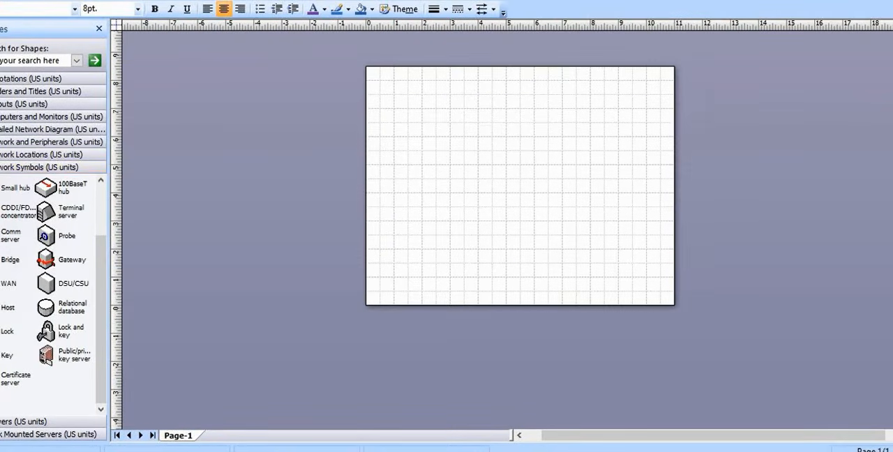
left_click_drag(672, 0, 633, 0)
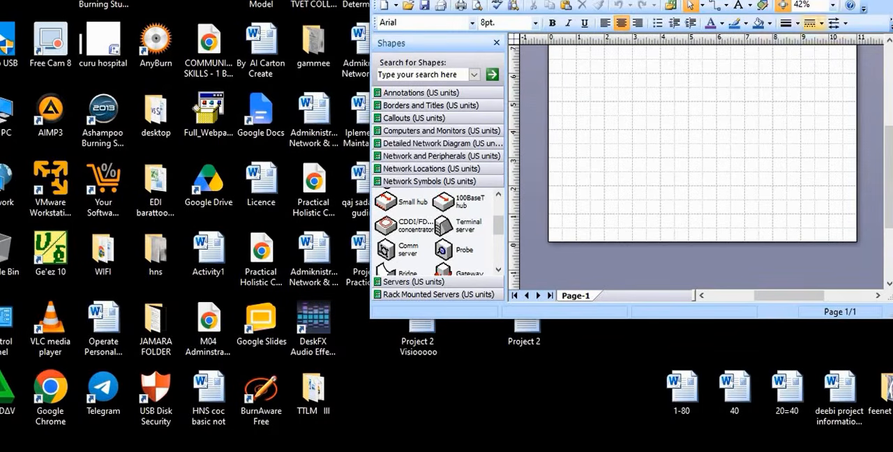
left_click_drag(892, 123, 818, 119)
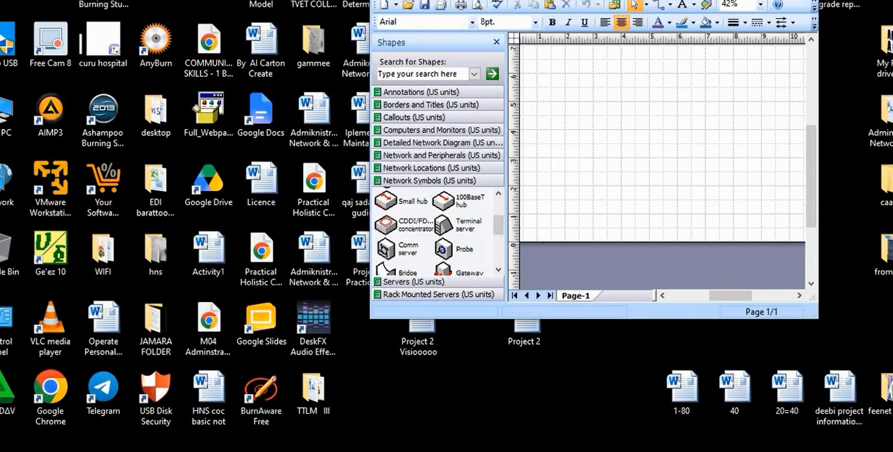
left_click(770, 0)
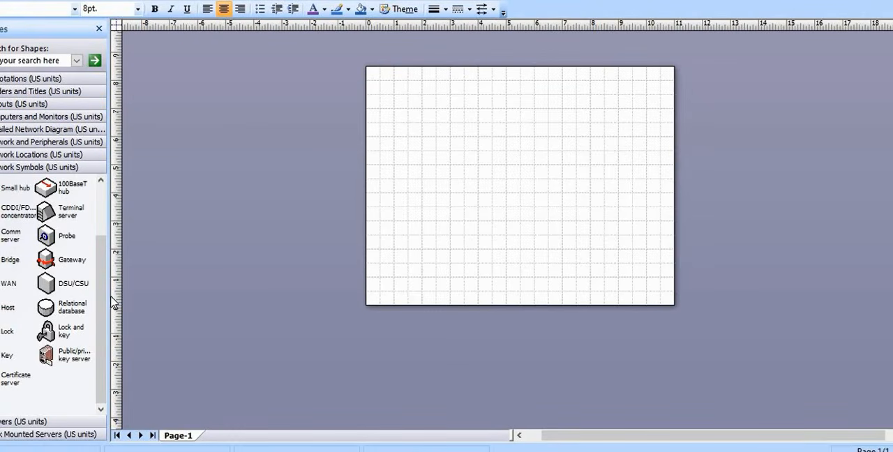
Widen the Shapes pane so the Network Symbols stencil shows an additional column
left_click_drag(111, 294, 167, 307)
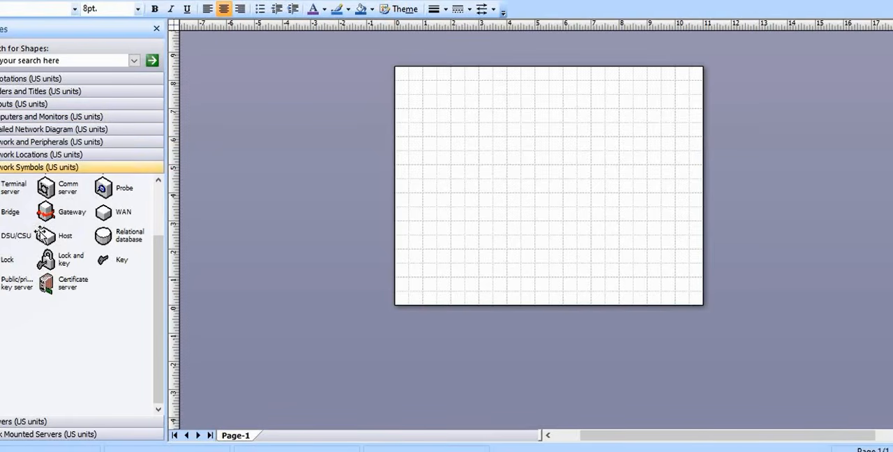
Look over the Network Symbols shapes and inspect the Building shape in the Network Locations stencil
scroll(38, 208, "up", 2)
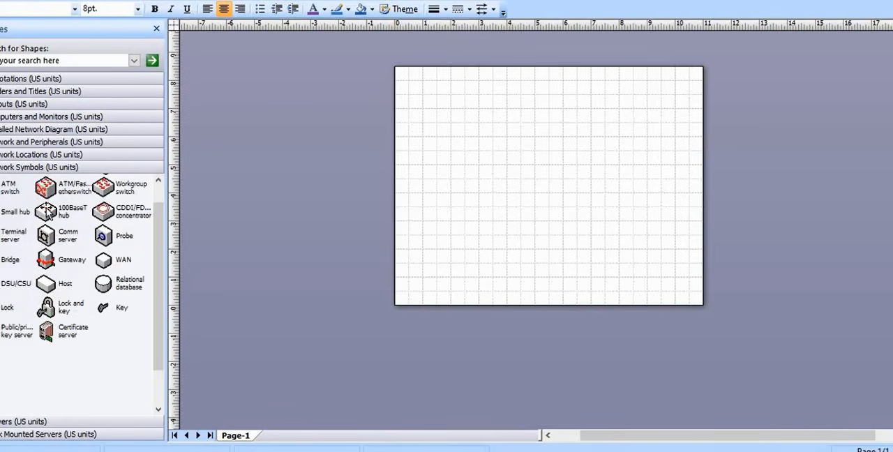
left_click(45, 155)
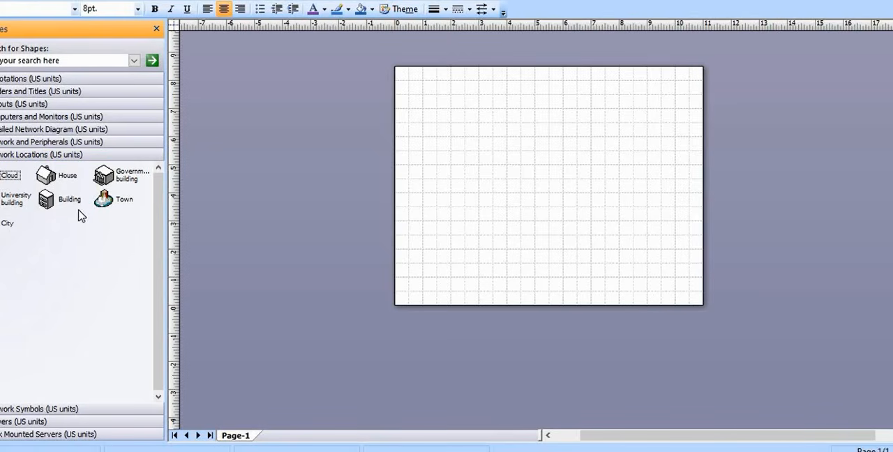
left_click(69, 206)
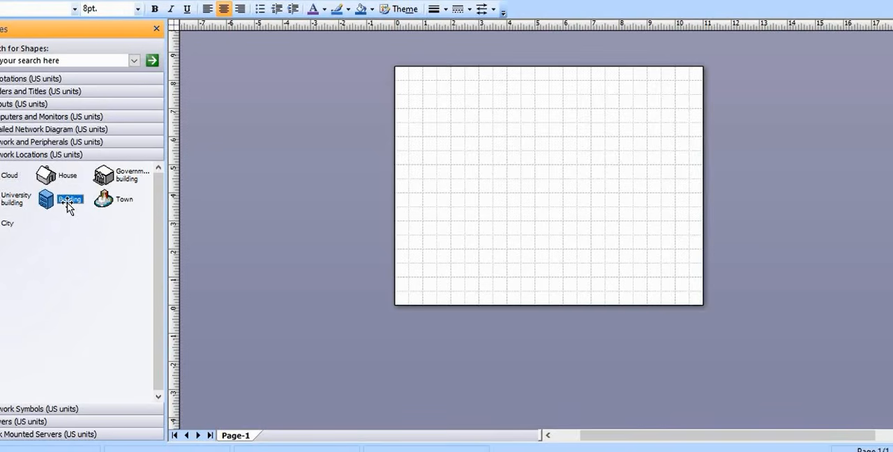
Examine the Network and Peripherals stencil, including its Server, Printer, Modem, Firewall, User and Switch shapes
left_click(56, 144)
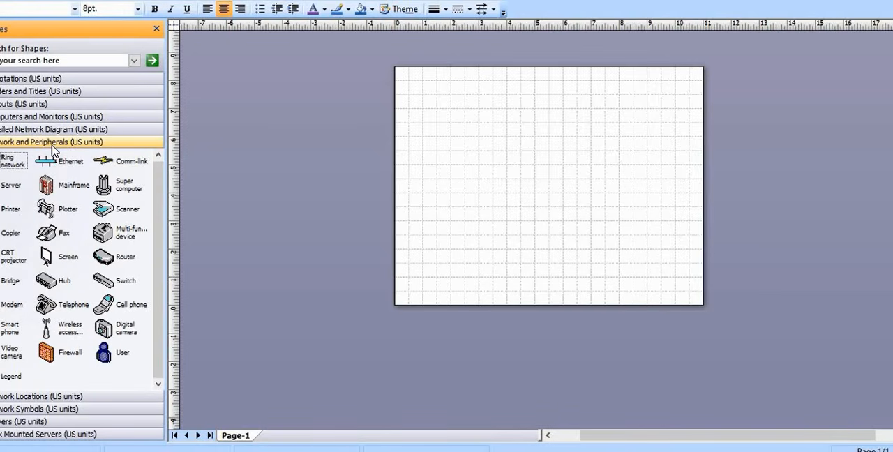
left_click(11, 188)
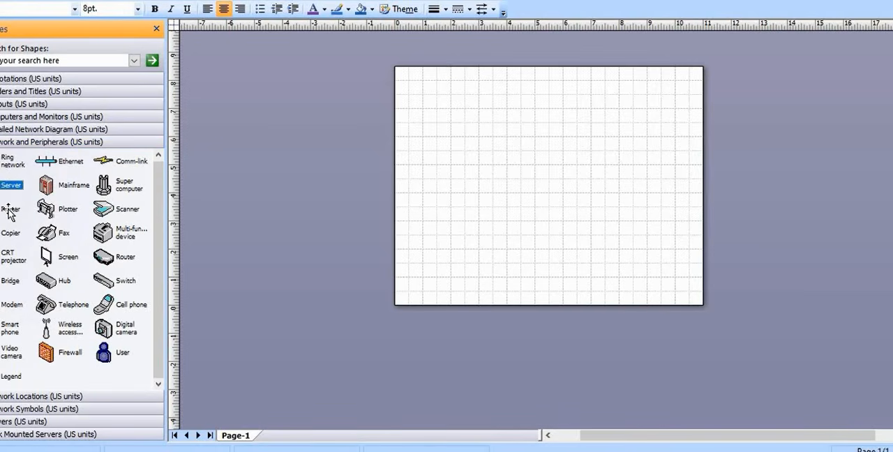
left_click(10, 211)
left_click(13, 306)
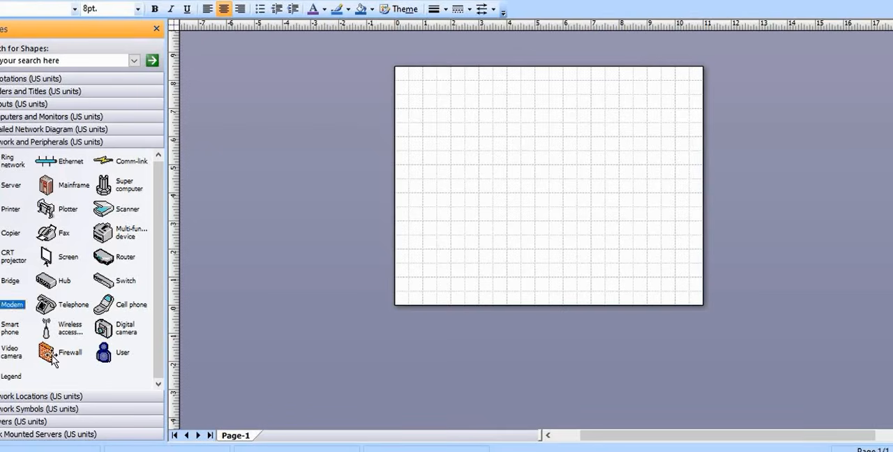
left_click(53, 358)
left_click(103, 355)
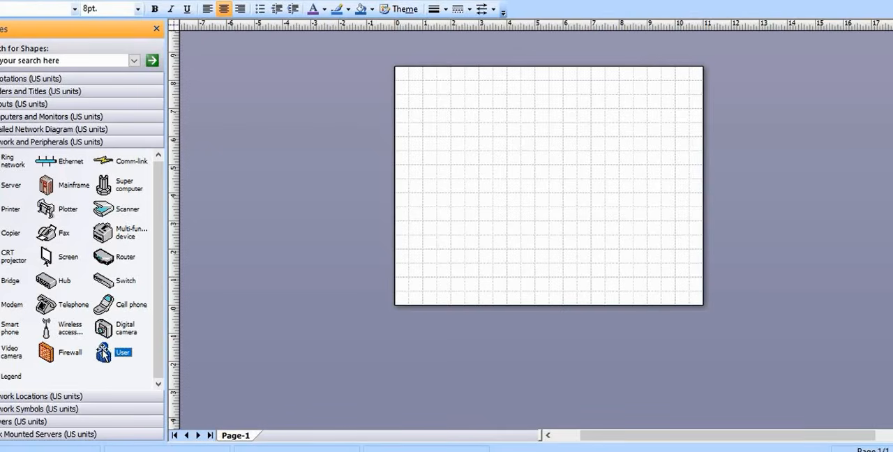
left_click(108, 282)
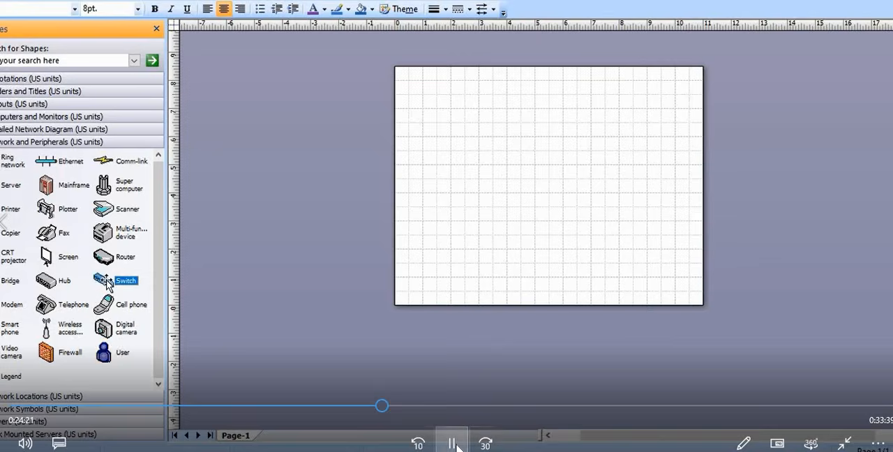
left_click(456, 447)
left_click(456, 448)
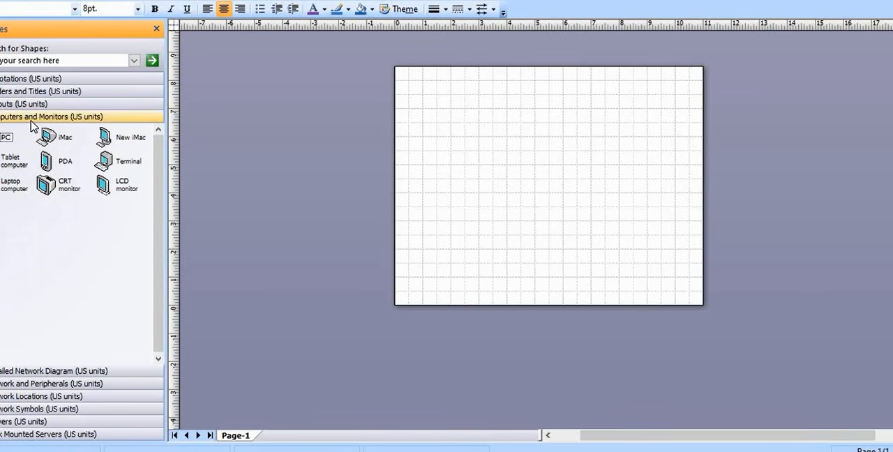
Look over the shapes in the Network and Peripherals, Detailed Network Diagram, Network Symbols and Servers stencils
left_click(59, 384)
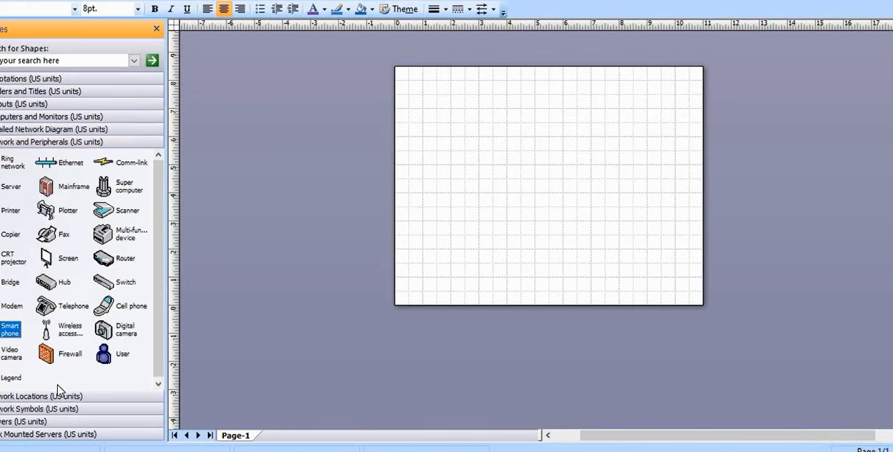
left_click(67, 129)
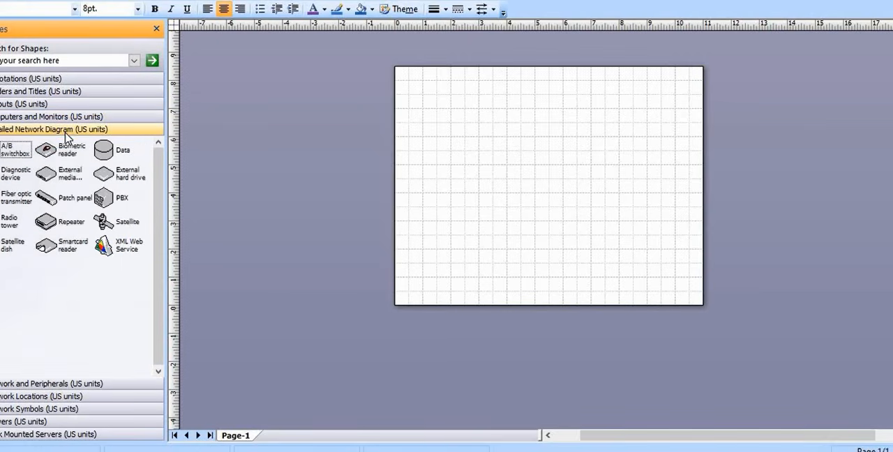
left_click(66, 410)
left_click(39, 421)
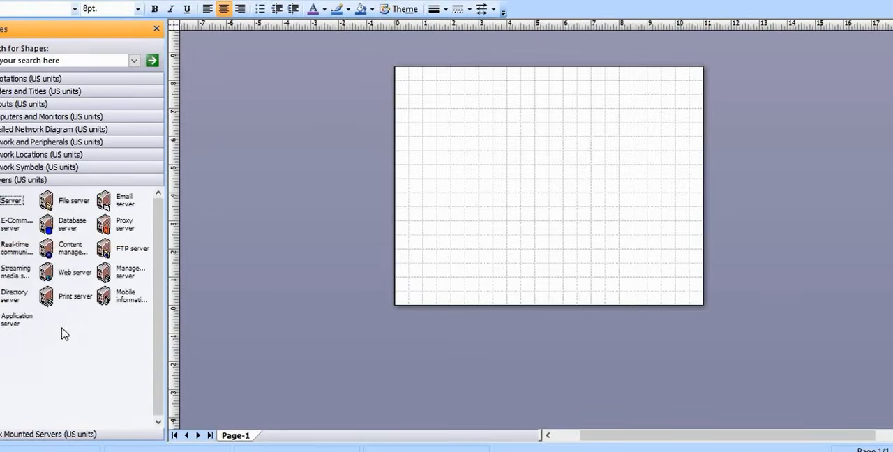
Place a Cloud shape from the Network Locations stencil near the page's upper-left corner and view the page at 75%
left_click(70, 155)
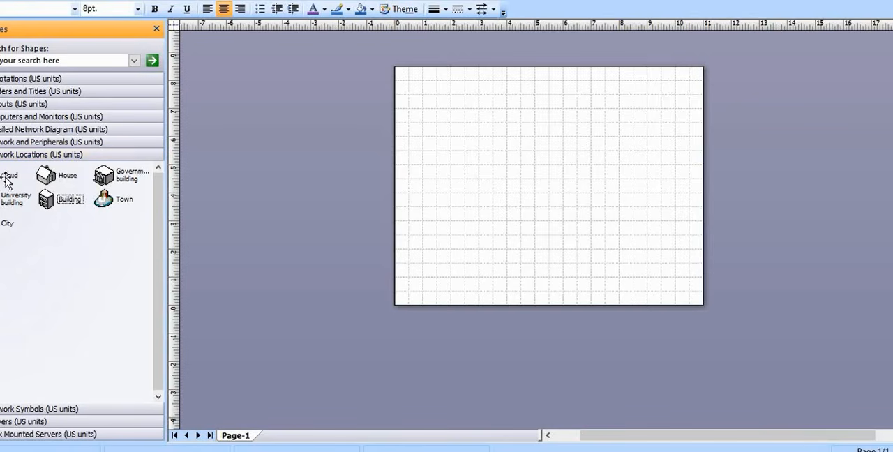
mouse_move(8, 175)
left_mouse_down()
mouse_move(441, 137)
mouse_move(439, 104)
mouse_move(424, 94)
left_mouse_up()
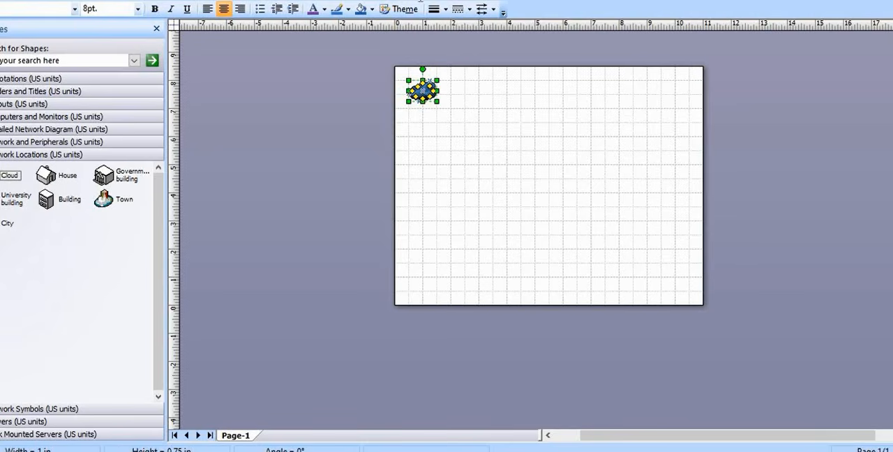
left_click(436, 6)
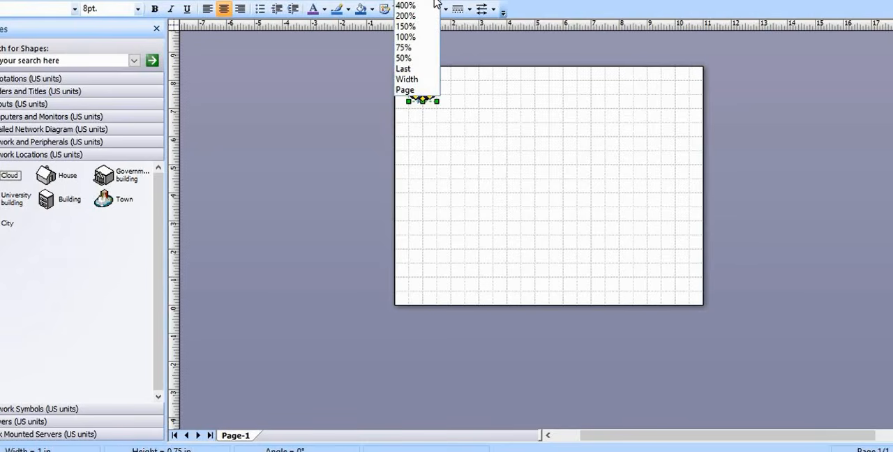
left_click(405, 48)
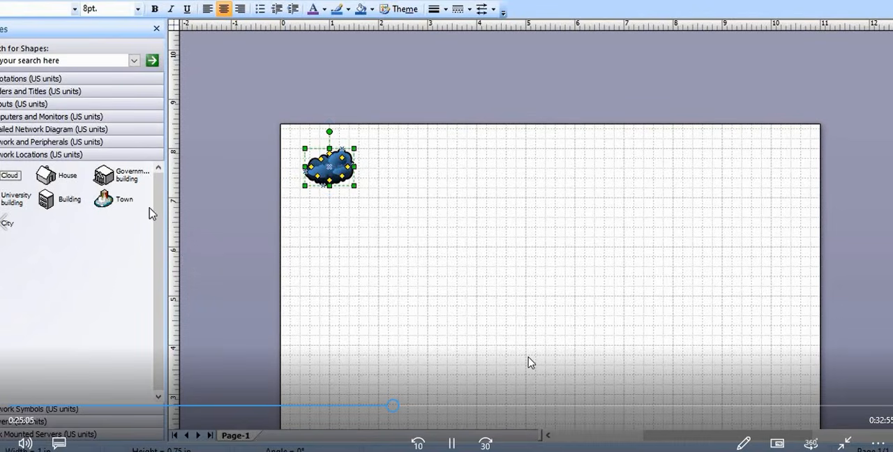
left_click(387, 273)
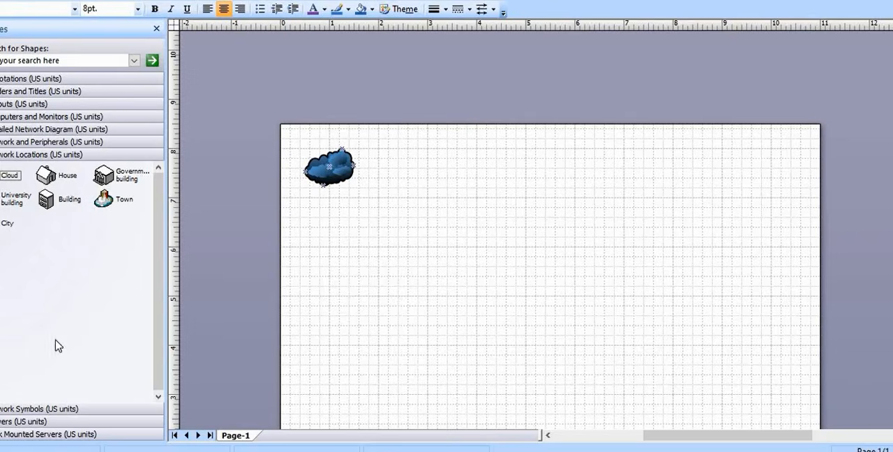
Open the Network Symbols stencil to reach its router and switch shapes
left_click(39, 409)
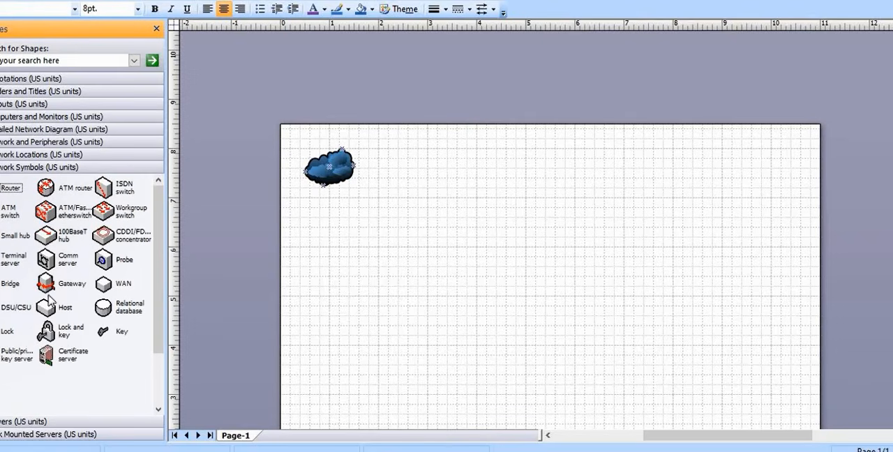
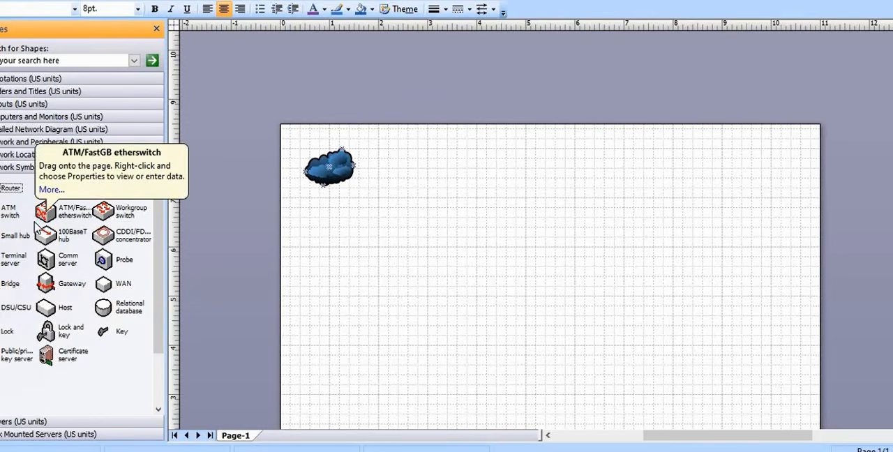
Place a Modem from the Network and Peripherals stencil and a Router from the Network Symbols stencil in a row beside the cloud
left_click(46, 143)
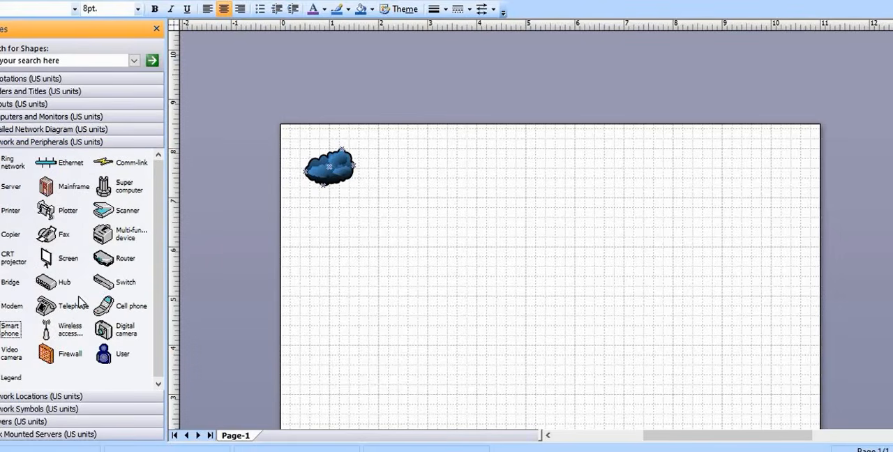
left_click_drag(4, 312, 401, 174)
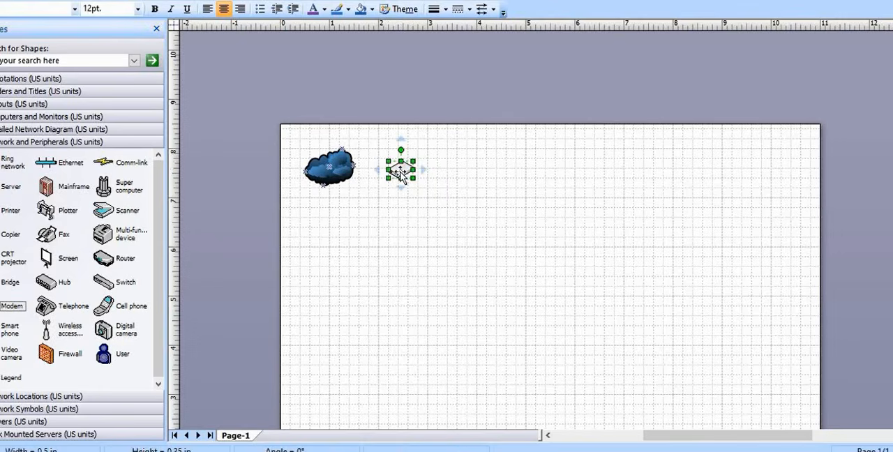
left_click(68, 397)
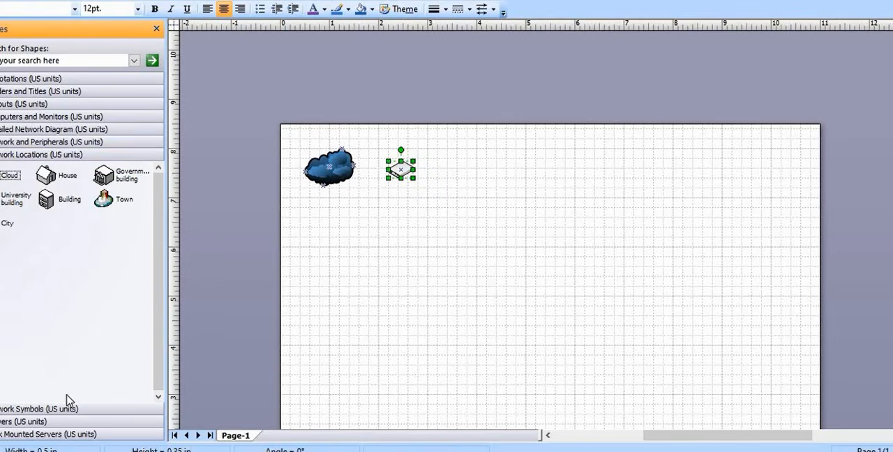
left_click(59, 143)
left_click(59, 129)
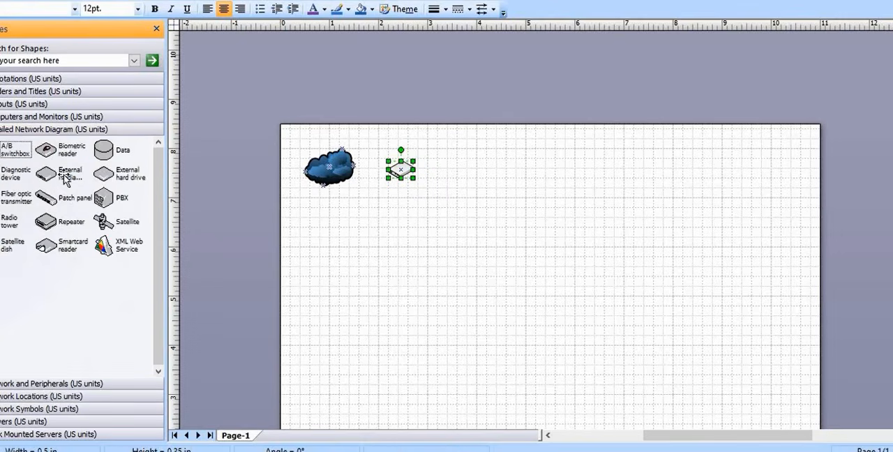
left_click(63, 124)
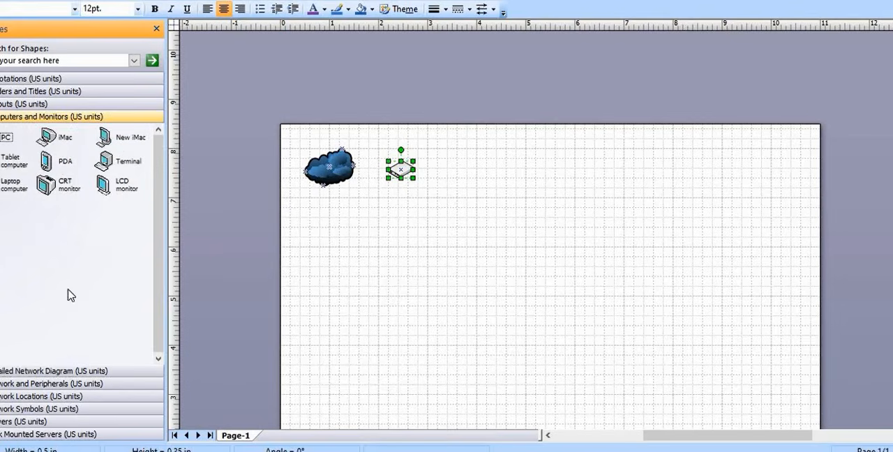
left_click(60, 411)
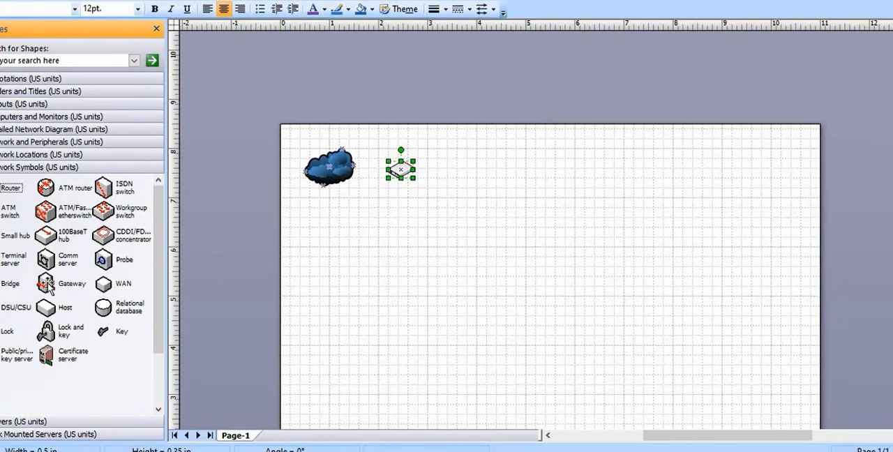
left_click_drag(10, 190, 467, 174)
left_click(480, 213)
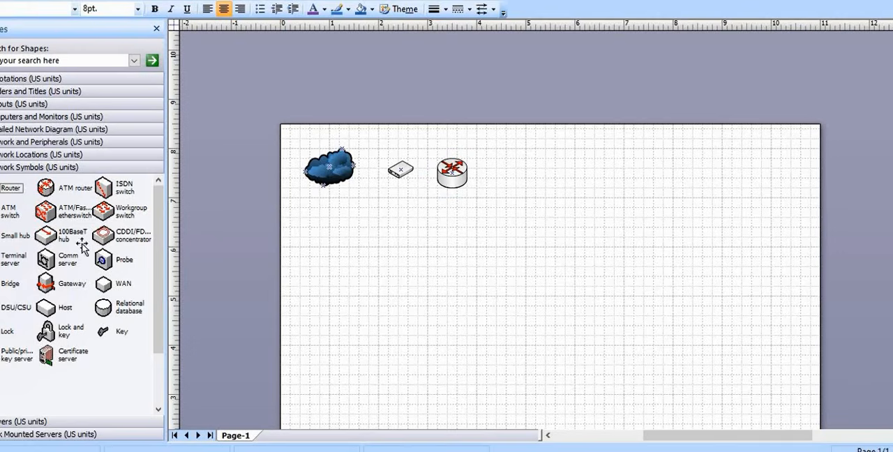
Place a Firewall shape from the Network and Peripherals stencil to the right of the router
left_click(47, 175)
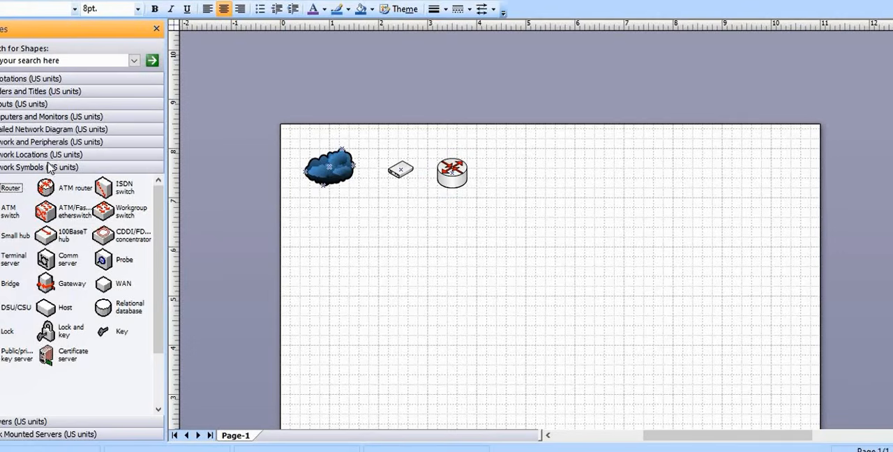
left_click(54, 155)
left_click(57, 142)
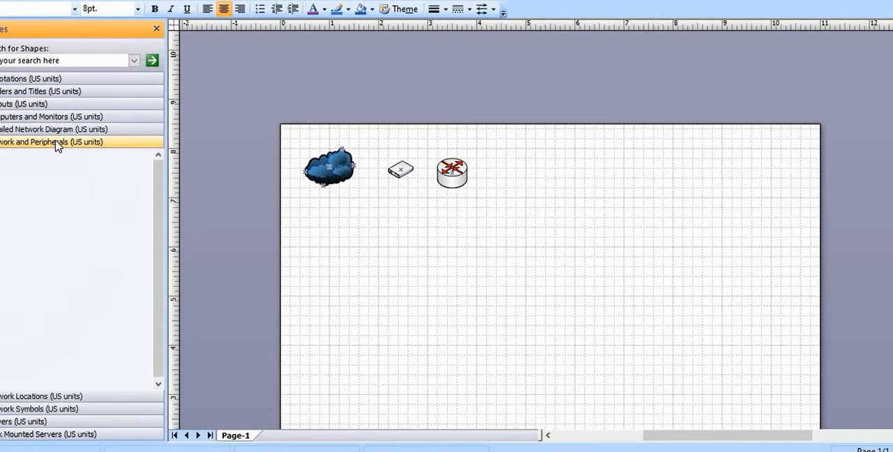
left_click_drag(46, 357, 514, 185)
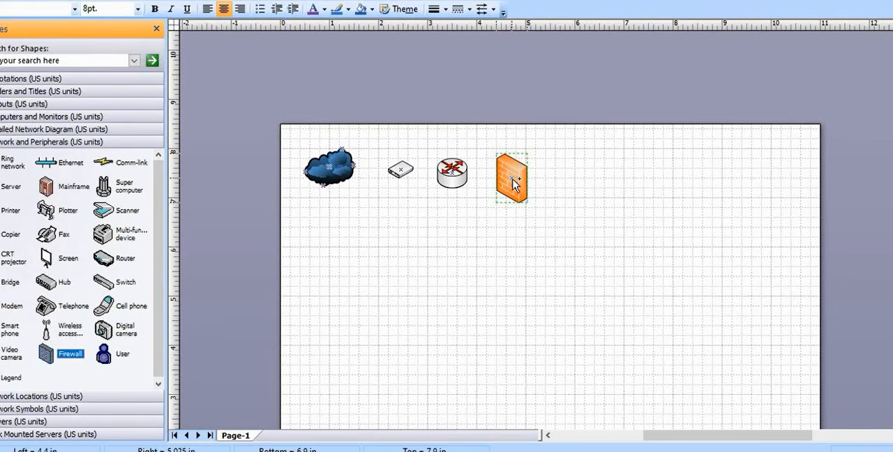
left_click(475, 276)
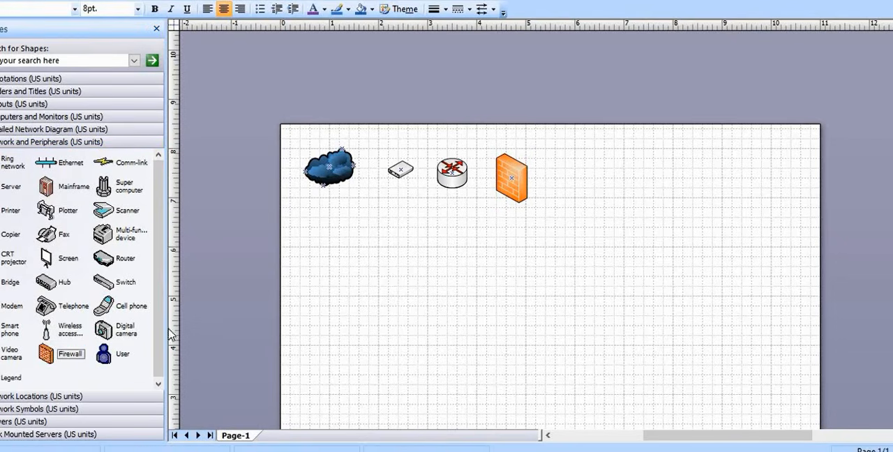
Place an ATM/FastGB etherswitch from the Network Symbols stencil below the firewall
left_click(40, 396)
left_click(43, 410)
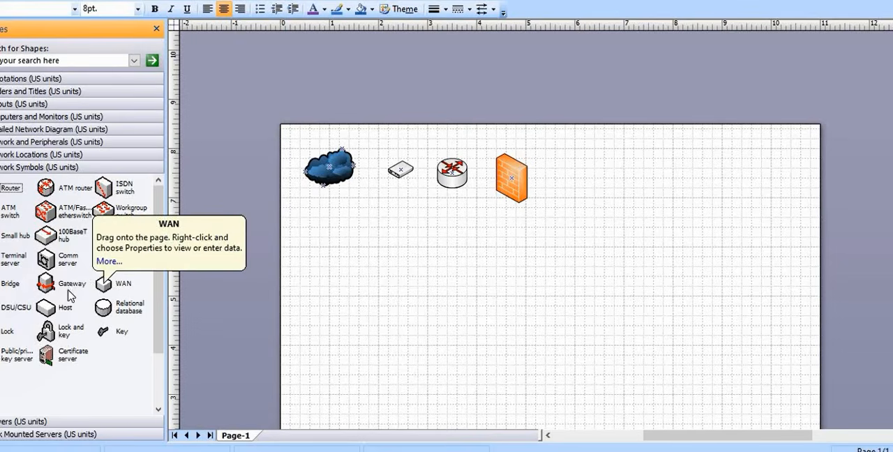
left_click_drag(44, 210, 533, 266)
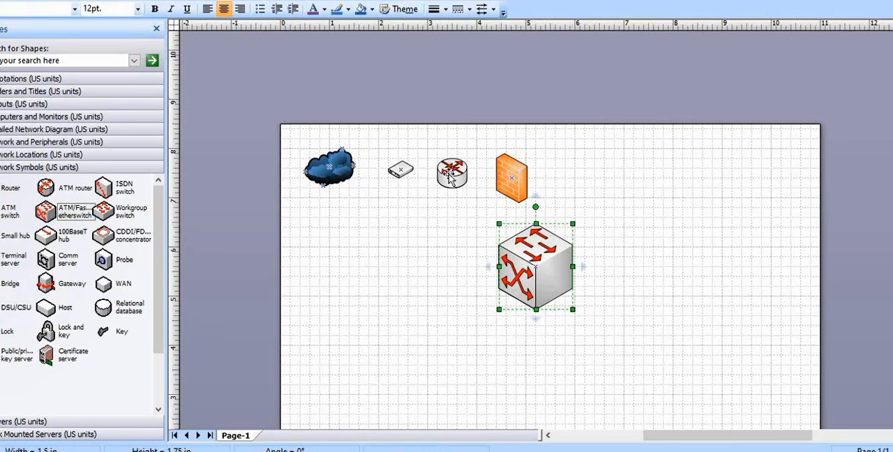
Spread the firewall, router and modem farther apart, enlarging the modem to about 0.86 by 0.6 in and the cloud to about 1.1 by 0.83 in
left_click_drag(513, 176, 596, 177)
left_click_drag(447, 173, 496, 172)
left_click_drag(407, 174, 425, 180)
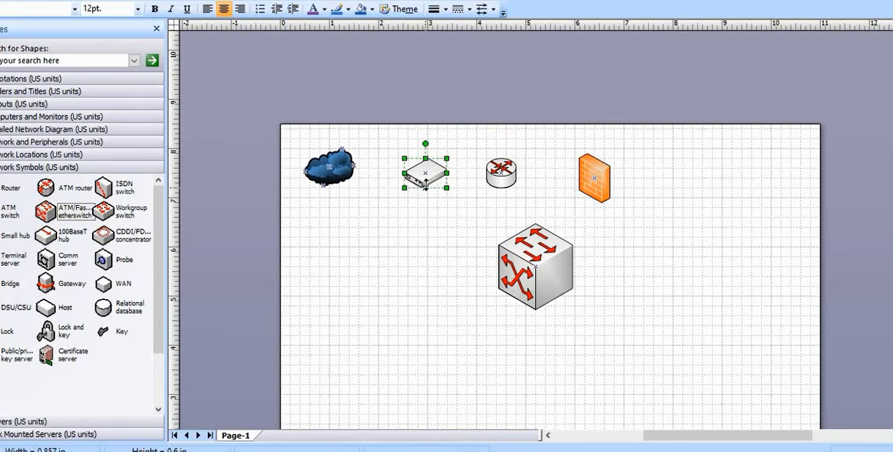
left_click(353, 168)
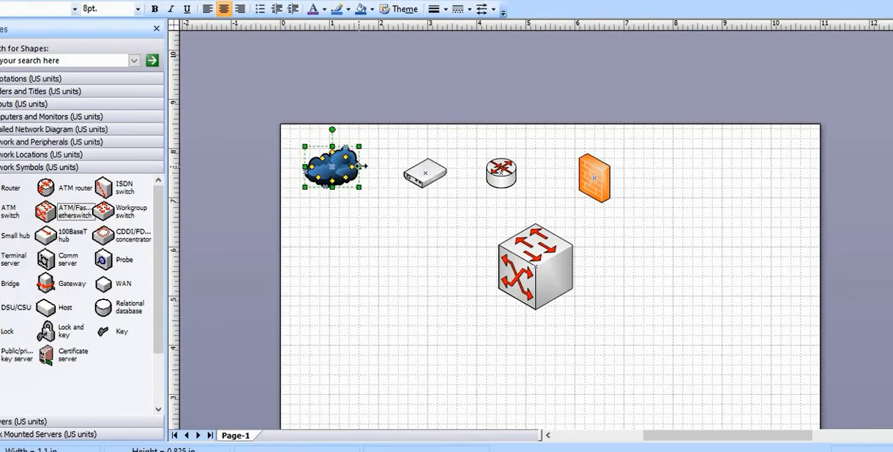
left_click(389, 238)
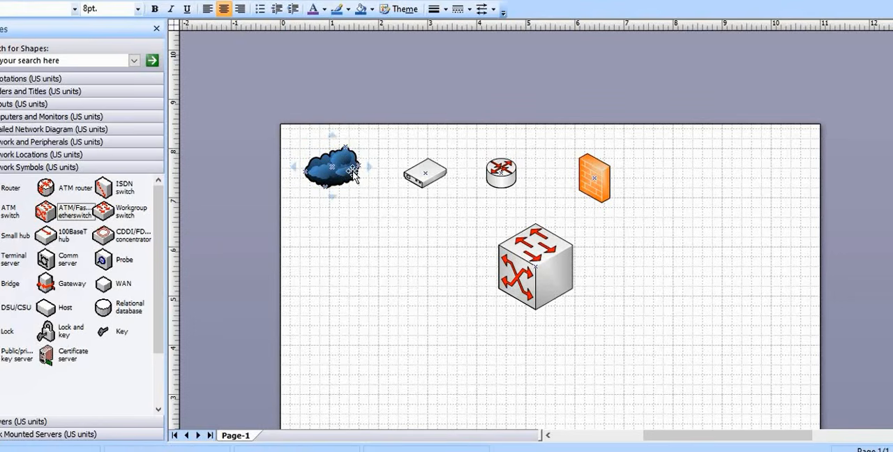
Link the cloud to the modem with a Comm-link shape from the Network and Peripherals stencil
left_click(45, 156)
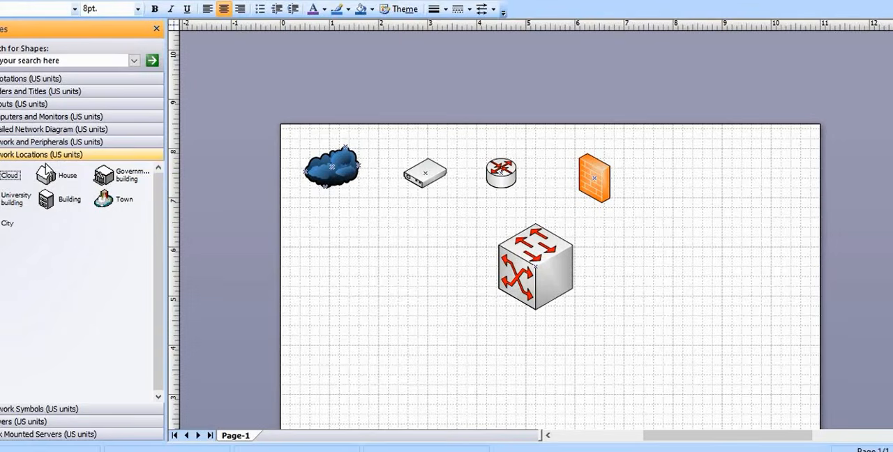
left_click(61, 143)
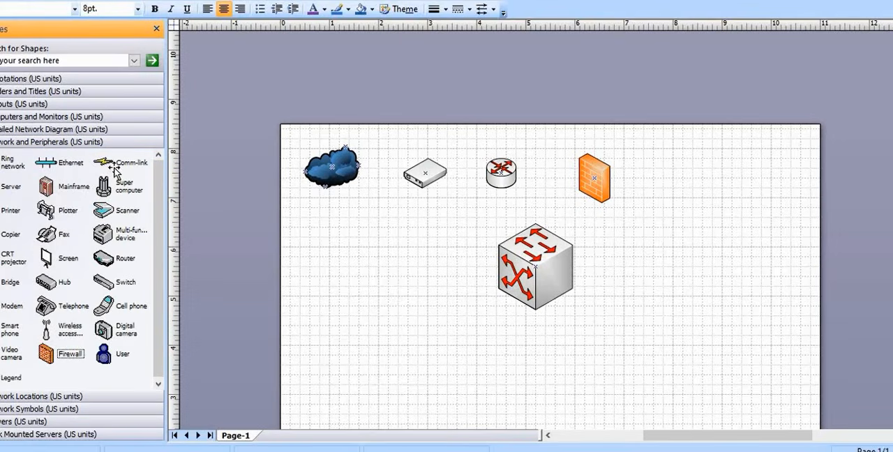
left_click_drag(116, 170, 424, 174)
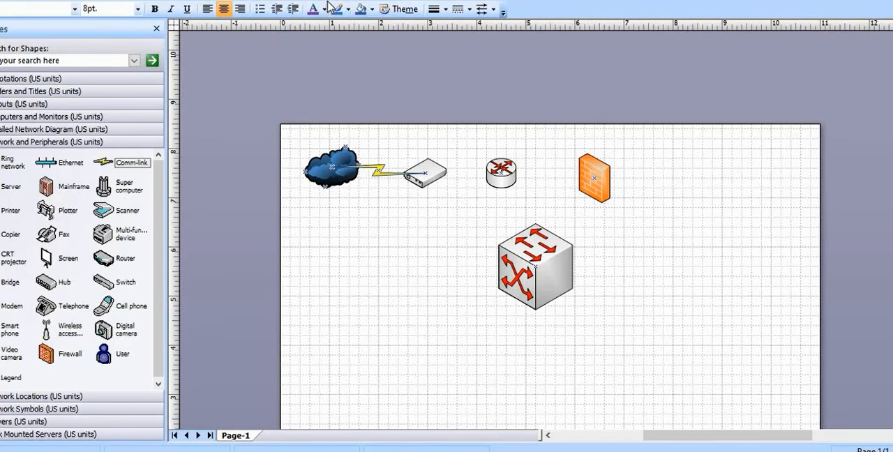
Use the Connector Tool to connect the modem to the router and the router to the firewall
left_click(332, 2)
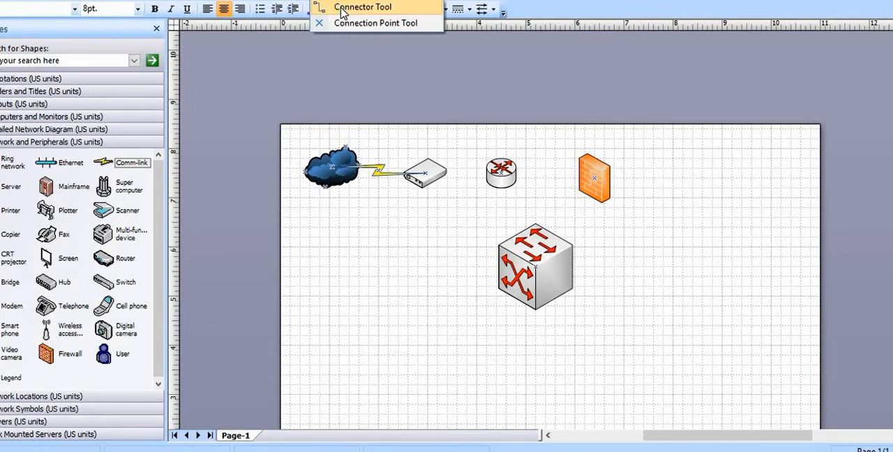
left_click(342, 8)
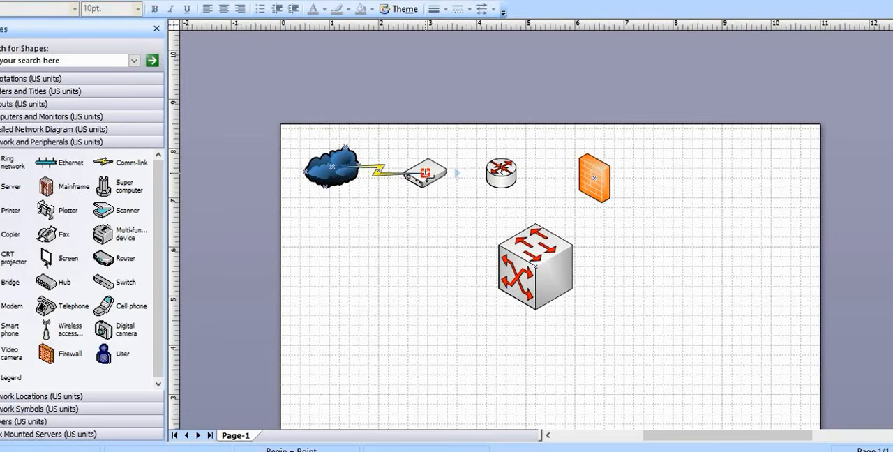
left_click_drag(426, 171, 500, 174)
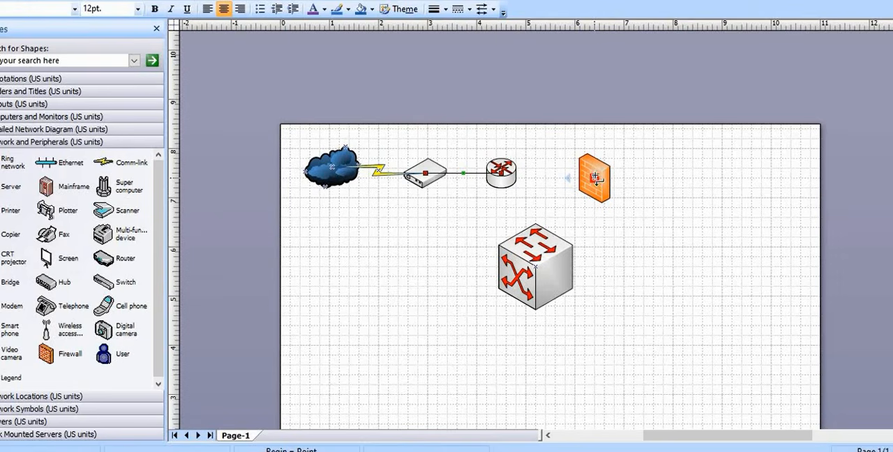
left_click_drag(527, 183, 572, 178)
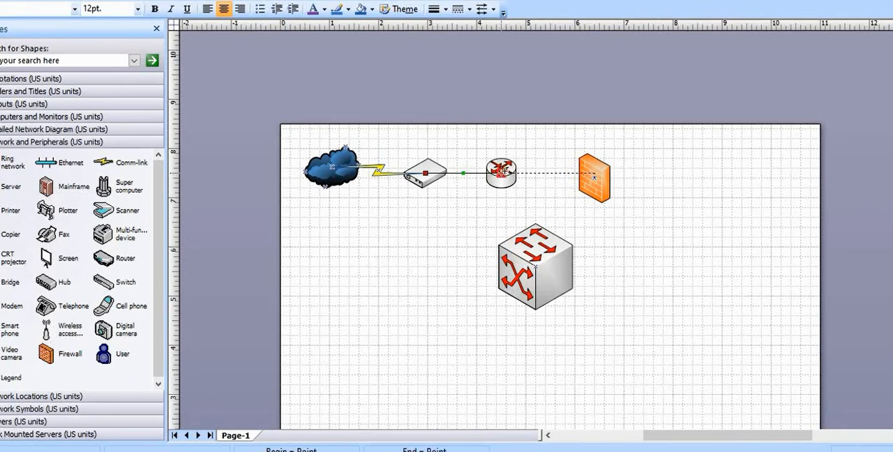
Change the router–firewall and modem–router links to straight connectors
right_click(527, 178)
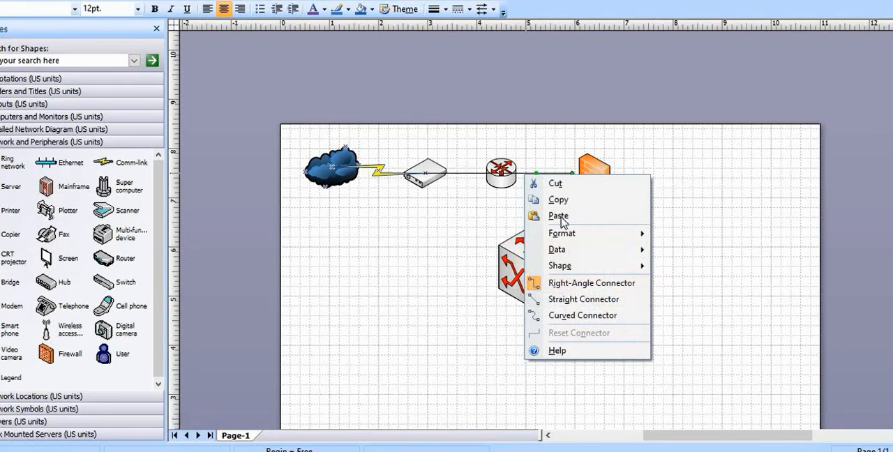
left_click(576, 299)
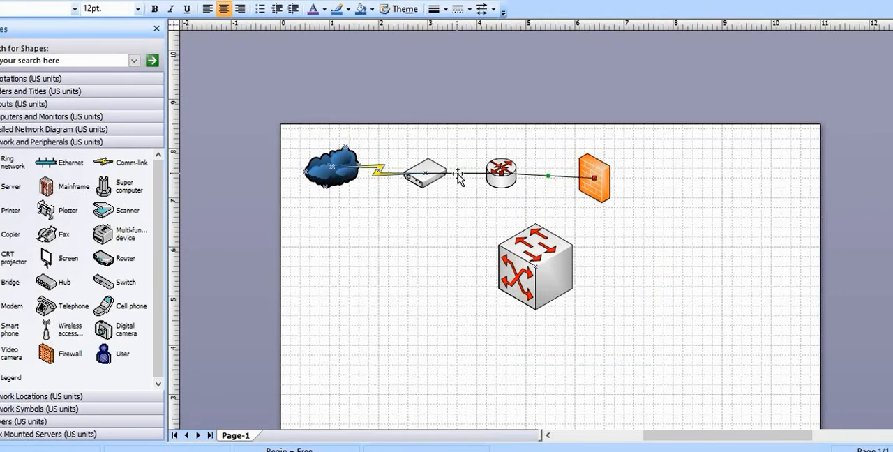
right_click(457, 176)
left_click(509, 299)
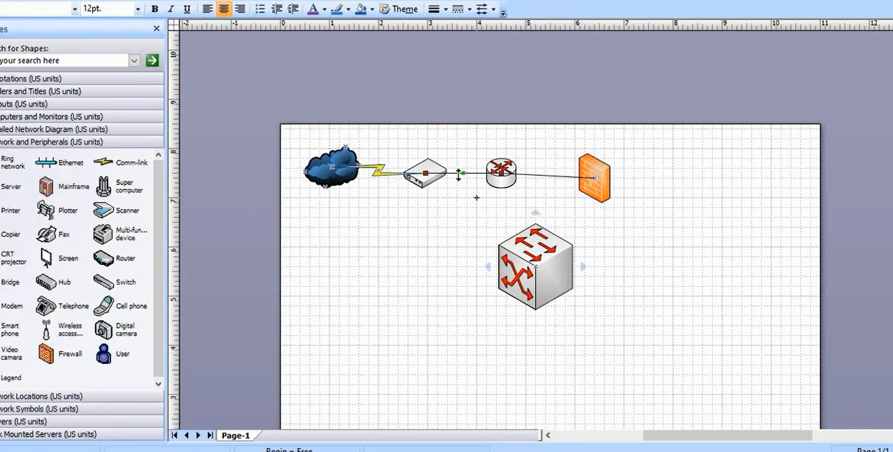
Move the etherswitch directly beneath the firewall and join the two with a straight connector
left_click_drag(559, 282, 612, 287)
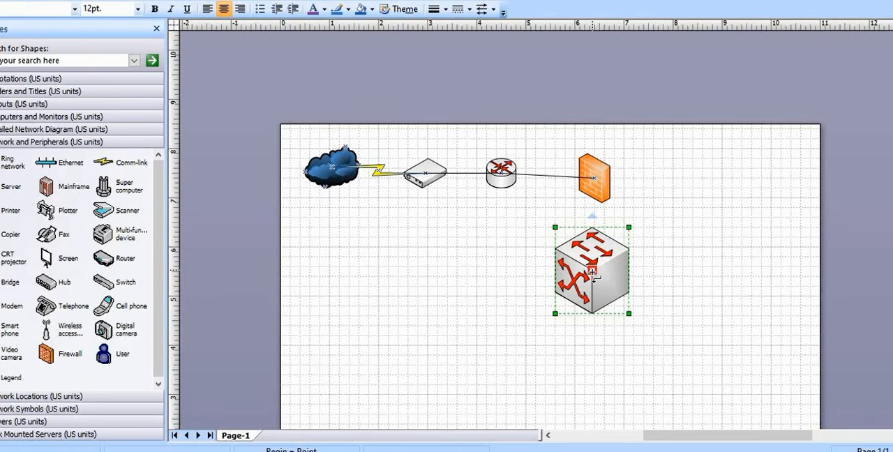
left_click_drag(595, 253, 596, 187)
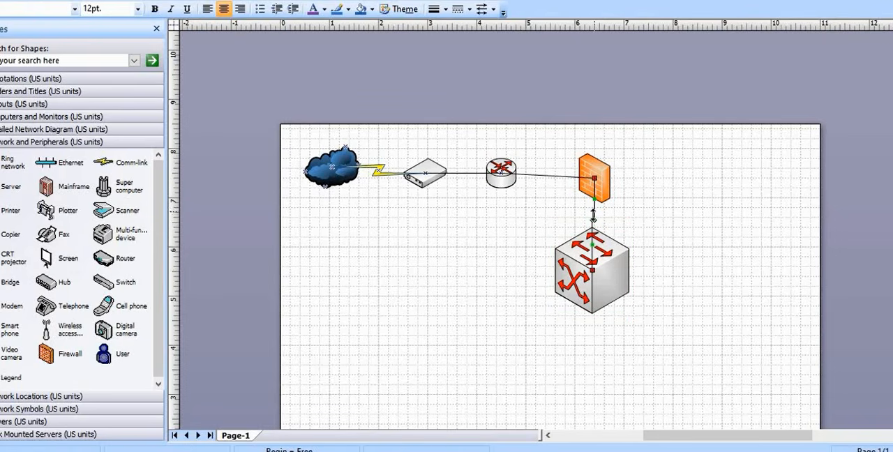
right_click(594, 215)
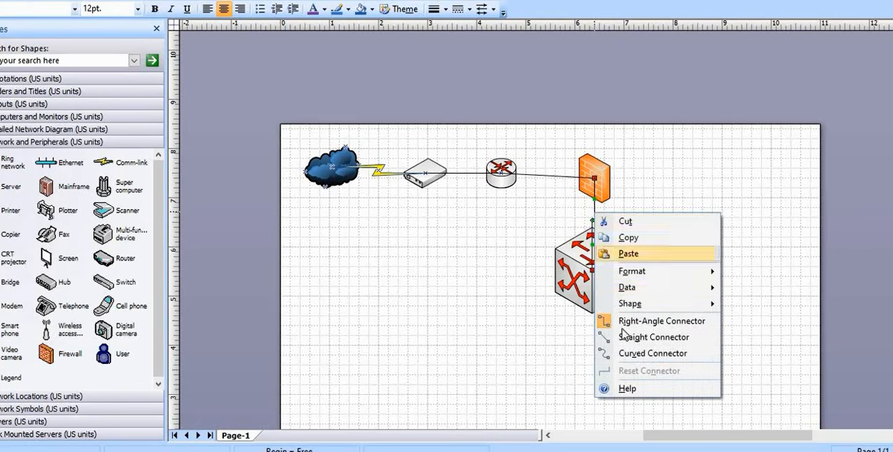
left_click(628, 339)
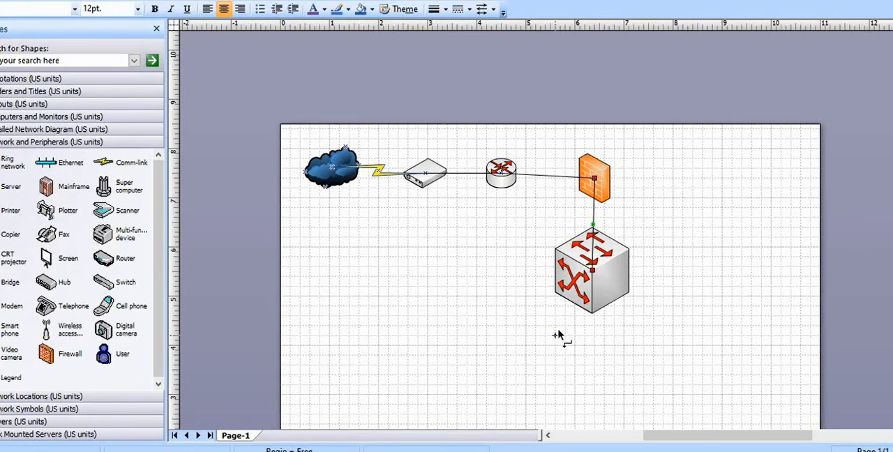
Switch to the Word project document and review the Cure hospital case scenario and network requirements
scroll(566, 334, "down", 3)
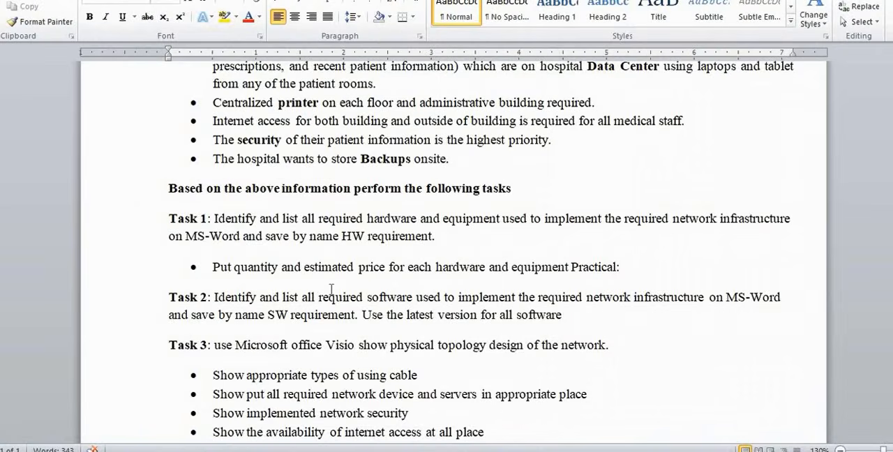
scroll(325, 293, "up", 6)
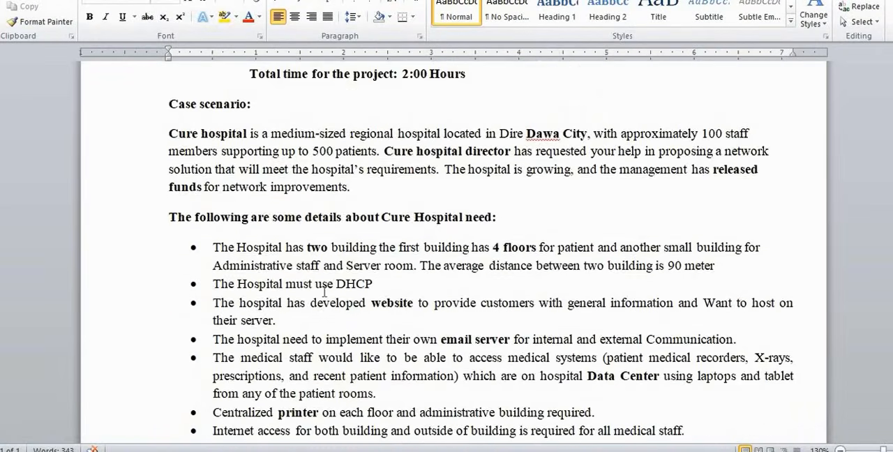
scroll(325, 293, "up", 3)
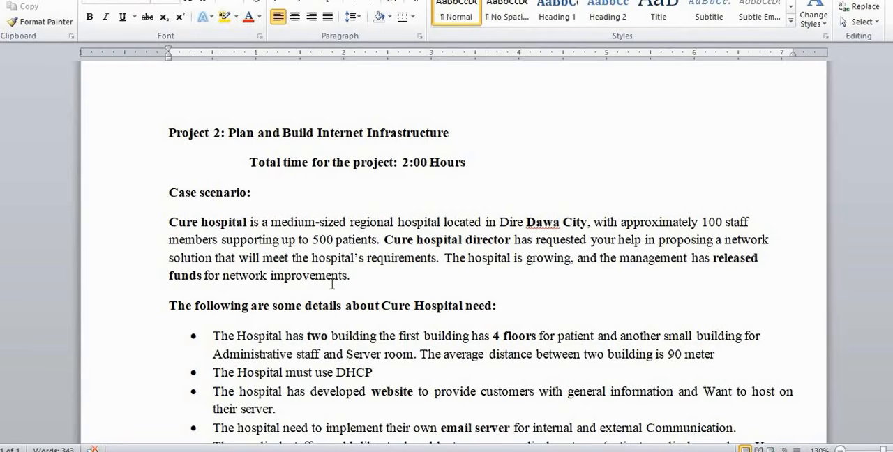
scroll(359, 274, "down", 1)
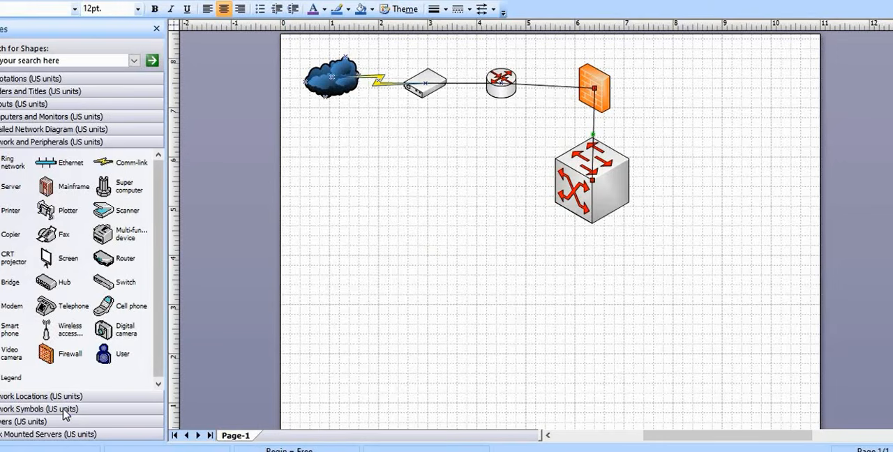
Place a Building shape from the Network Locations stencil in the page's lower-left area and enlarge it to about 1.15 by 1.52 in
left_click(59, 411)
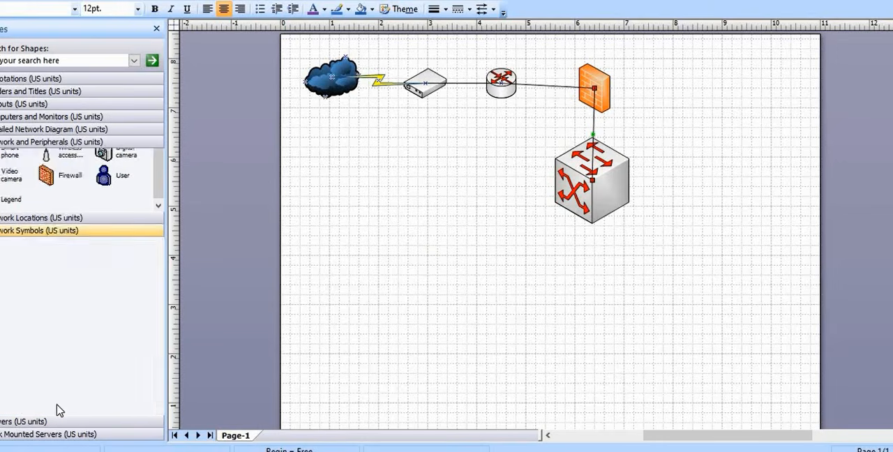
left_click(60, 143)
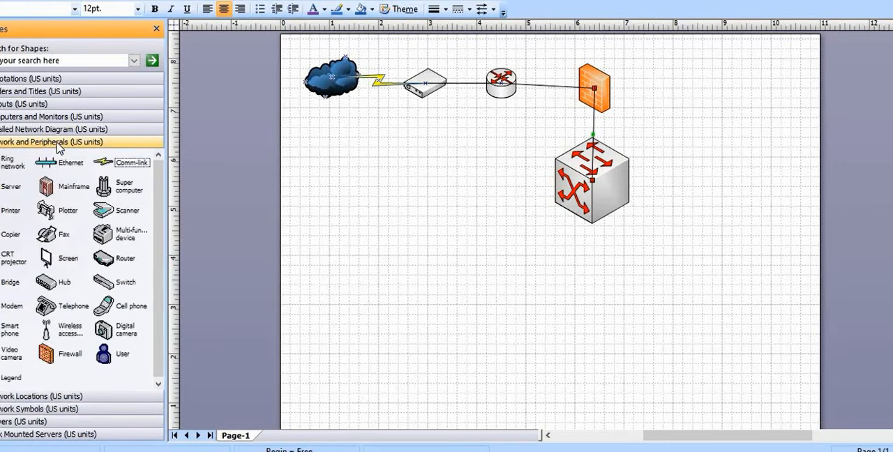
left_click(61, 132)
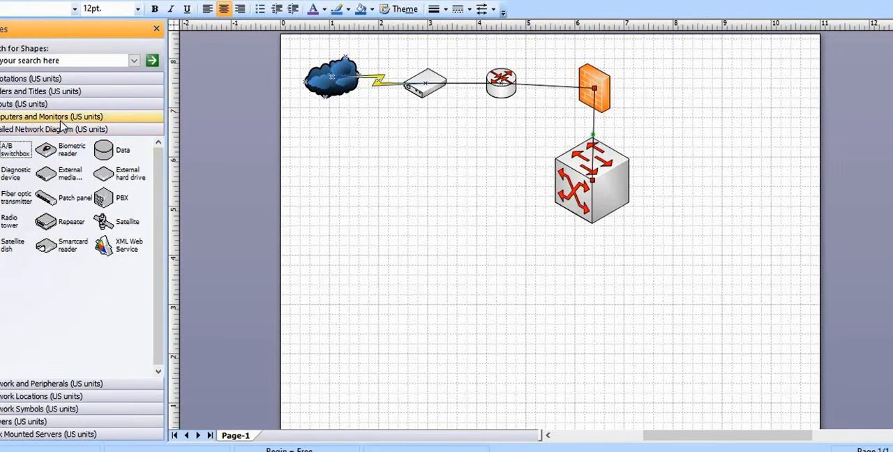
left_click(60, 119)
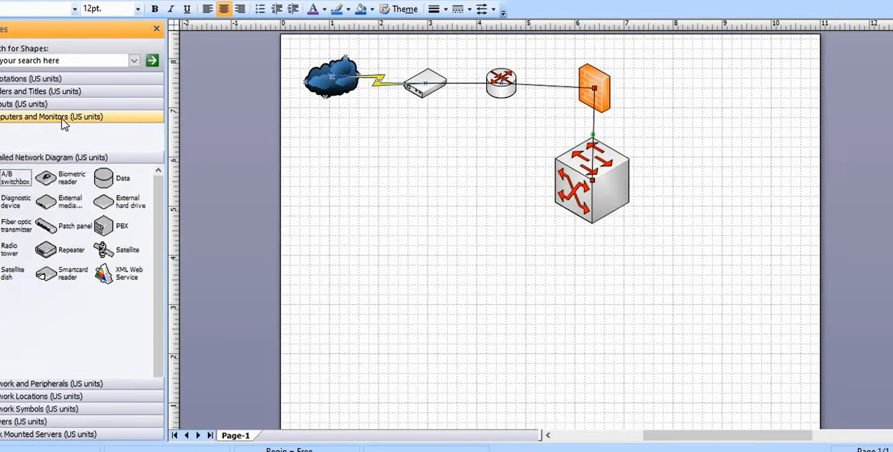
left_click(53, 409)
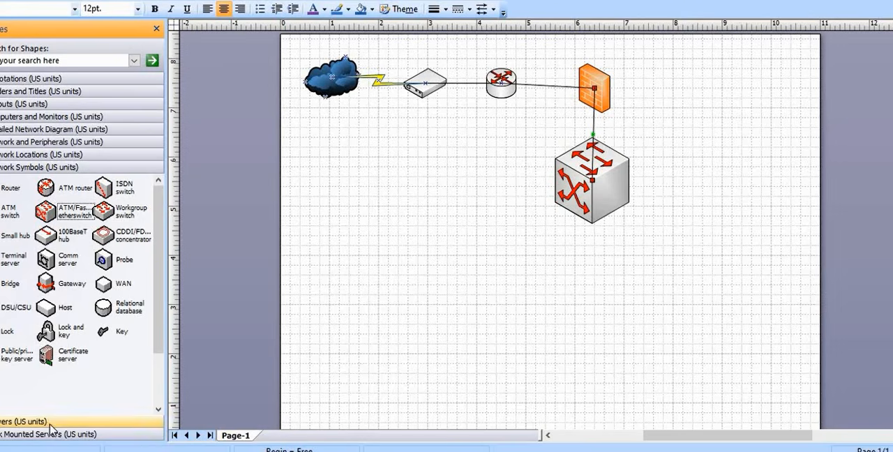
left_click(39, 156)
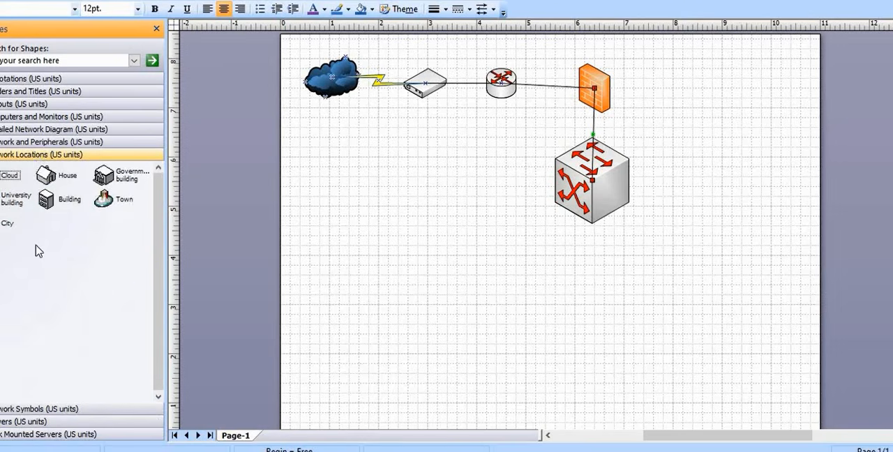
left_click_drag(45, 199, 331, 304)
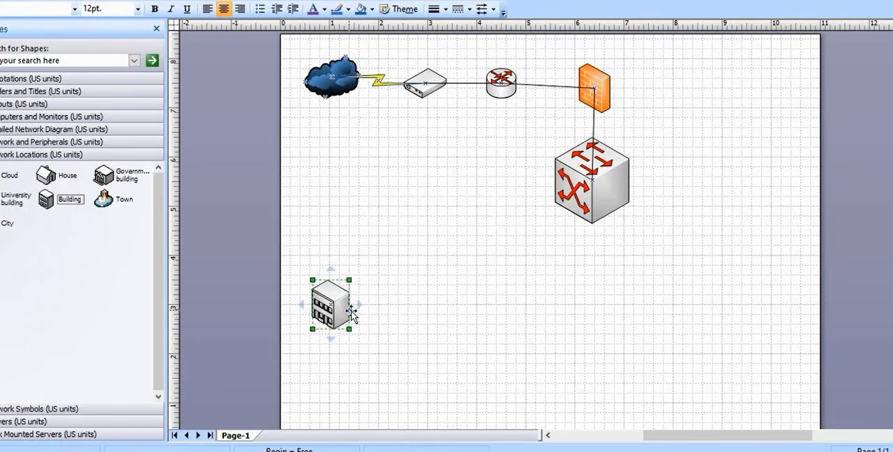
left_click_drag(350, 278, 369, 254)
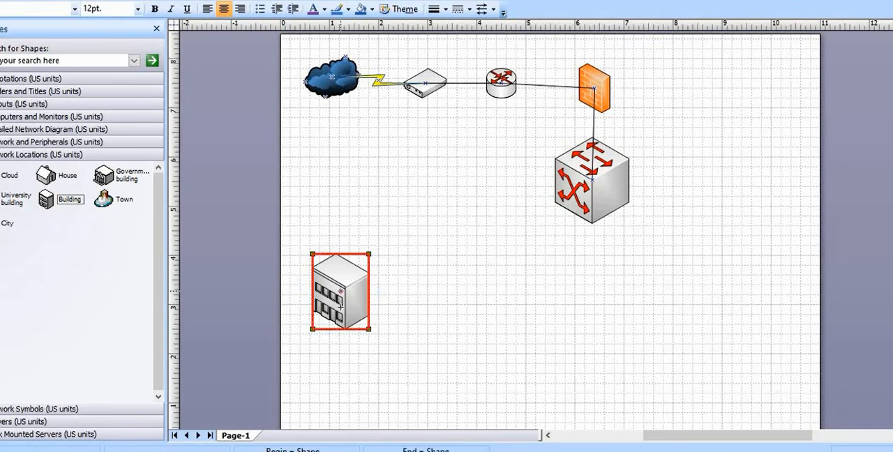
left_click_drag(347, 312, 349, 327)
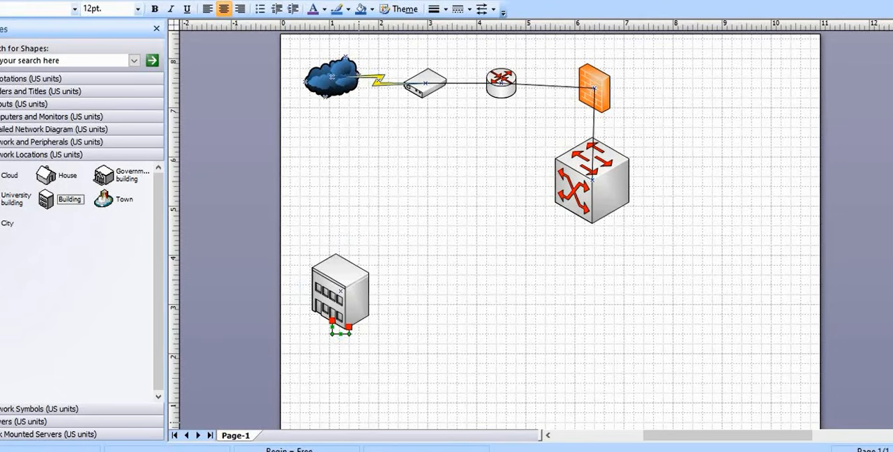
key("Delete")
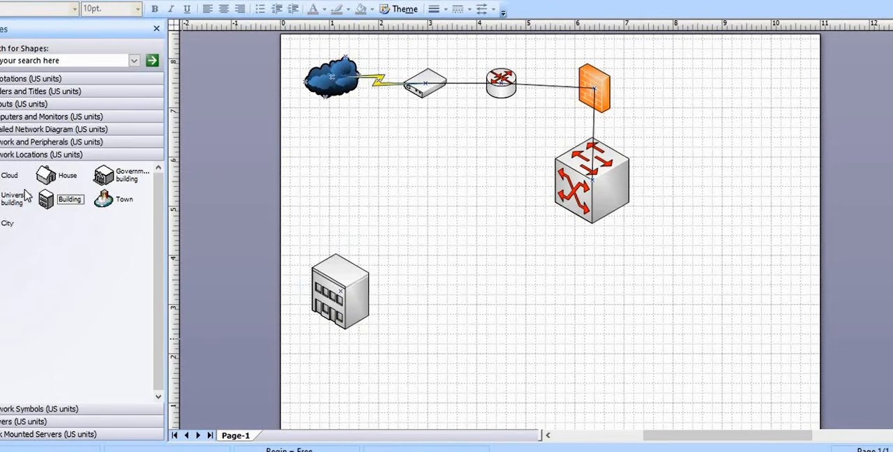
Stack a second Building shape on top of the first and enlarge it to about 1.1 in wide and 1.47 in high
left_click_drag(46, 201, 368, 296)
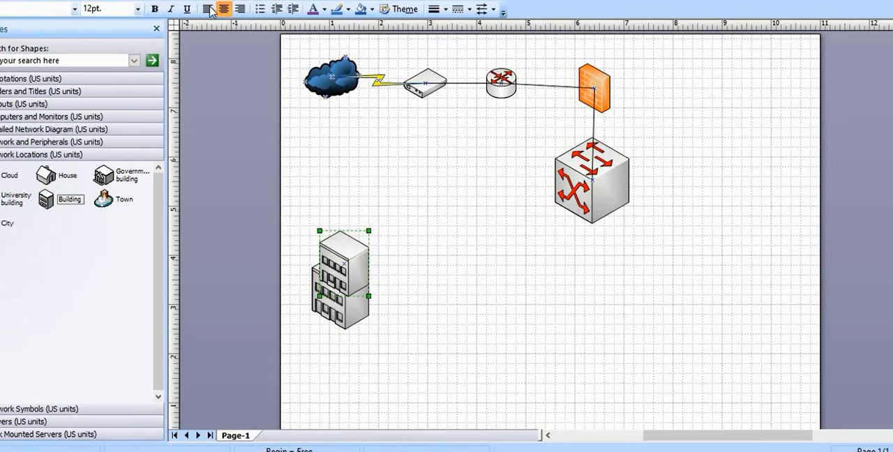
left_click_drag(426, 334, 529, 397)
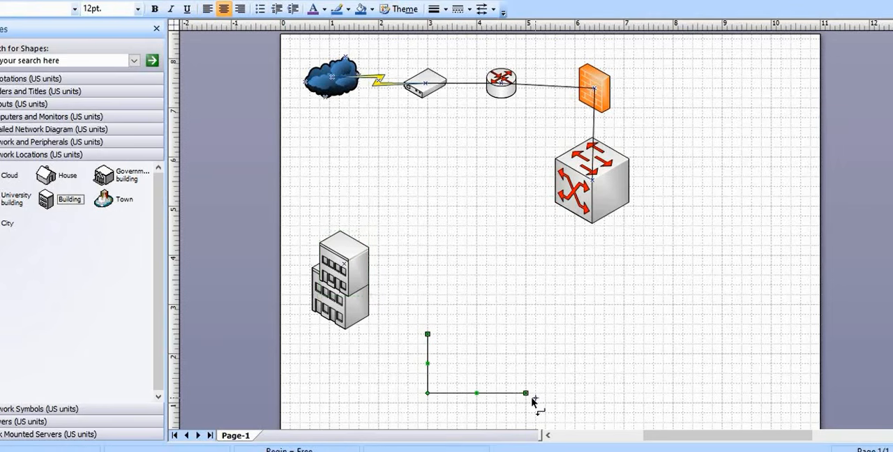
key("Delete")
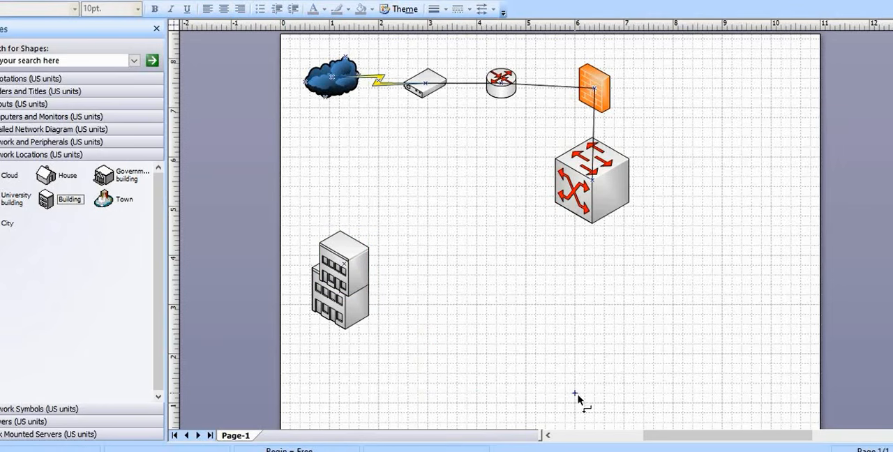
left_click(295, 2)
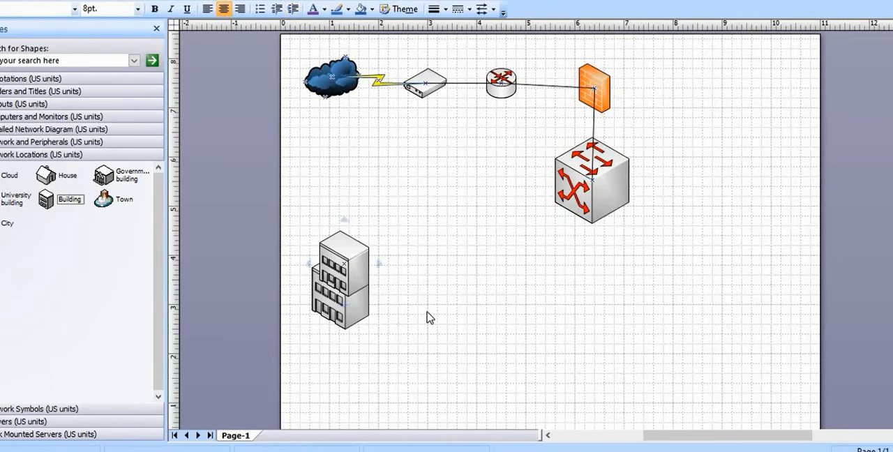
left_click(344, 282)
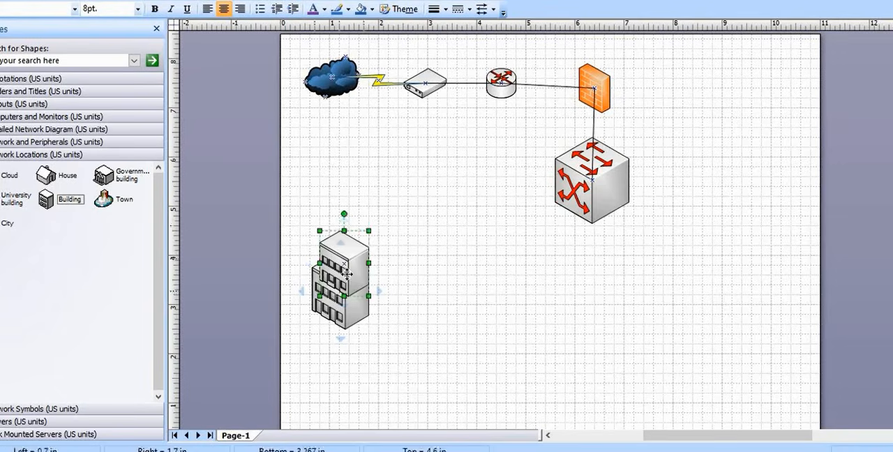
left_click_drag(352, 267, 374, 254)
left_click(393, 287)
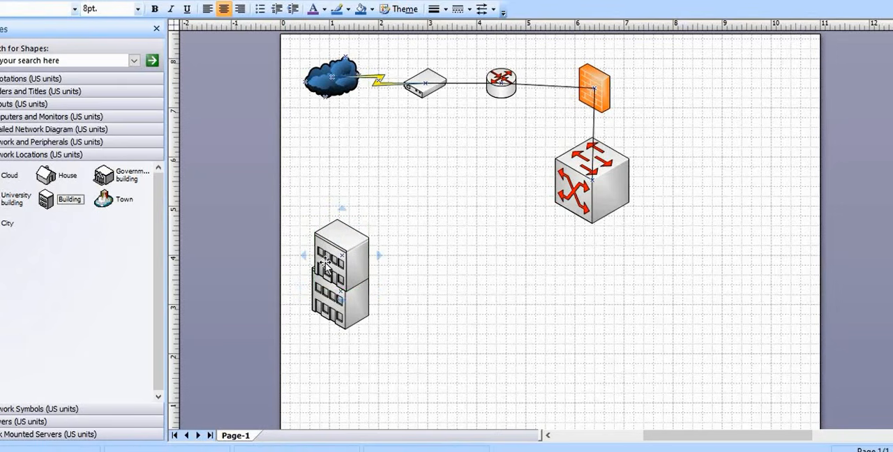
Resize both stacked buildings to 1.2 in wide and 1.6 in high so their edges line up
left_click(325, 264)
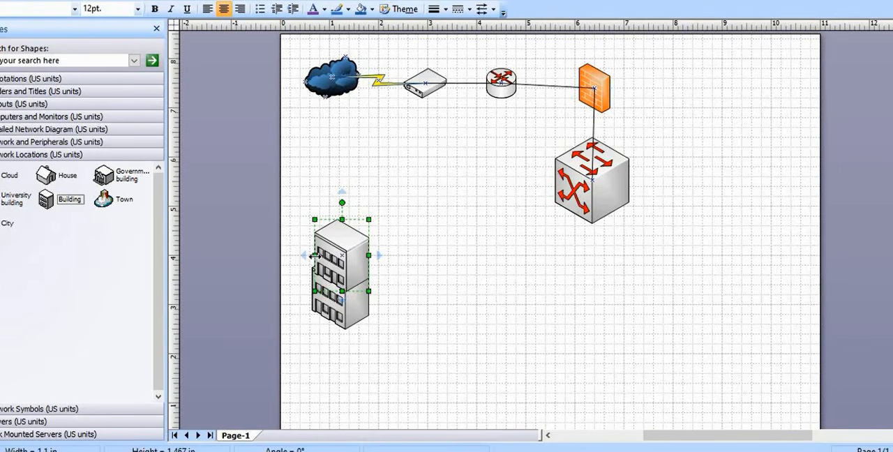
left_click_drag(314, 256, 308, 255)
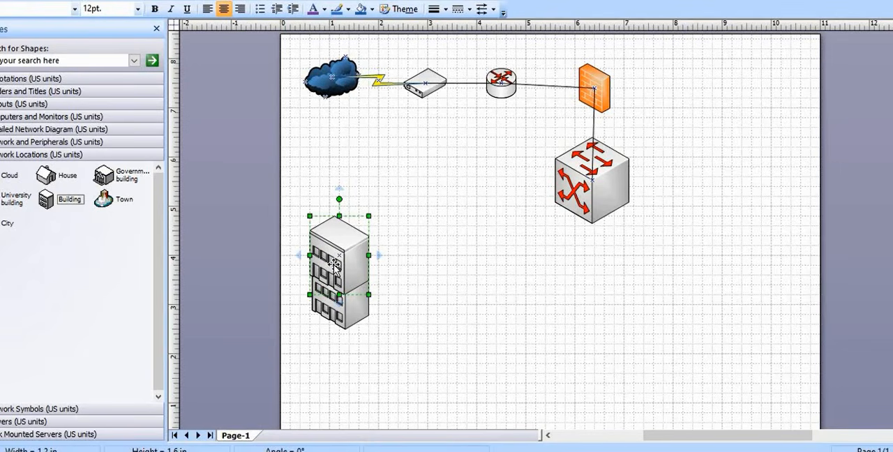
left_click(391, 308)
left_click(318, 263)
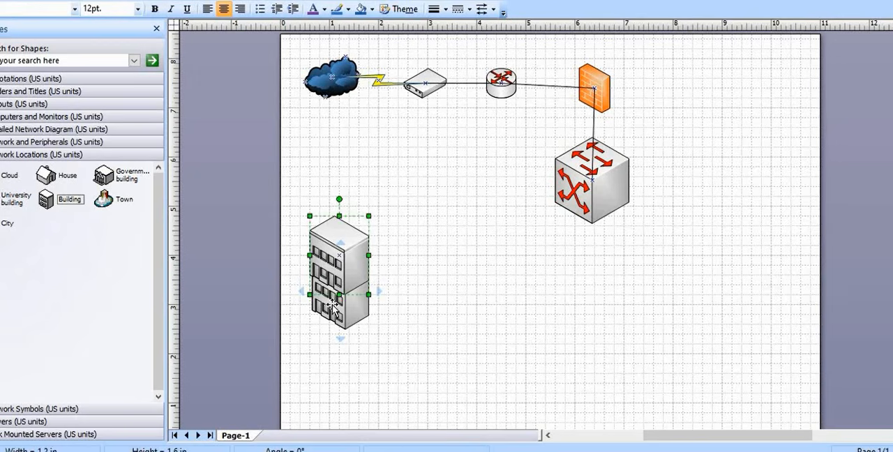
left_click(333, 305)
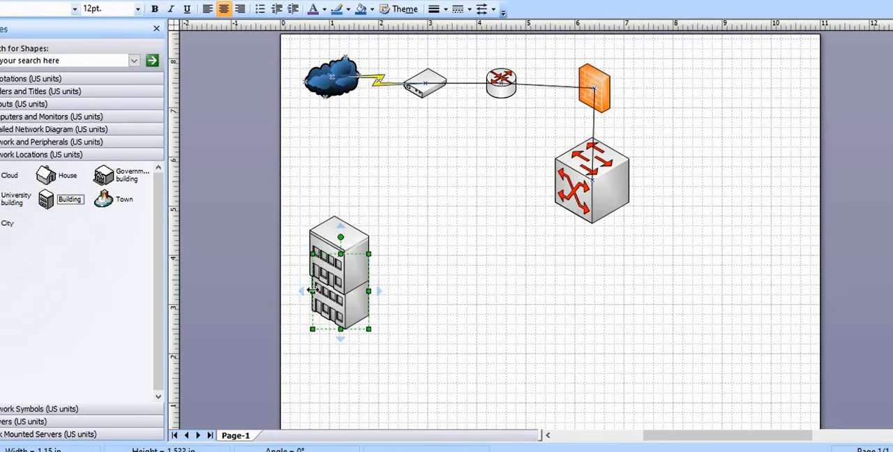
left_click_drag(312, 289, 309, 290)
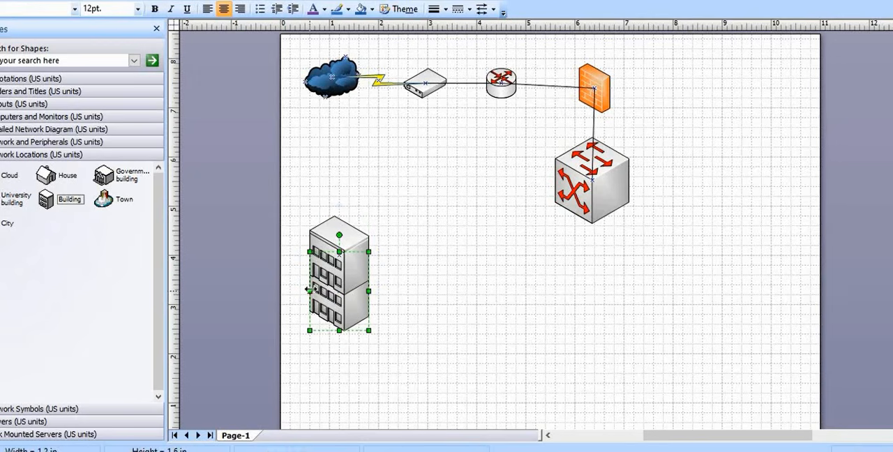
left_click(491, 345)
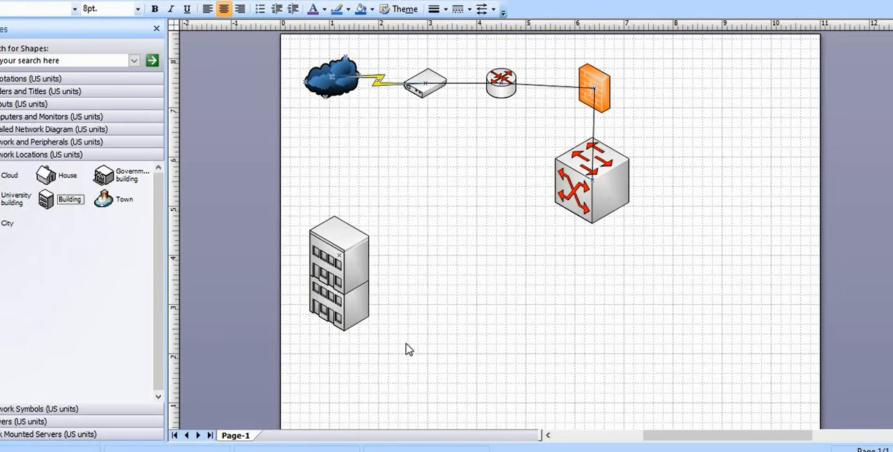
Group the two stacked buildings into one shape and move the group slightly down and toward the page's left edge
left_click(358, 312)
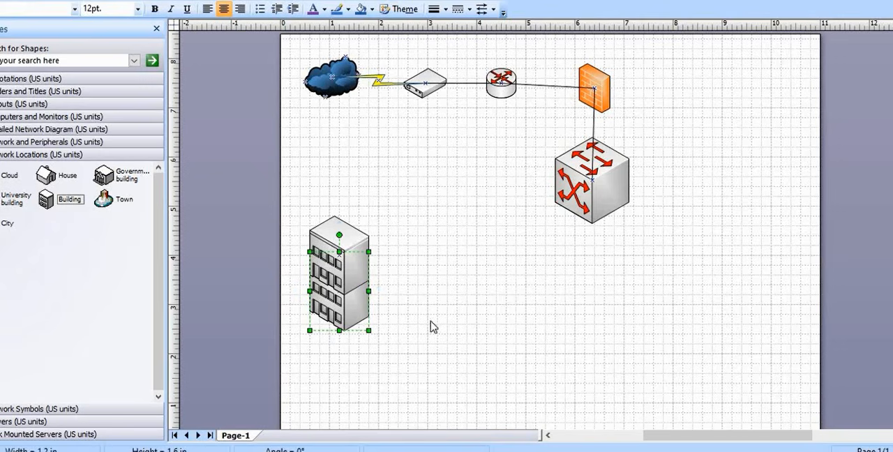
left_click(431, 325)
left_click(347, 316)
left_click(349, 272, "shift")
right_click(347, 268)
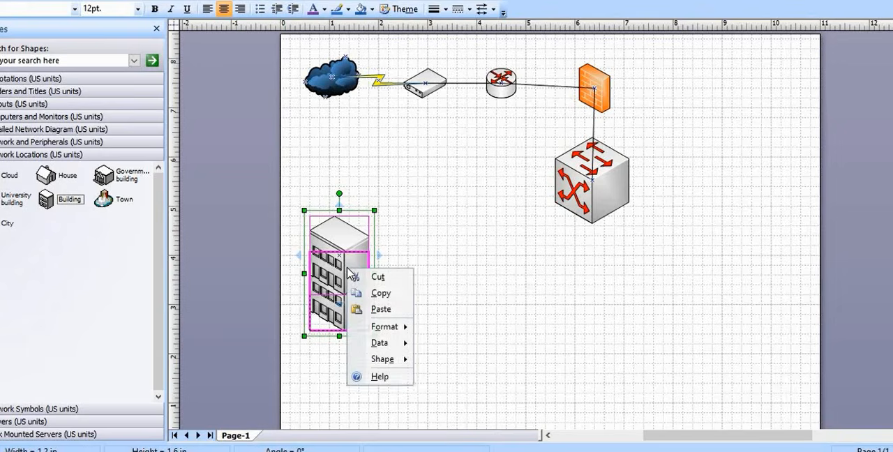
mouse_move(383, 363)
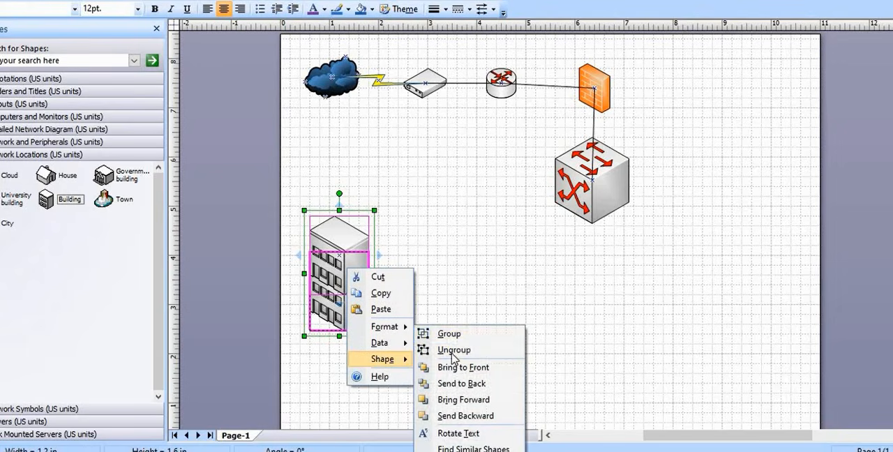
left_click(469, 338)
left_click(471, 338)
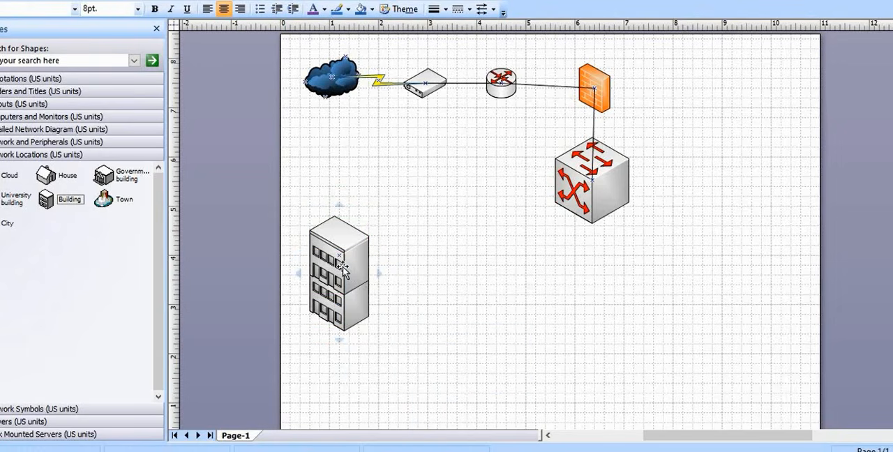
left_click_drag(349, 272, 338, 293)
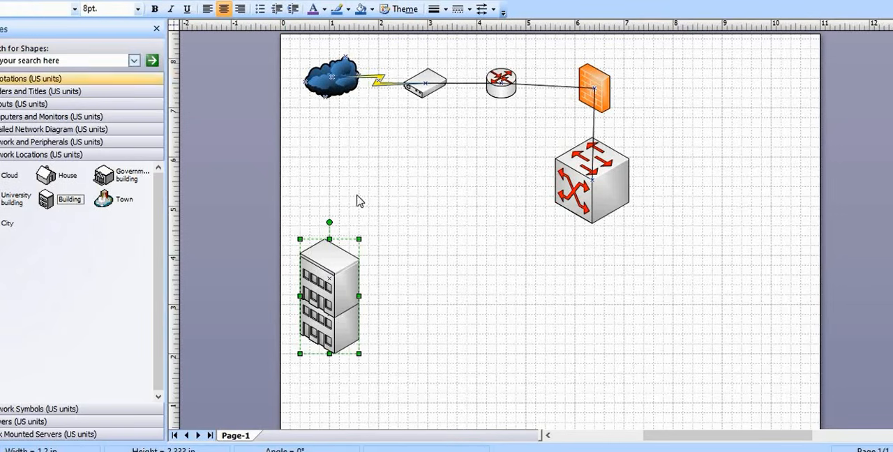
left_click(400, 278)
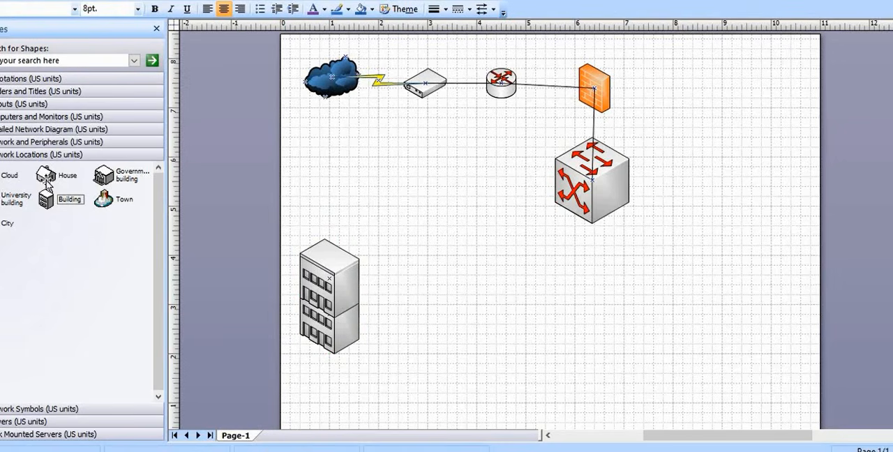
Place a House shape on the right side of the page, opposite the grouped building and below the etherswitch
left_click_drag(46, 175, 763, 305)
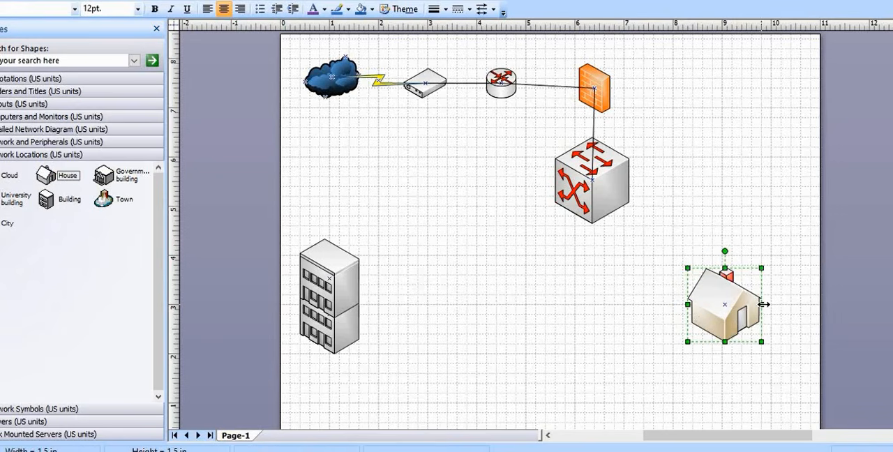
left_click(624, 366)
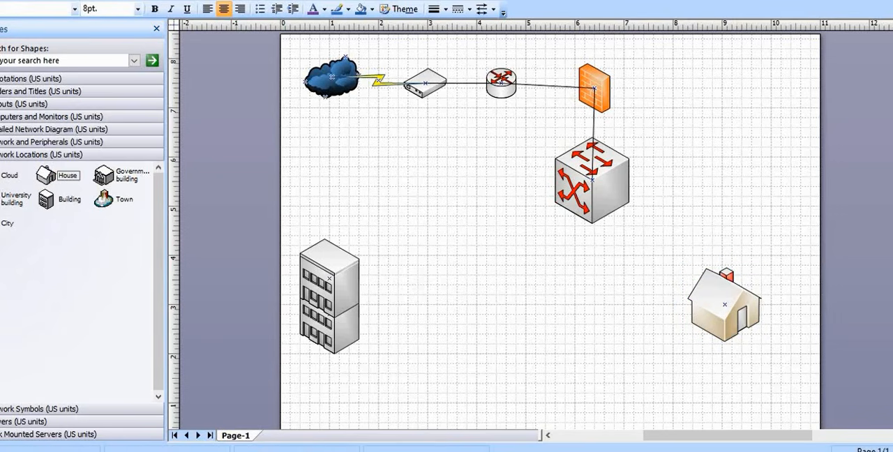
mouse_move(729, 306)
Place an Email server and a Web server from the Servers stencil side by side near the page's bottom edge, beside the building
left_click(63, 143)
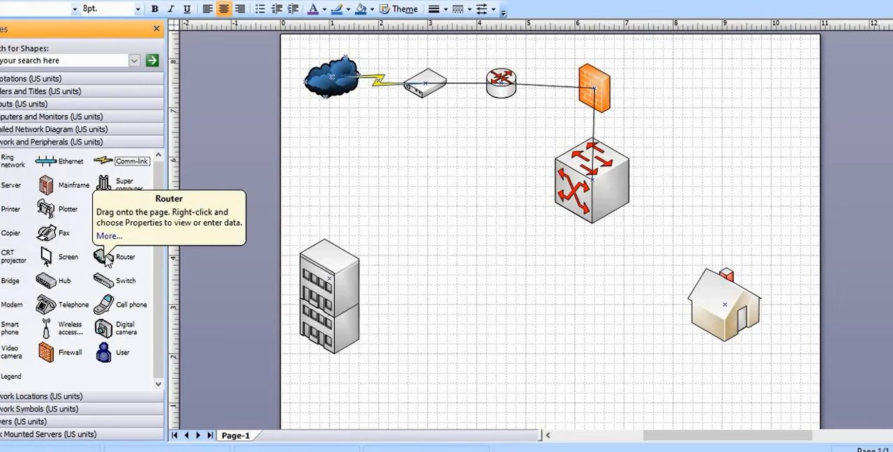
left_click(59, 132)
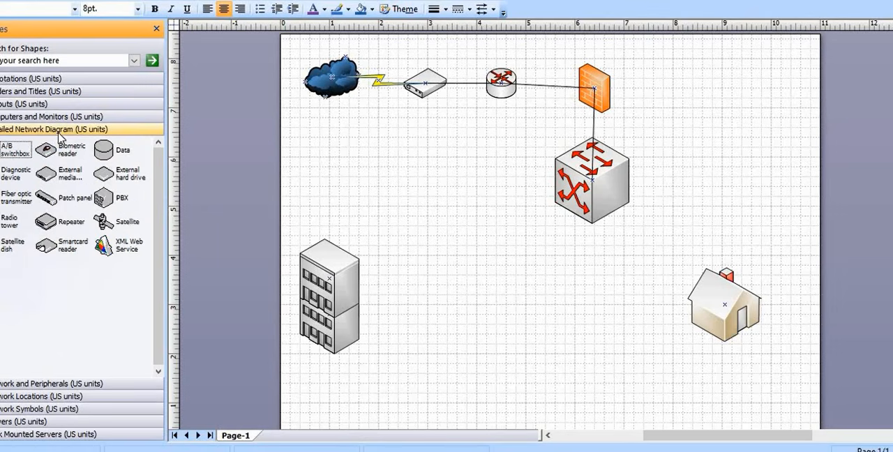
left_click(55, 423)
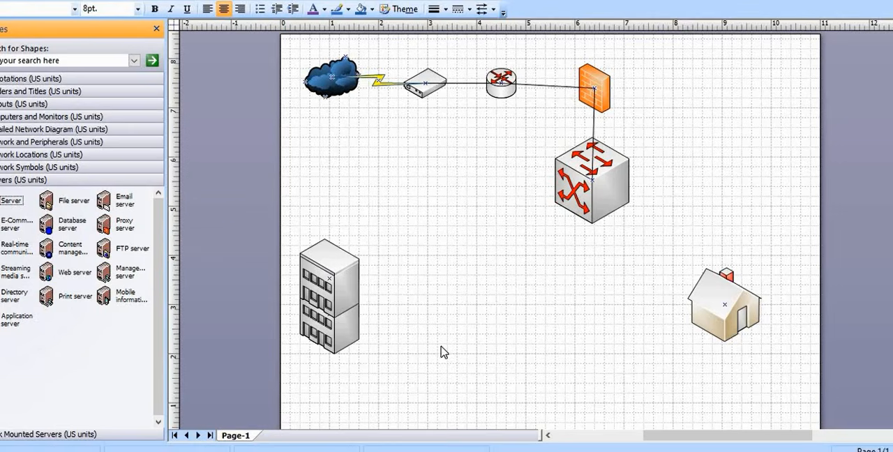
scroll(441, 352, "down", 3)
left_click_drag(108, 202, 403, 327)
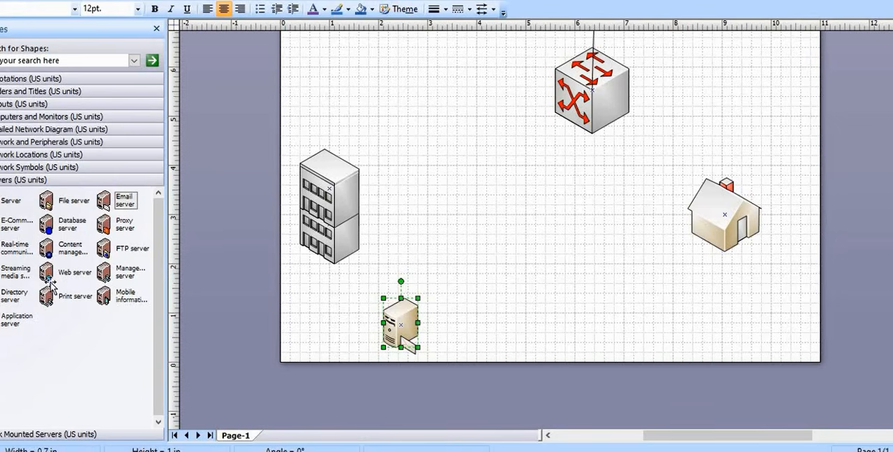
left_click_drag(46, 272, 374, 330)
left_click_drag(536, 342, 472, 333)
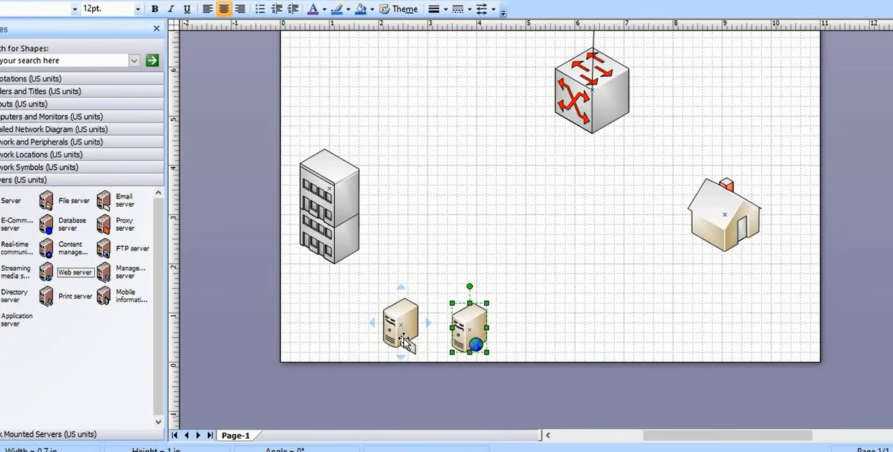
Label the email server near the page's bottom edge "Email Server"
left_click_drag(405, 341, 419, 357)
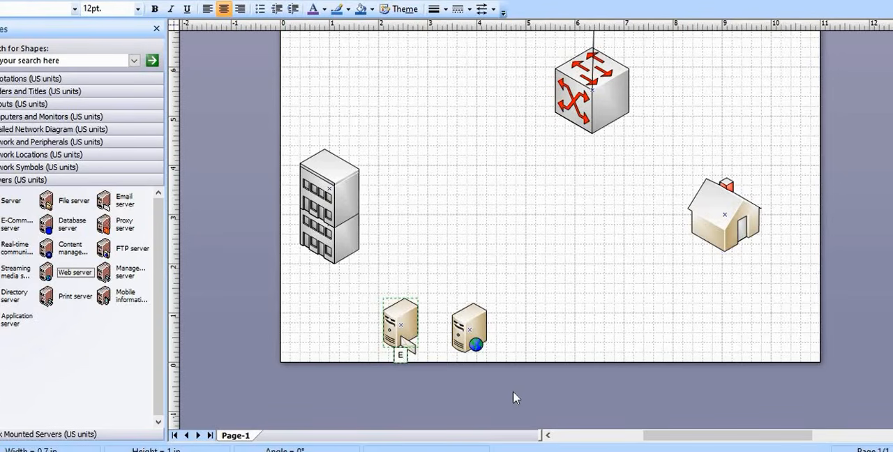
type("mail S")
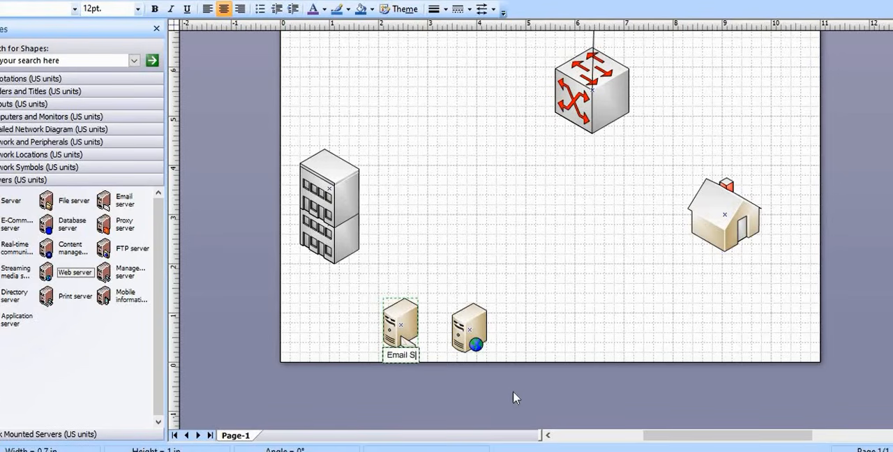
type("erver")
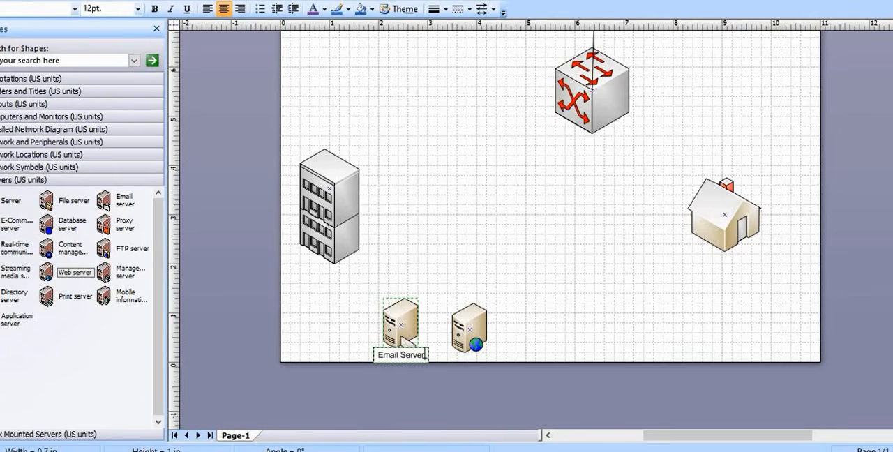
Format the "Email Server" label as bold red text
left_click_drag(426, 354, 381, 357)
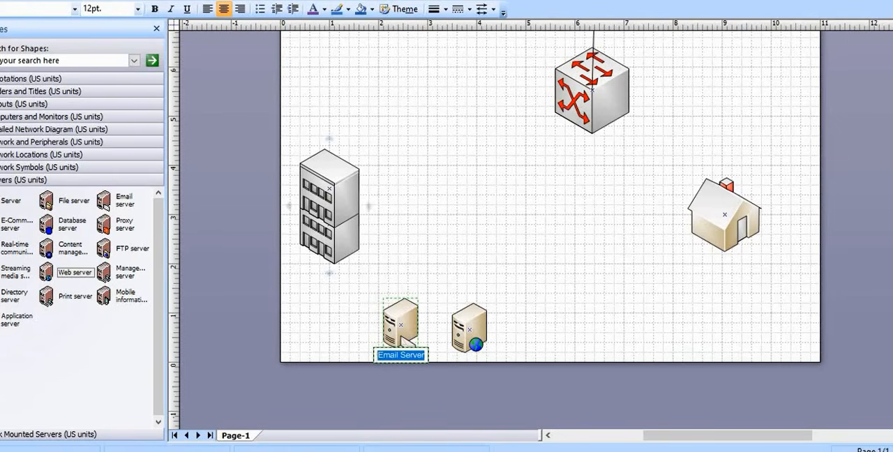
left_click(155, 10)
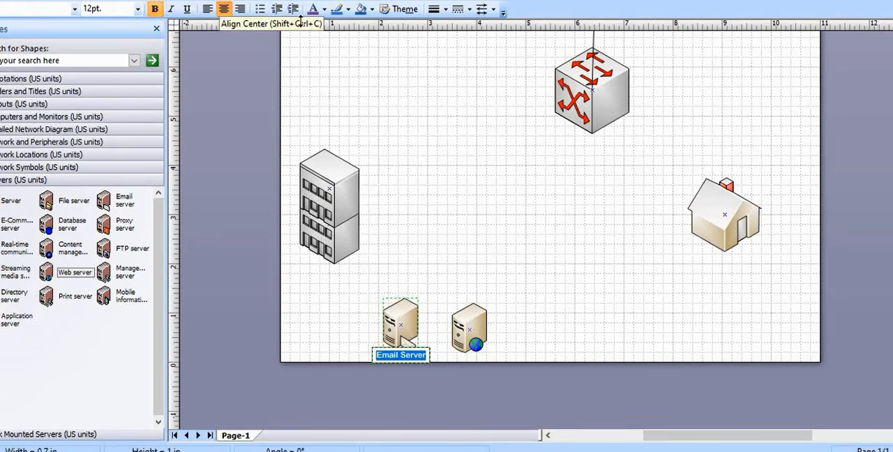
left_click(326, 10)
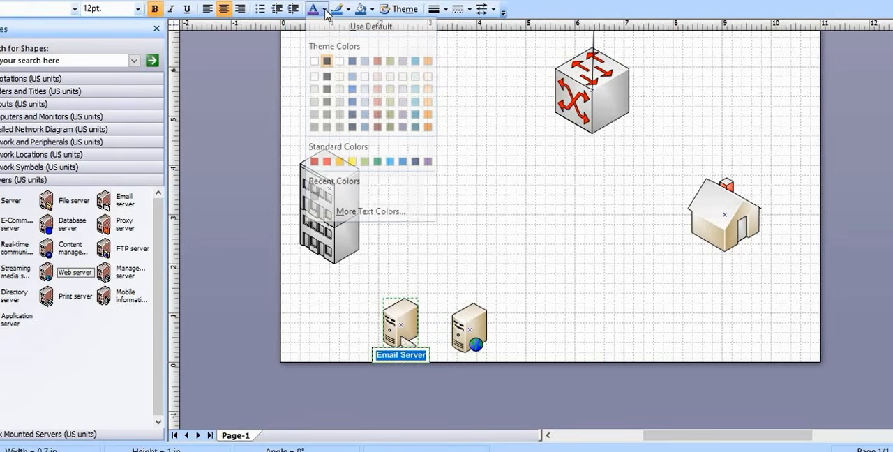
left_click(326, 162)
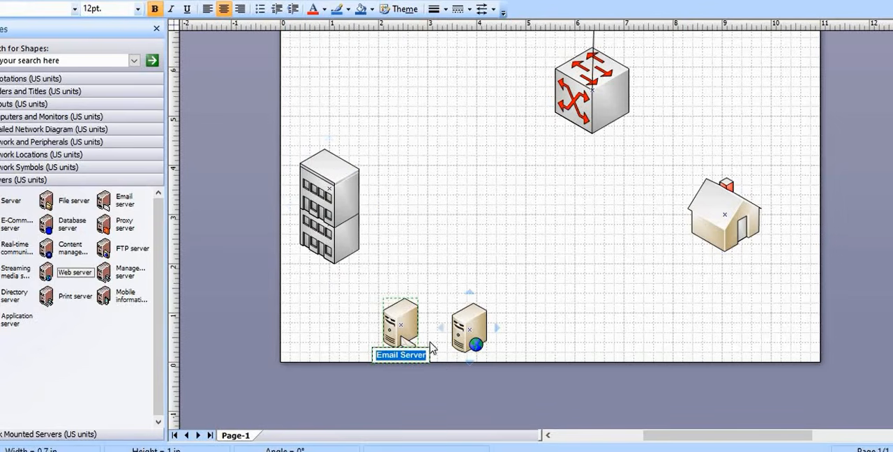
left_click(437, 358)
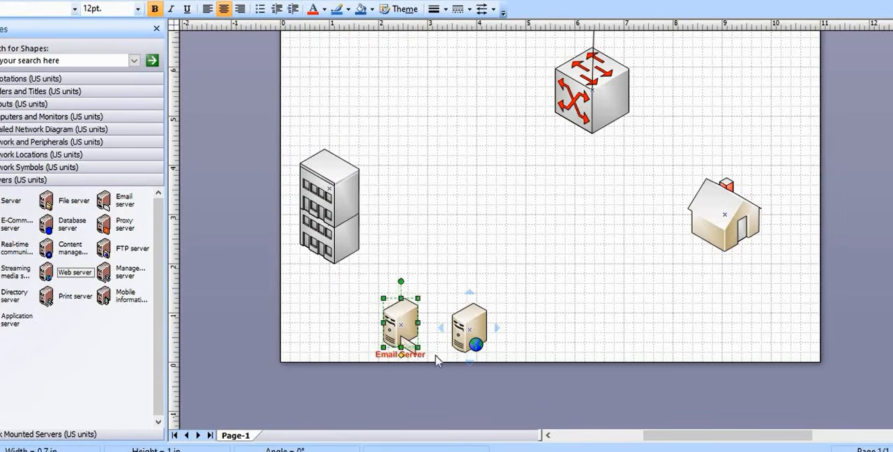
Label the web server beside the email server "Web Server"
double_click(469, 342)
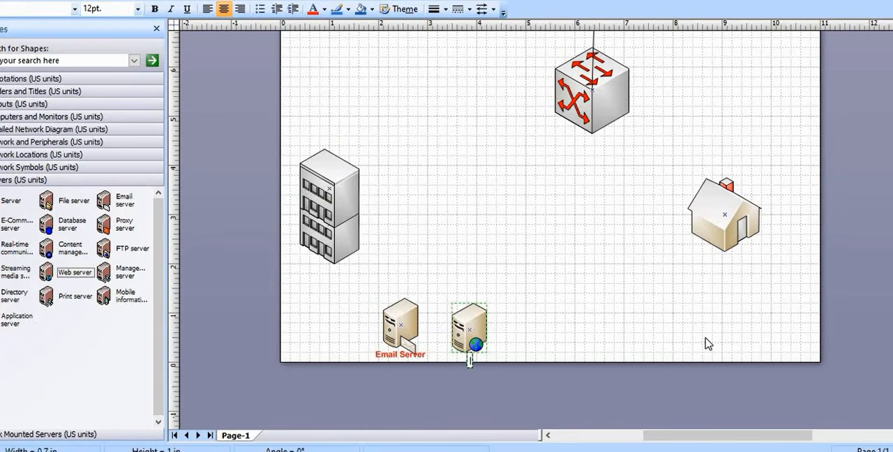
type("Web Serv")
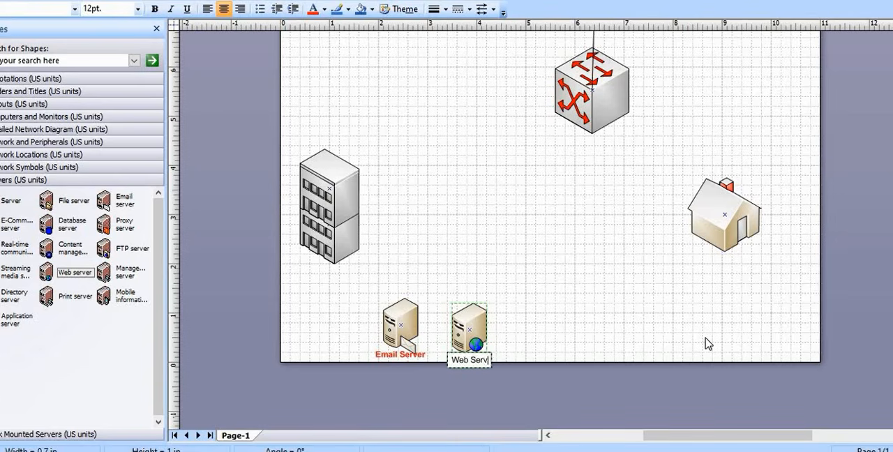
type("er")
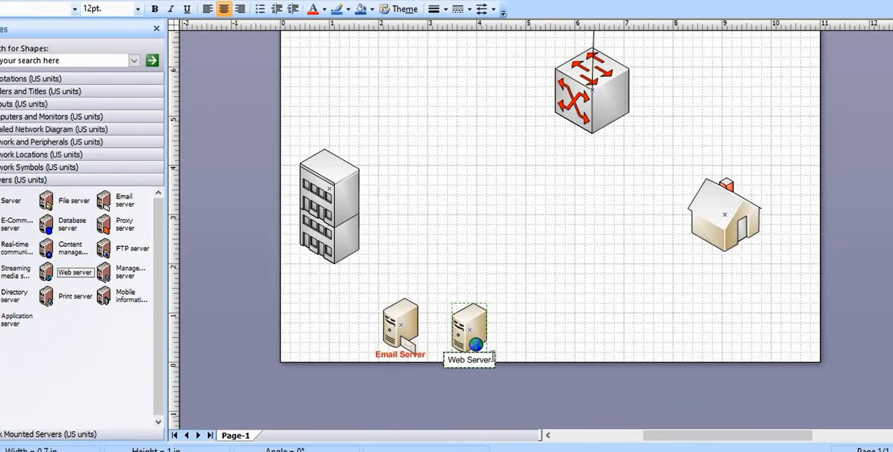
Make the "Web Server" label bold and red, and move the web server up slightly to line up with the email server
left_click_drag(492, 361, 447, 361)
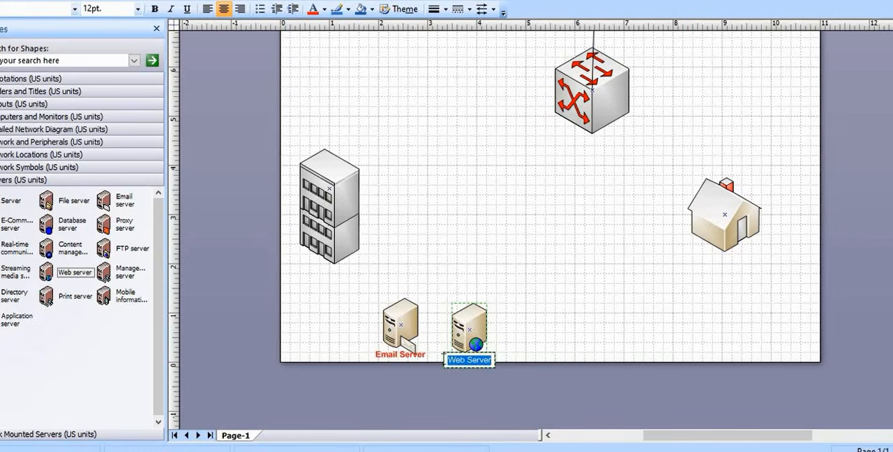
left_click(159, 14)
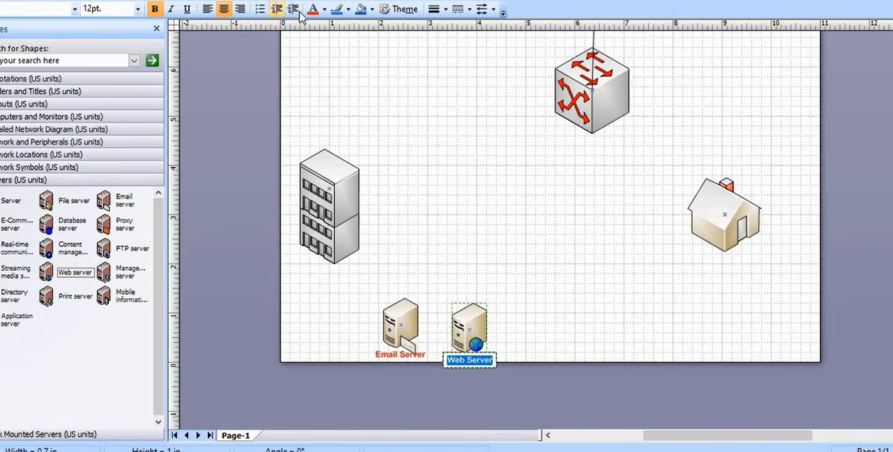
left_click(480, 339)
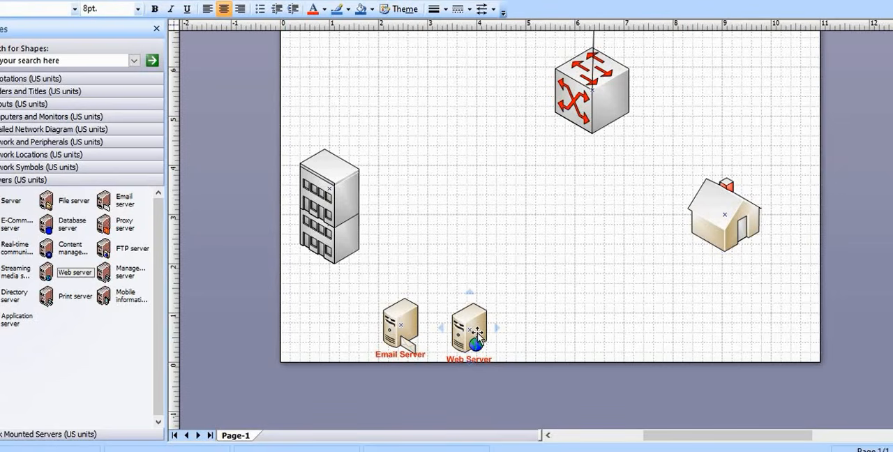
left_click_drag(476, 328, 473, 323)
left_click(518, 345)
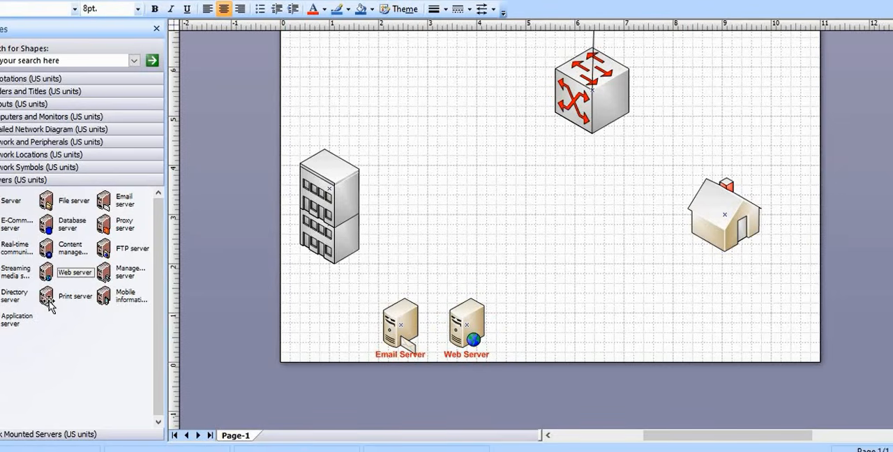
Place a Print server from the Servers stencil beside the web server and label it "Print Server"
left_click_drag(51, 305, 518, 330)
left_click(547, 358)
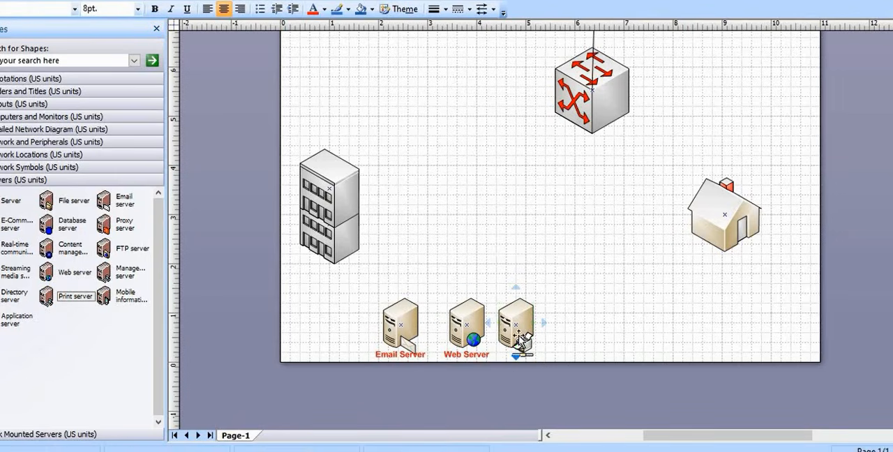
left_click(519, 336)
double_click(521, 342)
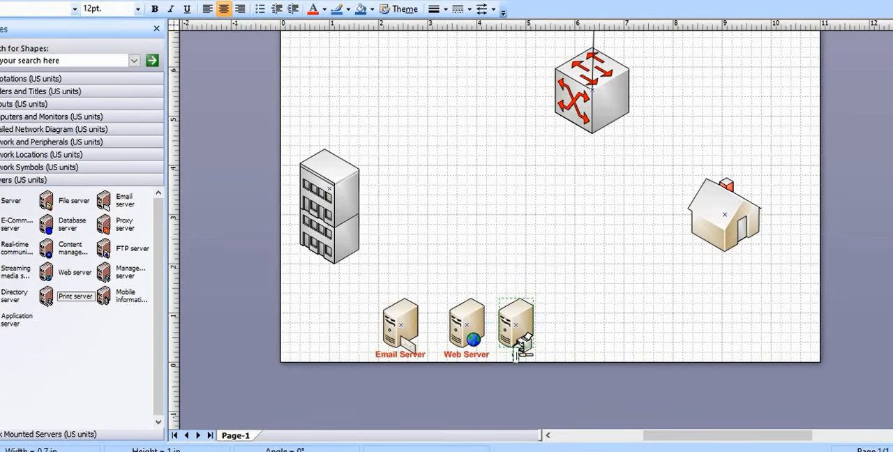
type("Pl")
type("rint ")
type("Server")
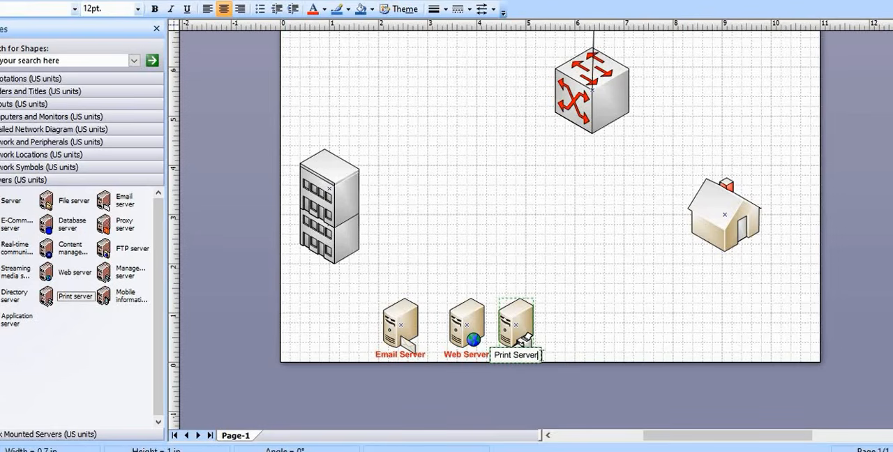
Make the "Print Server" label bold and red, and shift the print server slightly away from the web server so their labels have space
left_click_drag(531, 354, 502, 356)
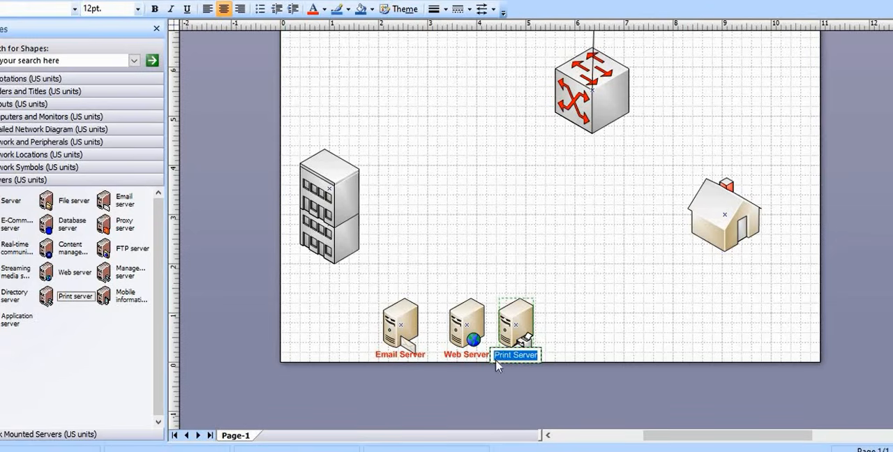
left_click(155, 9)
left_click(608, 335)
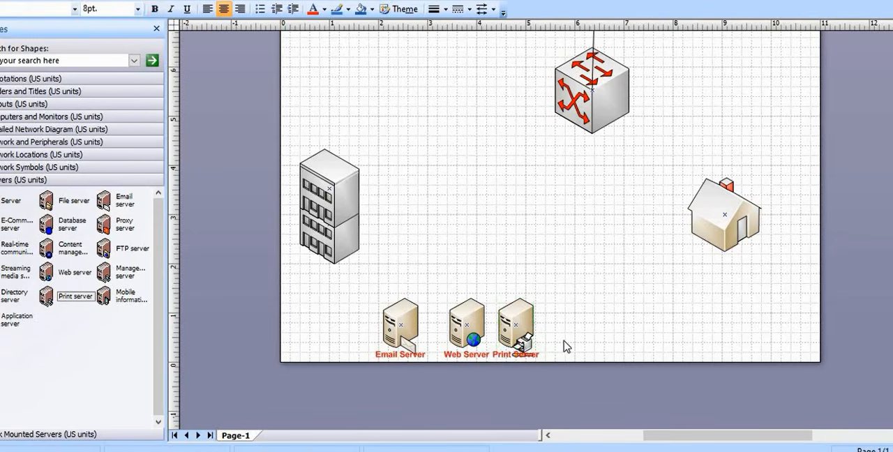
left_click(525, 332)
left_click_drag(527, 334, 539, 334)
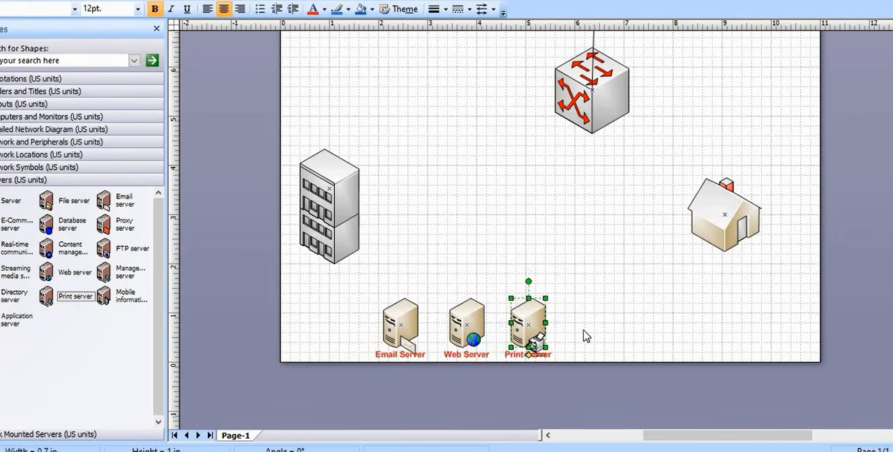
left_click(604, 335)
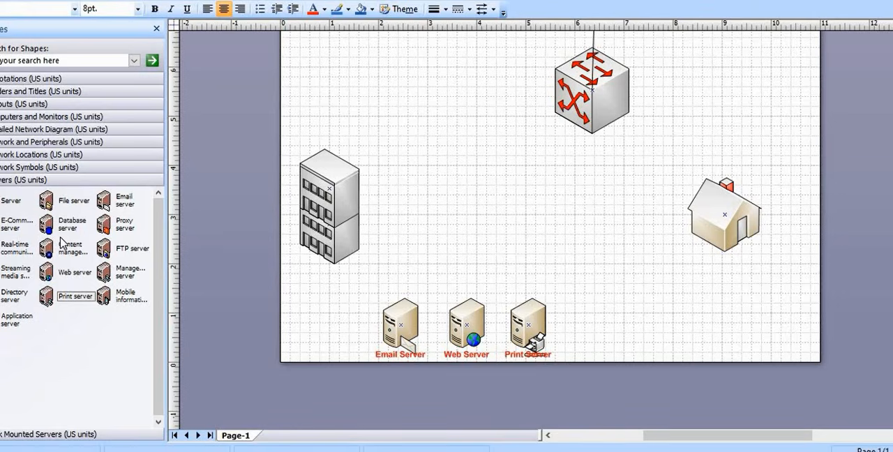
Place a Database server at the end of the server row, beside the print server, and label it "Data base Server"
left_click_drag(48, 225, 599, 338)
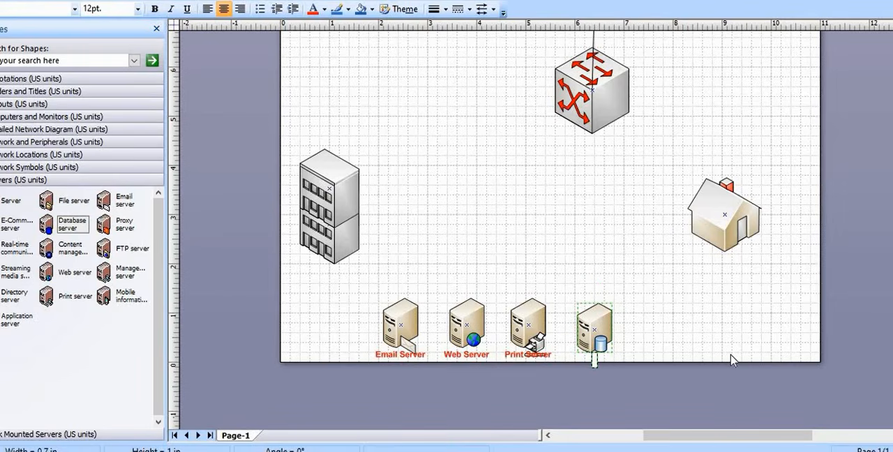
type("Data bas")
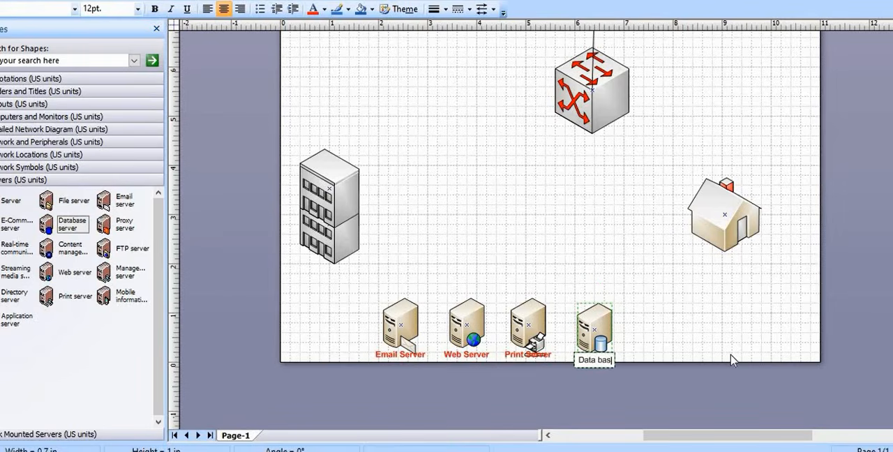
type("e Ser")
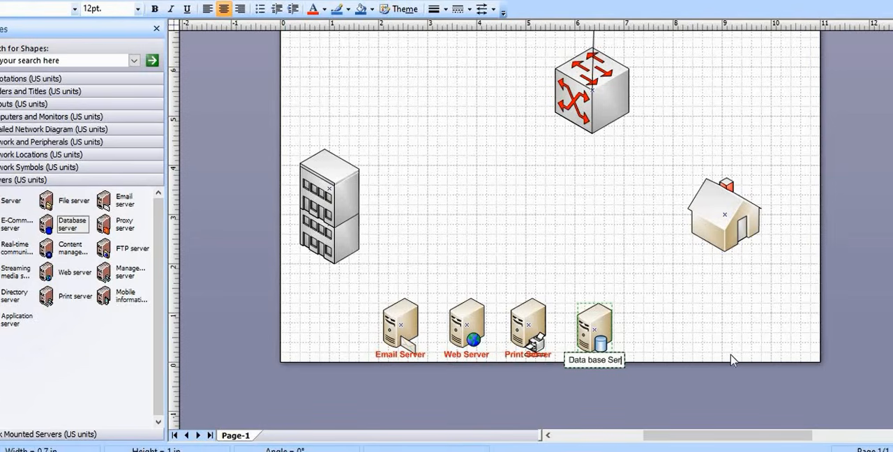
type("ver")
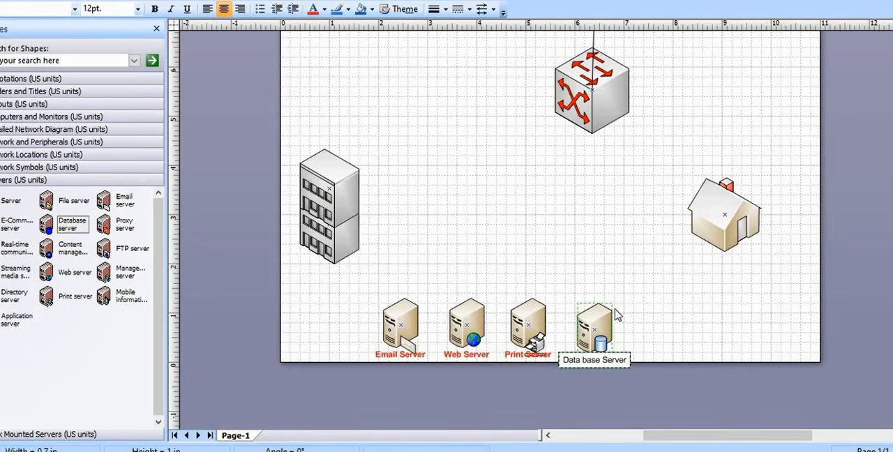
Move the database server up slightly and make its label bold and red
left_click(604, 328)
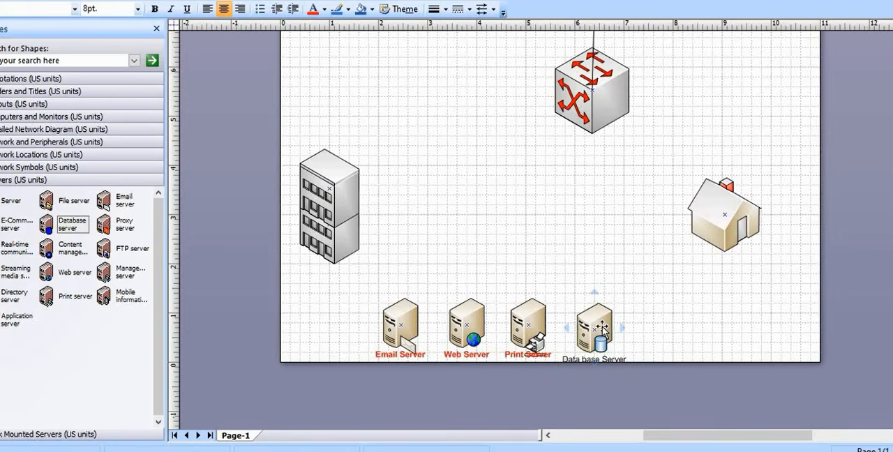
left_click_drag(601, 328, 600, 318)
double_click(606, 357)
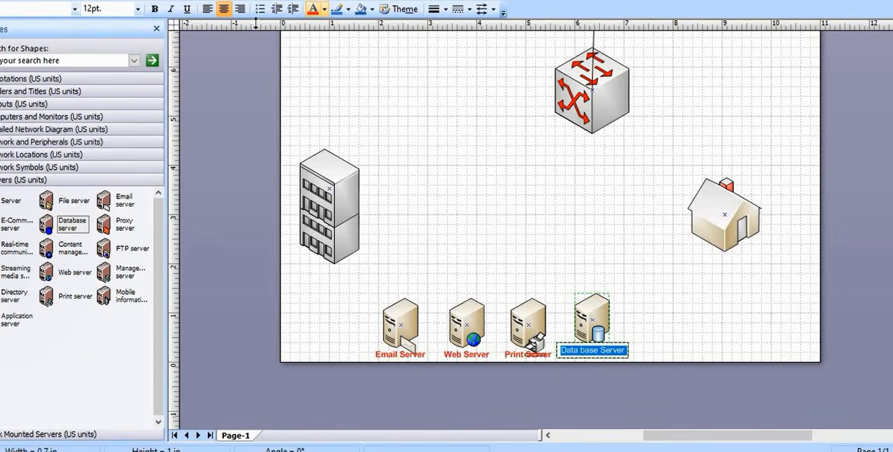
left_click(155, 10)
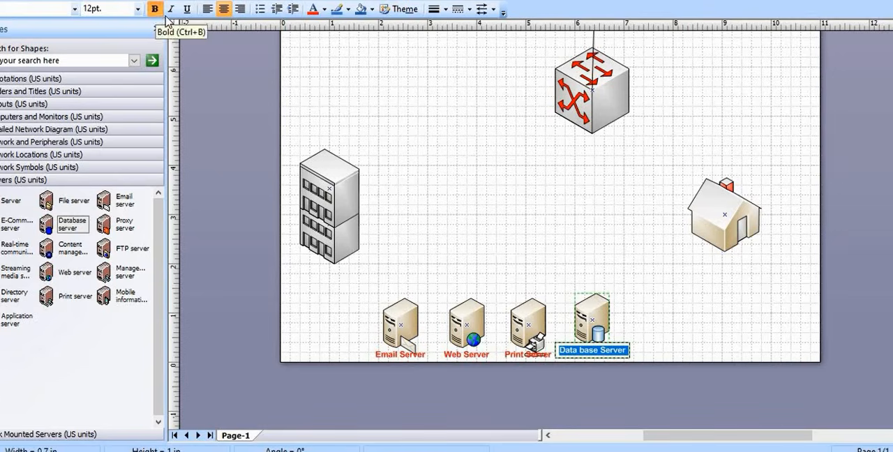
left_click(687, 340)
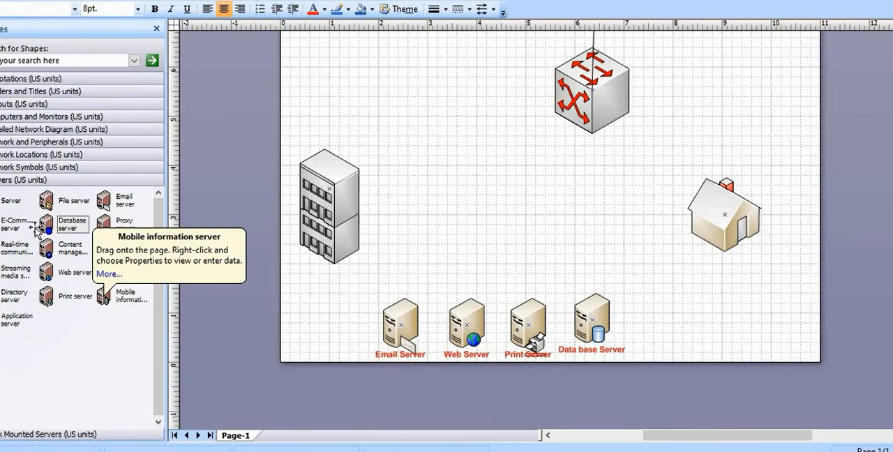
Place a Wireless access point from Network and Peripherals beside the grouped building and shrink it to about 0.16 in wide and 0.4 in high
left_click(21, 169)
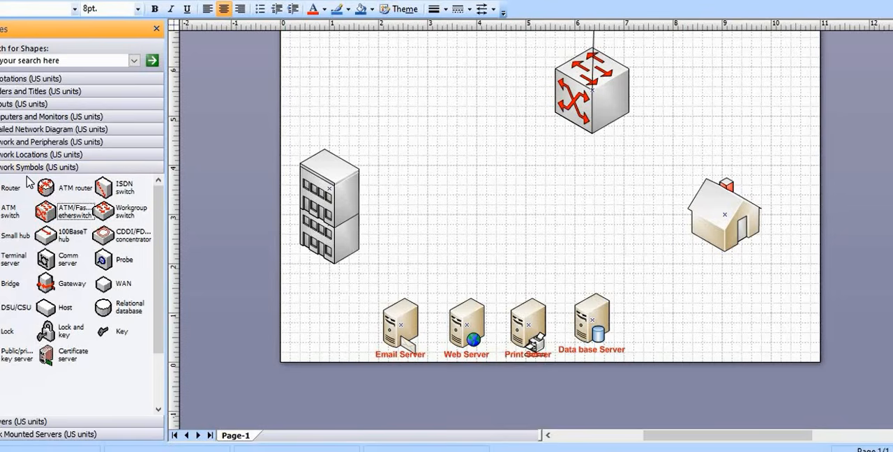
left_click(34, 156)
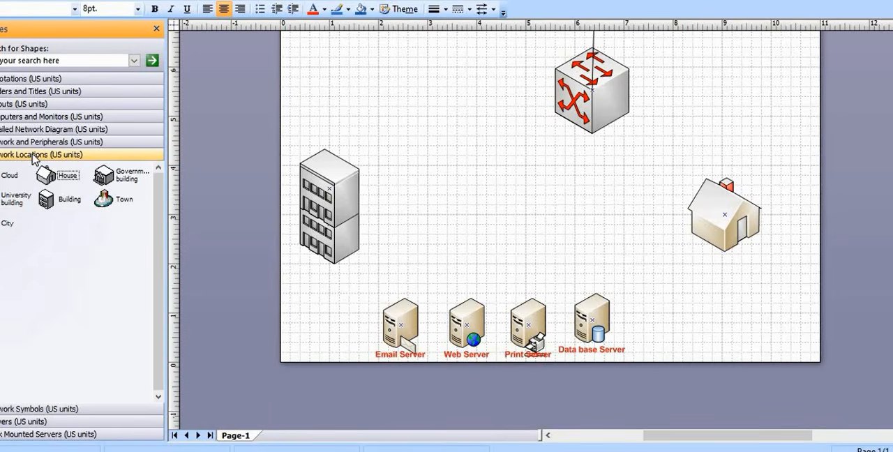
left_click(35, 143)
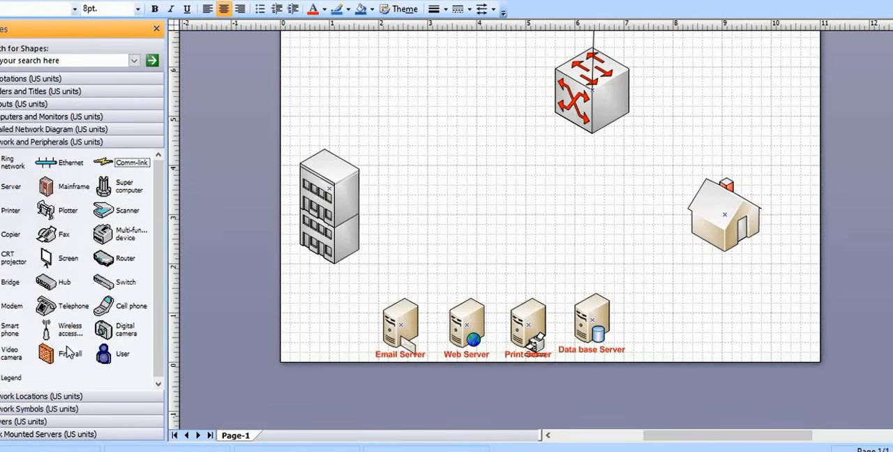
left_click_drag(46, 329, 375, 240)
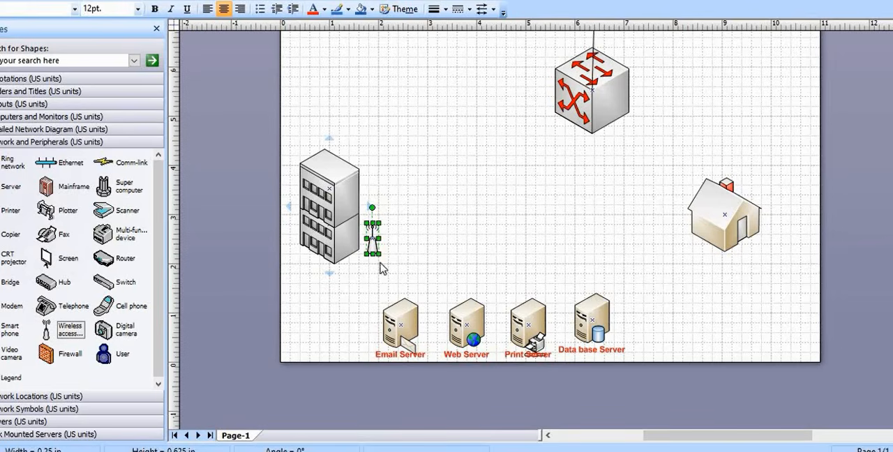
left_click_drag(372, 224, 373, 235)
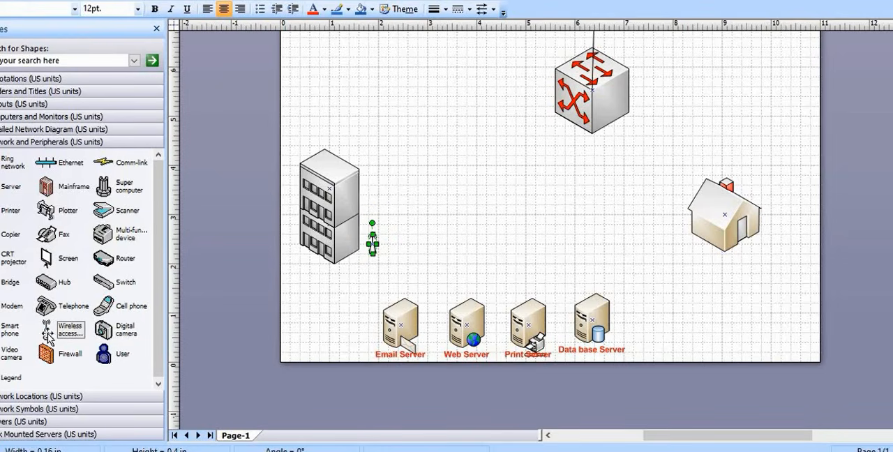
Add two more wireless access points beside the grouped building and shrink each to about 0.16 in wide and 0.4 in high
left_click_drag(47, 334, 371, 201)
left_click(393, 231)
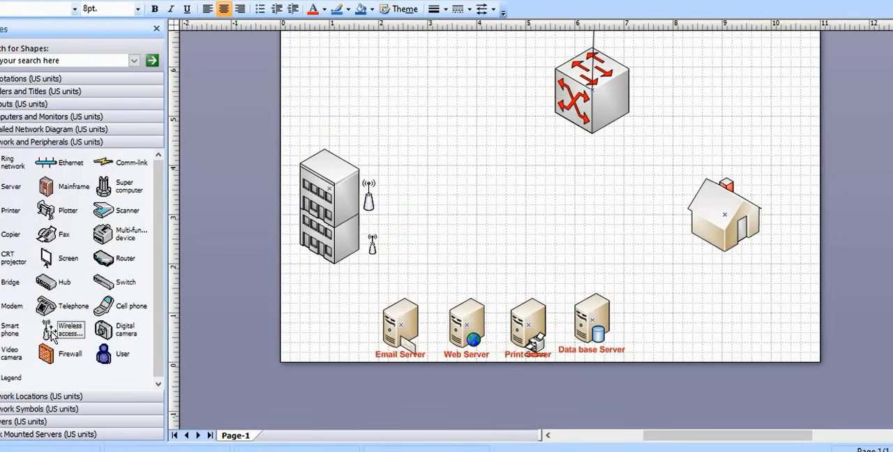
left_click_drag(53, 336, 391, 204)
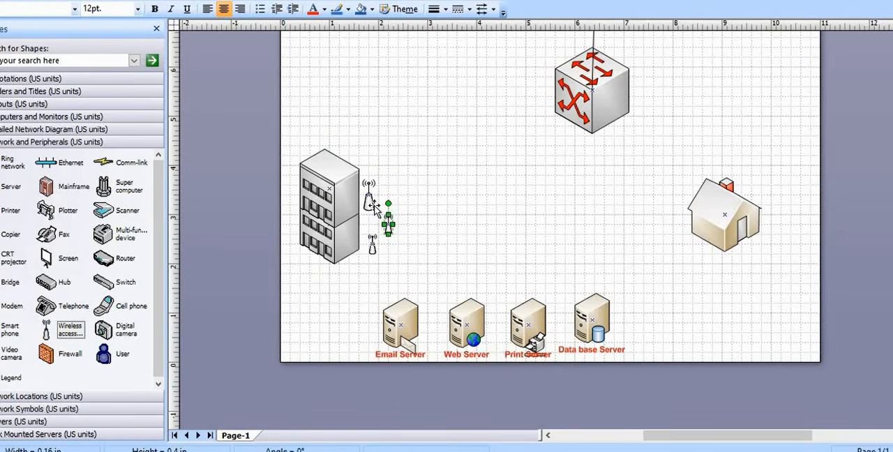
left_click(369, 202)
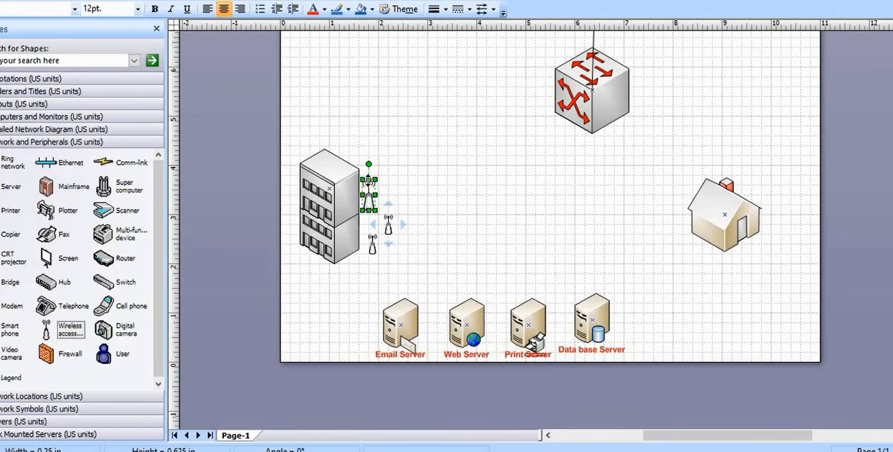
left_click(413, 198)
Arrange the three wireless access points in an evenly spaced vertical column along the grouped building's side
left_click_drag(391, 229, 379, 166)
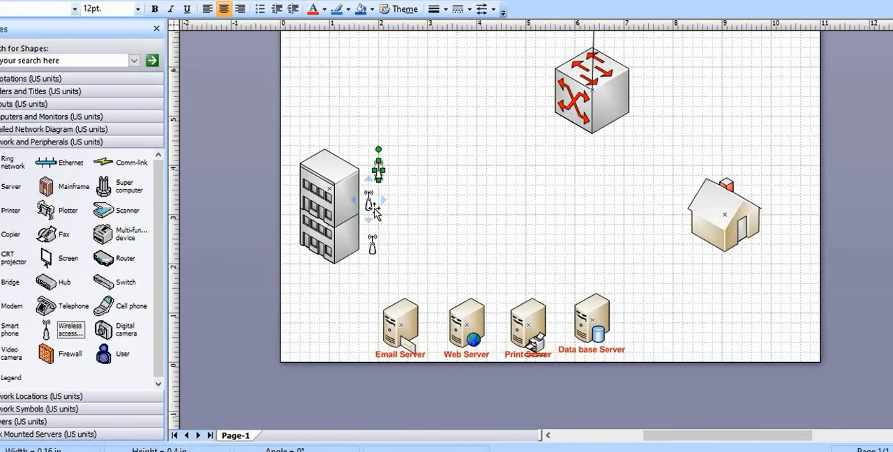
left_click_drag(370, 212, 377, 215)
left_click_drag(382, 176, 373, 188)
left_click(372, 221)
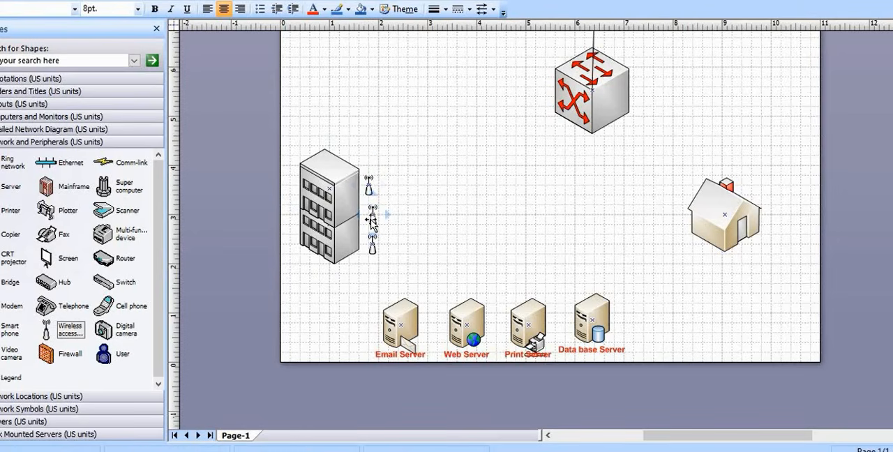
left_click(373, 222)
left_click(408, 227)
Place a fourth wireless access point at the foot of the column, sized about 0.2 in wide and 0.51 in high
left_click(70, 329)
left_click_drag(132, 353, 370, 282)
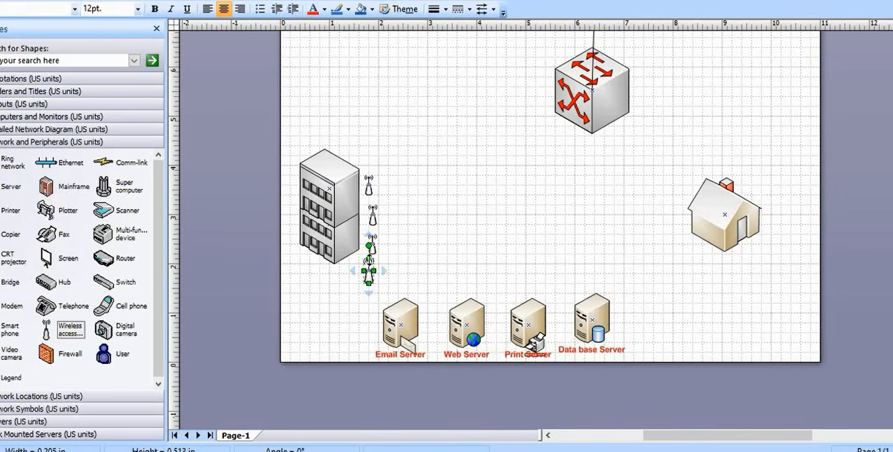
left_click(403, 273)
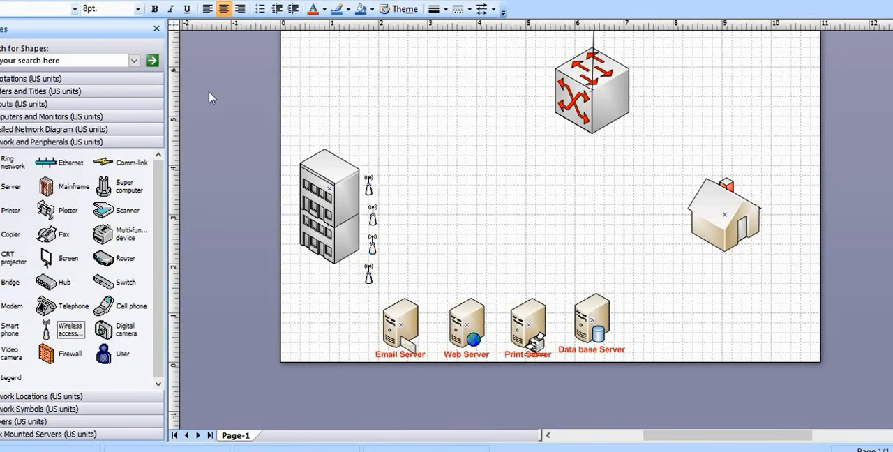
Place two wireless access points about 0.2 in wide and 0.51 in high beside the house, one near its roof and one near its base
left_click_drag(46, 327, 676, 238)
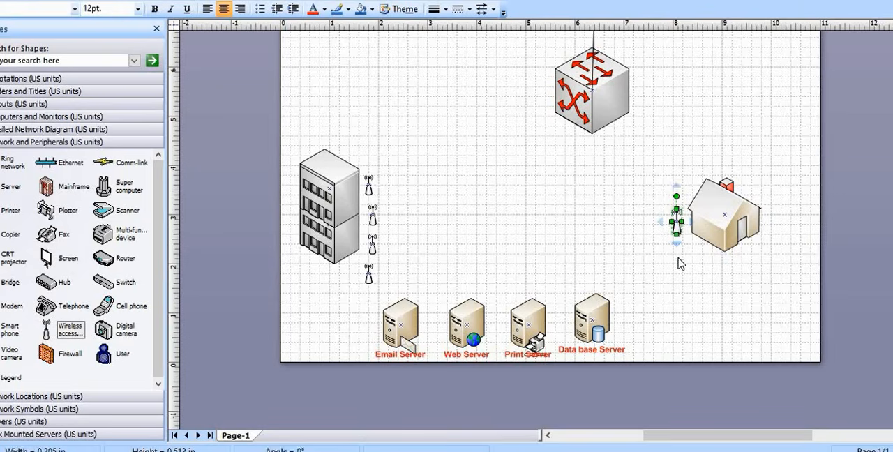
left_click_drag(676, 232, 688, 244)
left_click(648, 250)
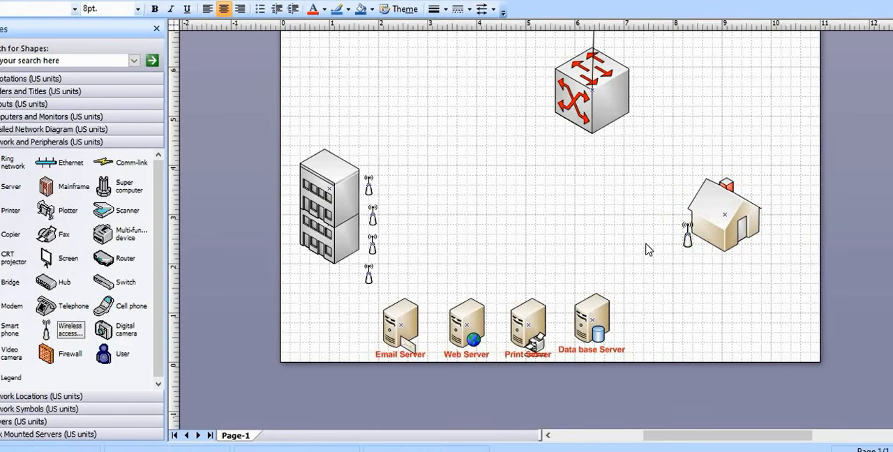
left_click_drag(46, 329, 545, 279)
left_click_drag(672, 248, 781, 241)
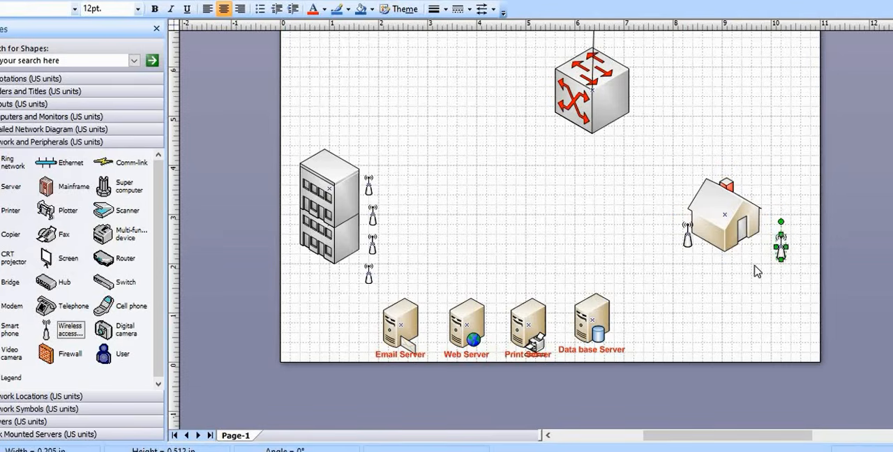
left_click(698, 272)
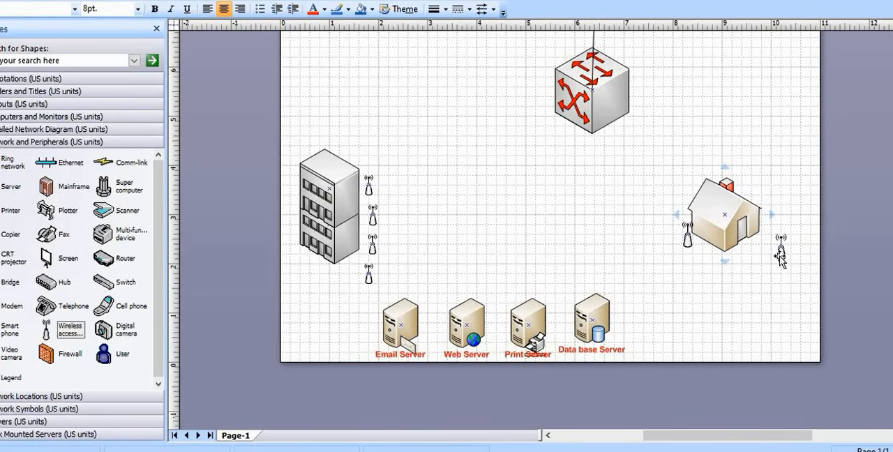
left_click_drag(781, 250, 692, 182)
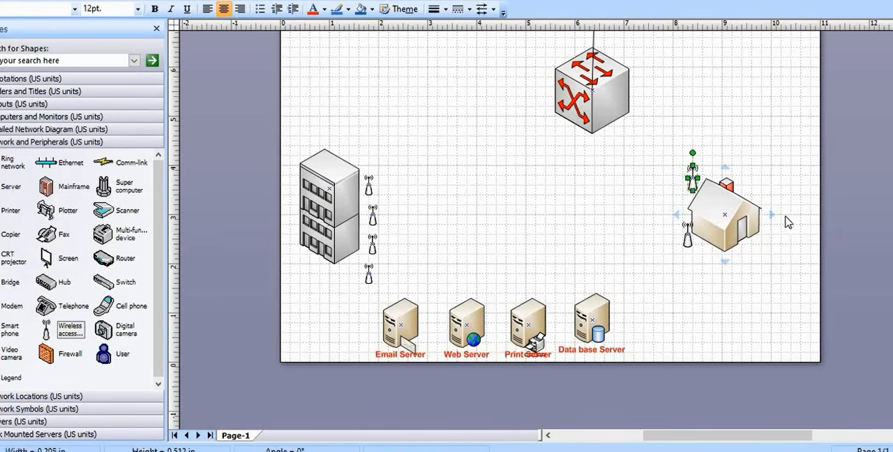
left_click(788, 222)
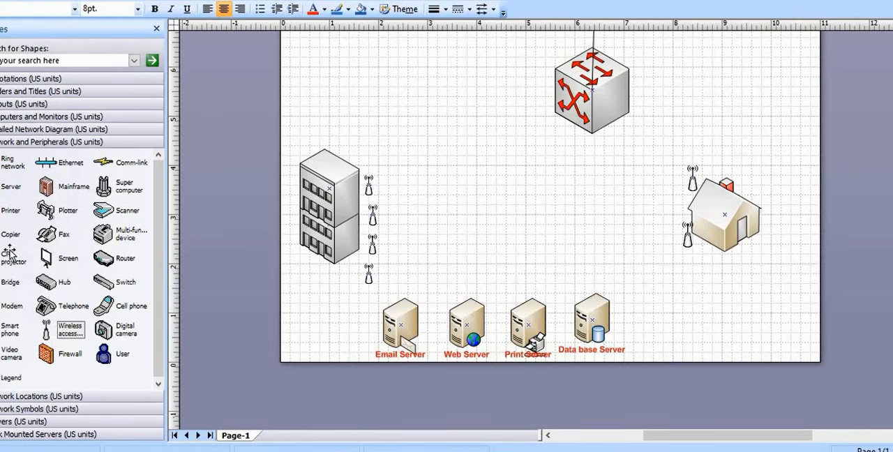
Place one printer below the grouped building and another below the house, and label the building's printer "4 printer"
left_click_drag(12, 210, 324, 291)
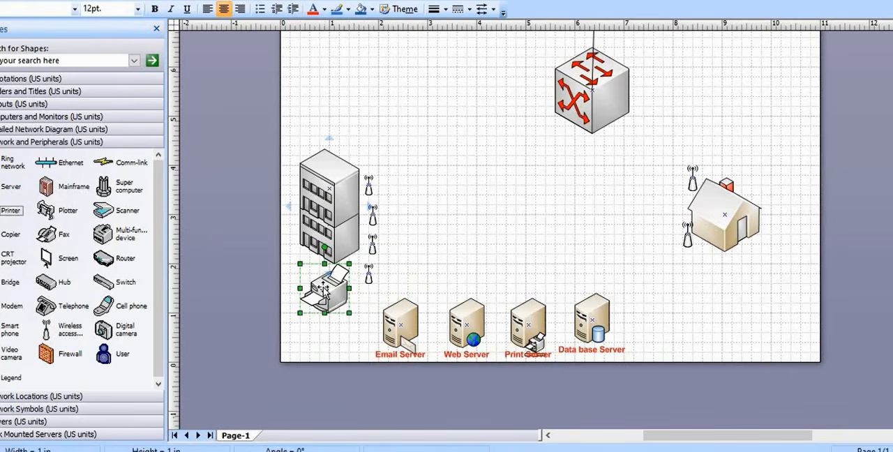
left_click_drag(9, 214, 749, 268)
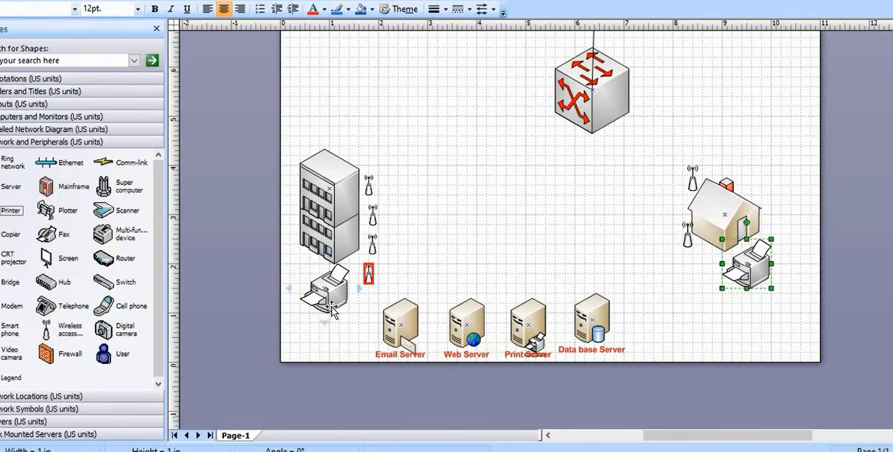
left_click(325, 290)
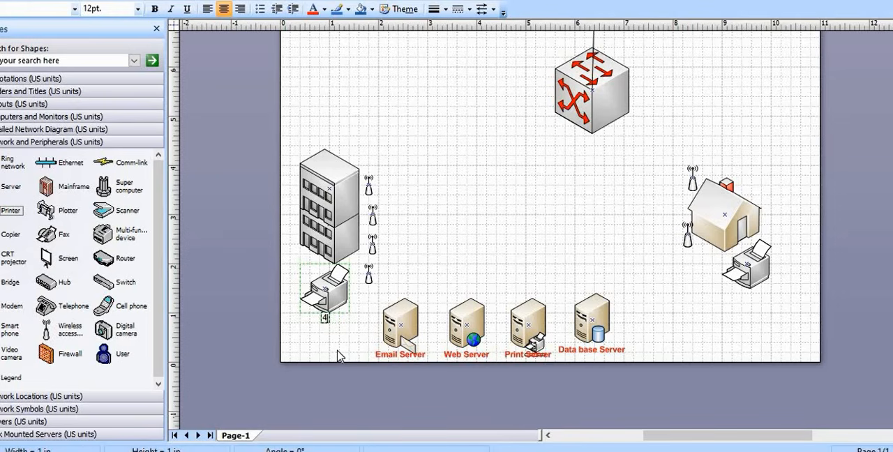
type("4 printer")
key("ctrl+a")
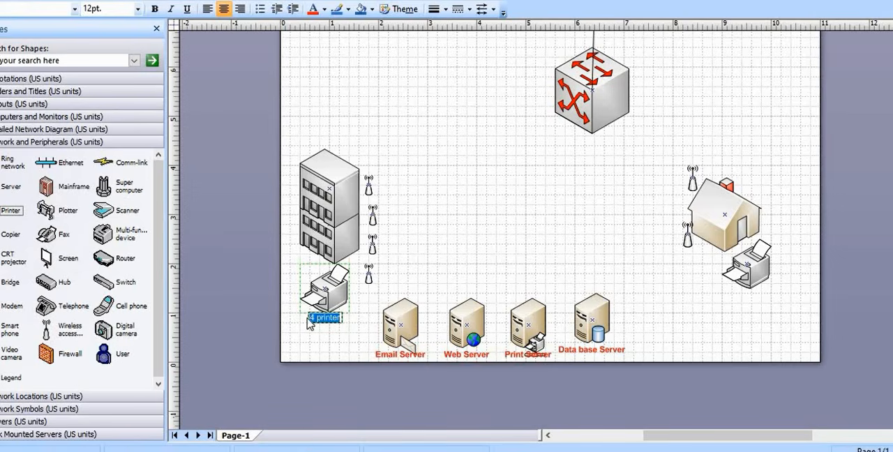
Make the "4 printer" label green and bold
left_click(325, 10)
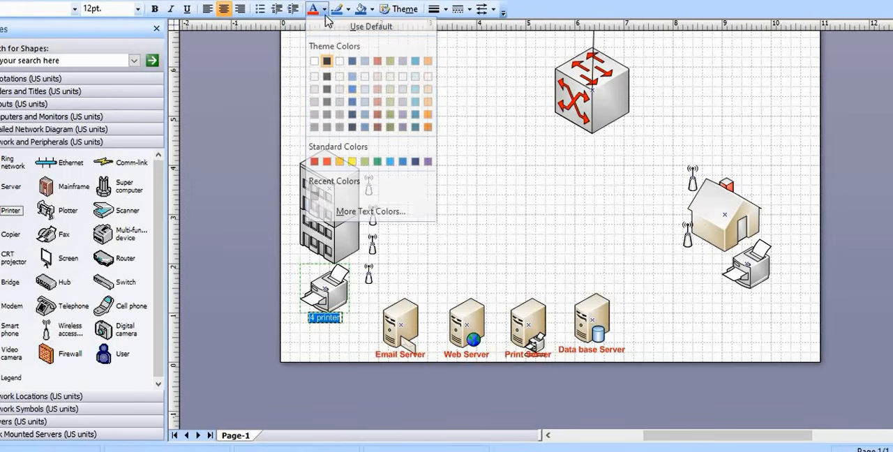
left_click(377, 163)
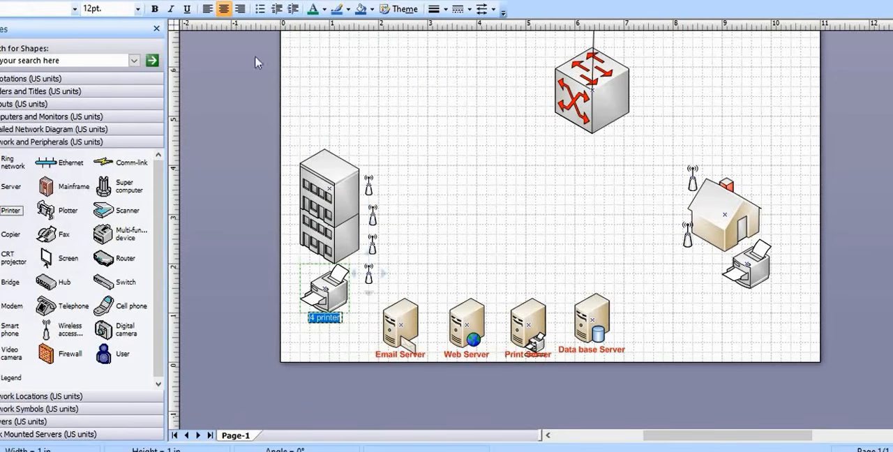
left_click(155, 10)
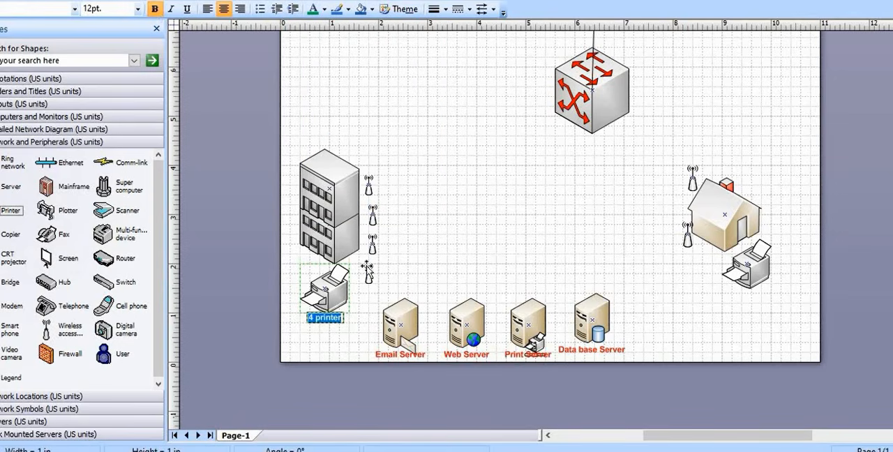
left_click(360, 314)
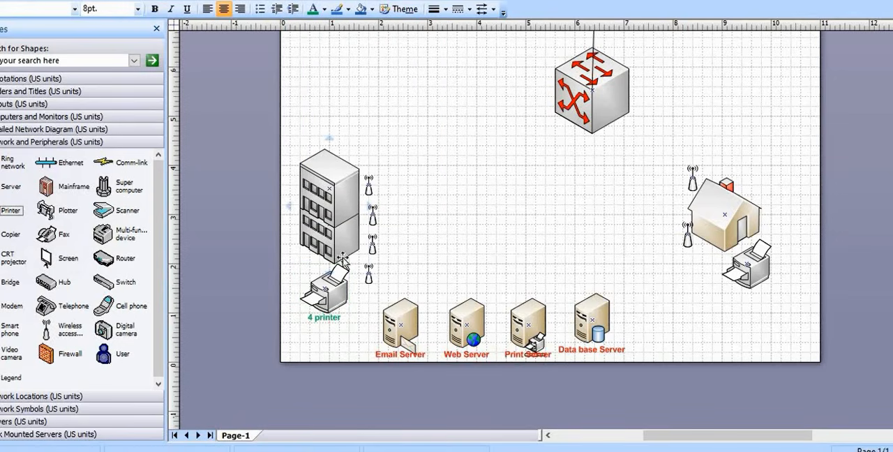
Label the printer below the house "1 printer" and make the label green and bold
left_click(759, 285)
type("1")
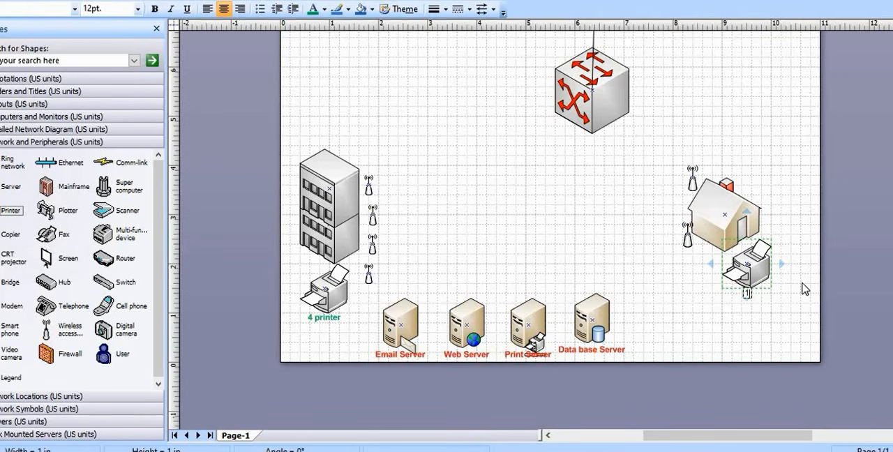
type(" printer")
triple_click(742, 297)
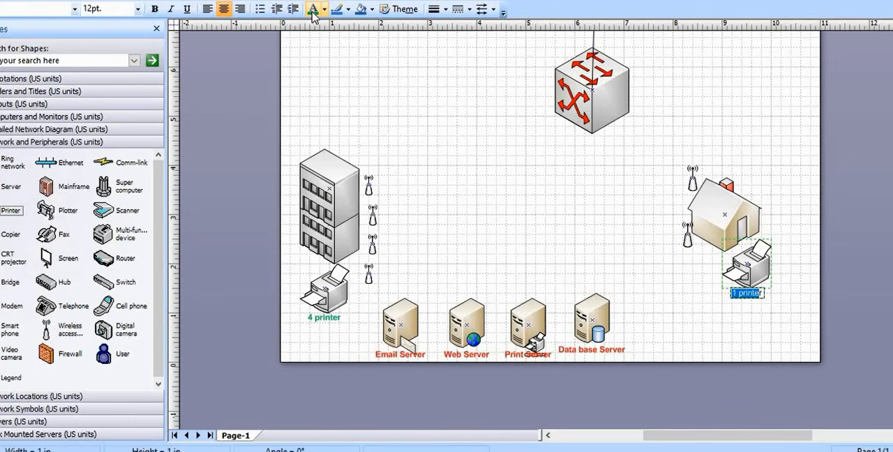
left_click(155, 9)
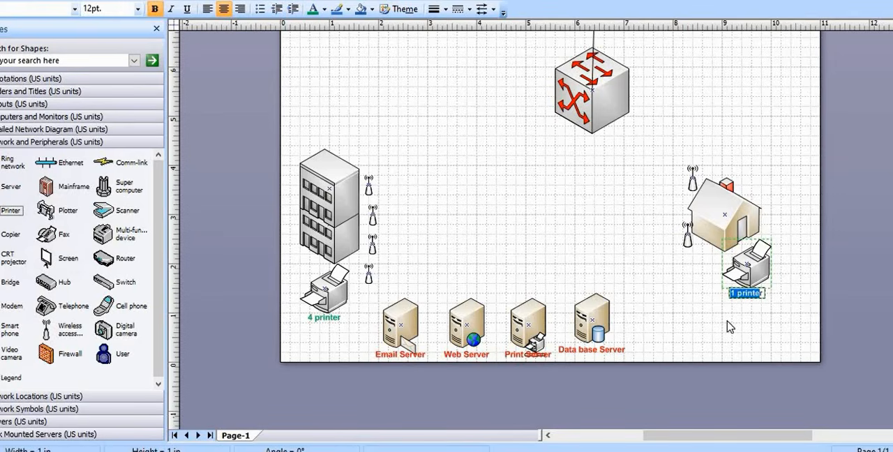
left_click(674, 326)
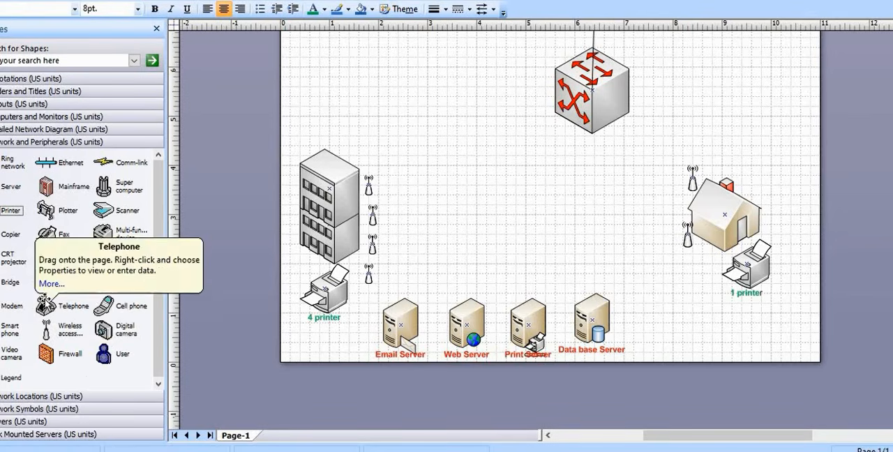
Place a PC from Computers and Monitors beside the house's printer at the page edge and label it "100 pc"
left_click(20, 132)
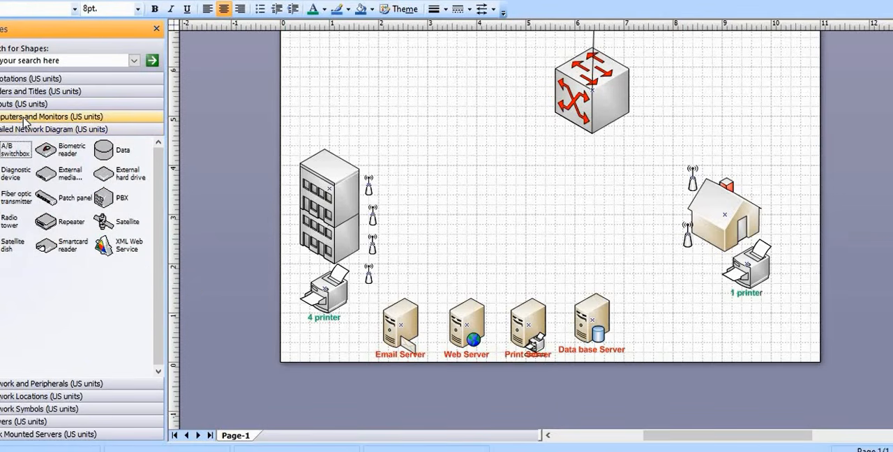
left_click(24, 117)
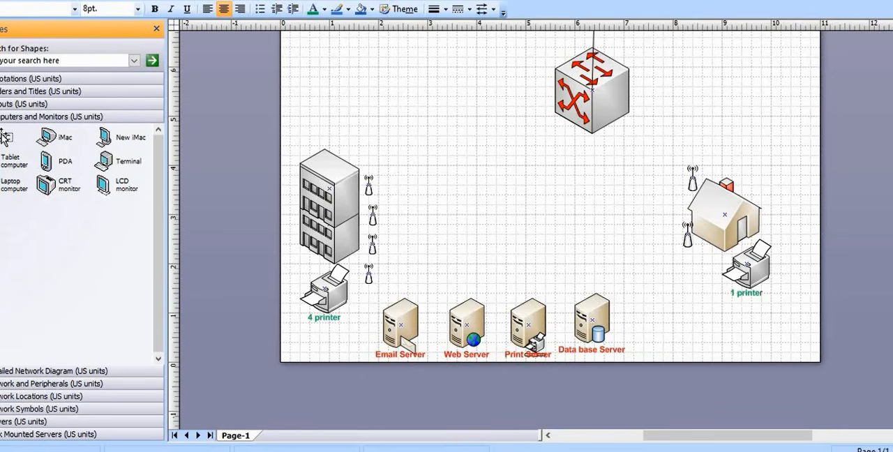
left_click_drag(6, 139, 803, 267)
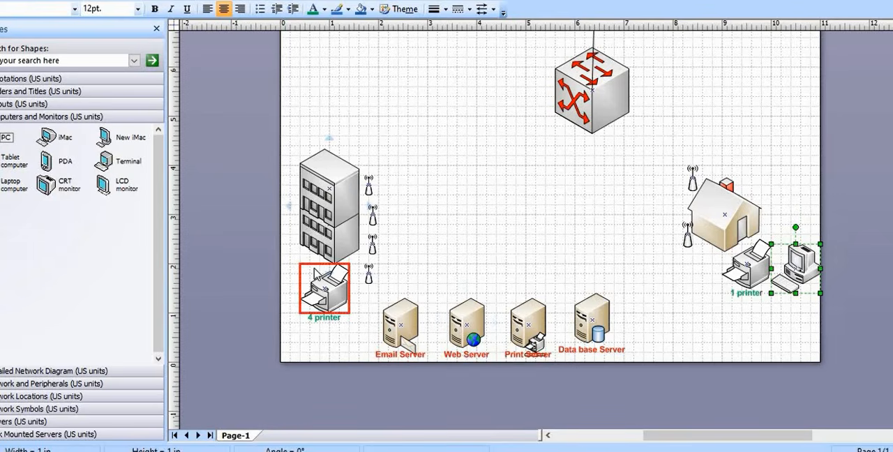
double_click(795, 284)
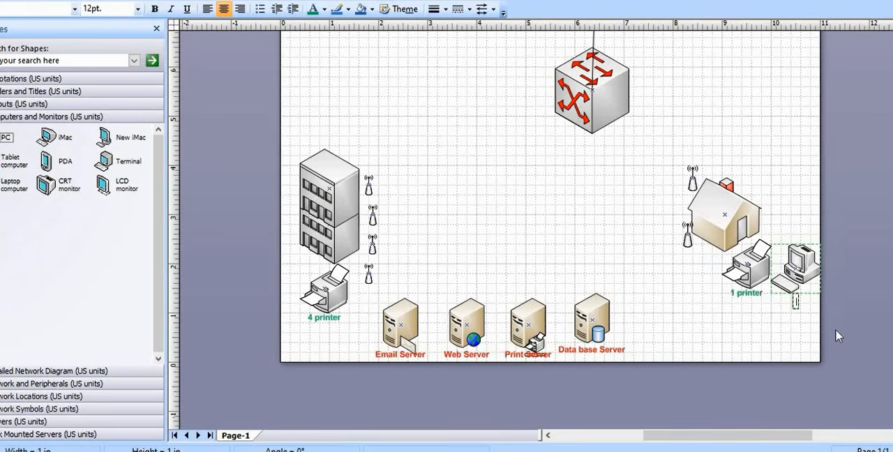
type("100 pc")
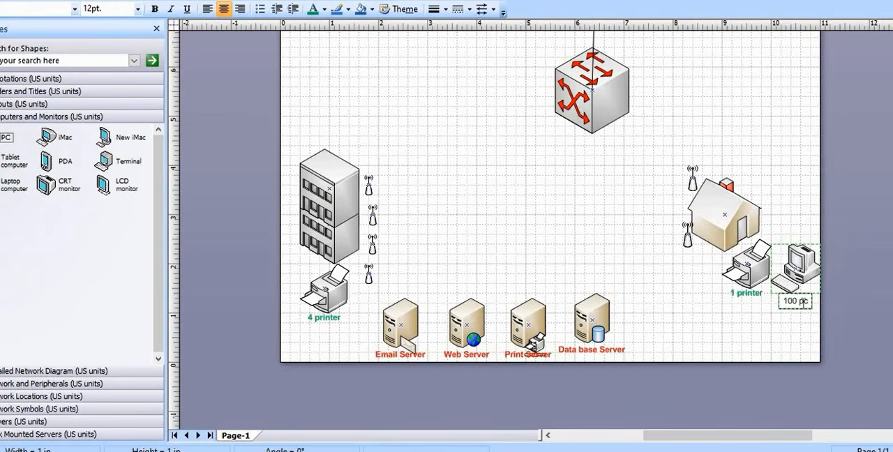
Format the "100 pc" label as bold, 14 pt text in a dark theme color
left_click_drag(804, 301, 781, 302)
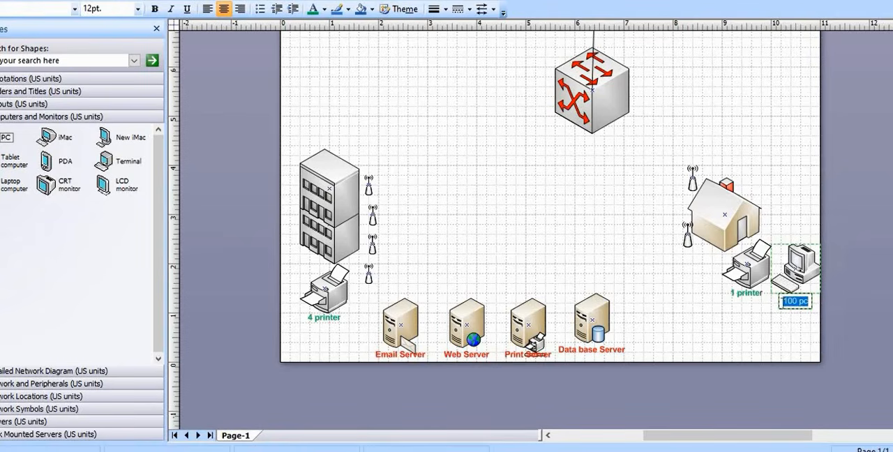
left_click(155, 10)
left_click(325, 9)
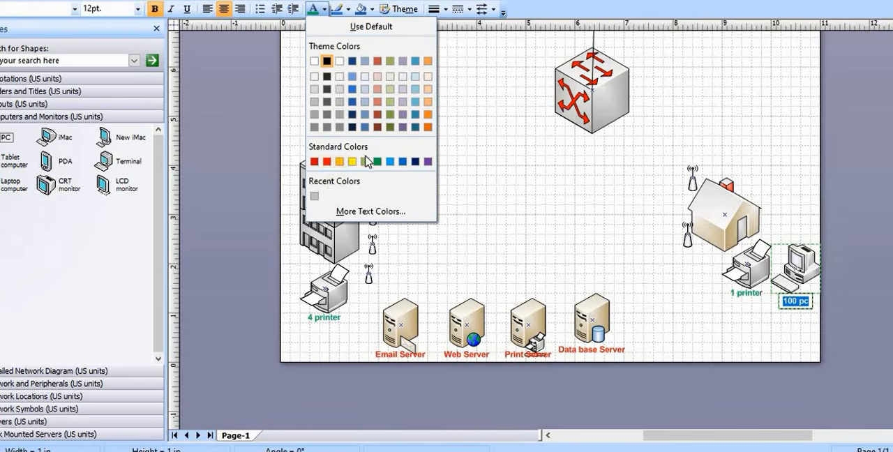
left_click(330, 83)
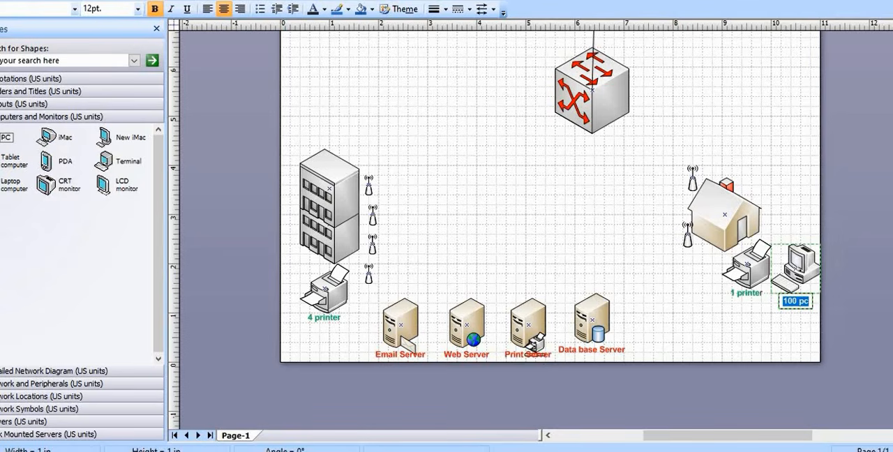
left_click(138, 9)
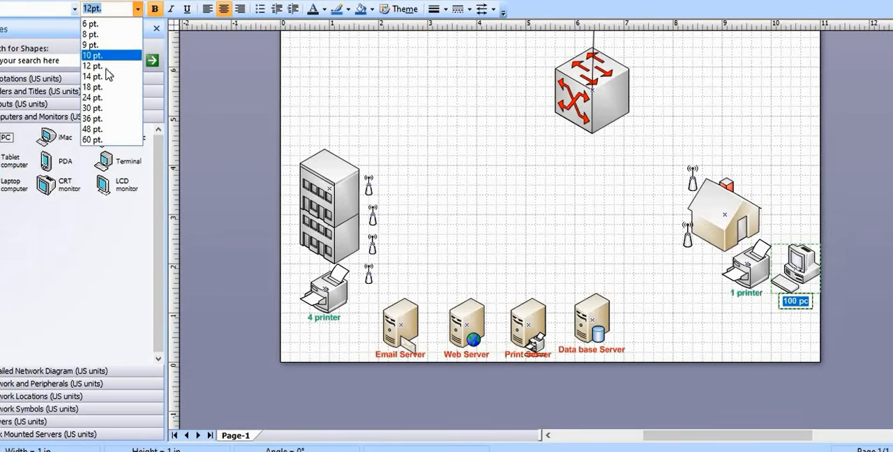
left_click(104, 77)
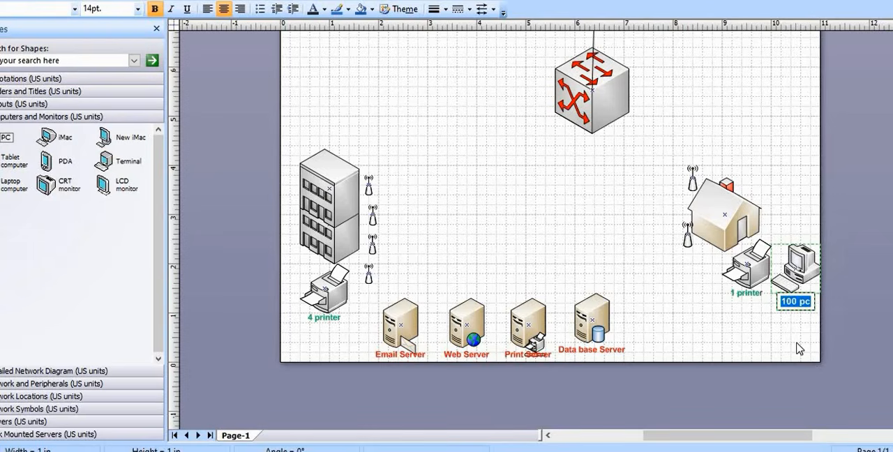
left_click(796, 347)
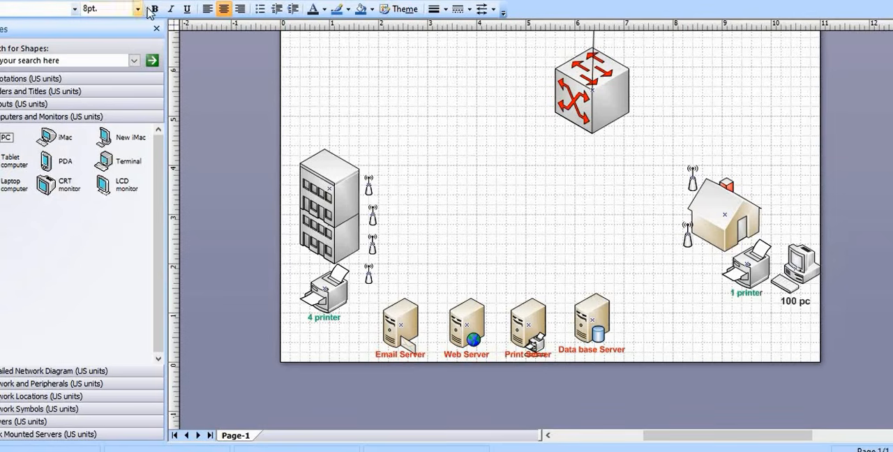
left_click(748, 297)
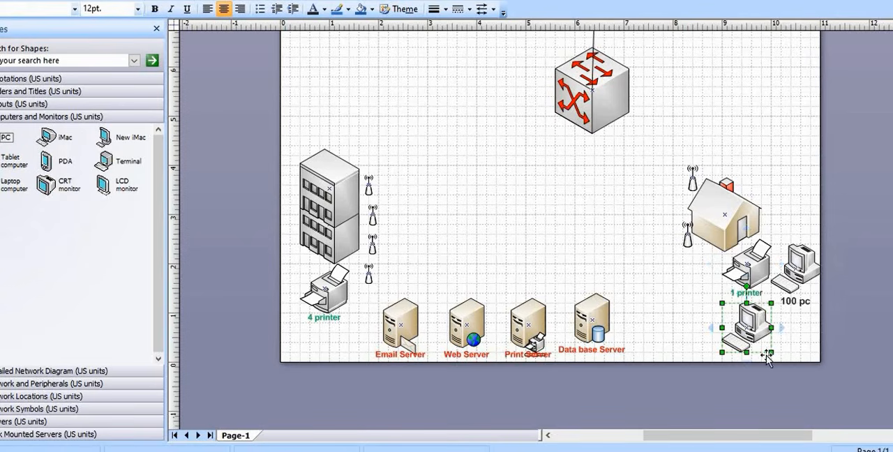
key("Delete")
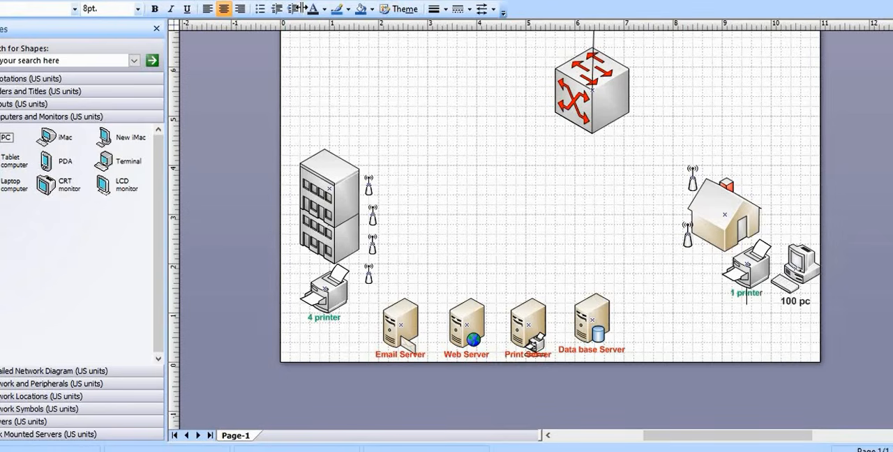
Set the font size of the "1 printer" label below the house to 14 pt
double_click(740, 296)
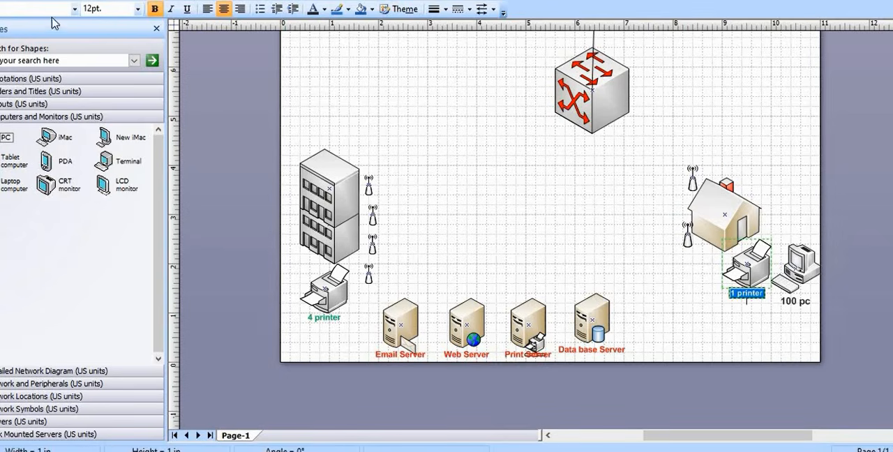
left_click(138, 9)
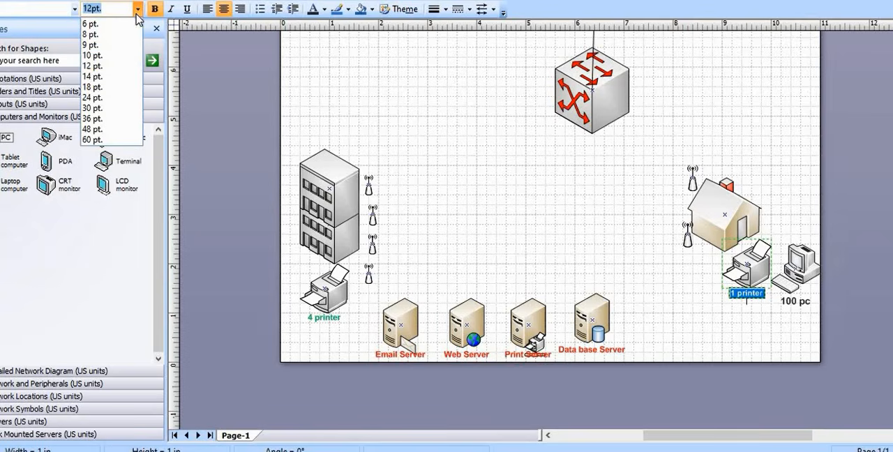
left_click(100, 80)
left_click(677, 327)
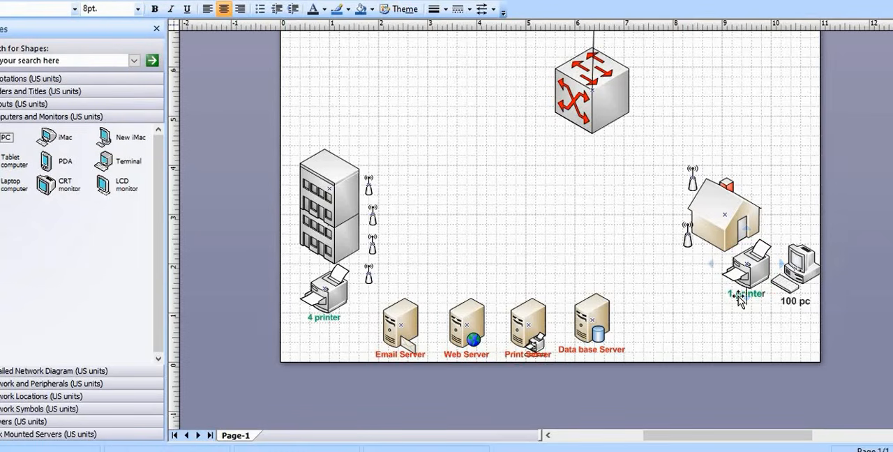
Remove the stray PCs and leftover connector lines below the "1 printer" label
left_click(747, 301)
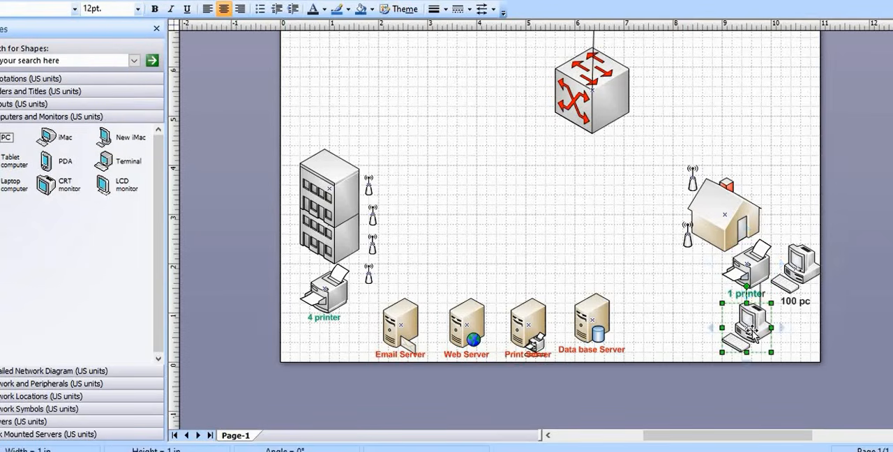
key("Delete")
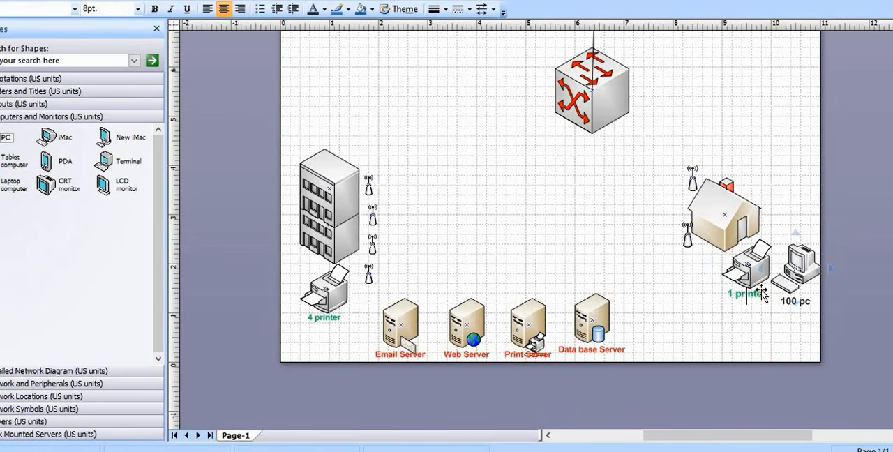
left_click(748, 302)
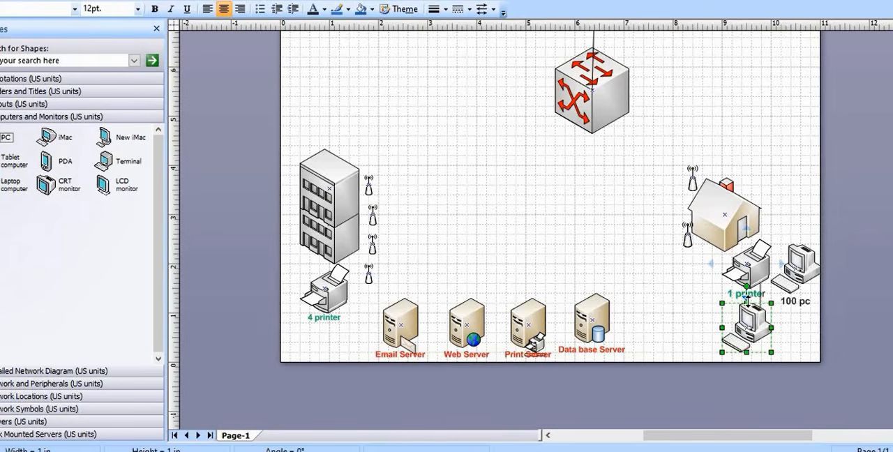
key("Delete")
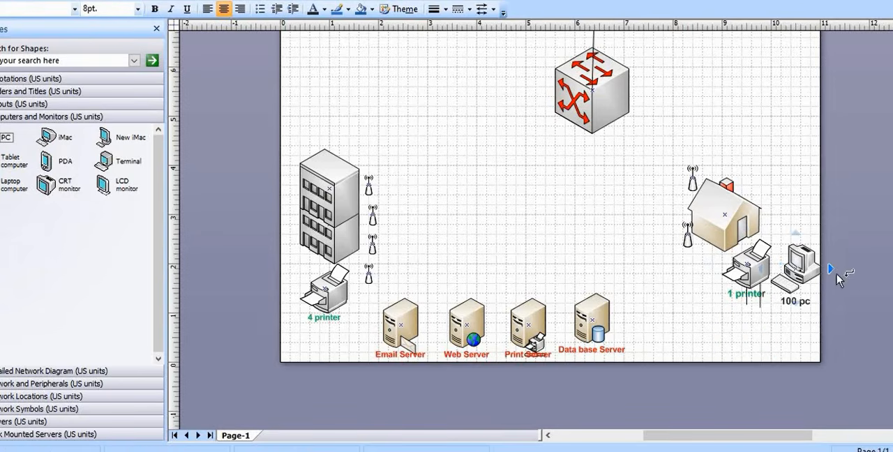
left_click(760, 300)
key("Delete")
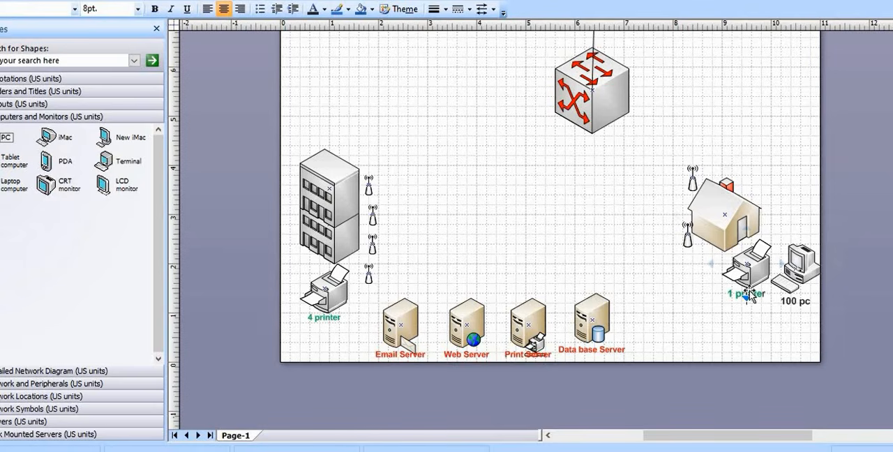
left_click_drag(747, 292, 747, 304)
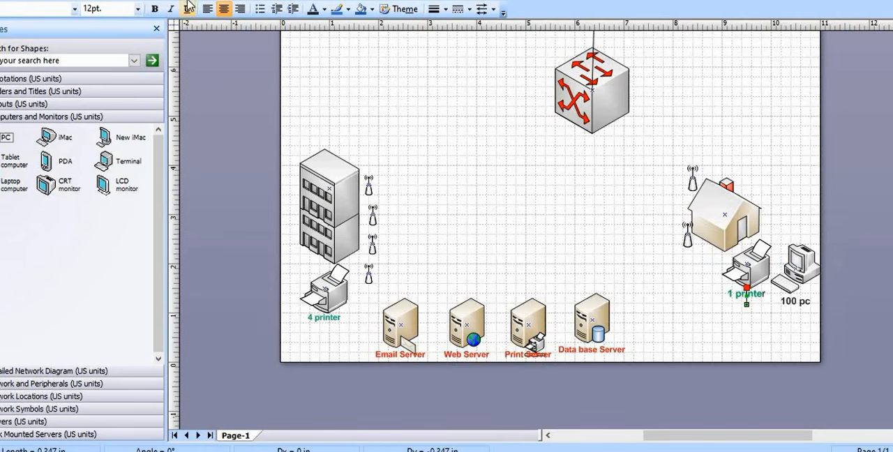
key("ctrl+z")
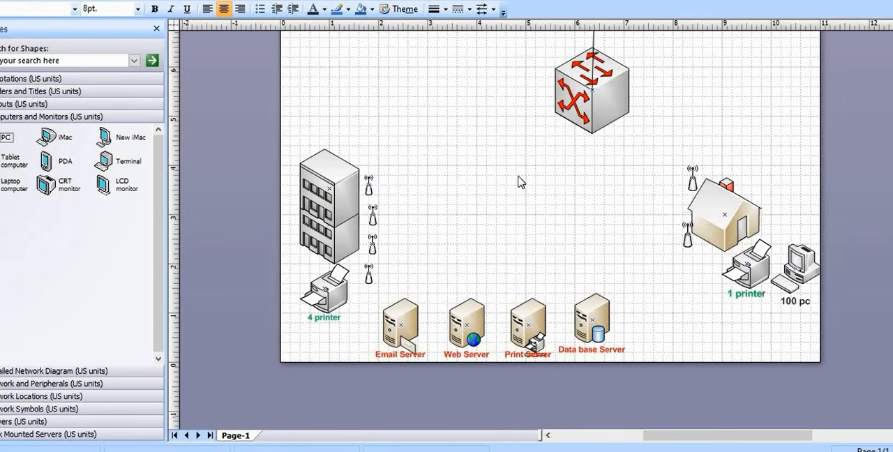
Place a Switch from Network and Peripherals on the top floor of the multi-storey building
scroll(526, 181, "up", 3)
scroll(526, 182, "down", 1)
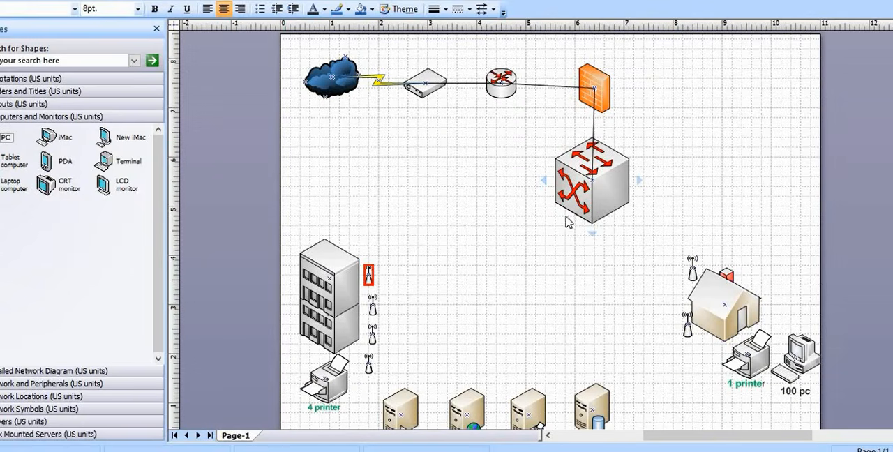
left_click(61, 384)
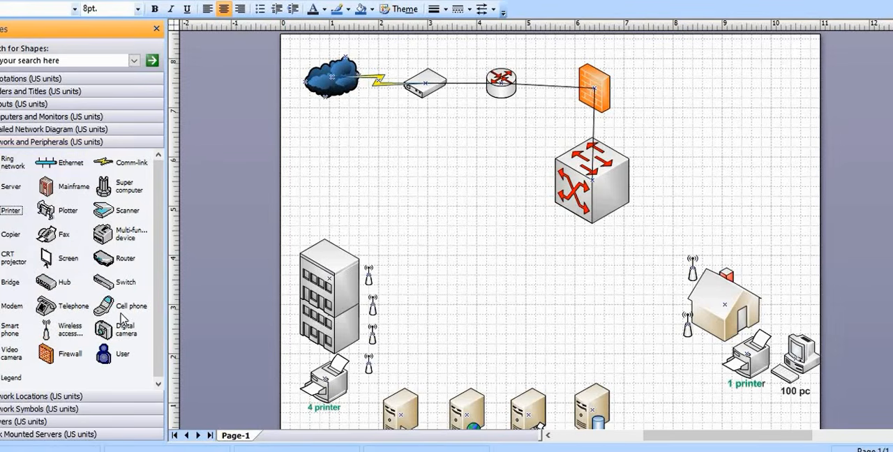
left_click_drag(108, 279, 319, 281)
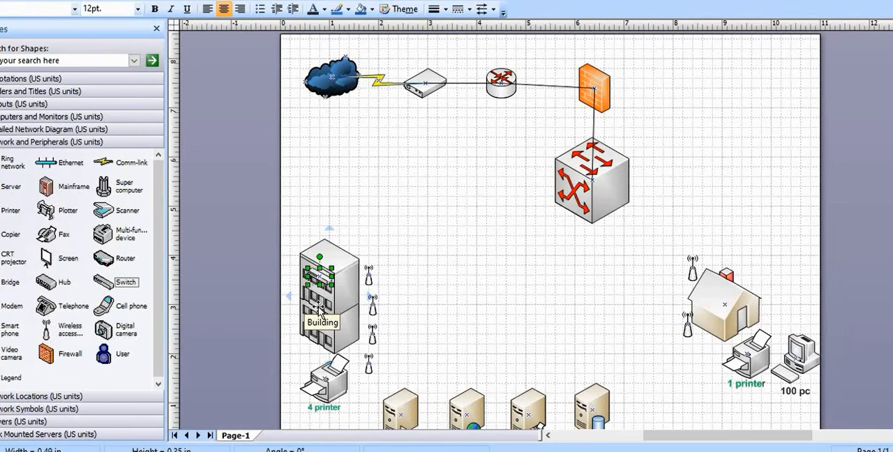
Try to color the switch on the building's top floor red
left_click(324, 10)
left_click(327, 162)
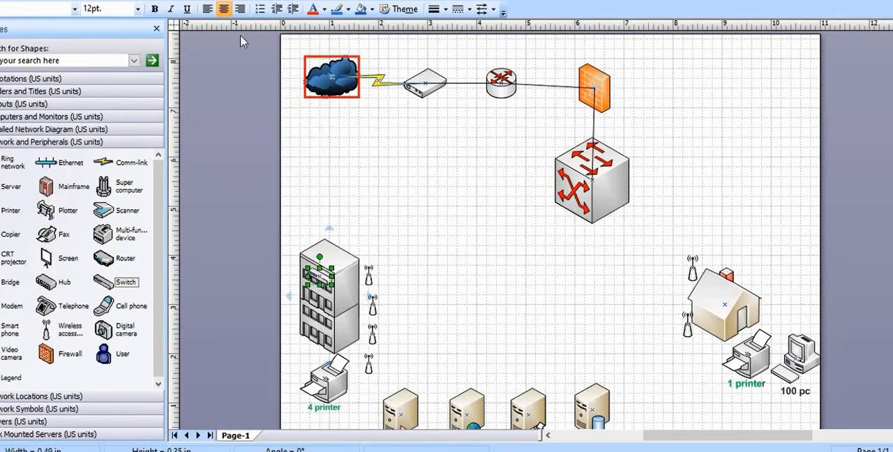
left_click(319, 277)
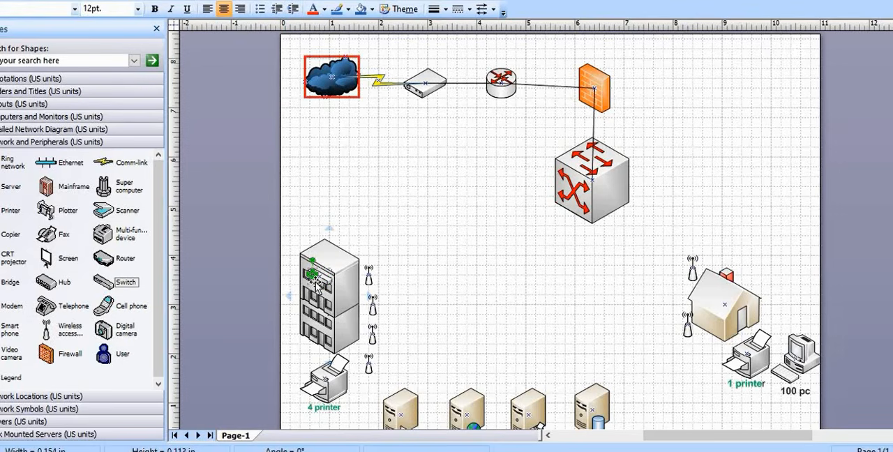
left_click(323, 279)
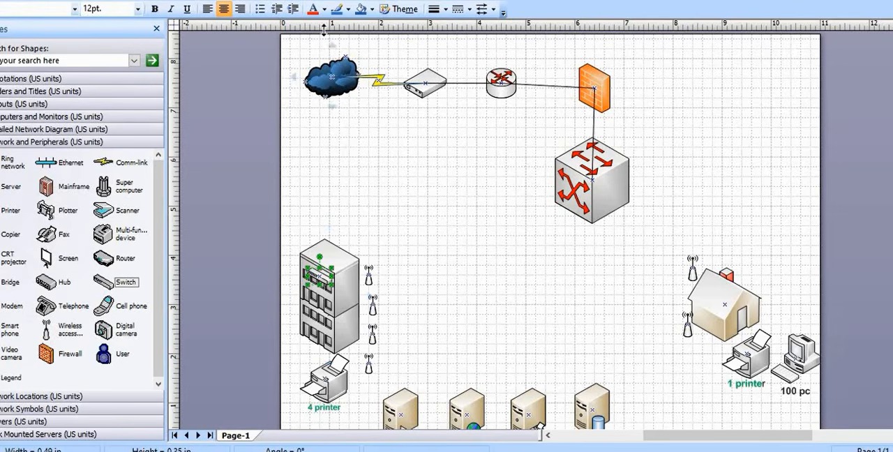
left_click(372, 11)
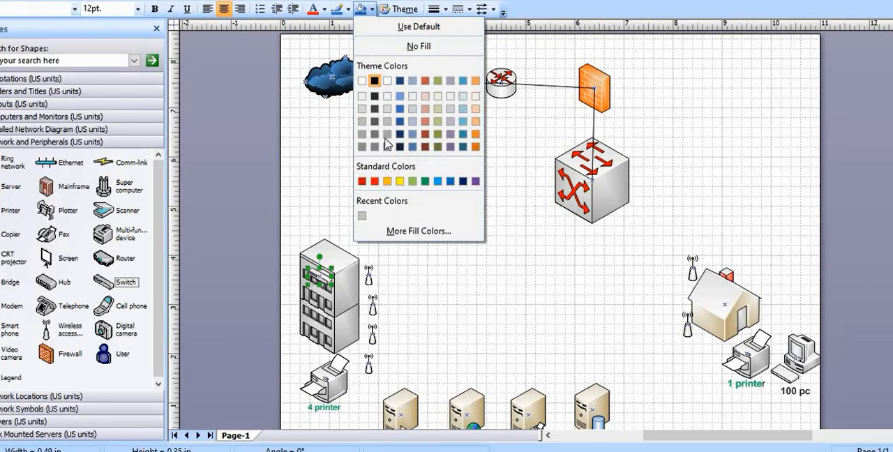
left_click(375, 182)
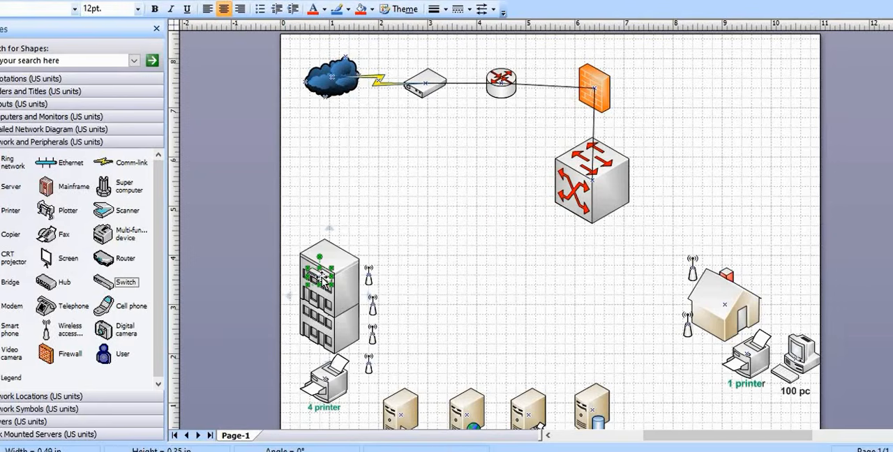
Try to move the switch off the building into the empty area above it, and undo the displaced part
left_click_drag(322, 278, 410, 217)
left_click(411, 232)
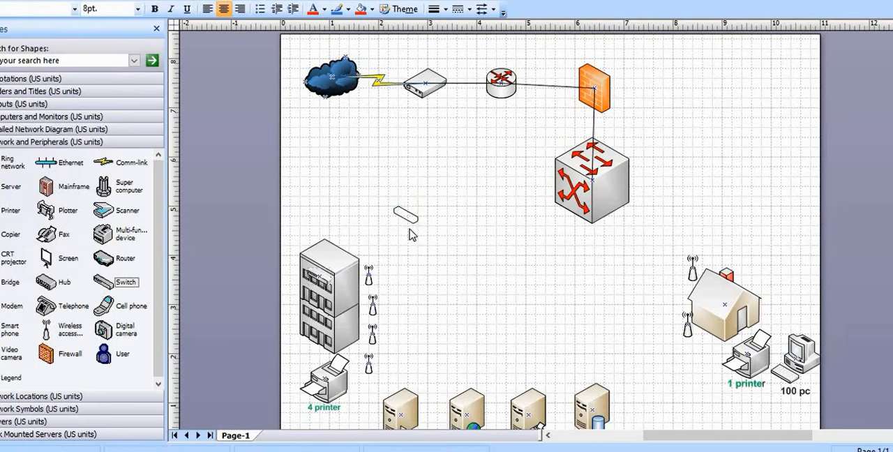
left_click(405, 211)
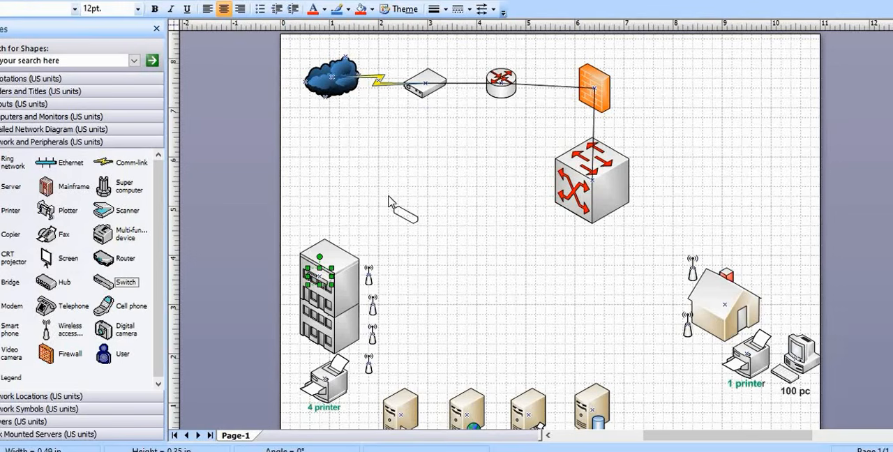
left_click(408, 217)
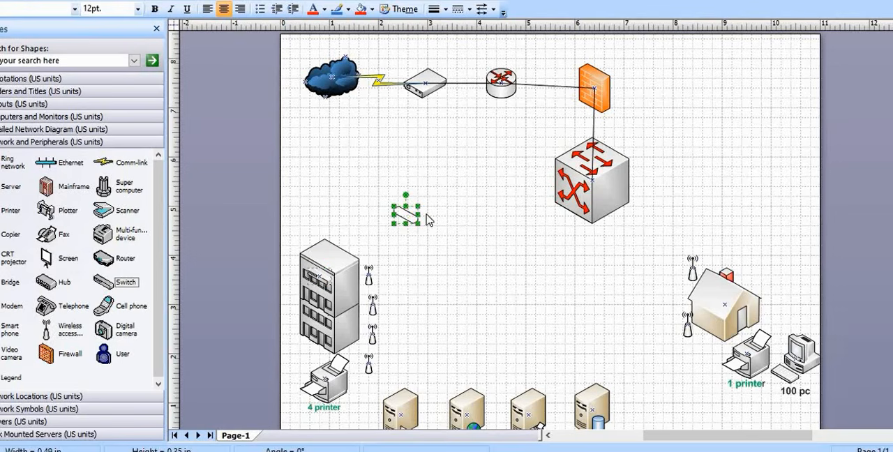
key("ctrl+z")
Fill the small switch red in the empty area beside the building and return it to the top floor
left_click_drag(310, 277, 391, 229)
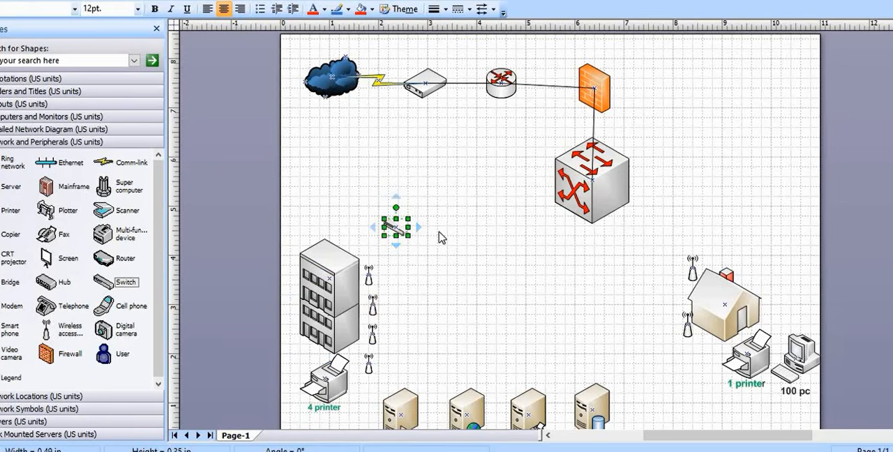
left_click(361, 9)
left_click_drag(397, 228, 322, 273)
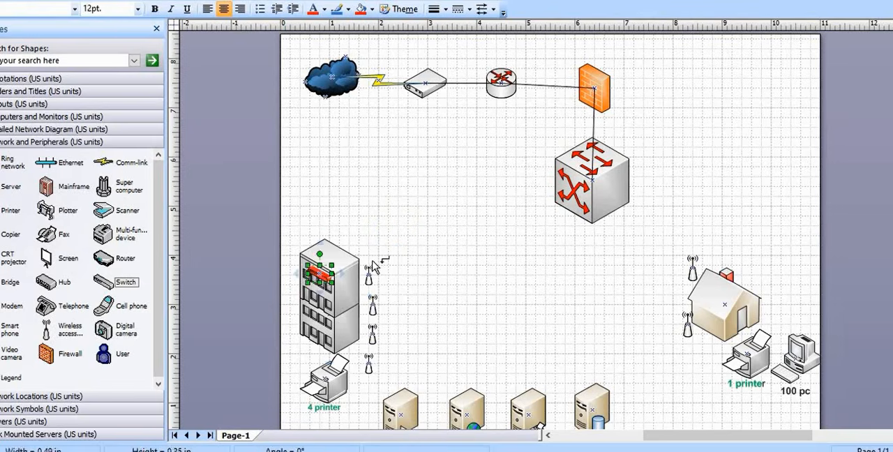
Copy the red switch and paste a duplicate onto the building's second row of windows from the top
right_click(322, 273)
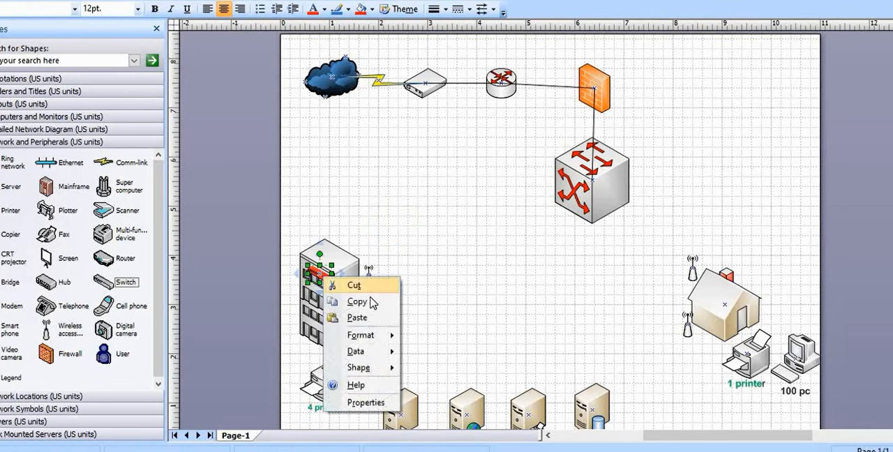
left_click(440, 271)
right_click(440, 270)
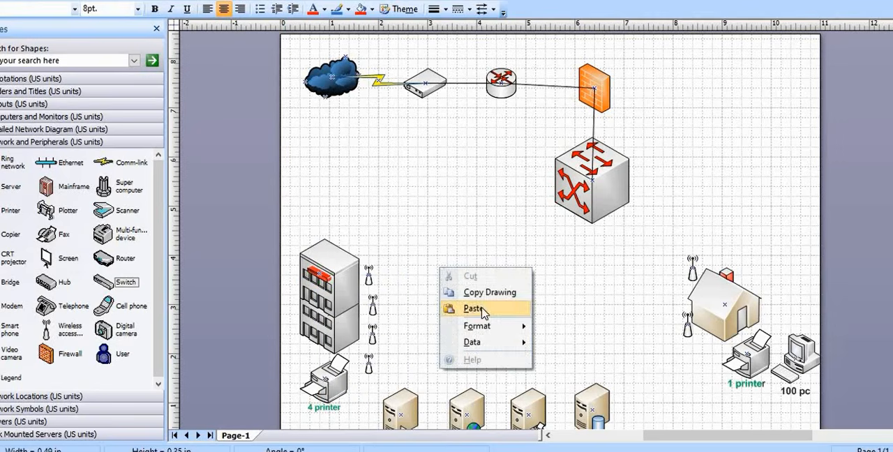
left_click(461, 308)
left_click_drag(548, 228, 319, 299)
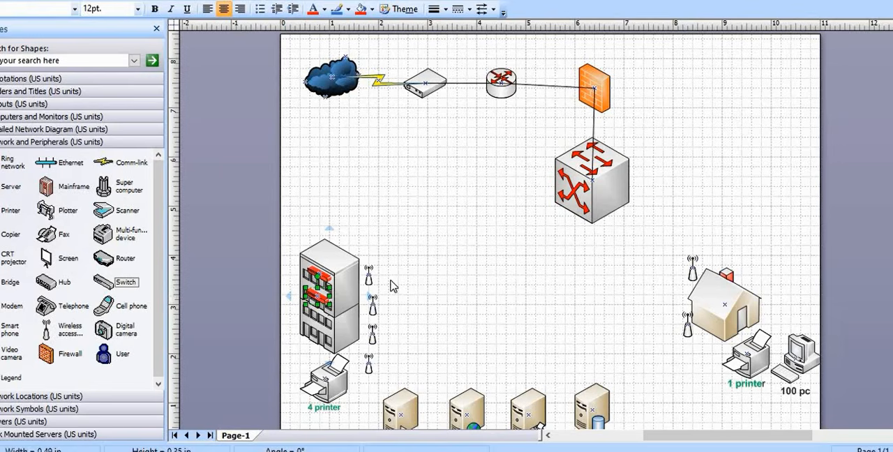
Paste two more red switches and place them on the building's two lowest floors
right_click(470, 252)
left_click(513, 291)
left_click_drag(548, 223, 315, 319)
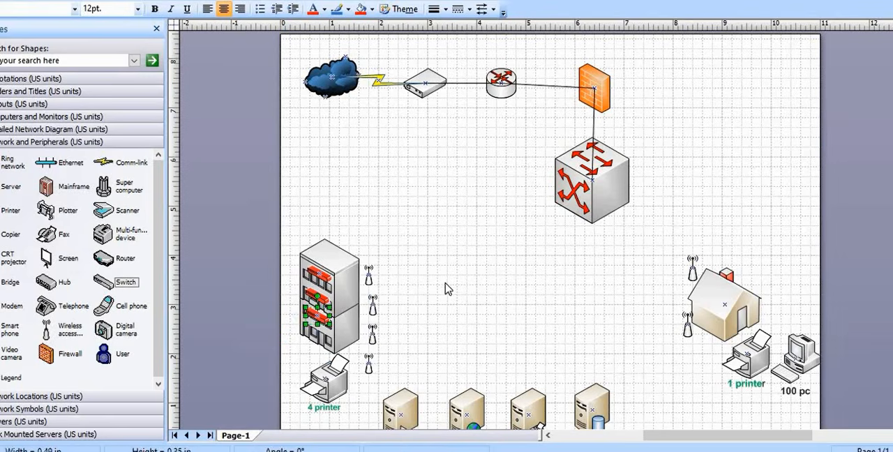
right_click(465, 247)
left_click(500, 289)
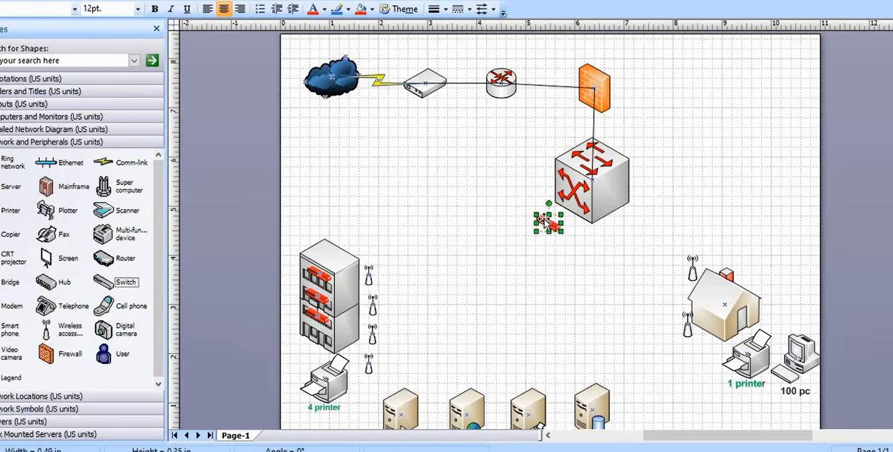
left_click_drag(547, 222, 317, 334)
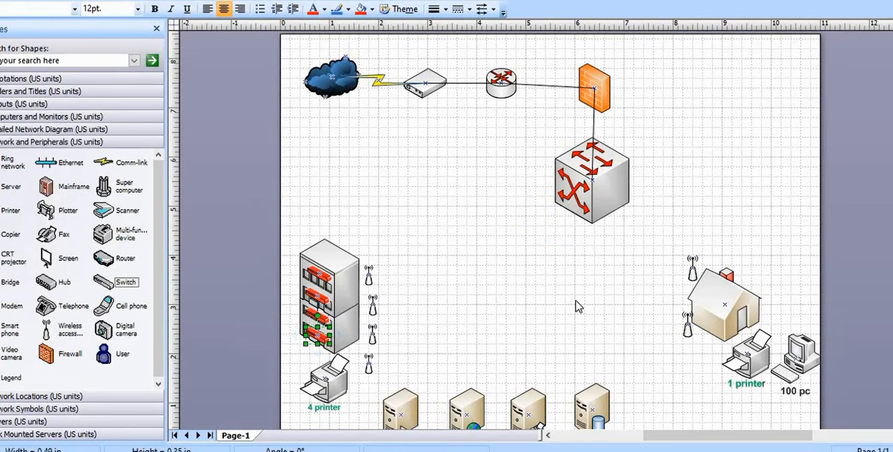
Paste another red switch and place it on the roof of the house
right_click(497, 251)
left_click(513, 290)
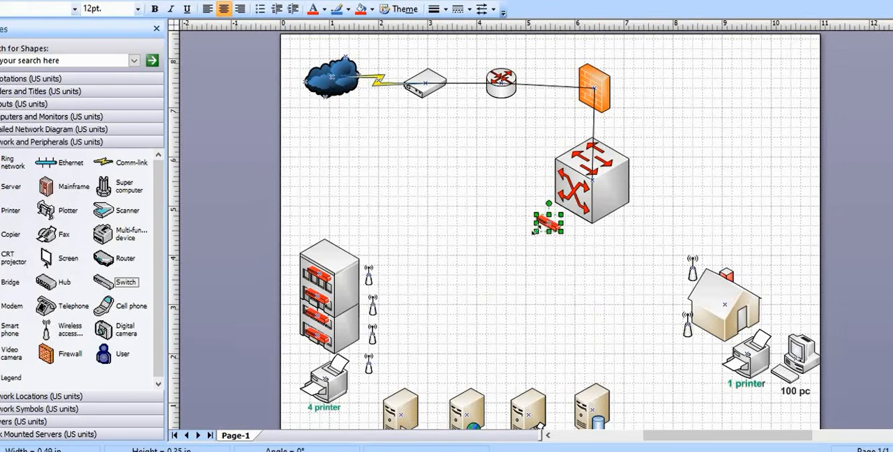
left_click_drag(549, 222, 721, 294)
left_click(600, 314)
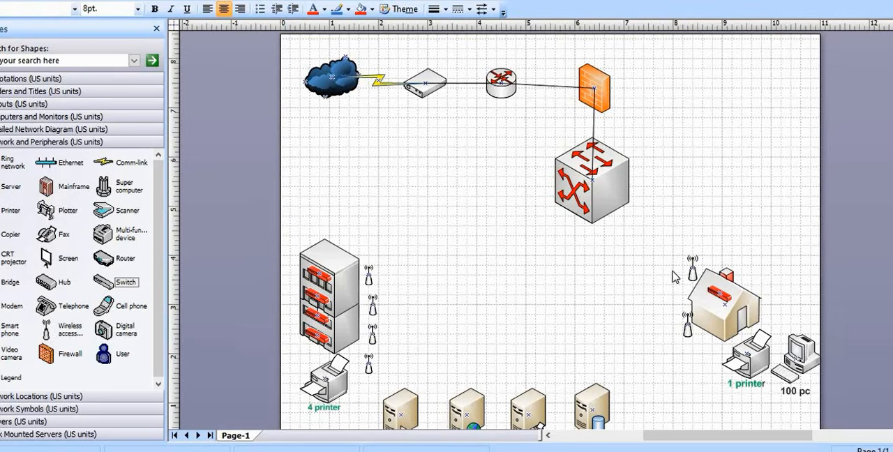
Link the core switch to the topmost access point beside the multi-storey building with a straight connector
left_click(322, 1)
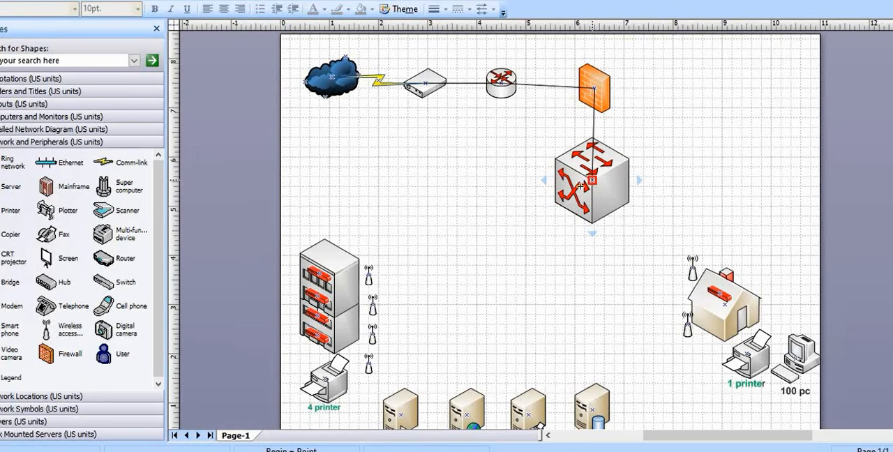
left_click_drag(580, 185, 370, 276)
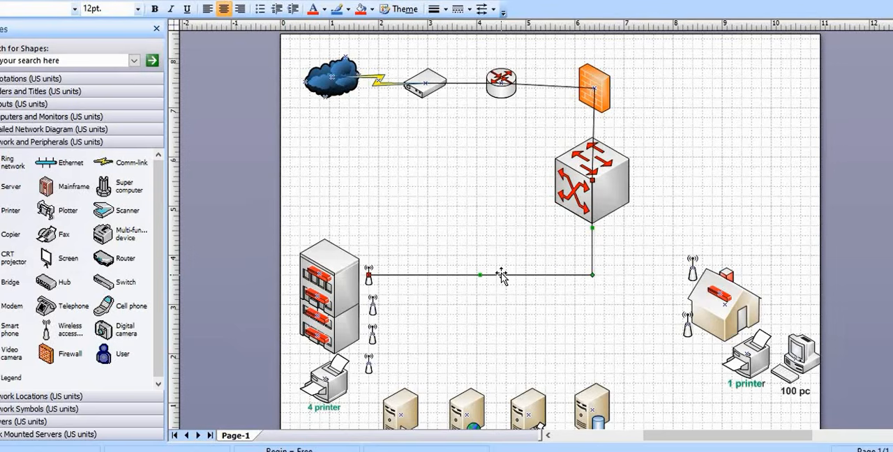
right_click(502, 275)
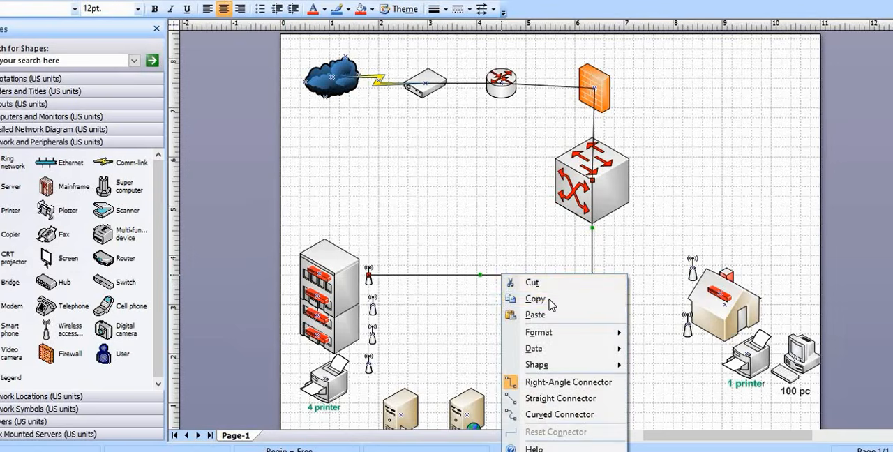
left_click(554, 399)
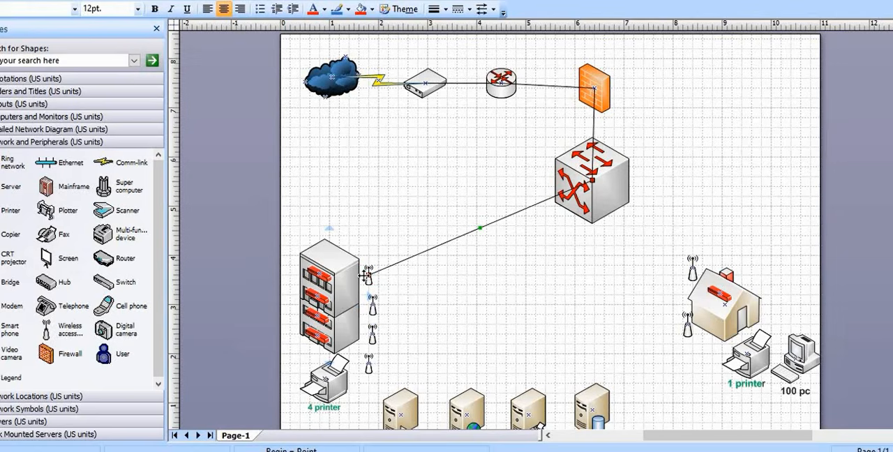
Connect the building's top-floor red switch to the topmost access point with a straight connector
left_click_drag(320, 275, 368, 276)
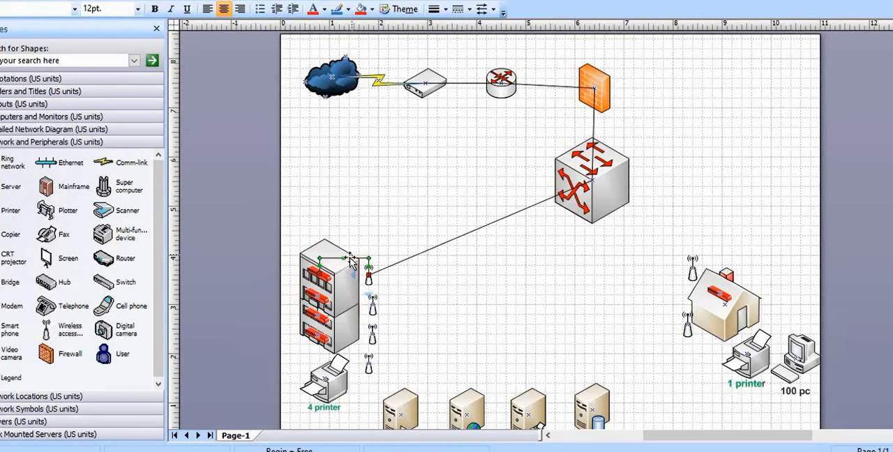
right_click(351, 260)
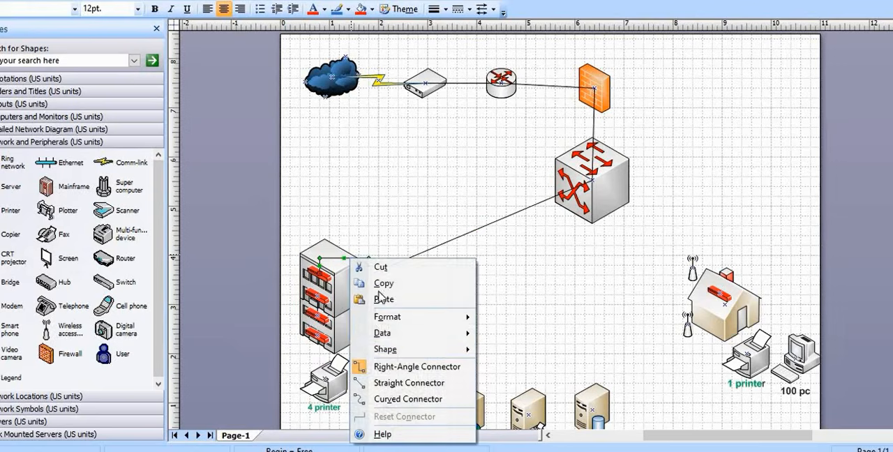
left_click(392, 384)
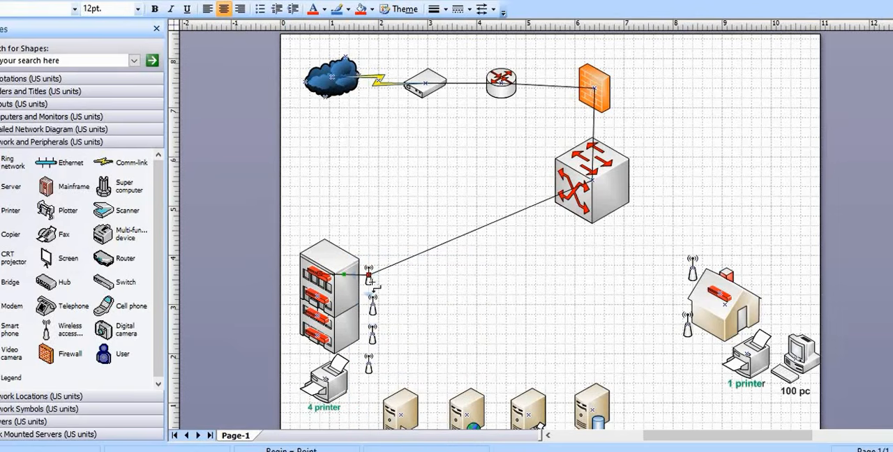
Chain the building's first, second and third access points from the top with straight connectors
mouse_move(369, 276)
left_mouse_down()
mouse_move(375, 311)
mouse_move(370, 275)
left_mouse_up()
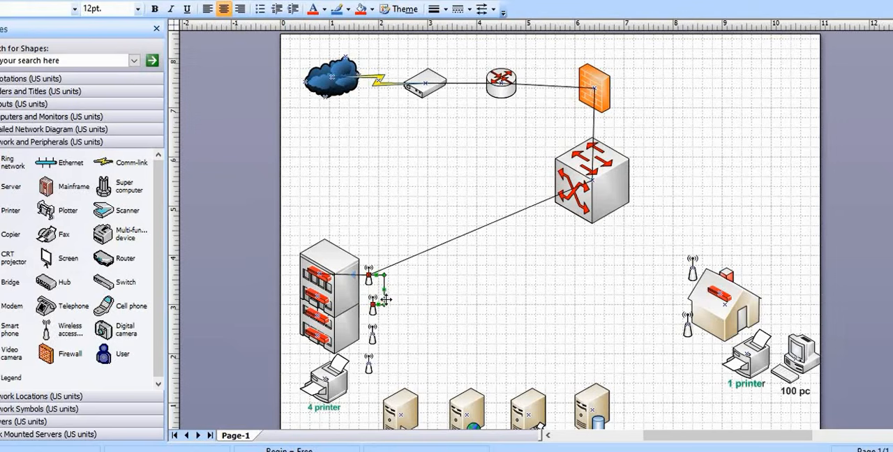
right_click(383, 301)
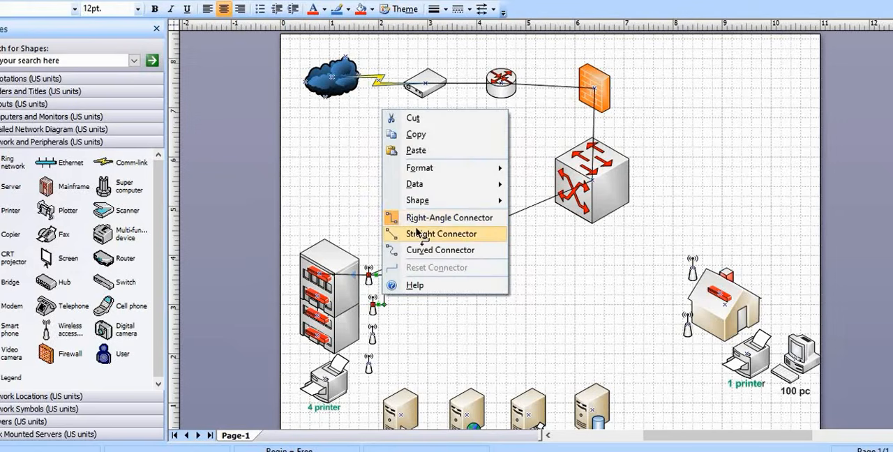
left_click(425, 238)
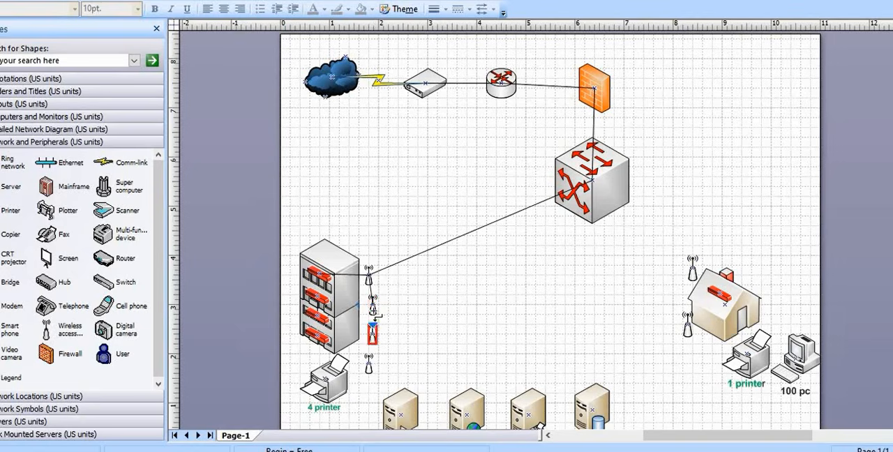
left_click_drag(375, 315, 374, 334)
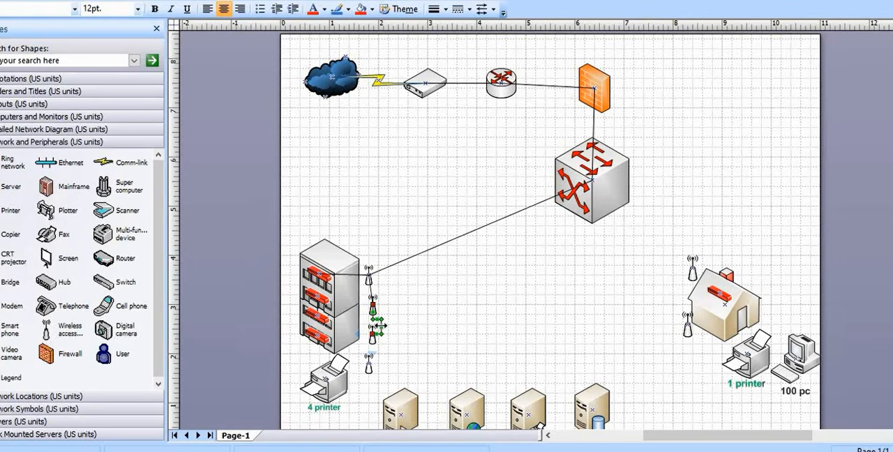
right_click(378, 326)
left_click(420, 263)
left_click(411, 342)
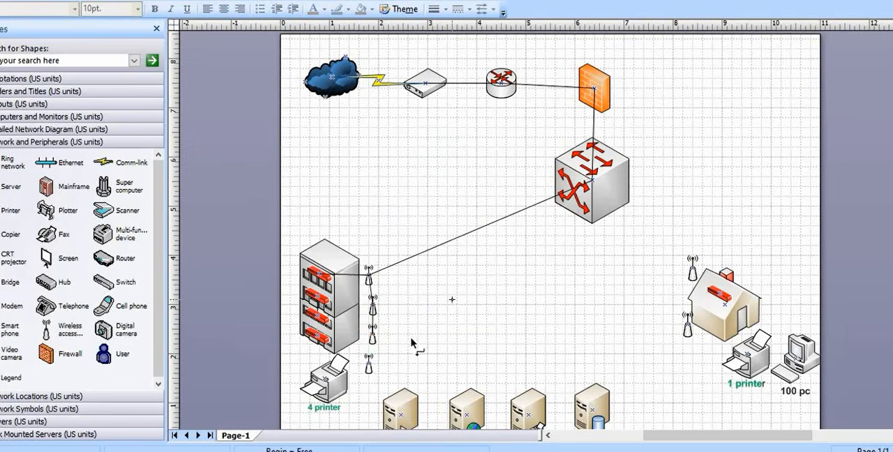
Join the building's third and lowest access points with a straight connector
left_click_drag(372, 347, 370, 361)
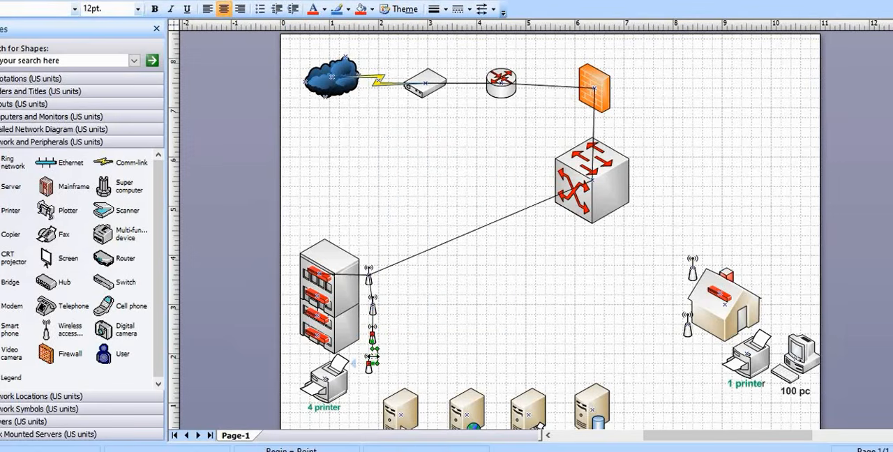
right_click(371, 357)
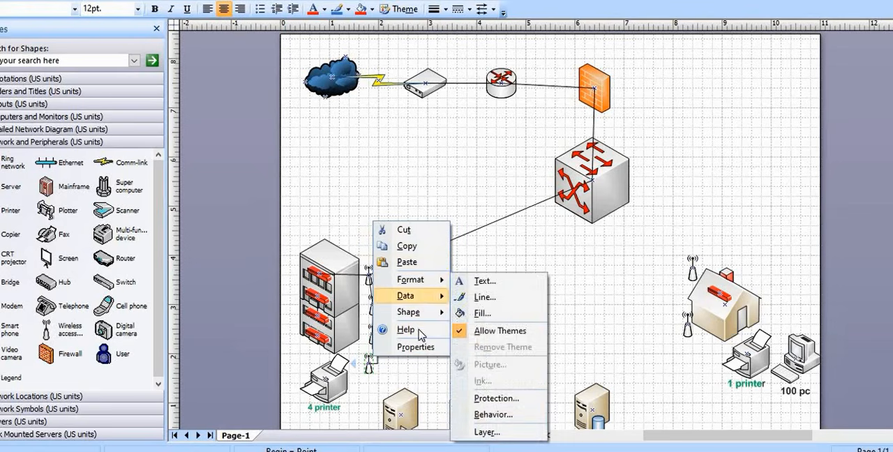
left_click(415, 361)
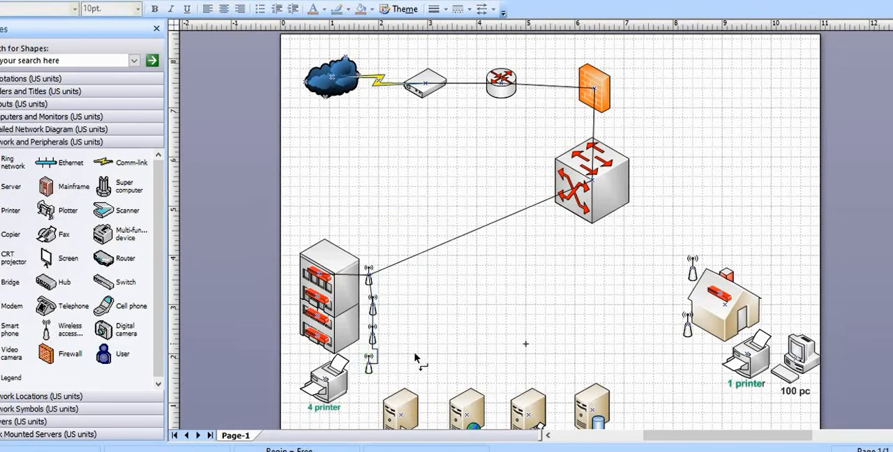
right_click(376, 359)
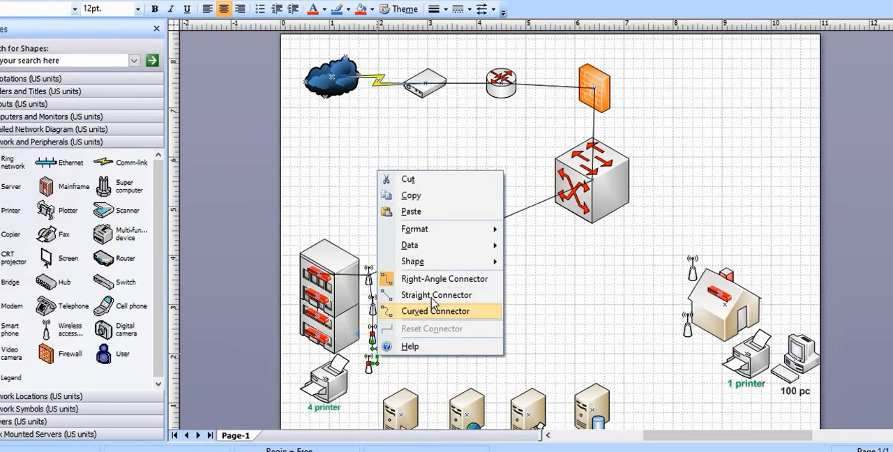
left_click(434, 310)
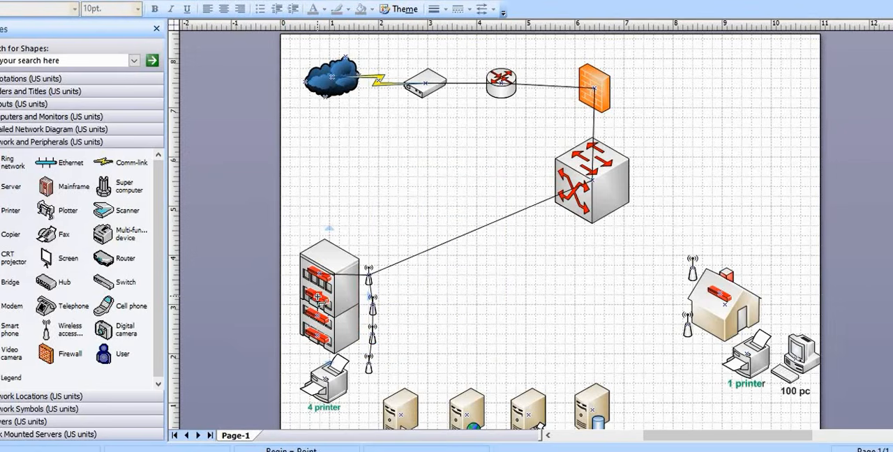
Connect the building's three lower floor switches to the second, third and fourth access points with straight connectors
left_click_drag(345, 303, 373, 306)
right_click(349, 305)
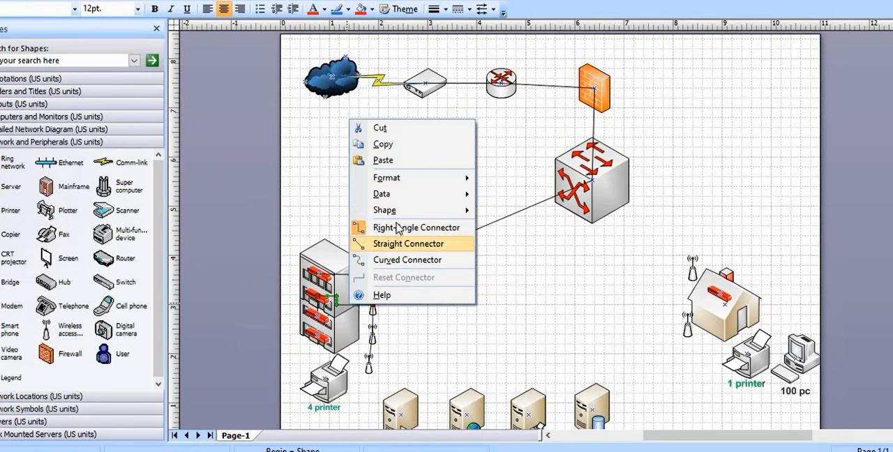
left_click(399, 245)
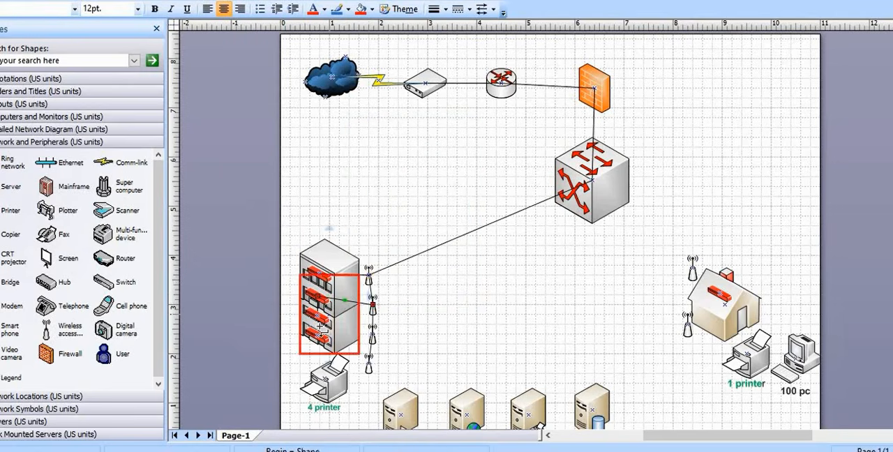
left_click_drag(318, 316, 370, 364)
right_click(354, 318)
left_click(391, 258)
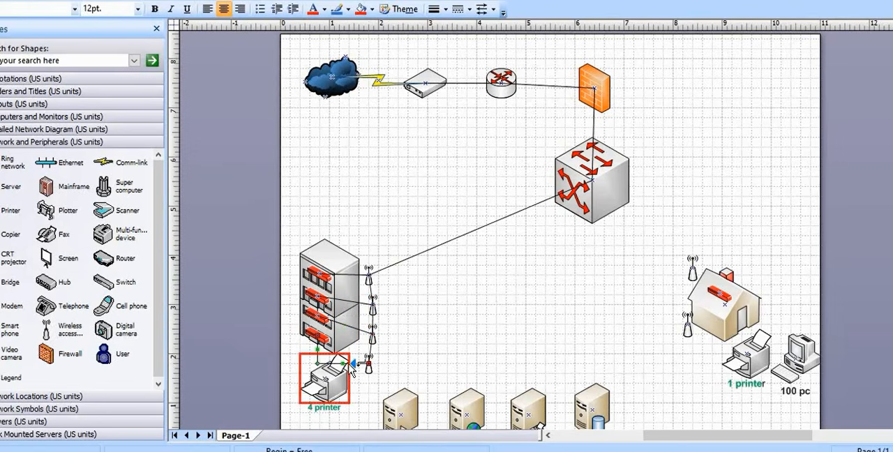
right_click(337, 363)
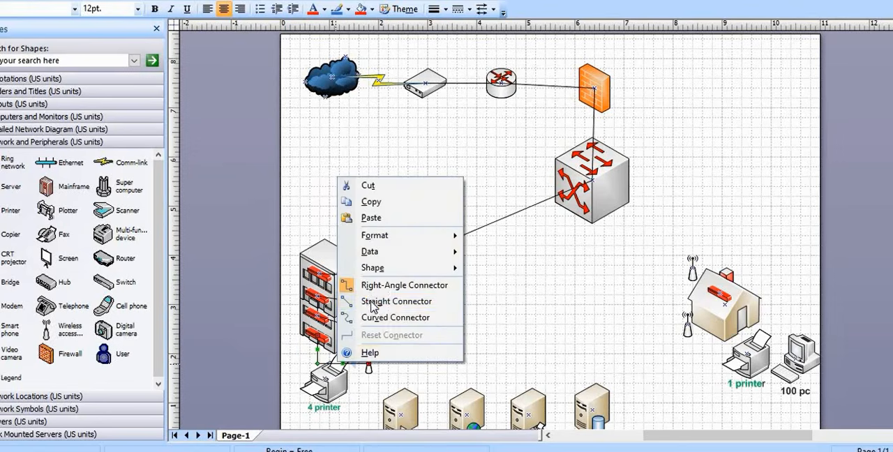
left_click(377, 302)
left_click(546, 317)
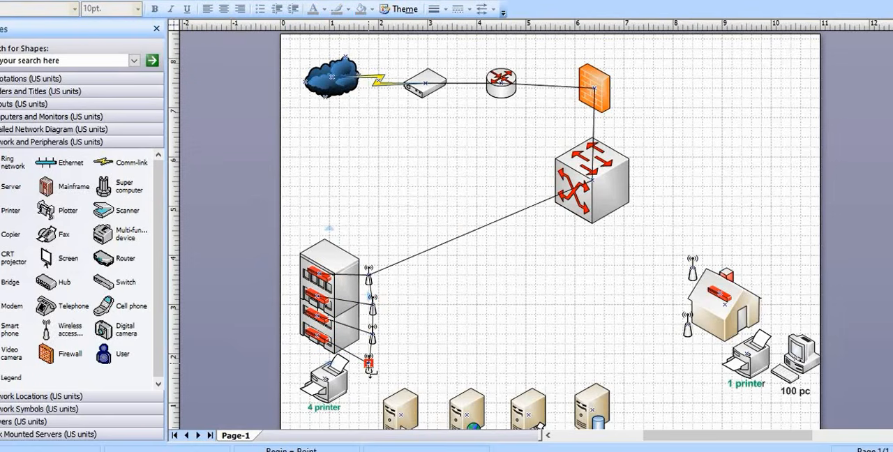
Move the building's lowest access point so it sits directly beneath the third one, clear of the printer
left_click(297, 0)
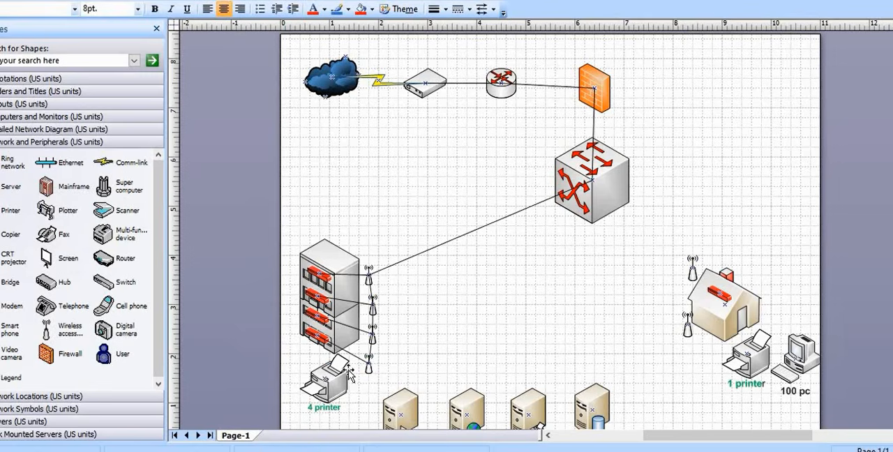
left_click_drag(374, 370, 383, 367)
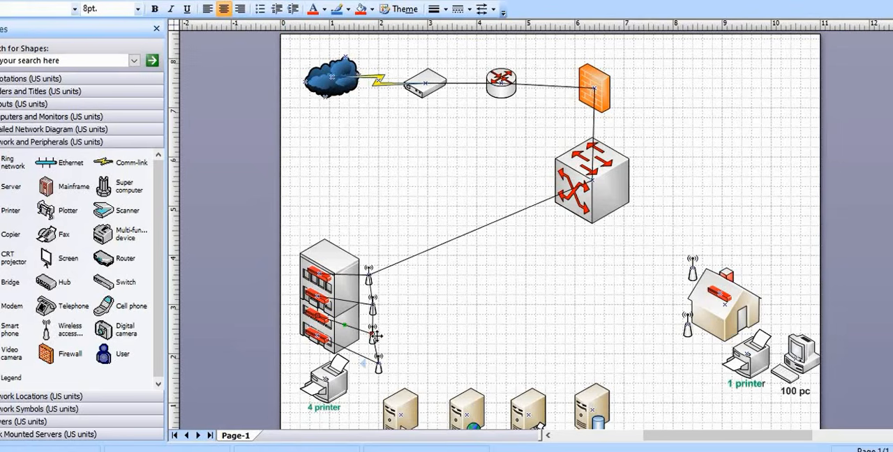
left_click(375, 337)
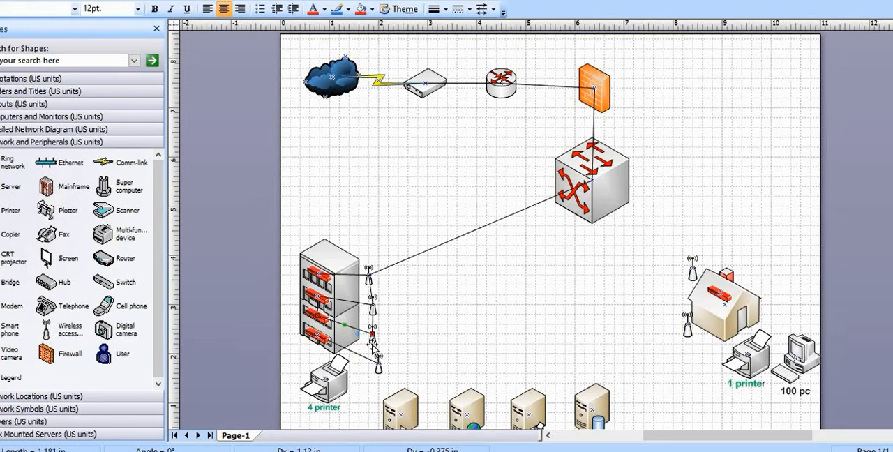
left_click(380, 366)
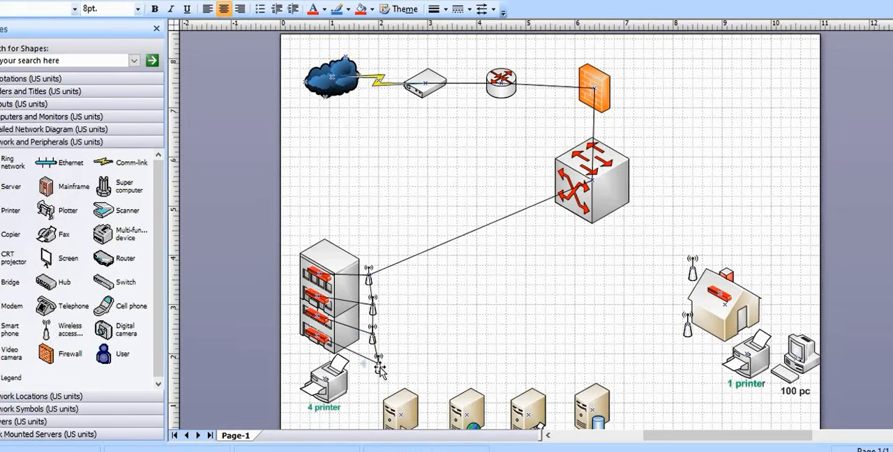
left_click_drag(379, 366, 372, 356)
left_click(411, 361)
left_click(416, 338)
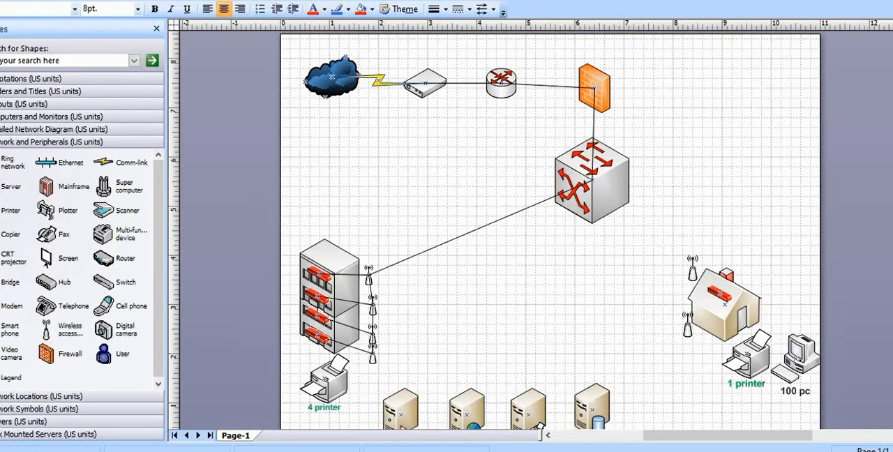
Link the core switch to the upper access point beside the house with a straight connector
key("ctrl+3")
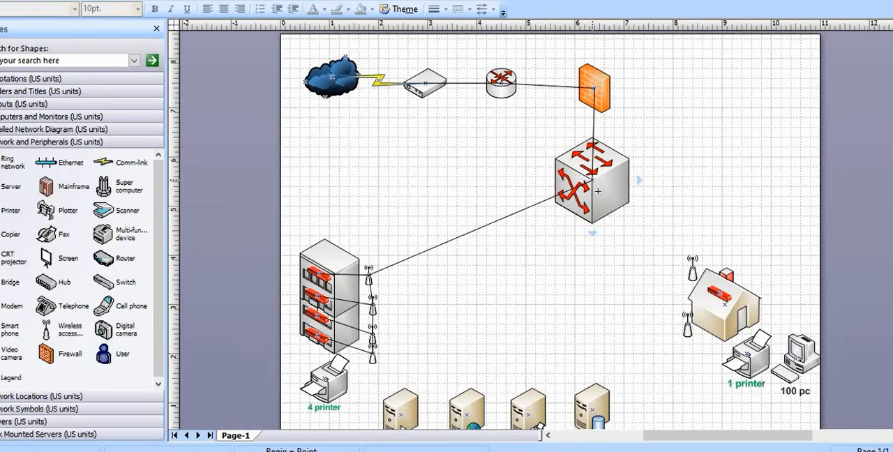
mouse_move(598, 191)
left_mouse_down()
mouse_move(647, 246)
mouse_move(660, 292)
mouse_move(648, 302)
left_mouse_up()
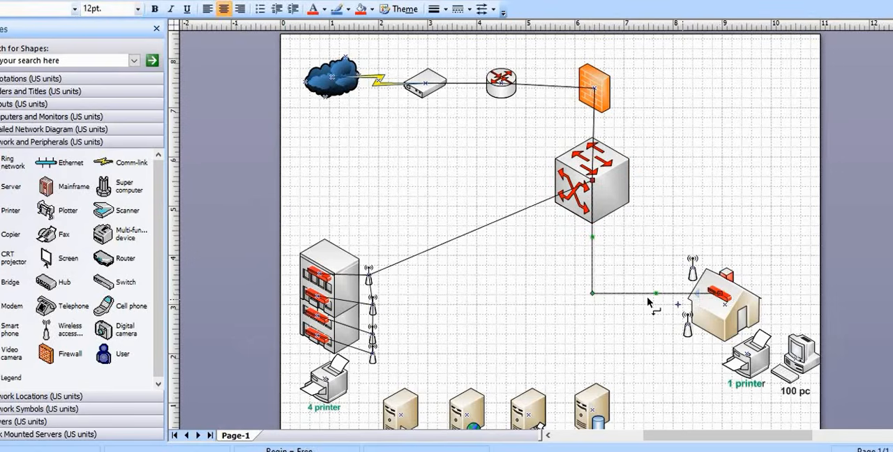
right_click(633, 294)
left_click(684, 231)
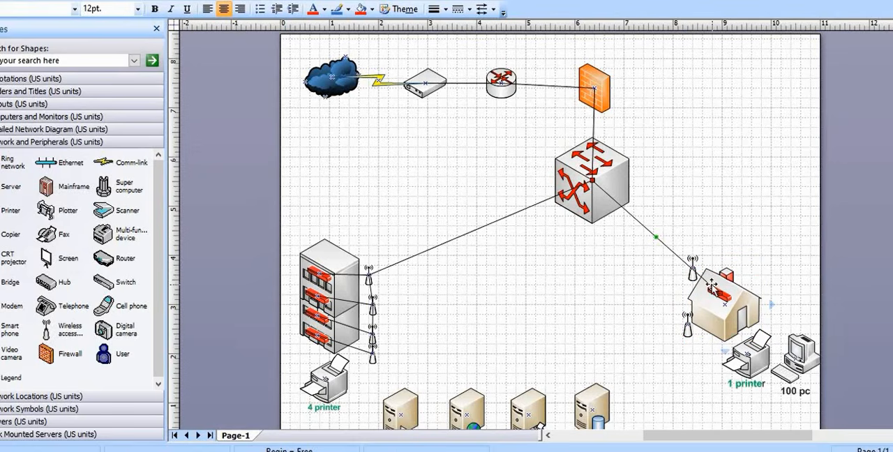
left_click_drag(713, 291, 690, 265)
left_click(731, 241)
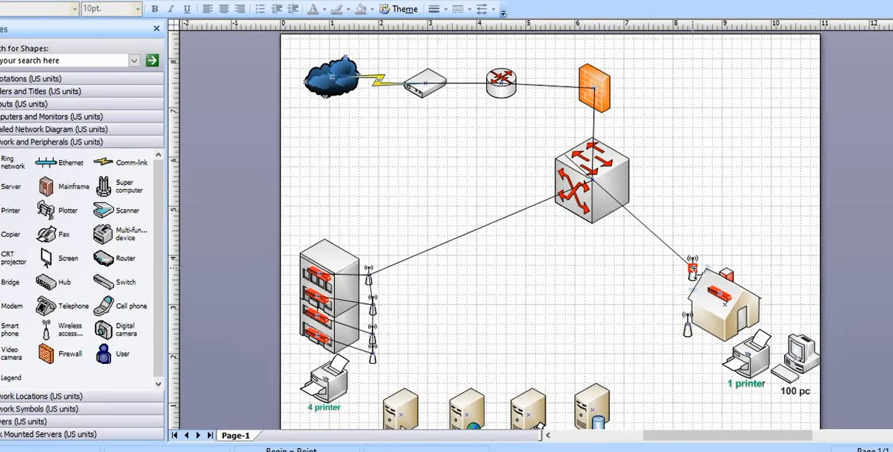
Join the two access points beside the house with a straight connector
left_click(687, 325)
left_click_drag(688, 318, 693, 267)
right_click(692, 301)
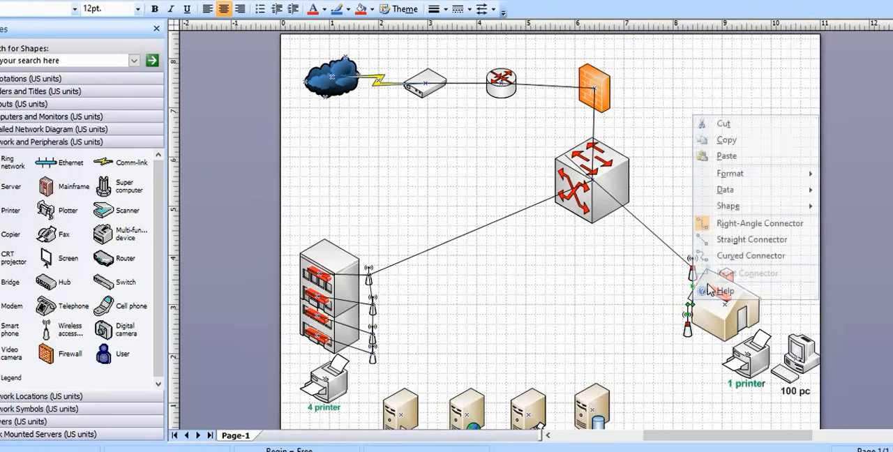
left_click(721, 241)
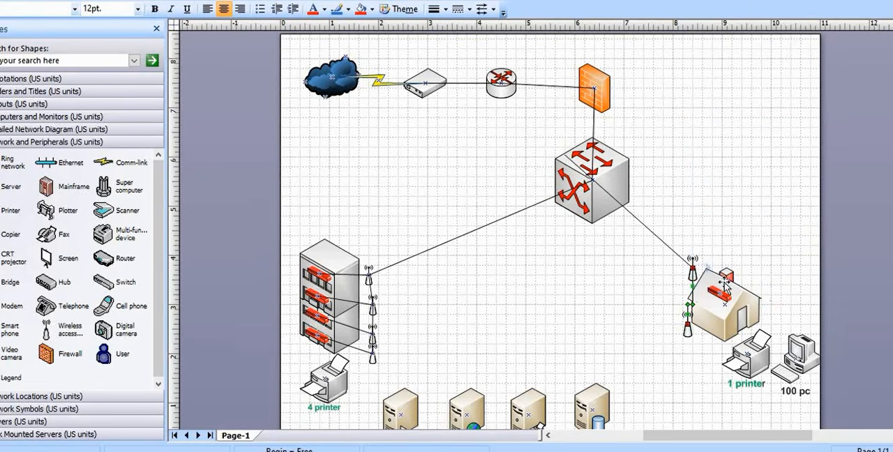
Connect the red switch on the house roof to the lower access point with a straight connector
left_click_drag(719, 293, 710, 328)
right_click(711, 328)
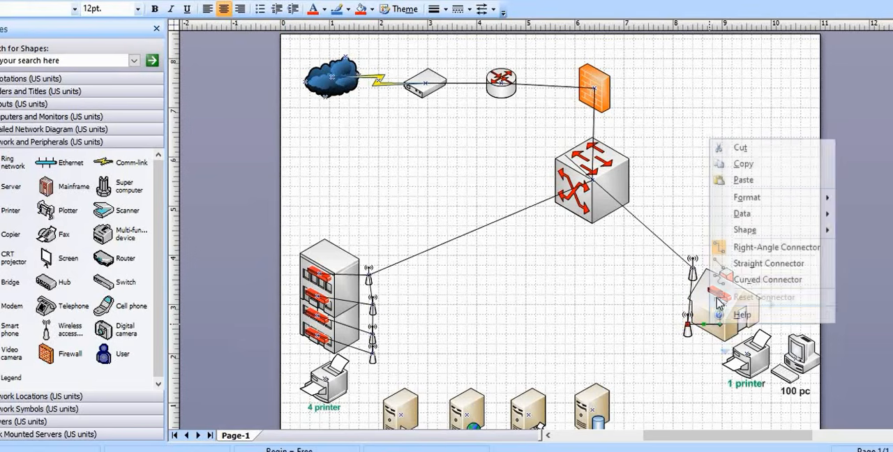
left_click(726, 263)
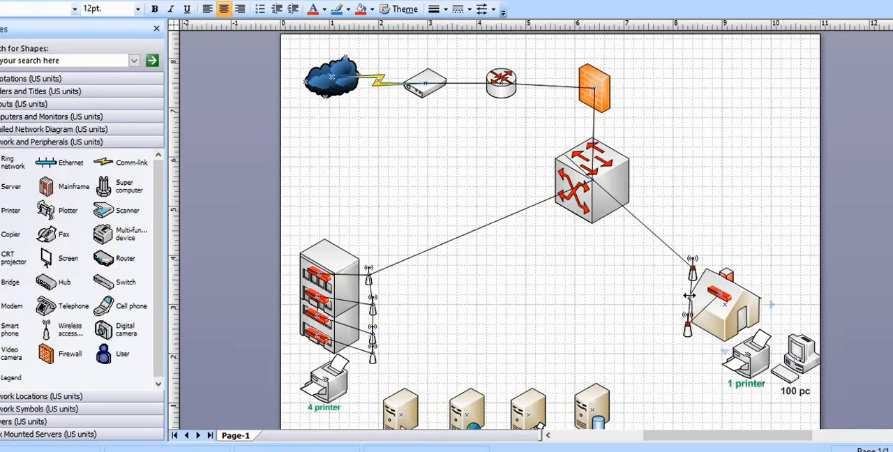
Remove the connector between the house's two access points and link the red roof switch to the upper access point with a straight connector
right_click(690, 296)
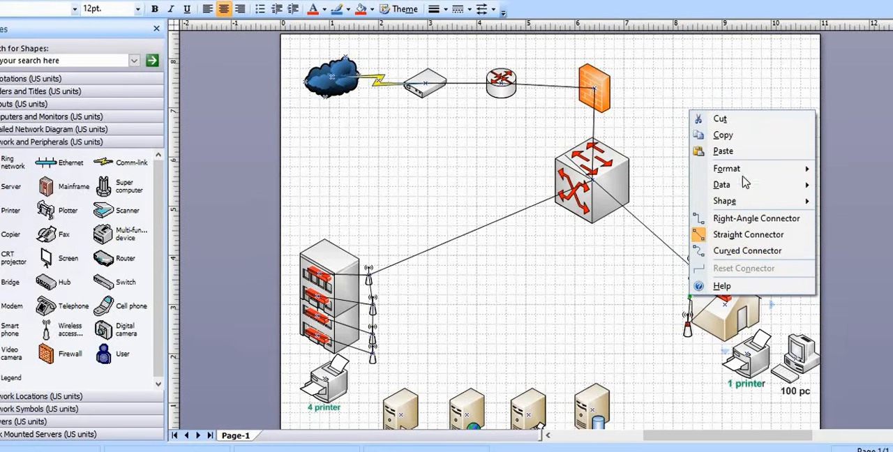
left_click(723, 134)
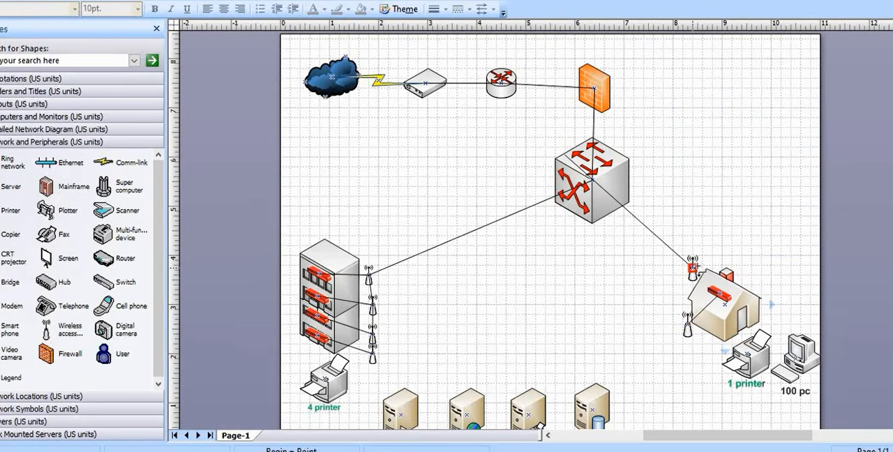
left_click_drag(720, 294, 693, 269)
right_click(717, 270)
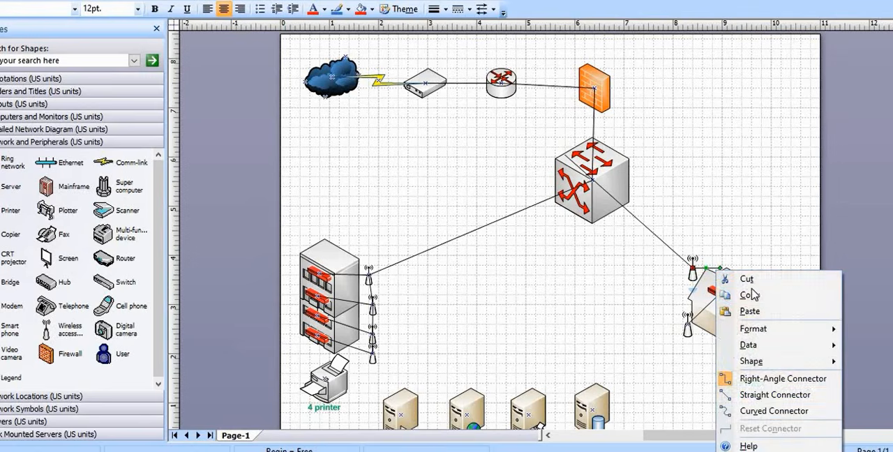
left_click(768, 395)
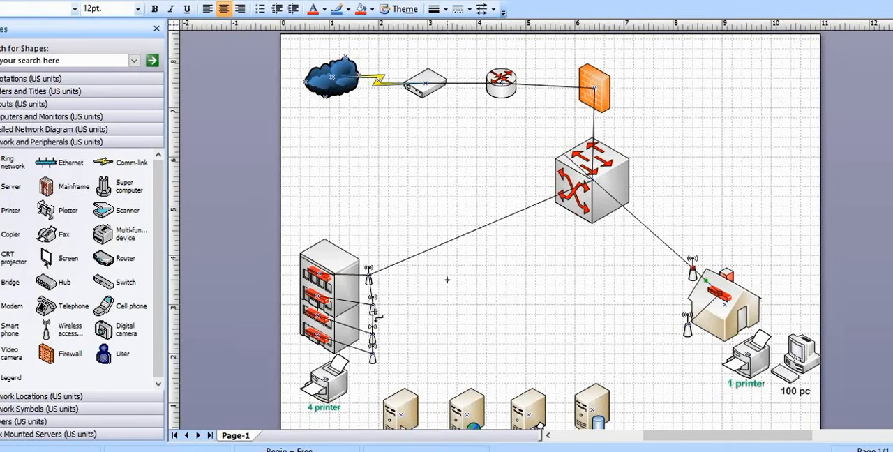
Remove the connectors that join the first, second and third access points beside the multi-storey building
right_click(374, 326)
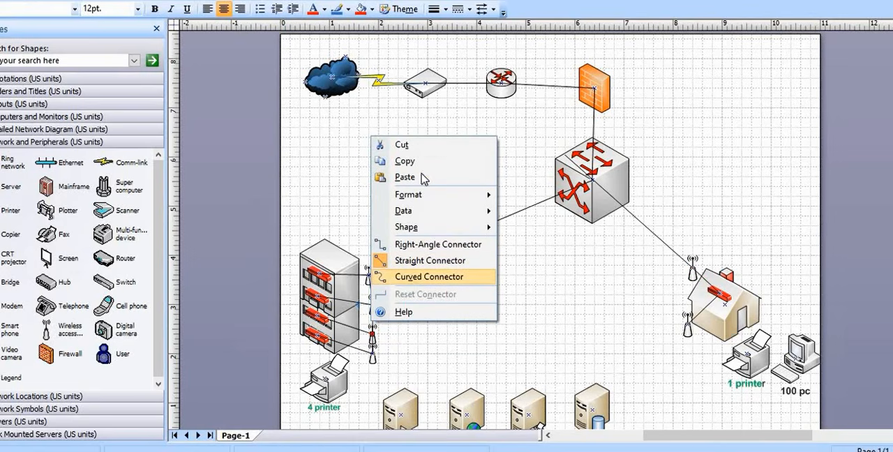
left_click(405, 144)
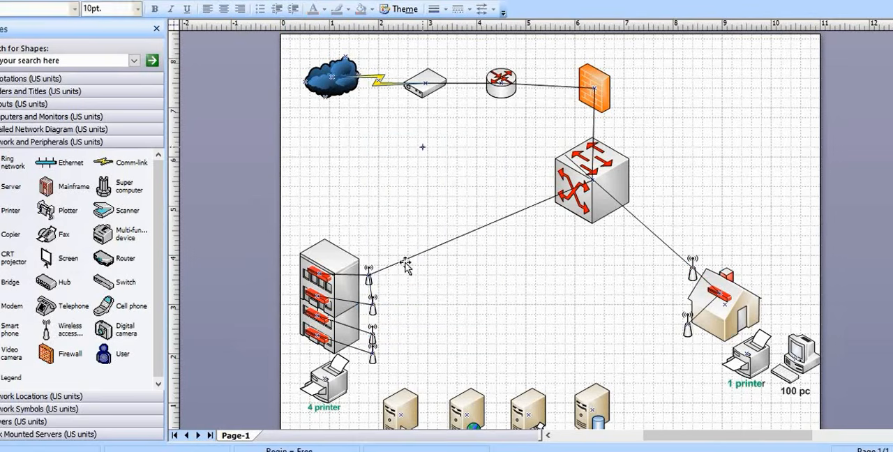
right_click(372, 293)
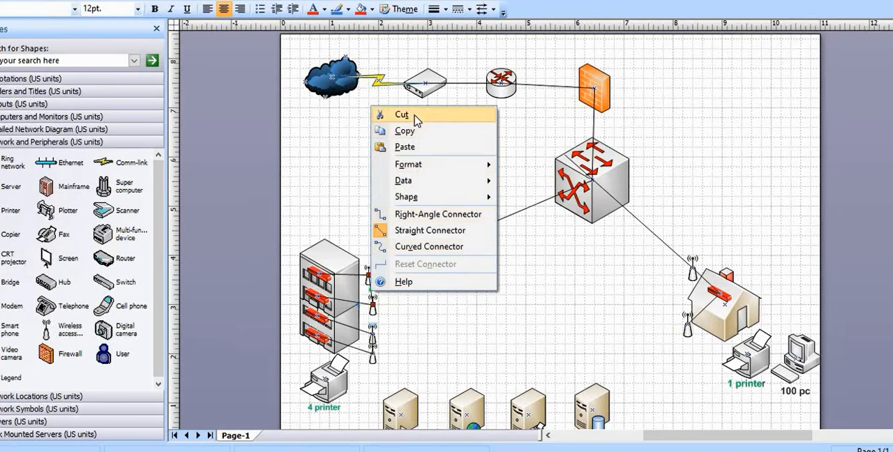
left_click(414, 117)
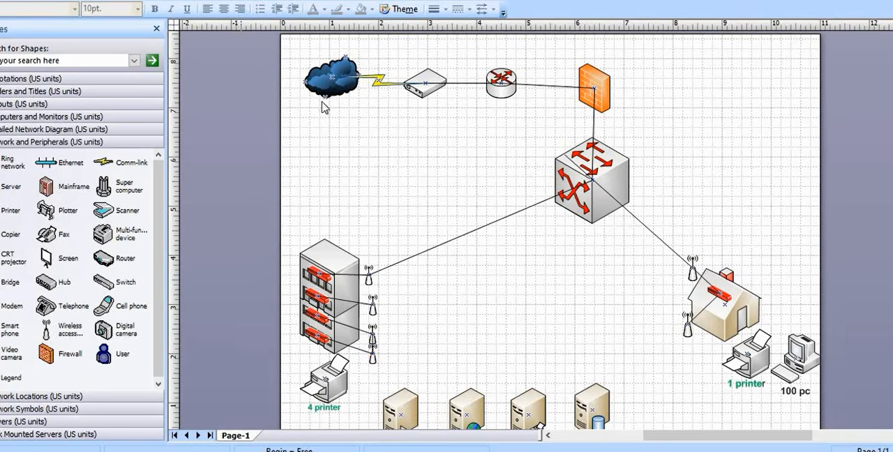
Move the building's lowest access point slightly down and remove the connector between it and the third access point
left_click(372, 359)
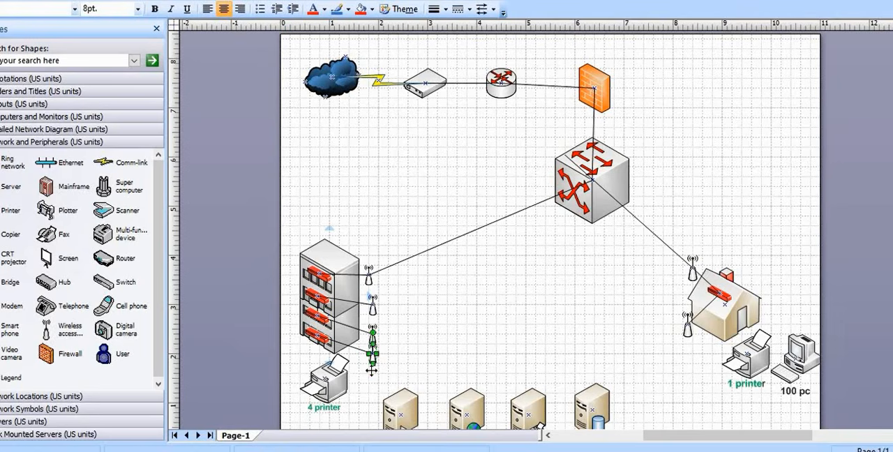
left_click_drag(372, 361, 371, 371)
left_click(421, 344)
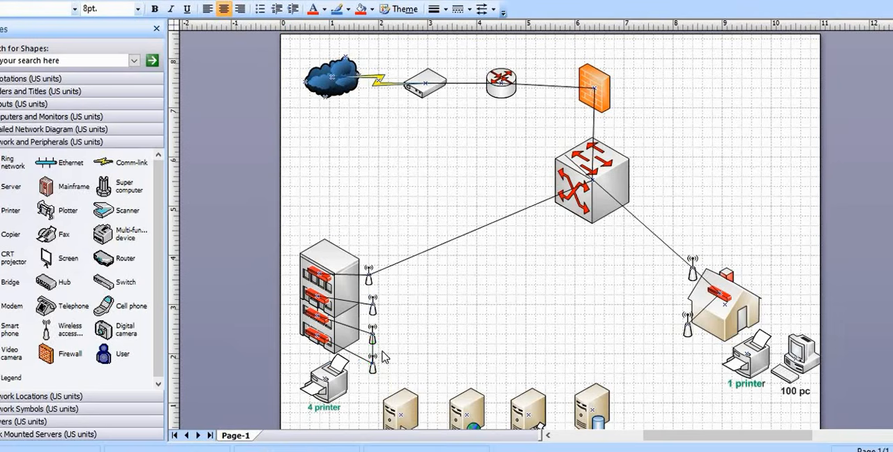
right_click(374, 347)
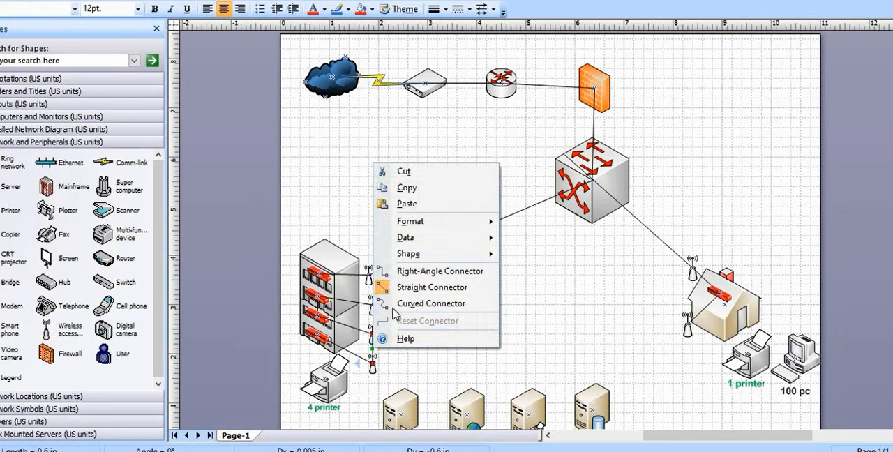
left_click(427, 176)
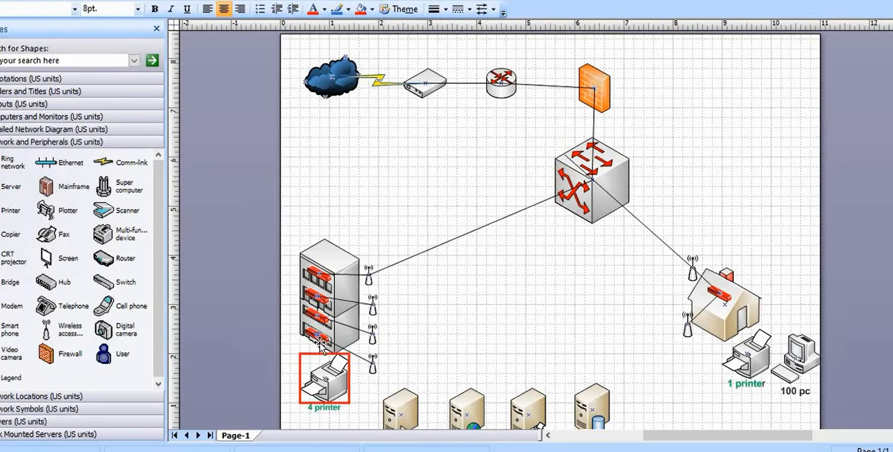
Chain the red switches on the building's four floors together with straight connectors, and save the drawing
left_click(320, 1)
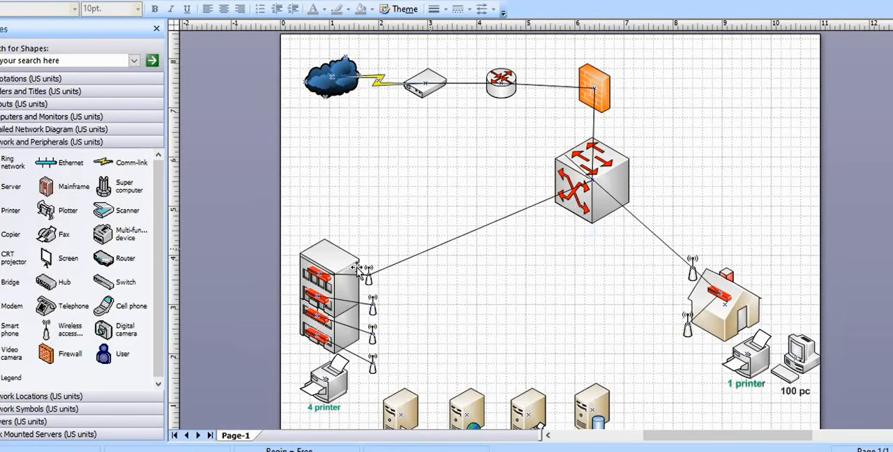
left_click(318, 287)
right_click(316, 285)
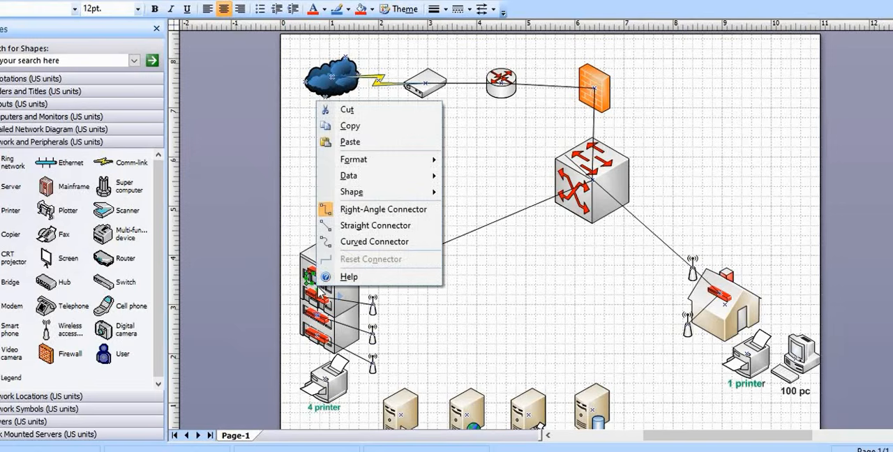
left_click(361, 229)
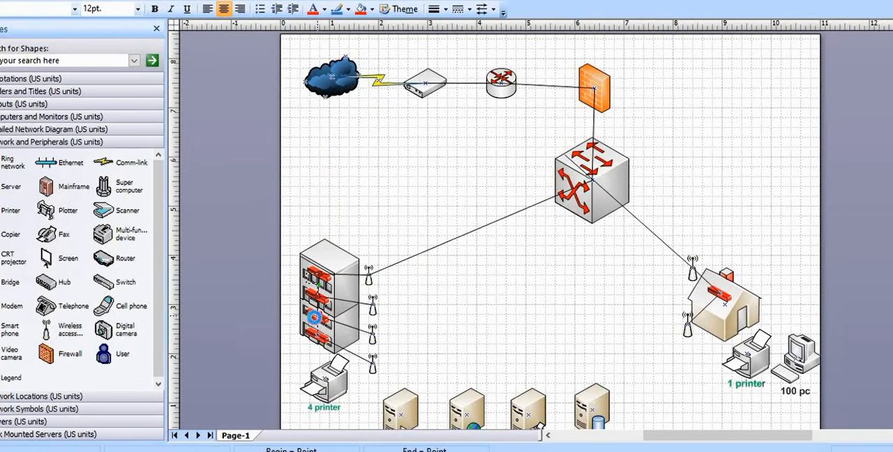
right_click(316, 321)
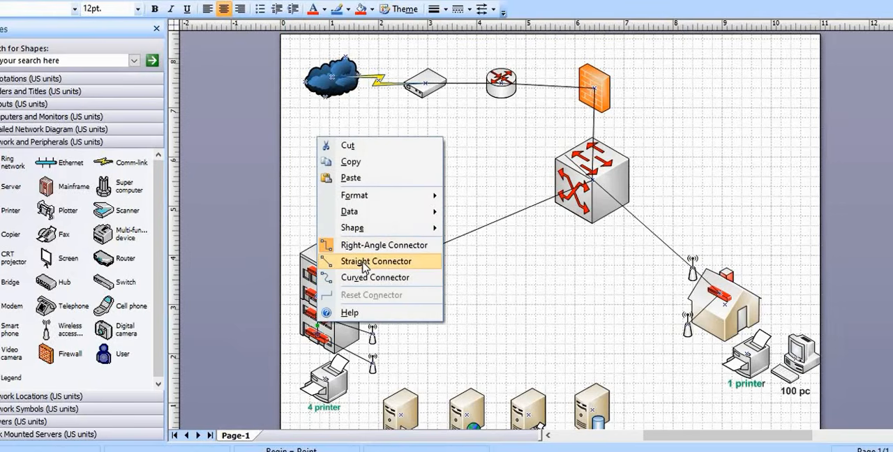
left_click(362, 263)
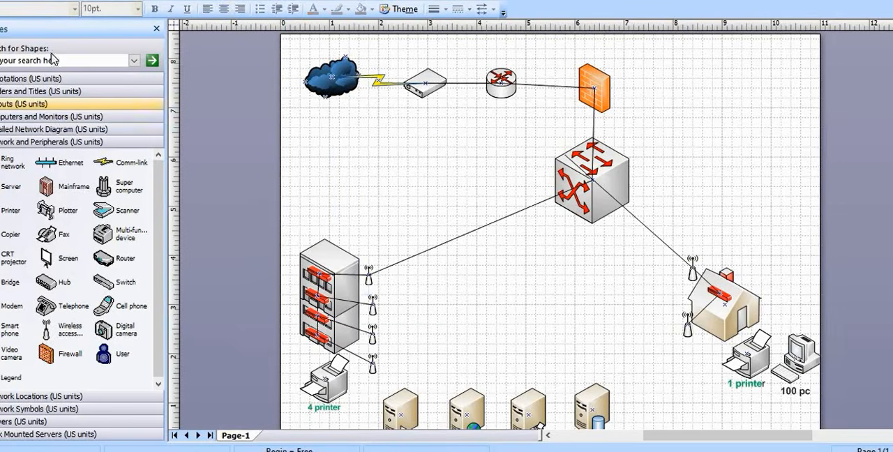
left_click(28, 2)
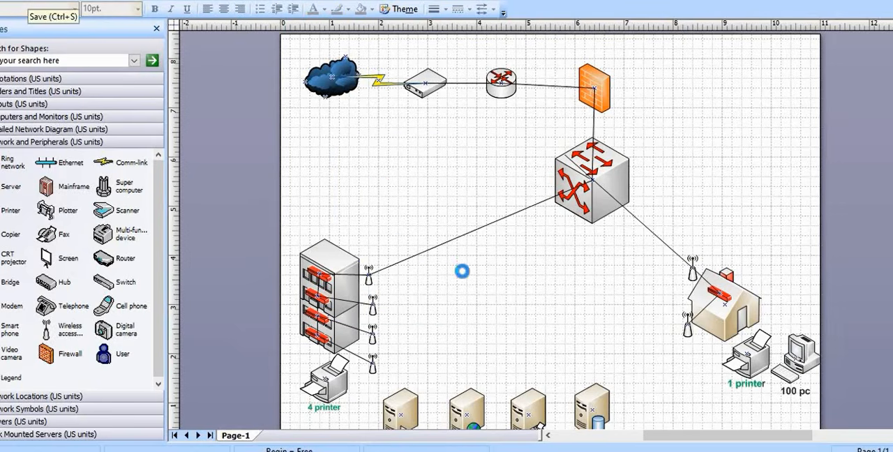
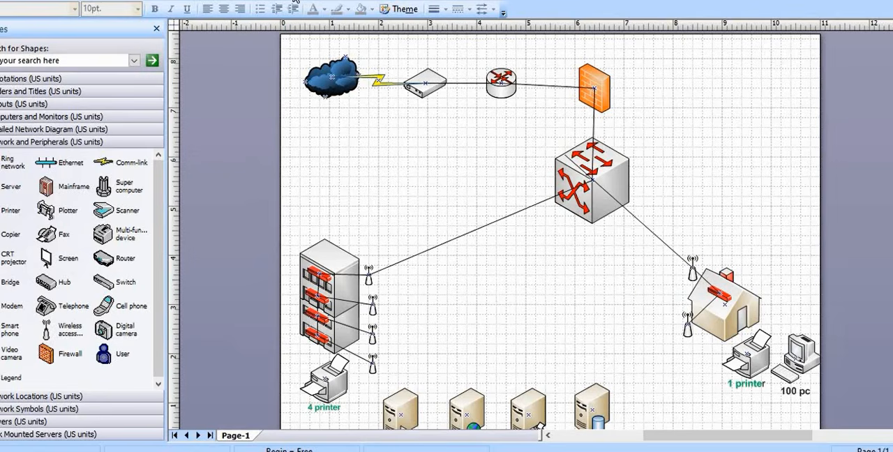
Label the large core switch below the firewall "Distribute switch"
left_click(587, 213)
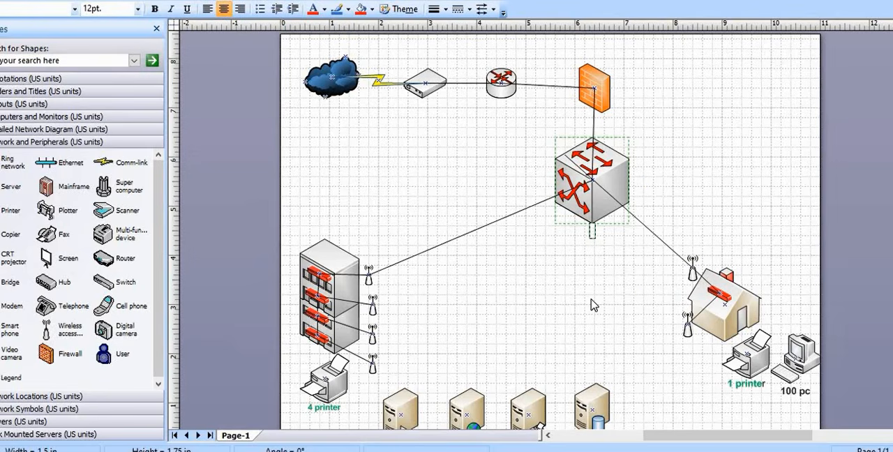
type("distribu")
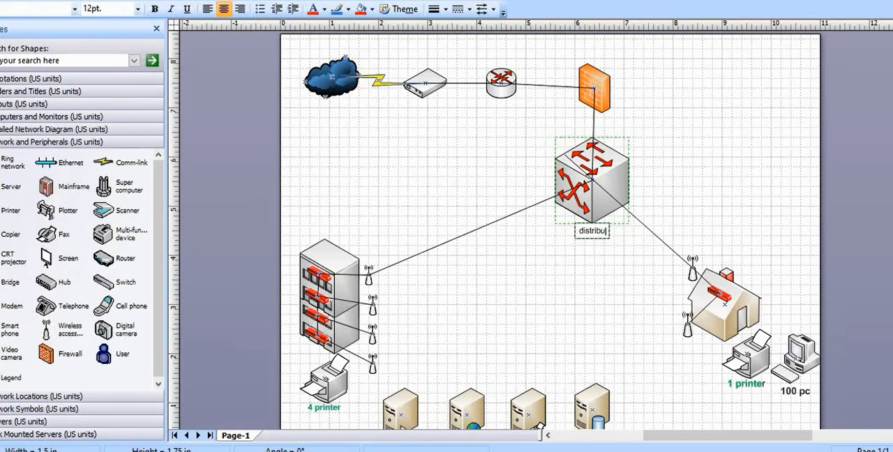
type("te sw")
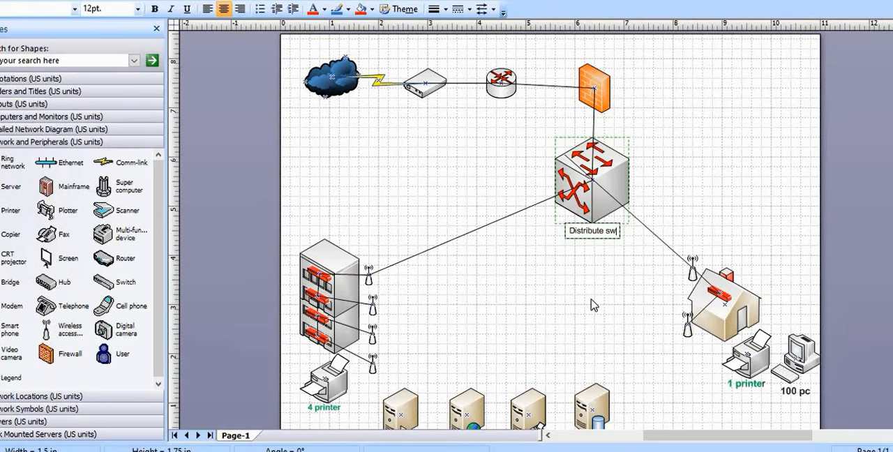
type("itch")
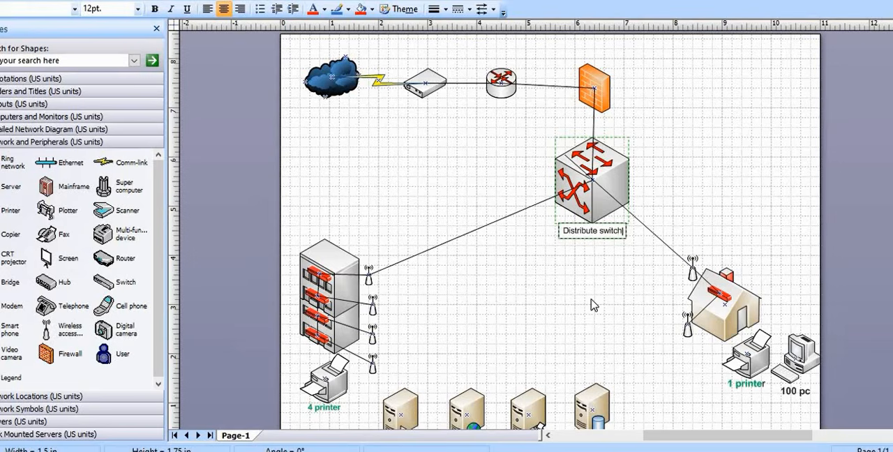
Format the "Distribute switch" label as bold 14 pt text
left_click_drag(626, 231, 564, 238)
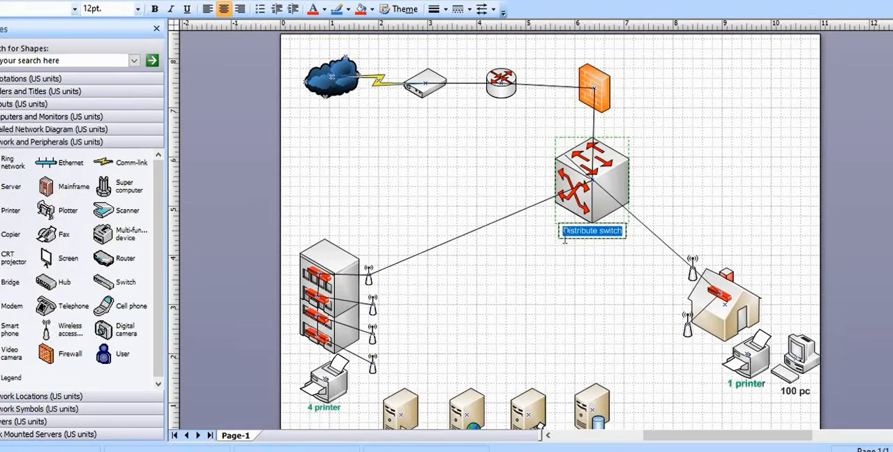
left_click(154, 9)
left_click(137, 8)
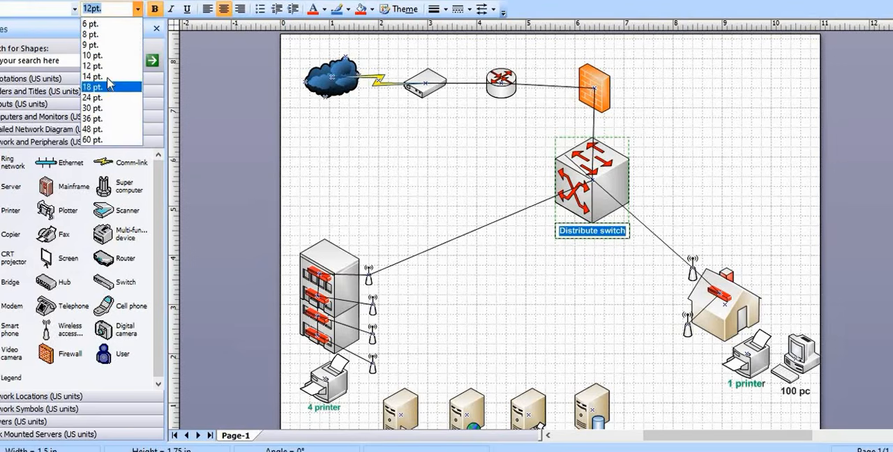
left_click(111, 77)
left_click(545, 270)
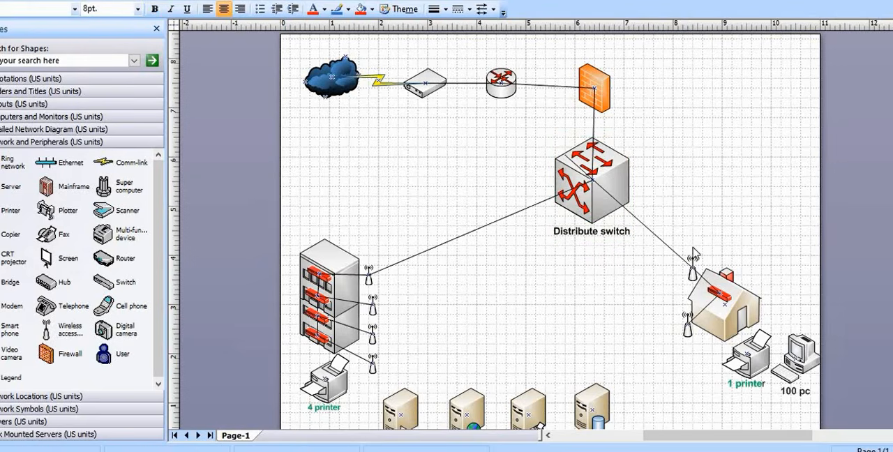
Label the orange firewall shape above the core switch "Firewall"
scroll(608, 195, "up", 3)
left_click(599, 198)
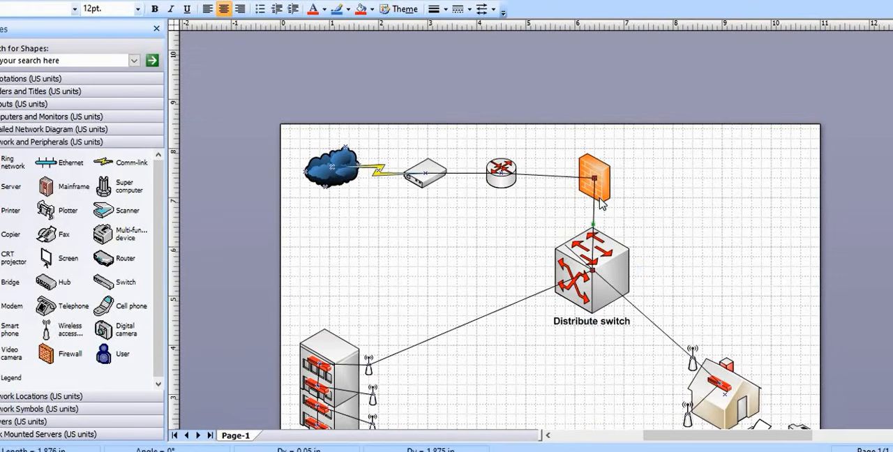
left_click(601, 199)
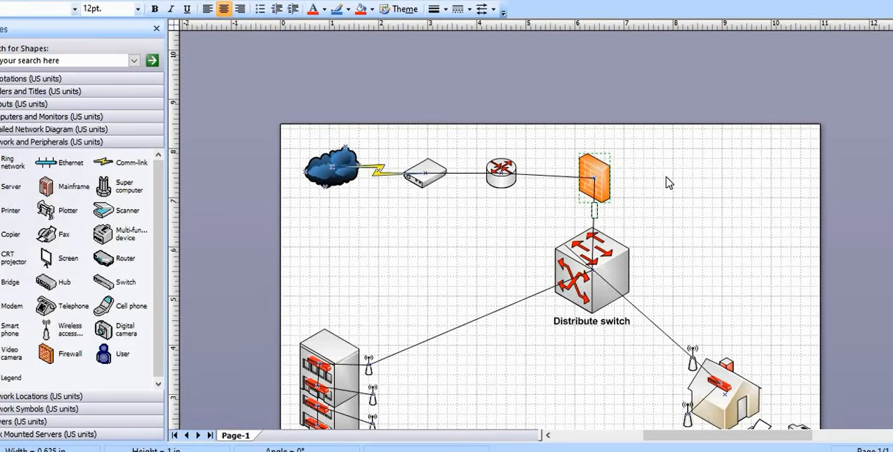
type("Router")
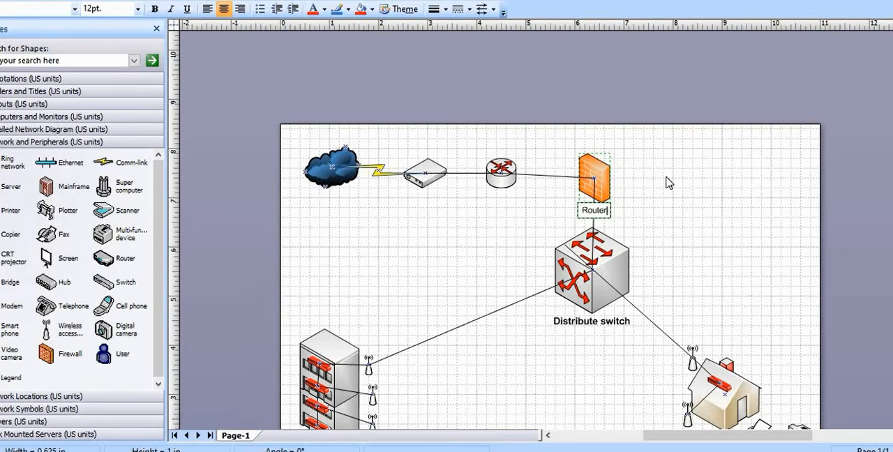
key("BackSpace")
key("BackSpace")
key("BackSpace")
key("BackSpace")
key("BackSpace")
key("BackSpace")
type("Firewall")
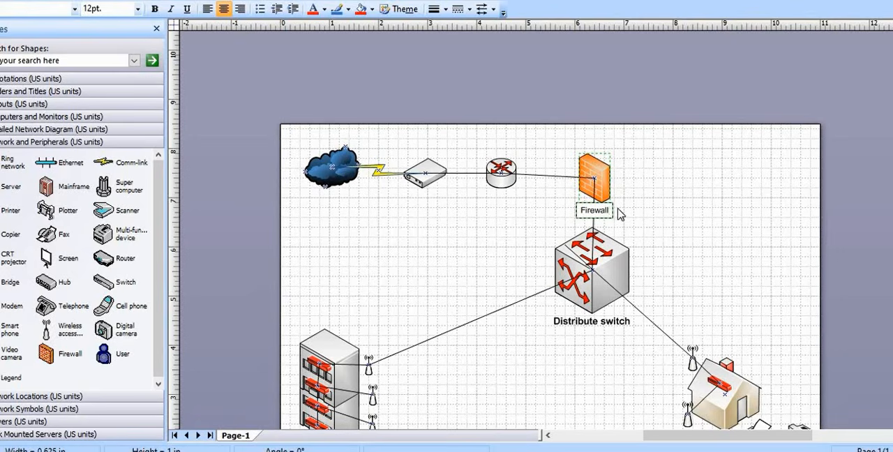
Format the "Firewall" label as bold 14 pt text
left_click_drag(610, 210, 582, 210)
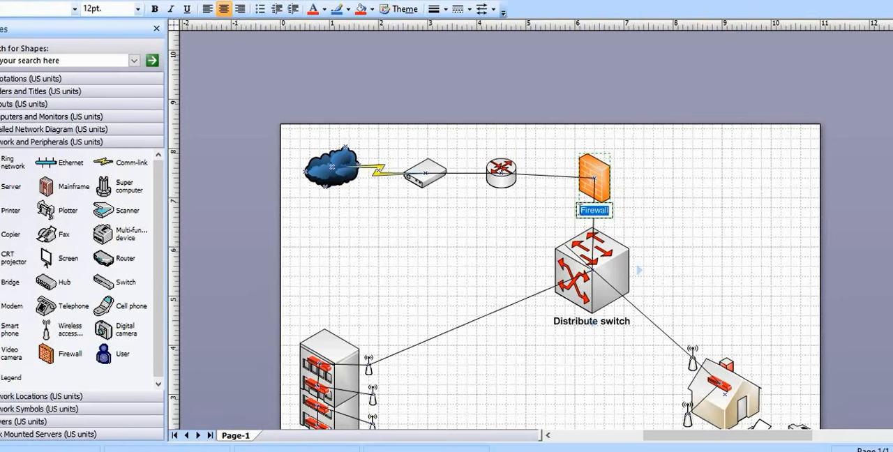
left_click(137, 8)
left_click(117, 77)
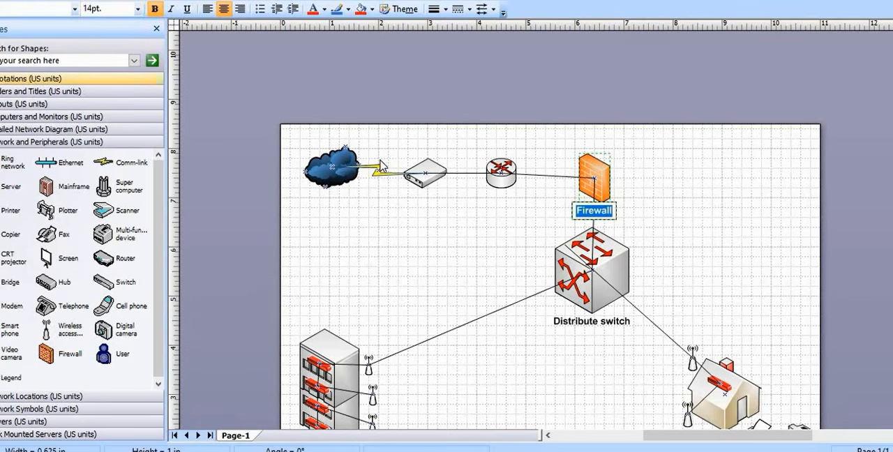
left_click(444, 217)
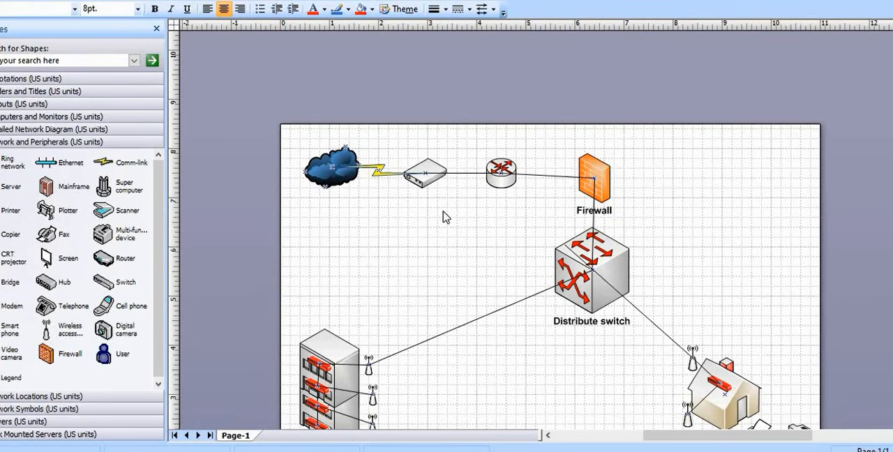
Label the round router shape "Router" and format the label as bold 14 pt text
left_click(502, 183)
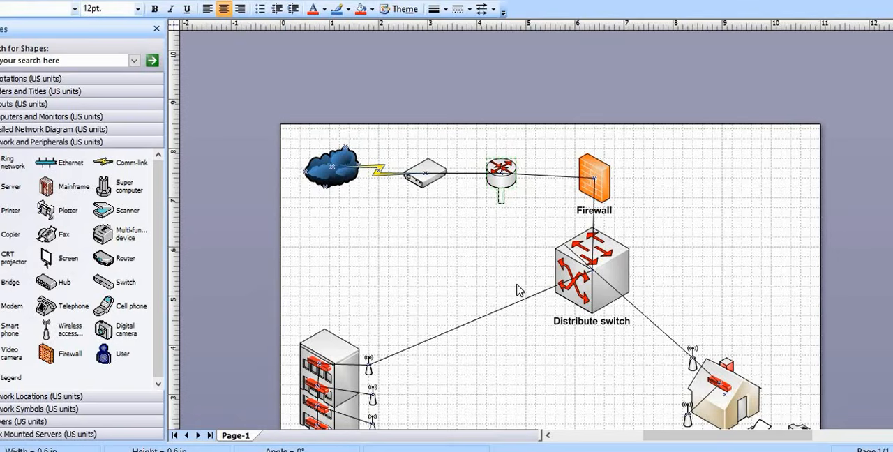
type("Router")
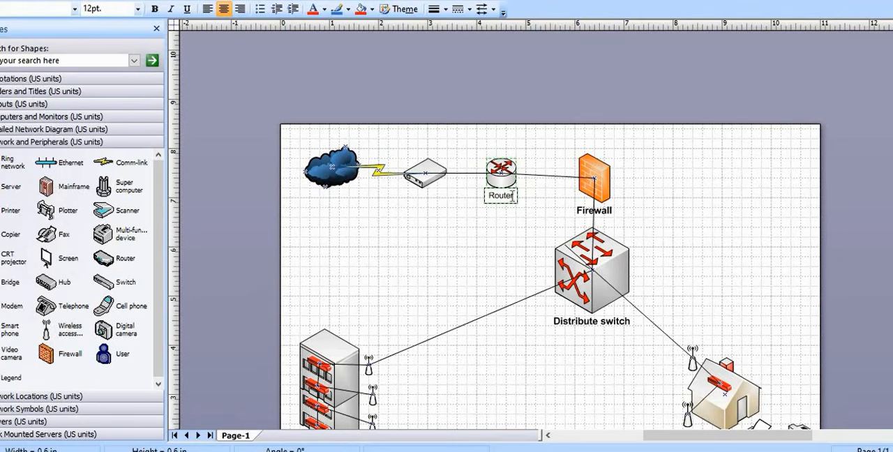
left_click_drag(515, 196, 487, 196)
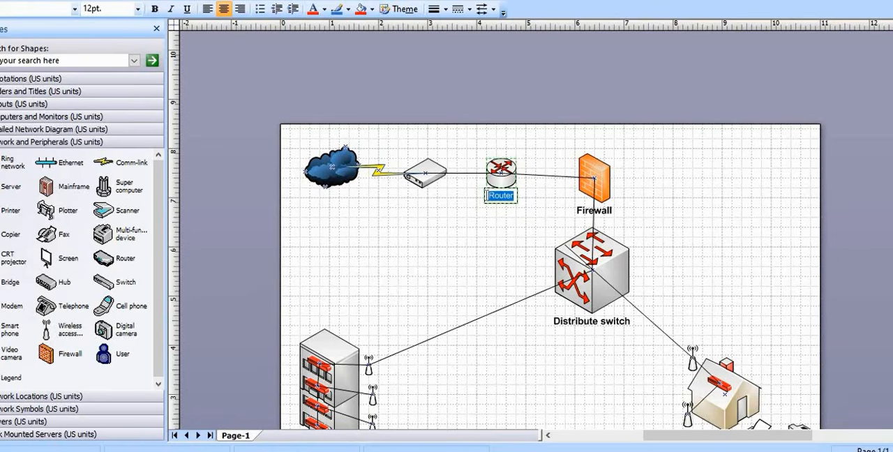
left_click(137, 8)
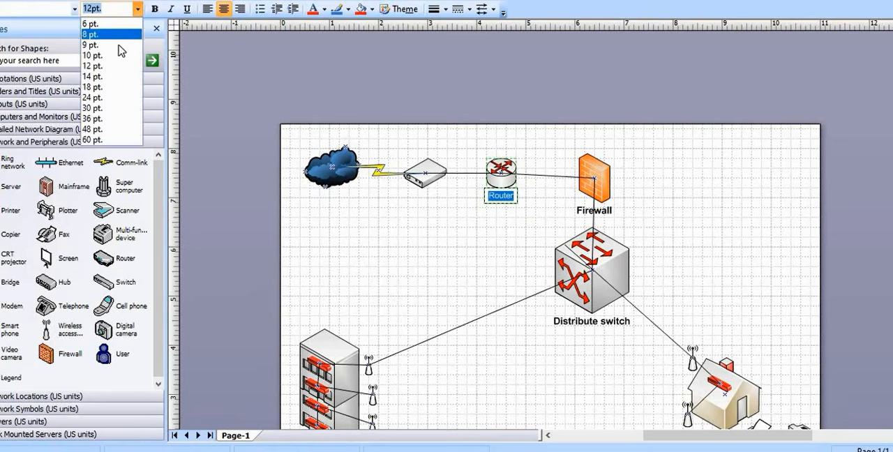
left_click(108, 76)
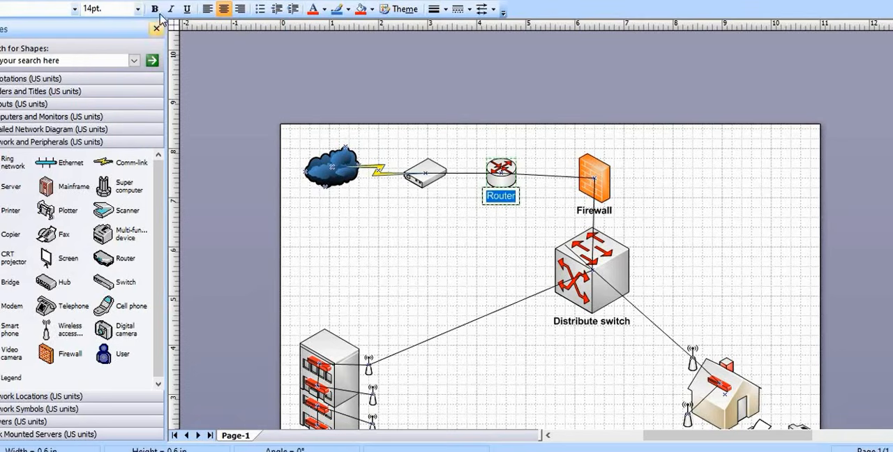
left_click(154, 8)
left_click(431, 252)
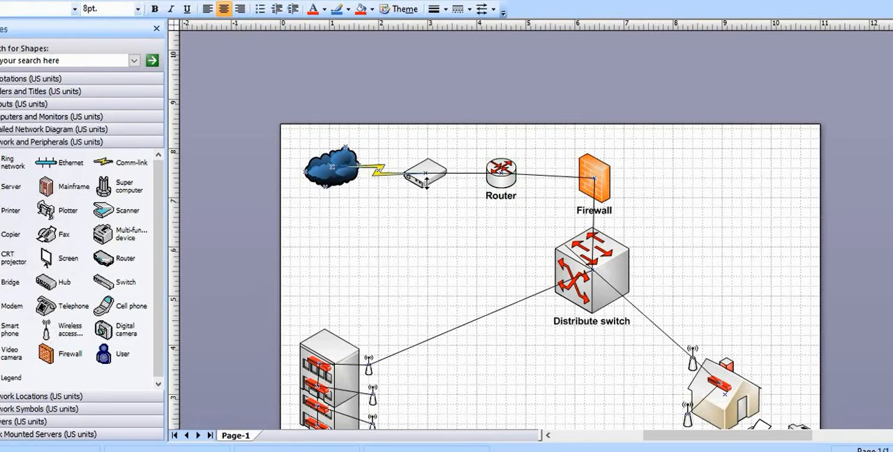
Label the modem shape beside the router "Modem" in bold 14 pt text
left_click(423, 187)
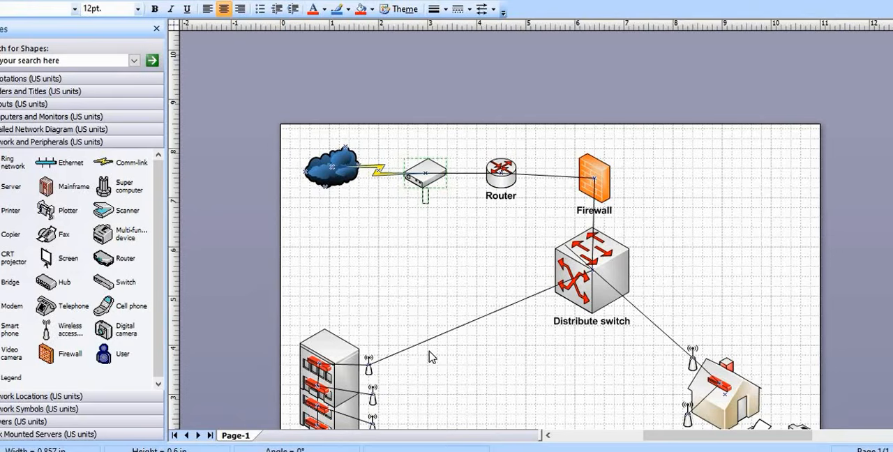
type("Modem")
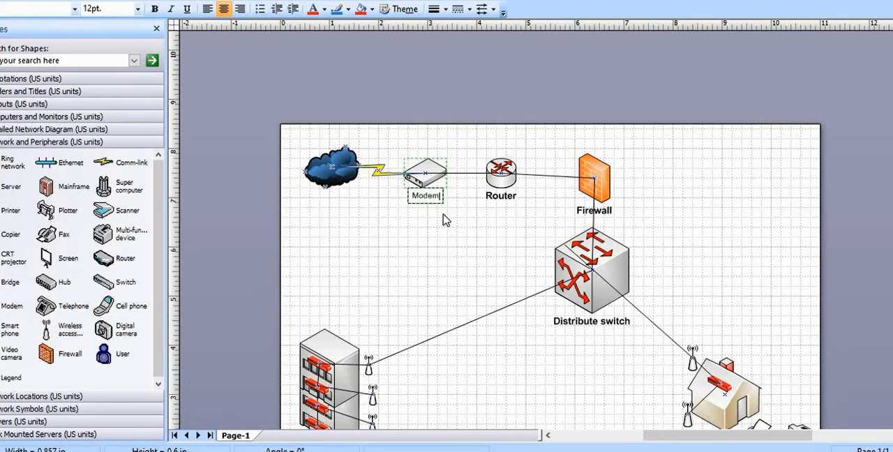
left_click_drag(436, 197, 414, 197)
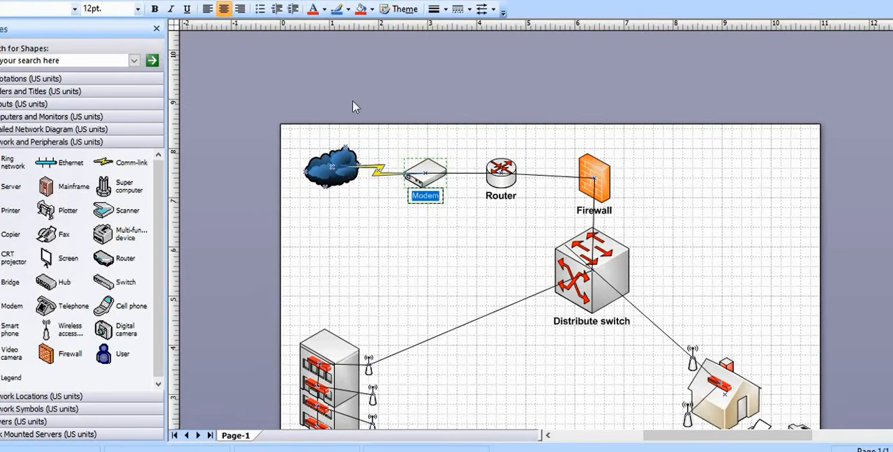
left_click(155, 9)
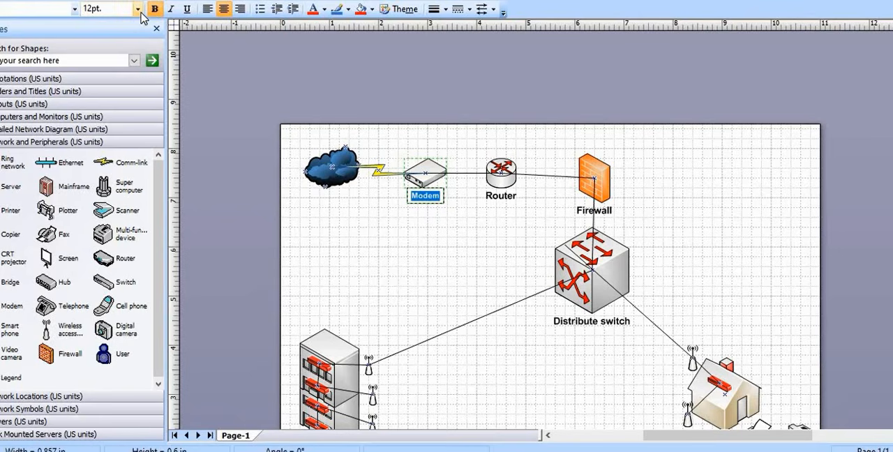
left_click(137, 8)
left_click(112, 77)
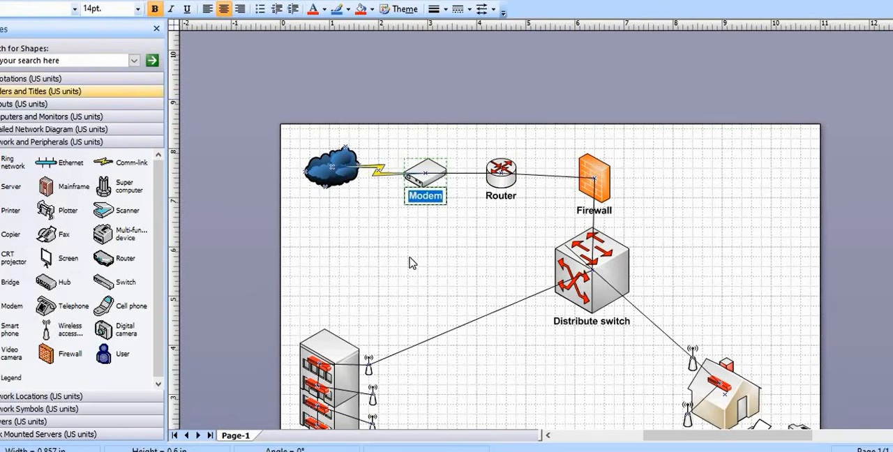
left_click(412, 264)
Add the text "Cloud" to the blue internet cloud shape
double_click(332, 183)
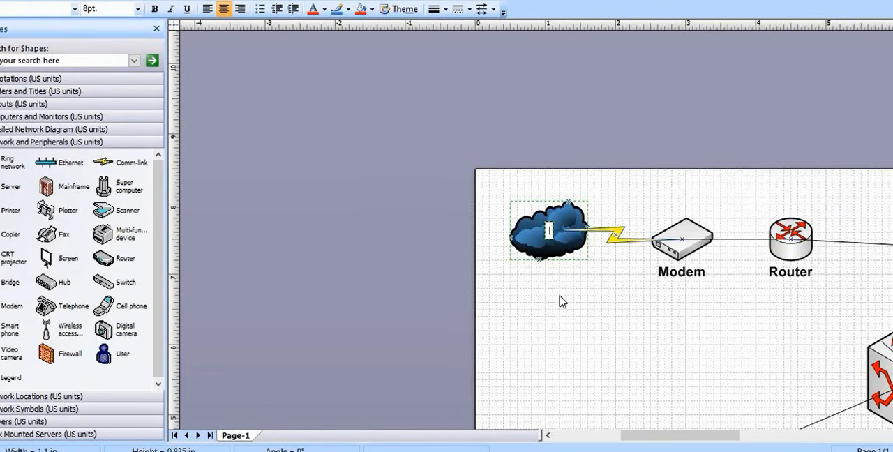
type("Cloud")
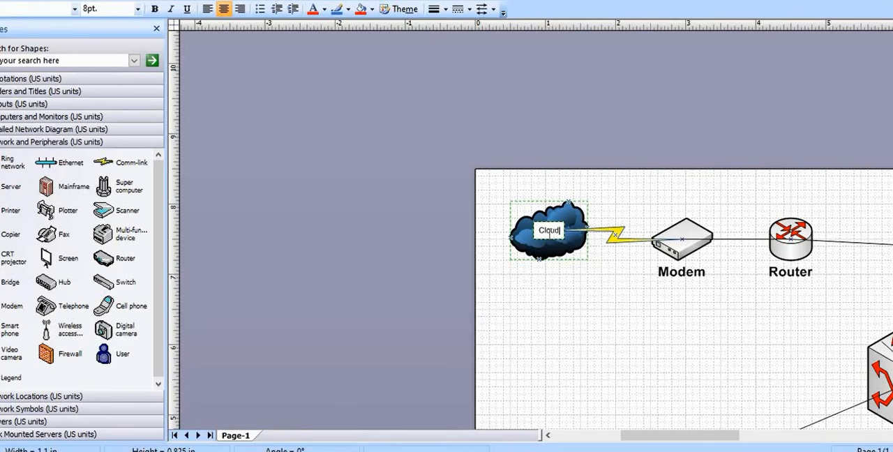
Format the "Cloud" text as bold 18 pt with a white font colour
left_click_drag(560, 230, 536, 230)
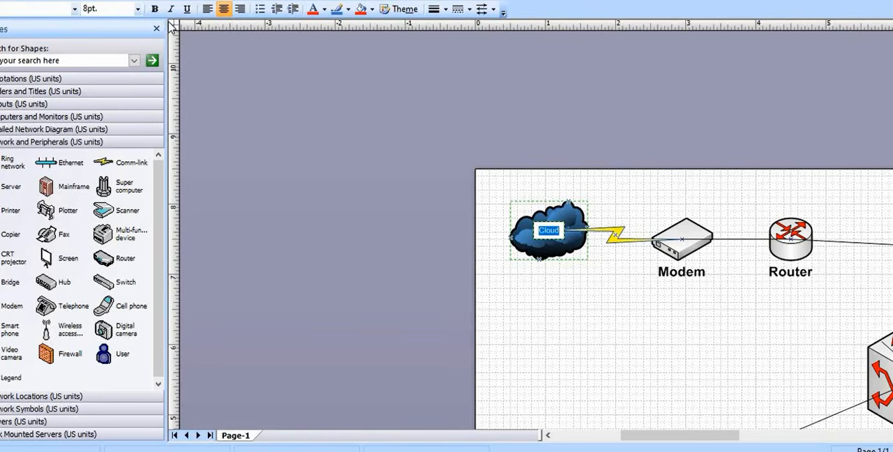
left_click(137, 9)
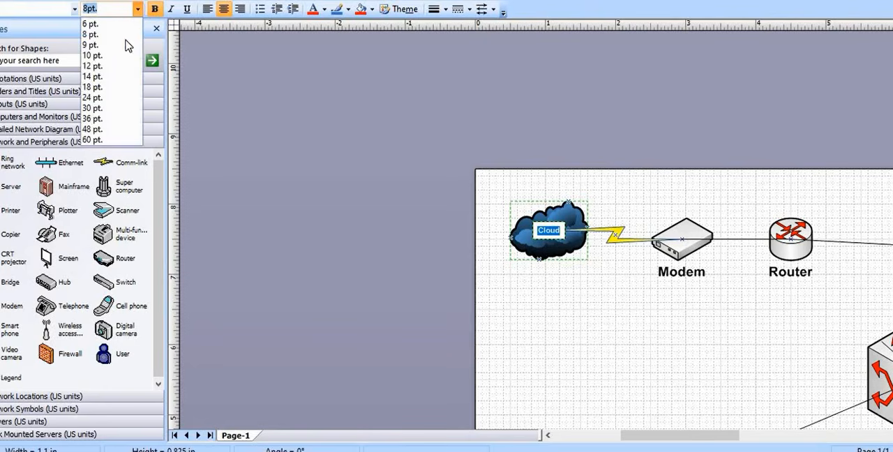
left_click(112, 88)
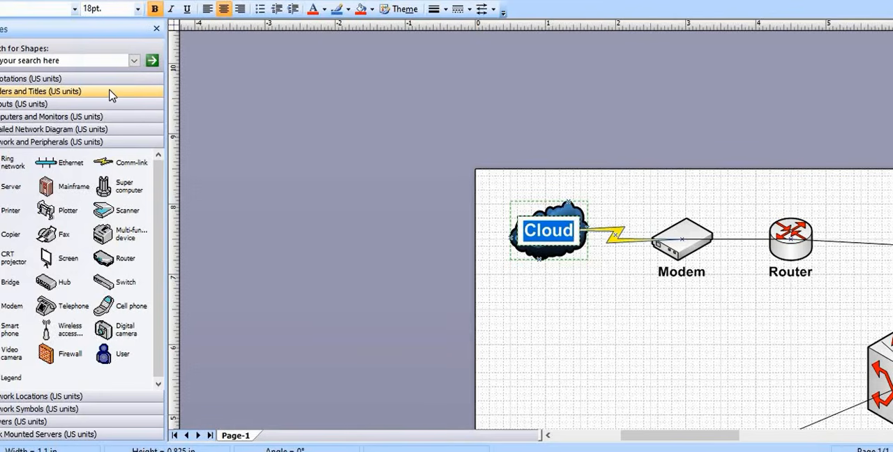
left_click(325, 9)
left_click(317, 69)
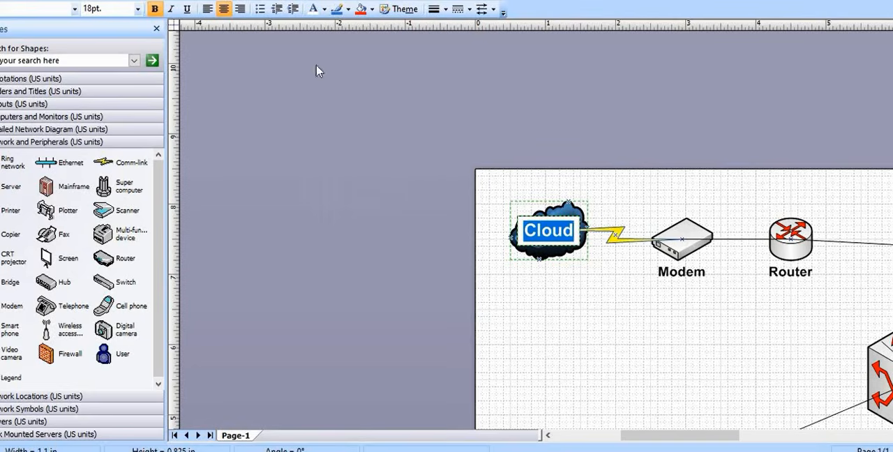
left_click(585, 309)
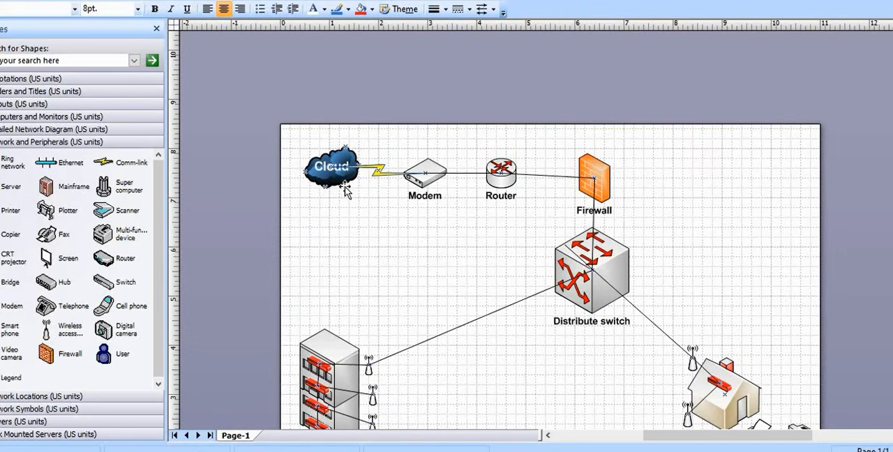
Label the yellow lightning link between the cloud and the modem "Comm-link"
scroll(384, 264, "down", 1)
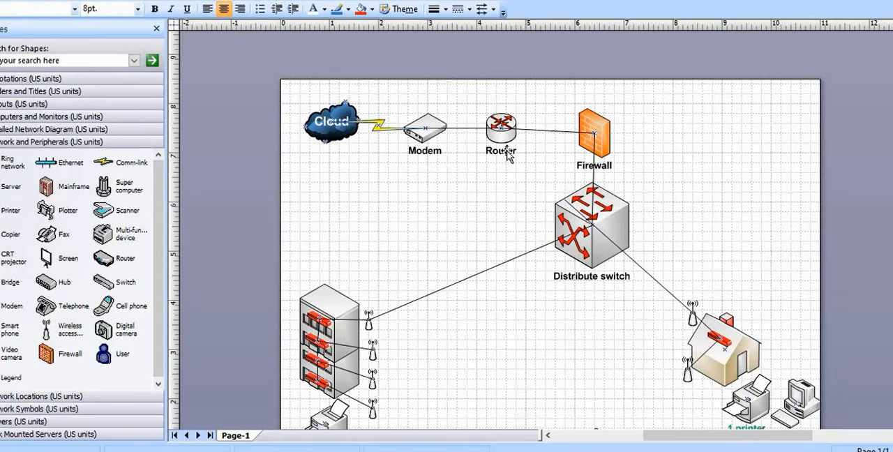
left_click(382, 130)
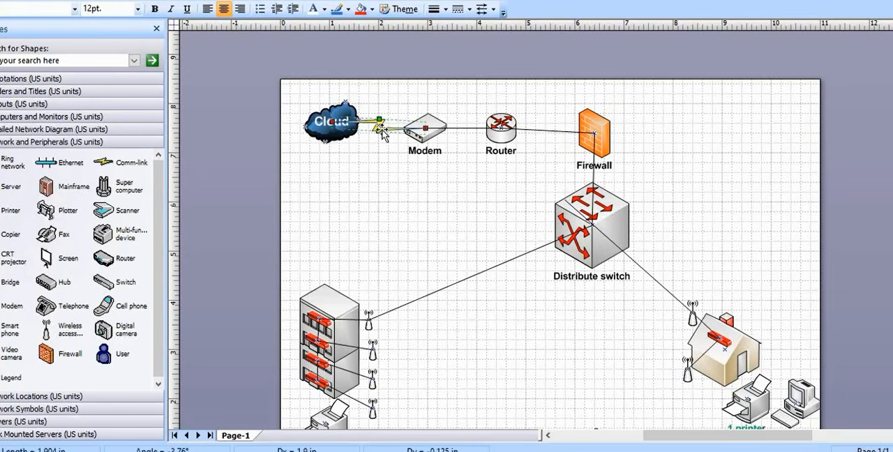
left_click(377, 194)
left_click(384, 130)
type("co")
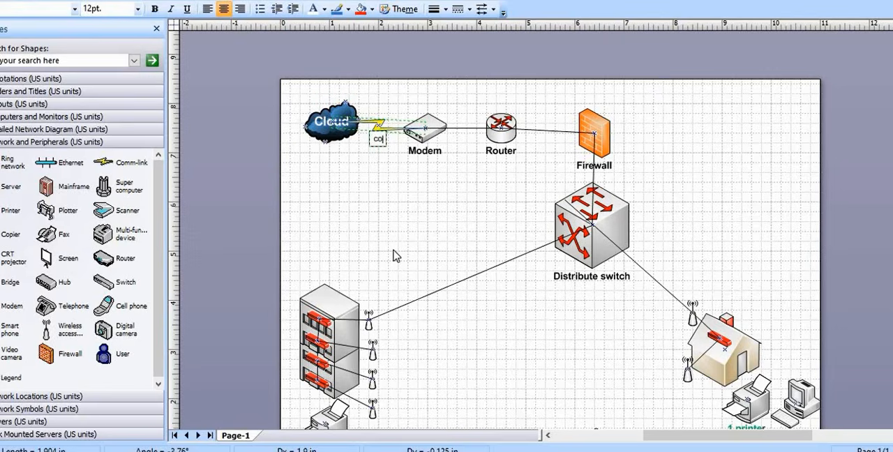
type("mm-li")
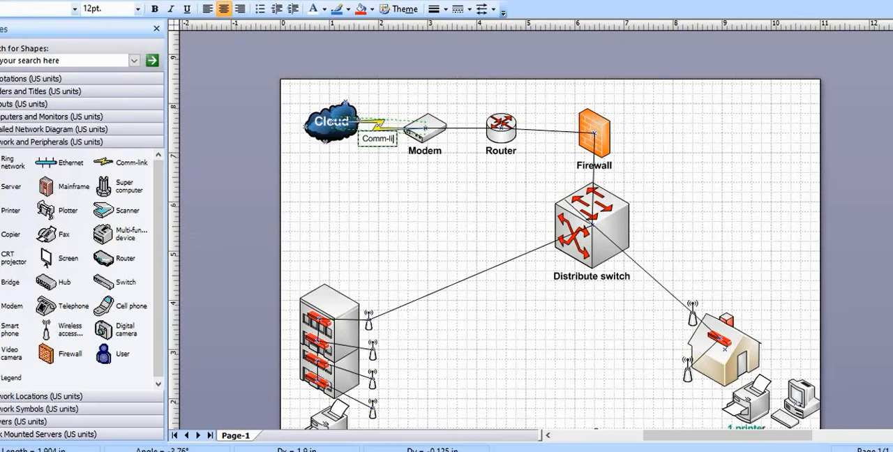
type("nk")
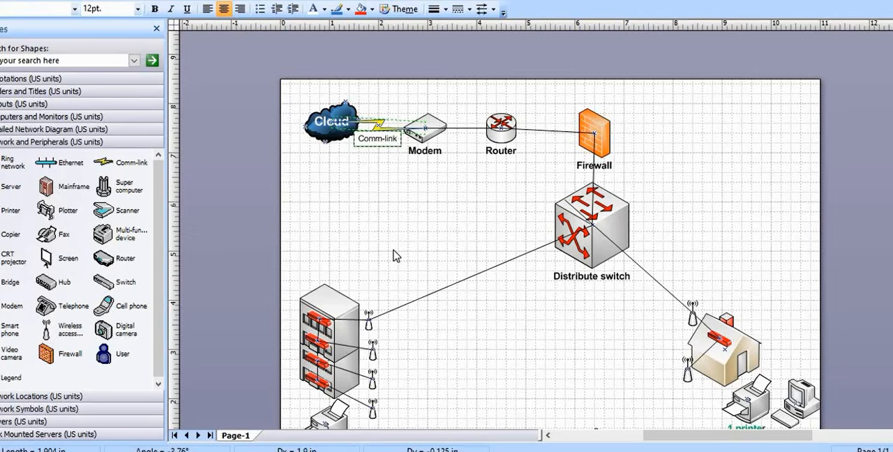
left_click(396, 256)
Label the connector between the modem and the router "Straight through", correcting the misspelled word with the spelling suggestion
double_click(459, 128)
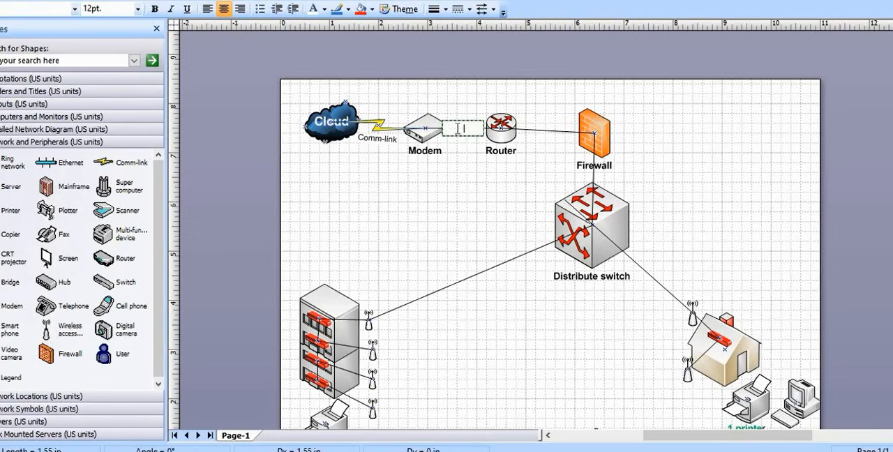
left_click(458, 238)
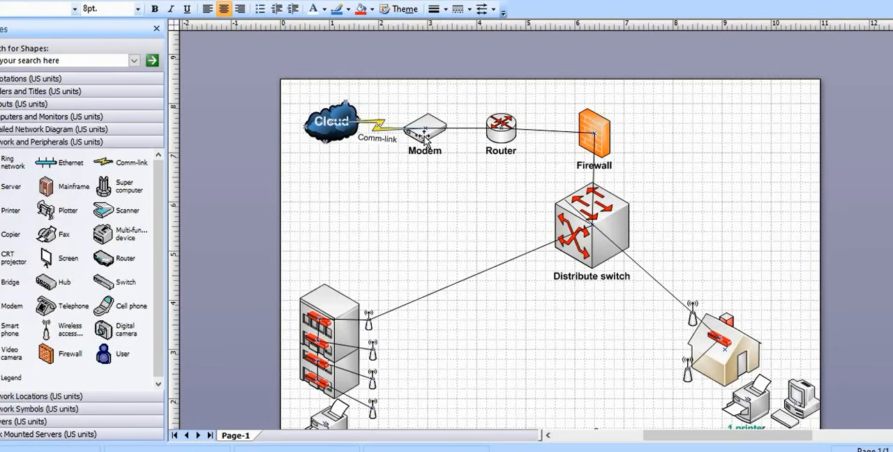
left_click(471, 128)
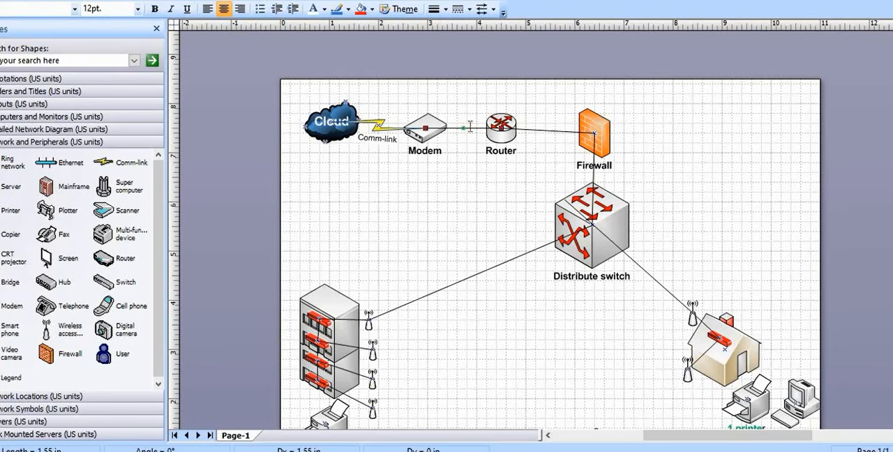
double_click(470, 128)
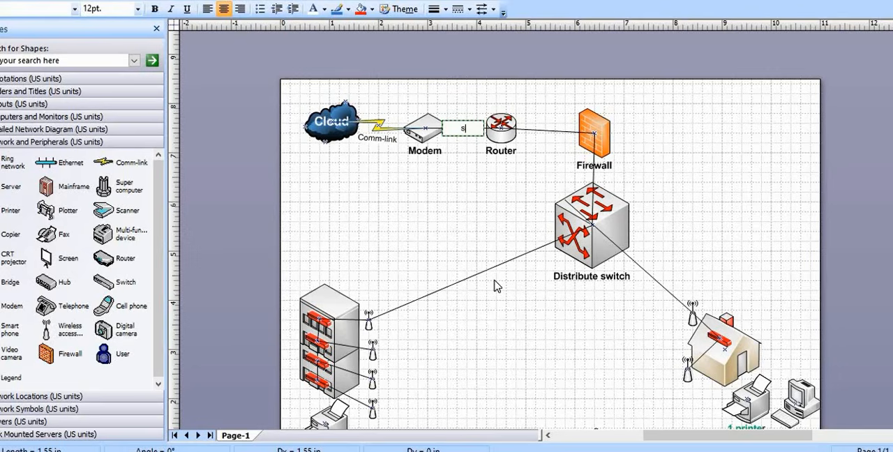
type("straigth through")
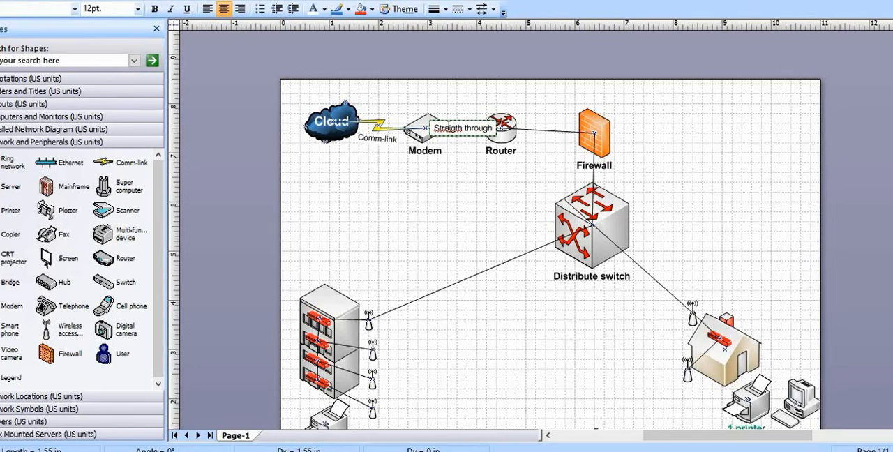
right_click(444, 125)
left_click(469, 139)
left_click(457, 178)
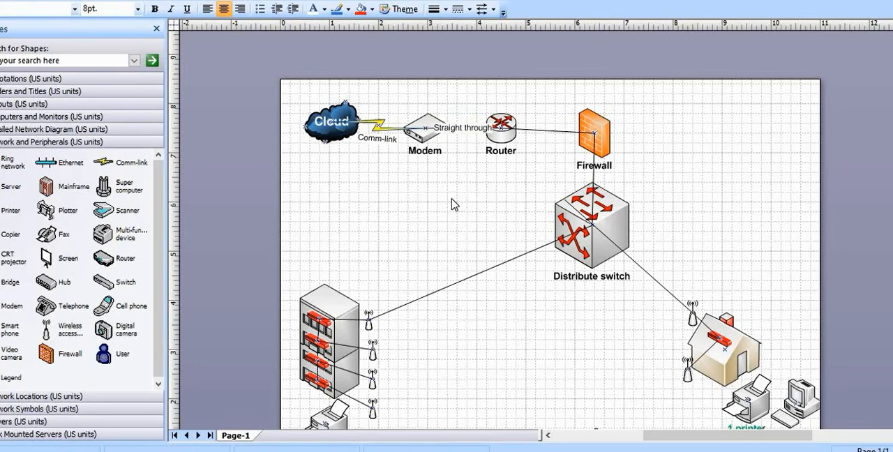
Copy the "Straight through" text from the modem–router connector and paste it onto the connector between the router and the firewall
double_click(557, 133)
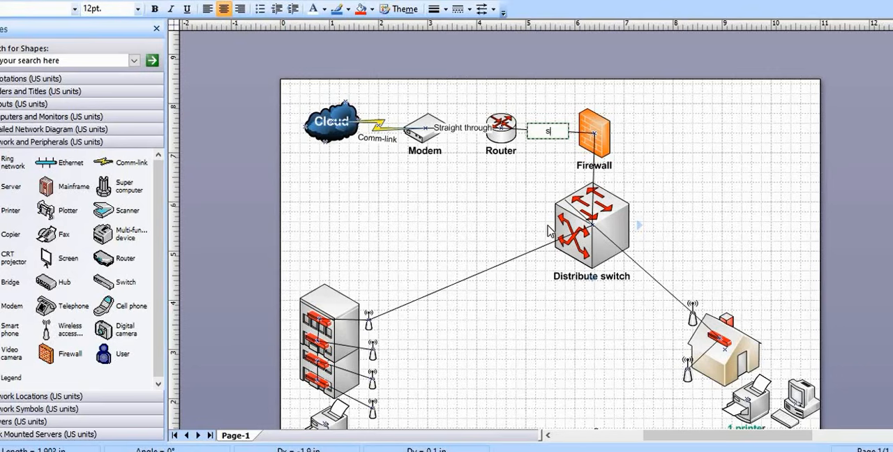
double_click(472, 131)
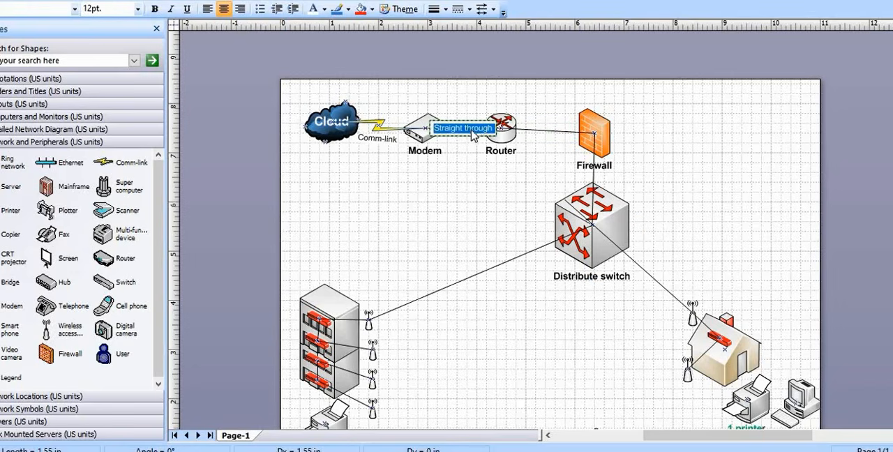
right_click(477, 134)
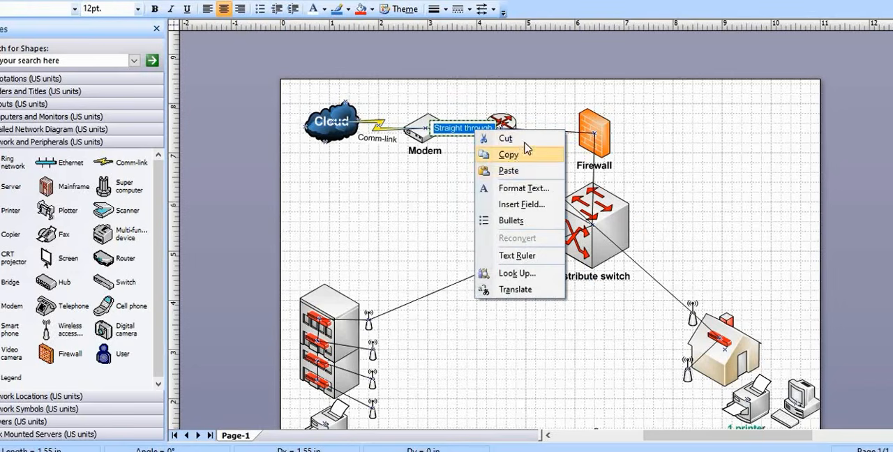
left_click(520, 150)
double_click(550, 133)
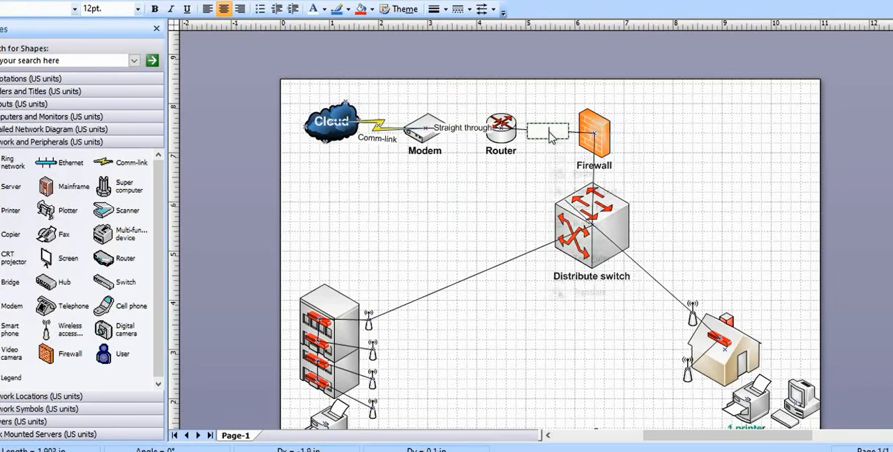
right_click(560, 127)
left_click(583, 174)
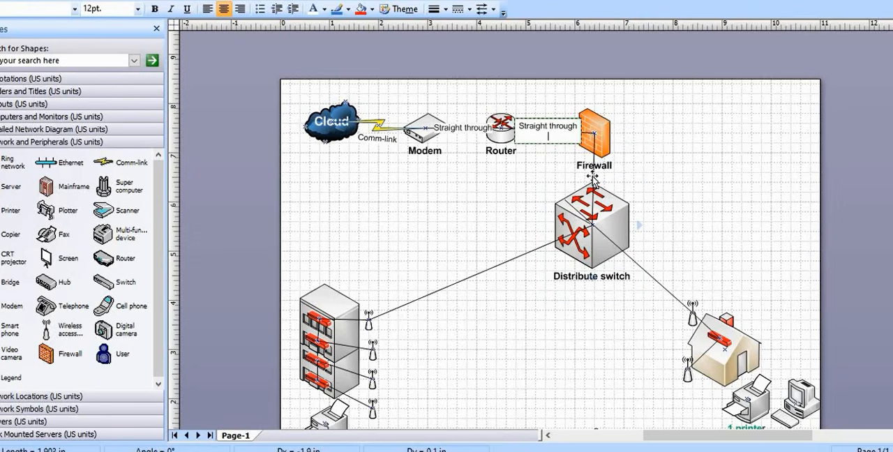
Paste the "Straight through" label onto the connector between the firewall and the distribute switch
double_click(593, 179)
right_click(594, 180)
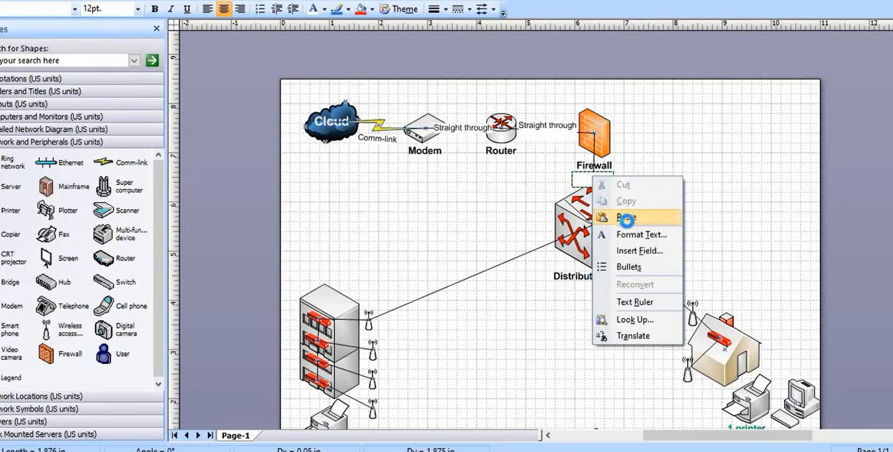
left_click(624, 214)
left_click(663, 219)
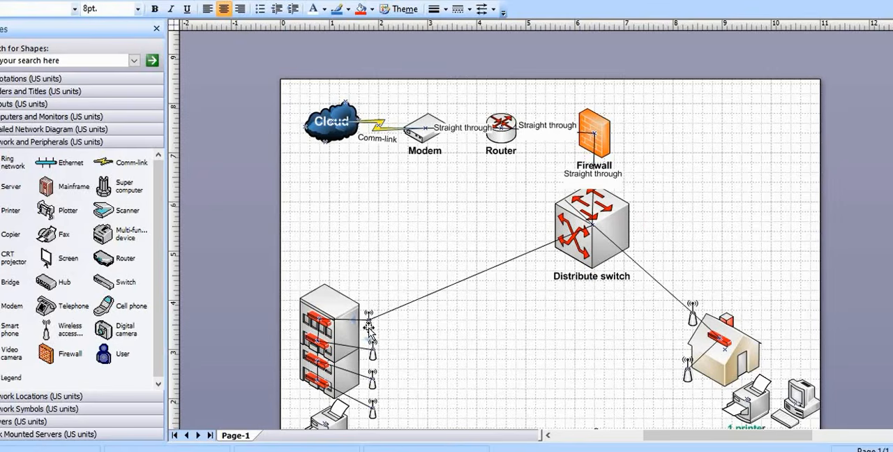
Paste the "Straight through" label onto the connector from the distribute switch to the multi-storey building's top access point
double_click(450, 291)
right_click(478, 273)
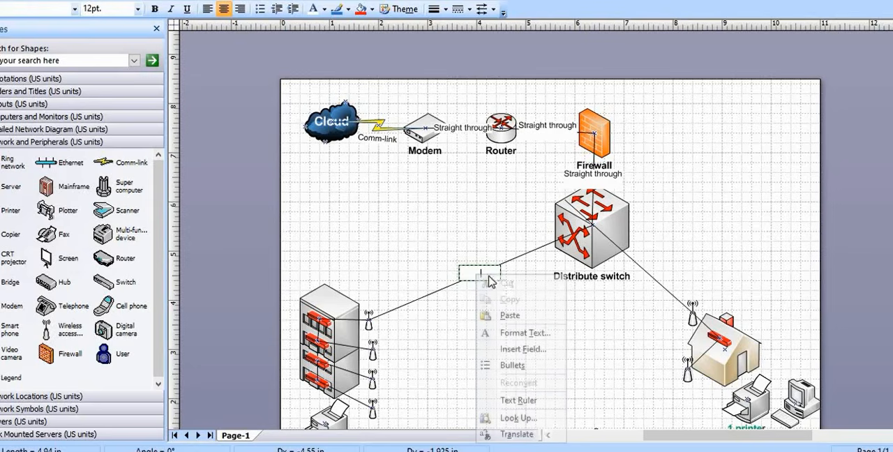
left_click(504, 314)
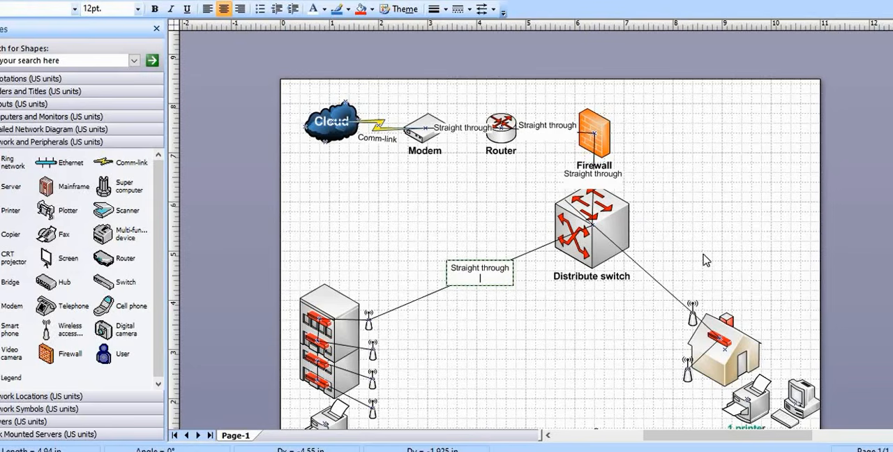
Paste the "Straight through" label onto the connector from the distribute switch to the house
double_click(663, 286)
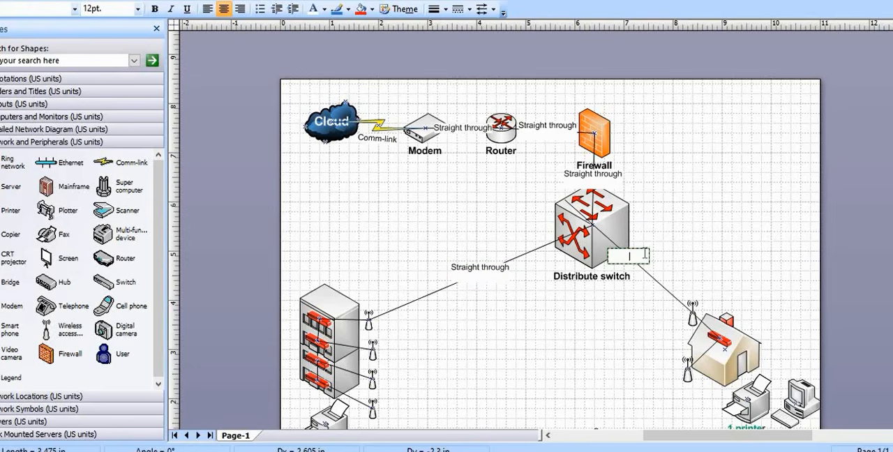
right_click(630, 257)
left_click(676, 296)
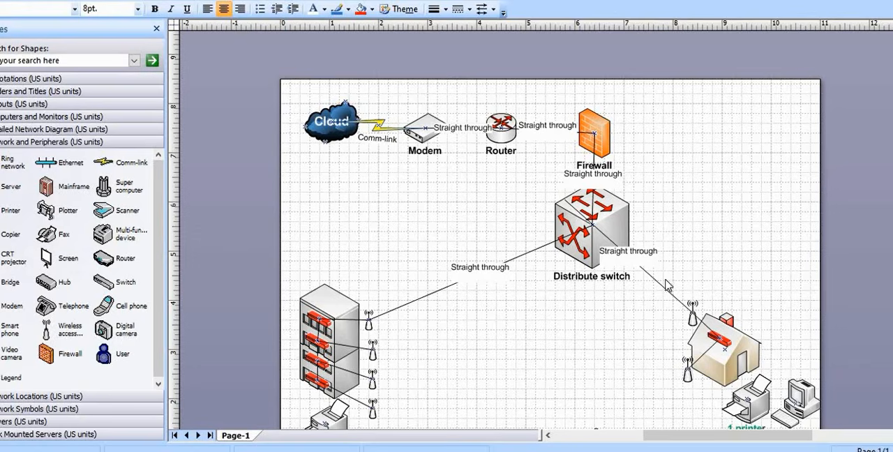
scroll(545, 313, "down", 1)
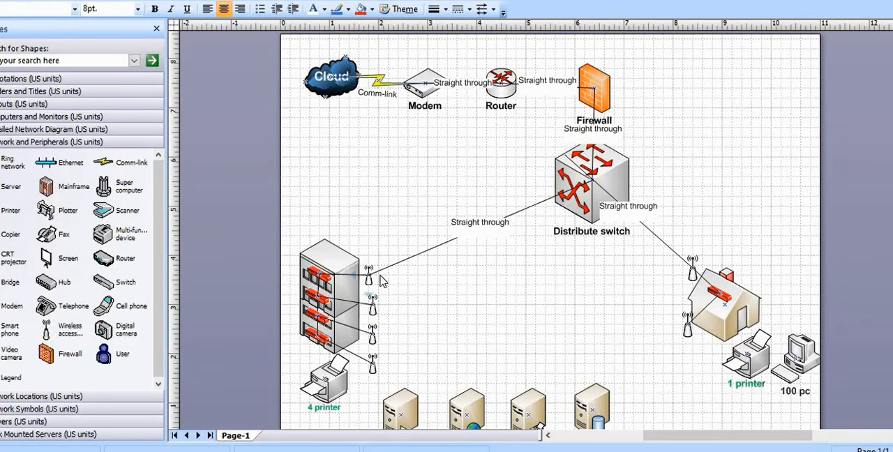
double_click(669, 250)
left_click(645, 287)
Label the lower wireless antenna beside the house "Access point"
scroll(644, 288, "down", 3)
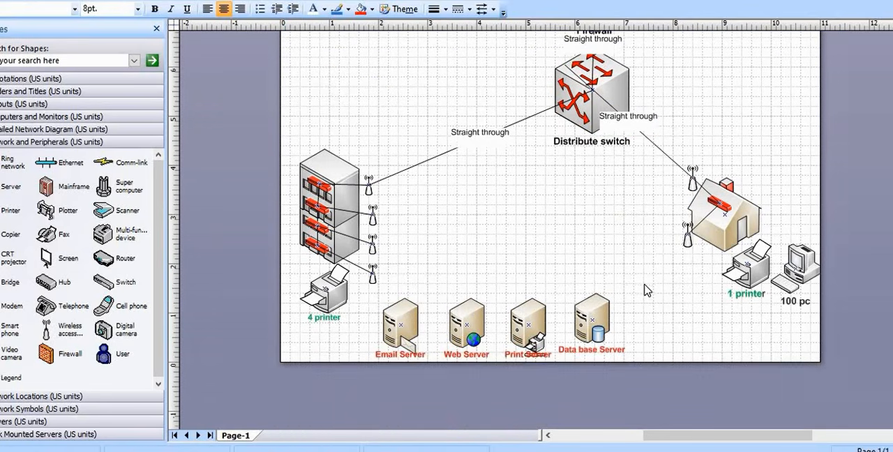
left_click(689, 239)
left_click(691, 279)
left_click(689, 240)
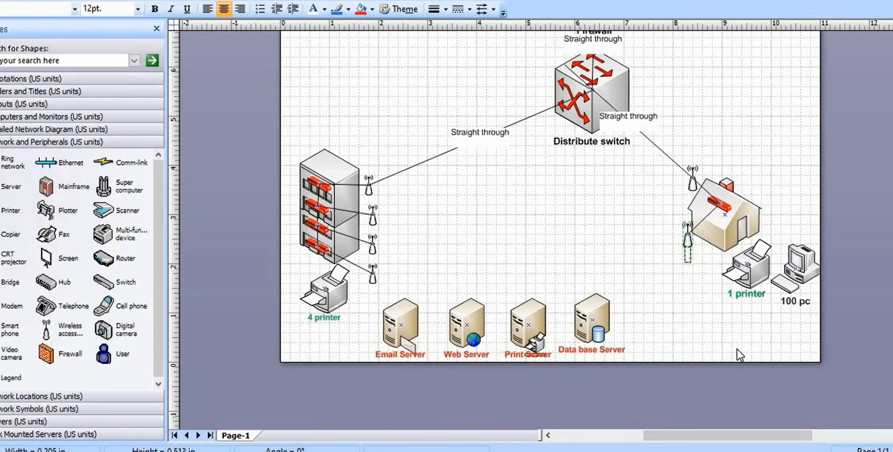
type("Acces")
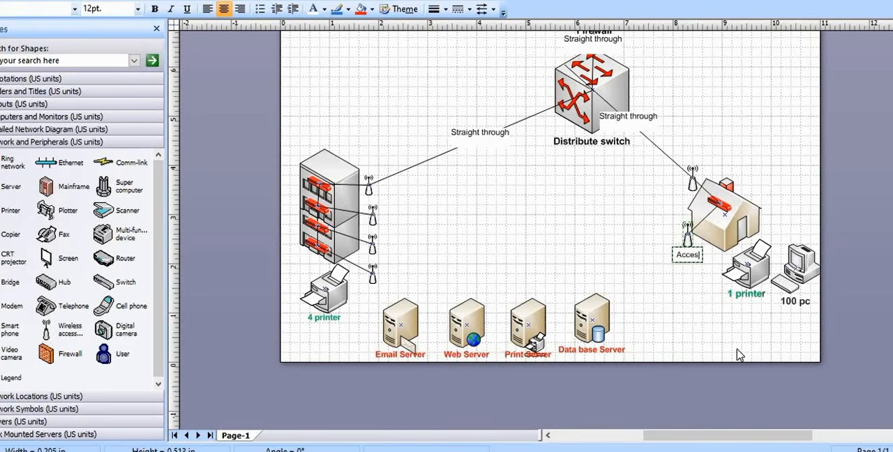
type("s point")
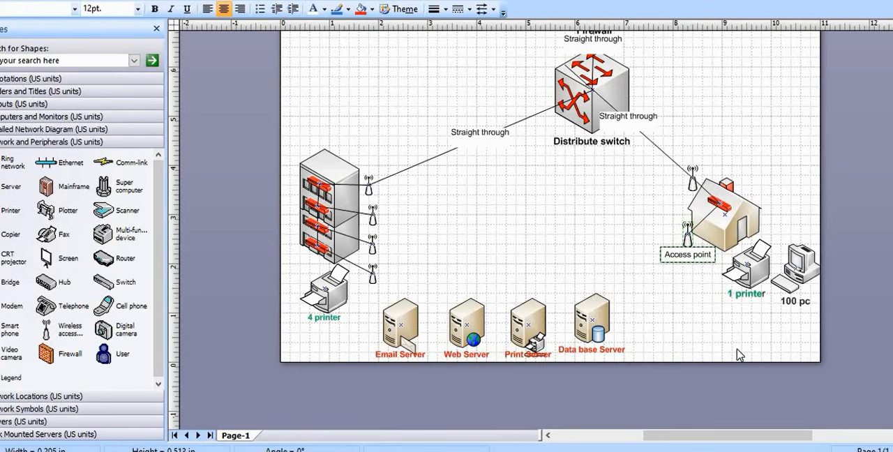
left_click(690, 310)
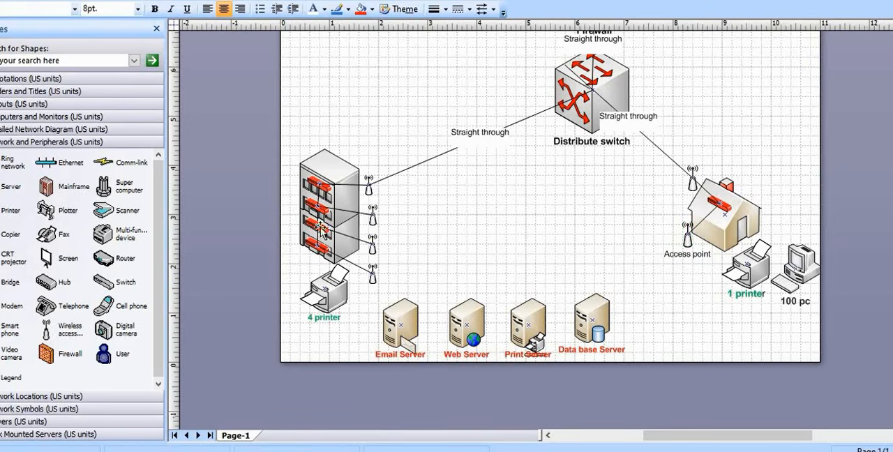
Label the lowest wireless antenna beside the multi-storey building "Access point", correcting the misspelled "Acces" to "Access"
left_click(372, 274)
double_click(372, 280)
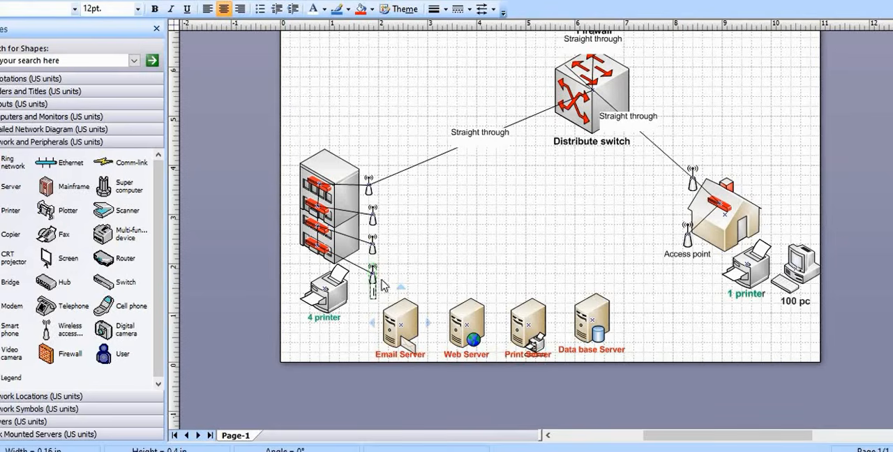
type("A")
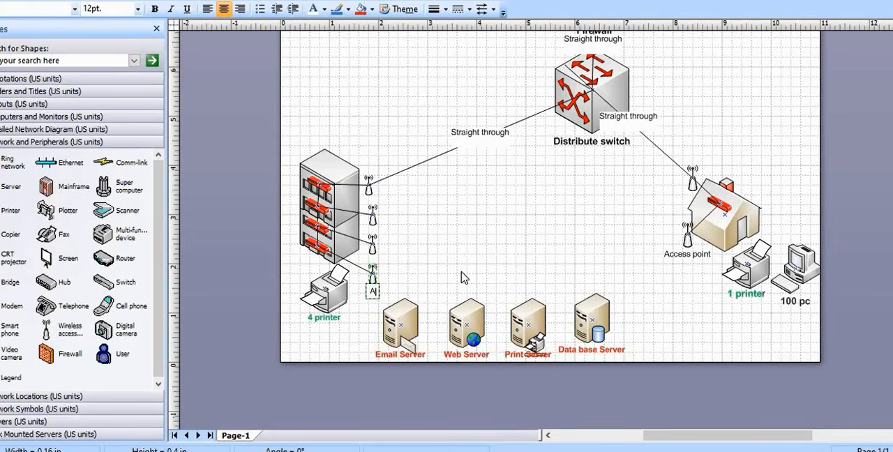
type("cces point")
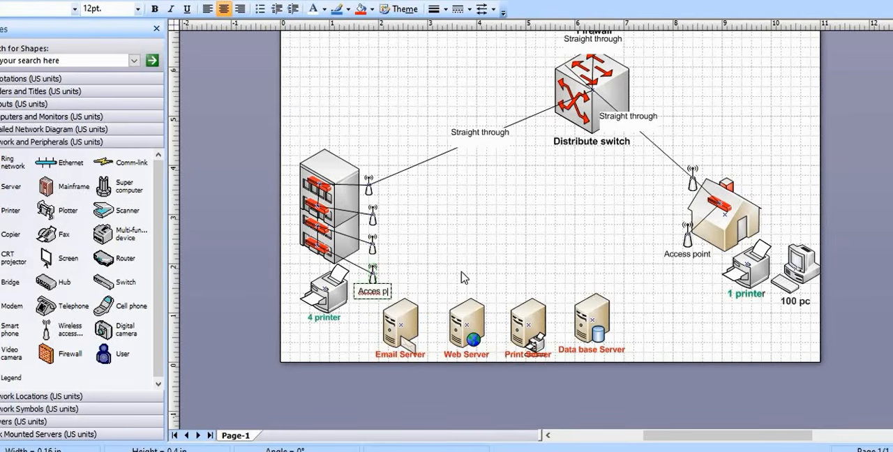
key("BackSpace")
key("BackSpace")
type("ny")
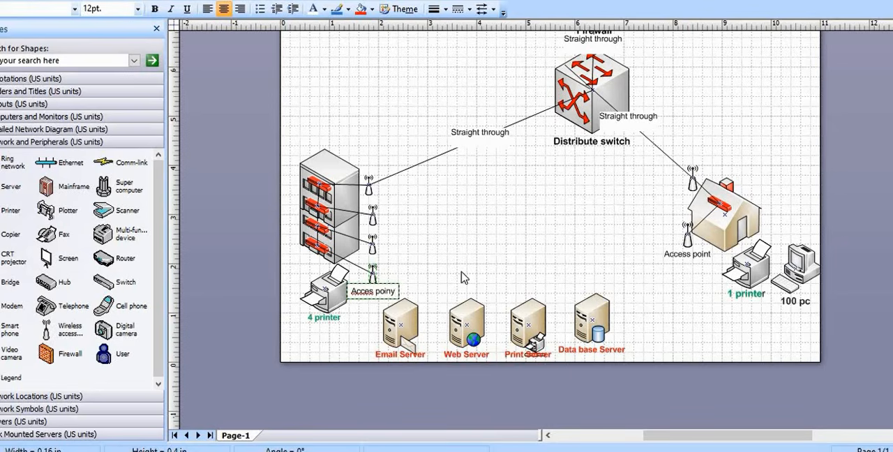
key("BackSpace")
type("t")
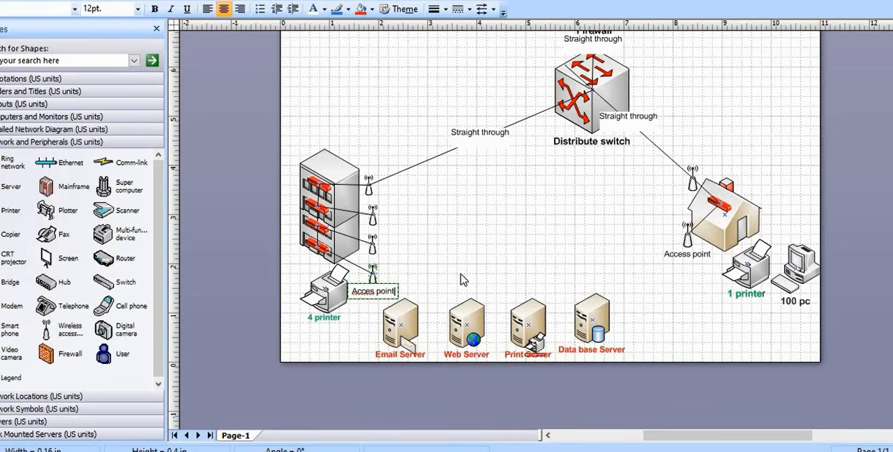
right_click(358, 292)
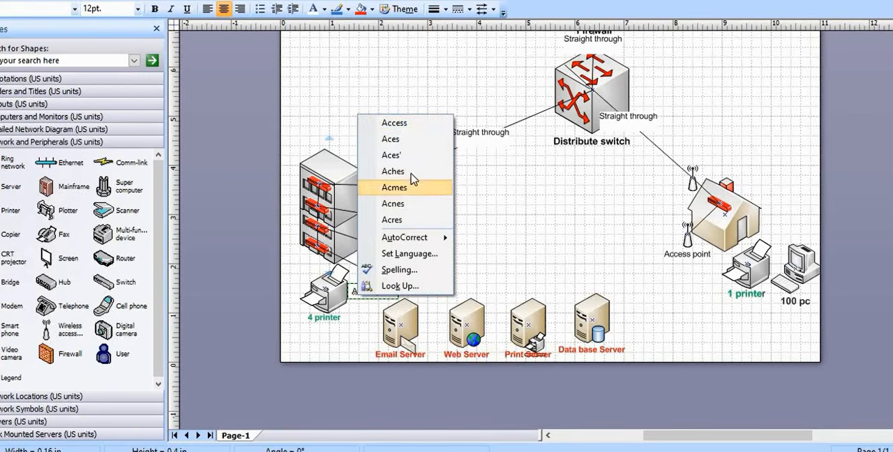
left_click(385, 121)
left_click(438, 321)
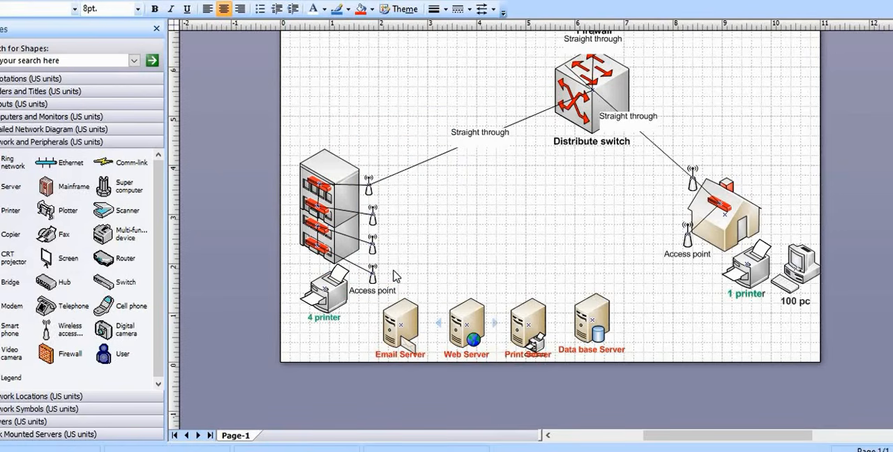
Label the third wireless antenna from the top beside the multi-storey building "Access pint"
left_click(373, 244)
left_click(374, 247)
type("A")
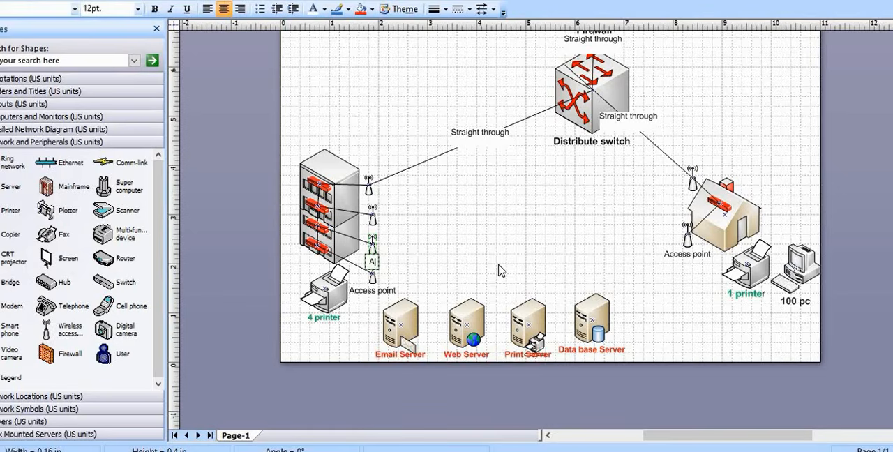
type("ccess ")
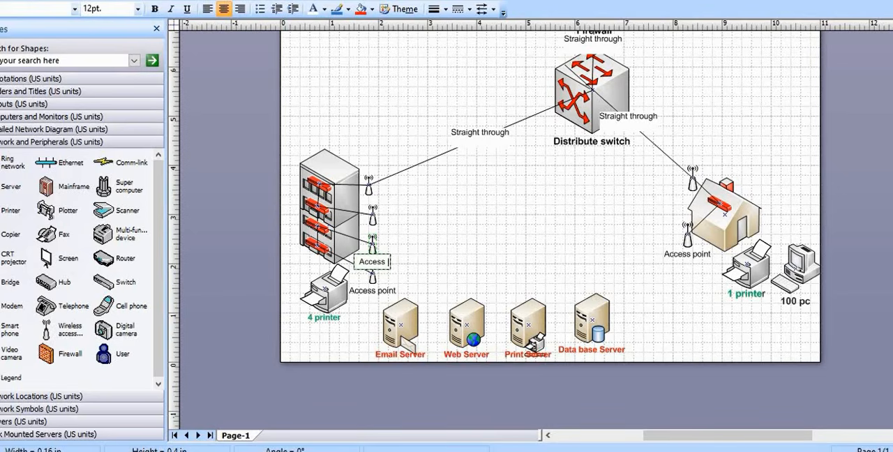
type("pint")
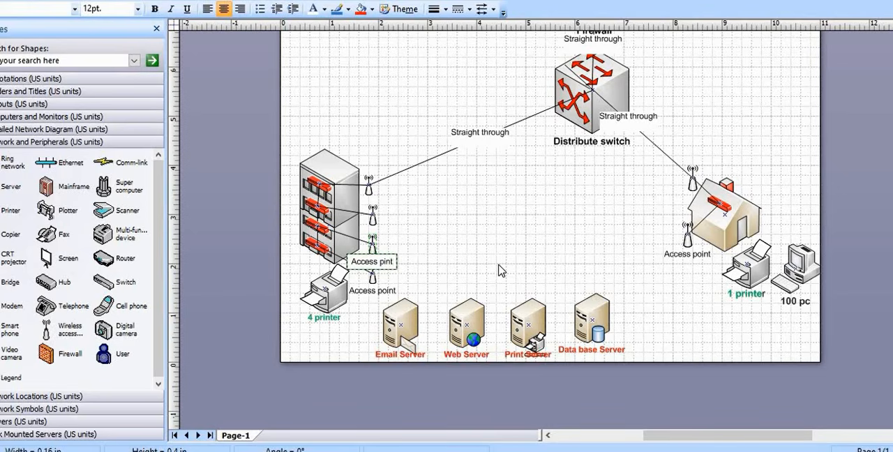
left_click(499, 271)
Label the connector to the second wireless antenna from the top beside the multi-storey building "Access pint"
left_click(373, 216)
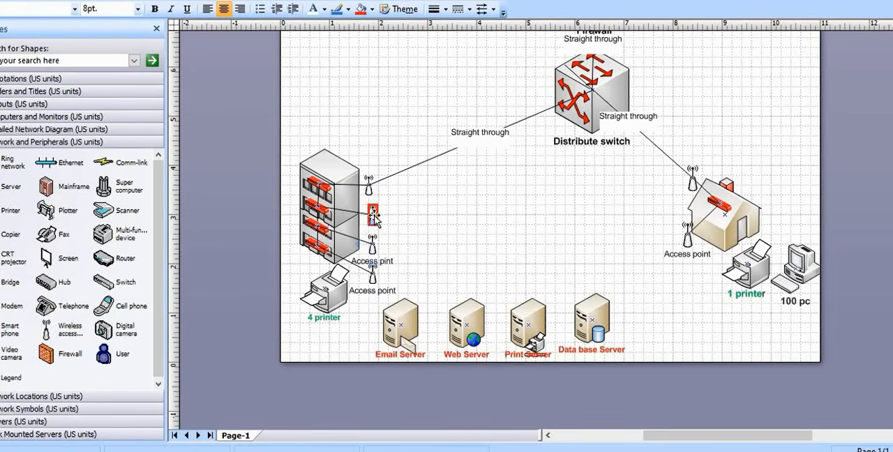
double_click(374, 216)
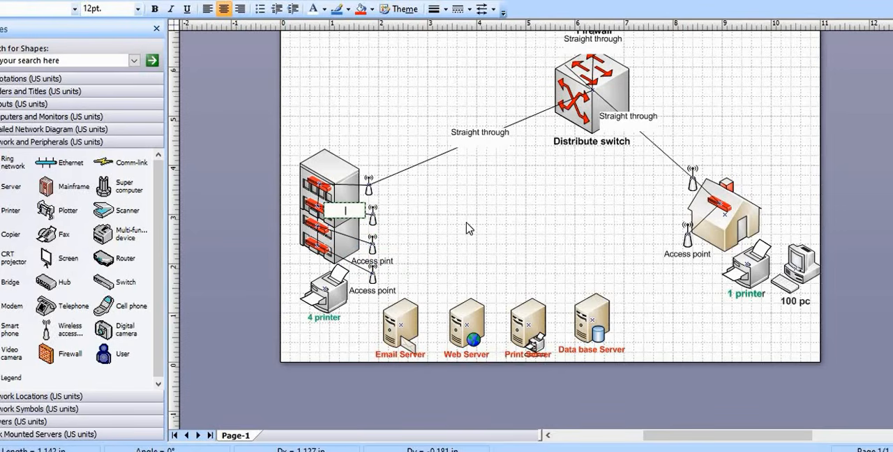
type("Access pint")
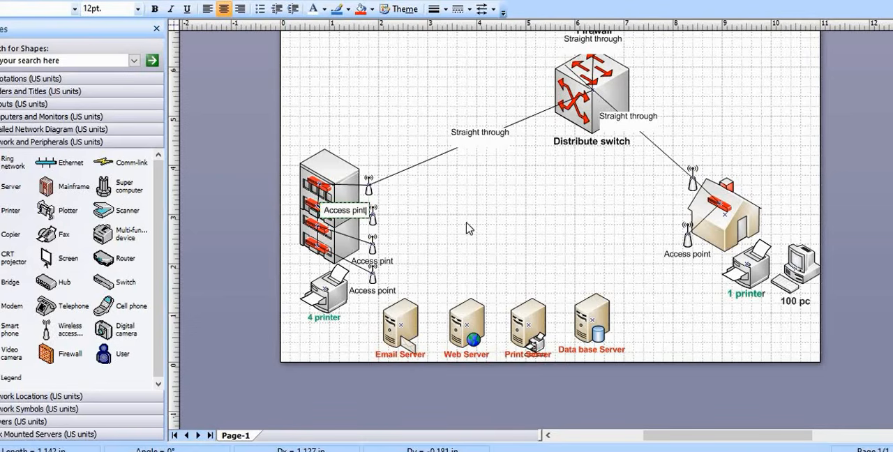
left_click(474, 238)
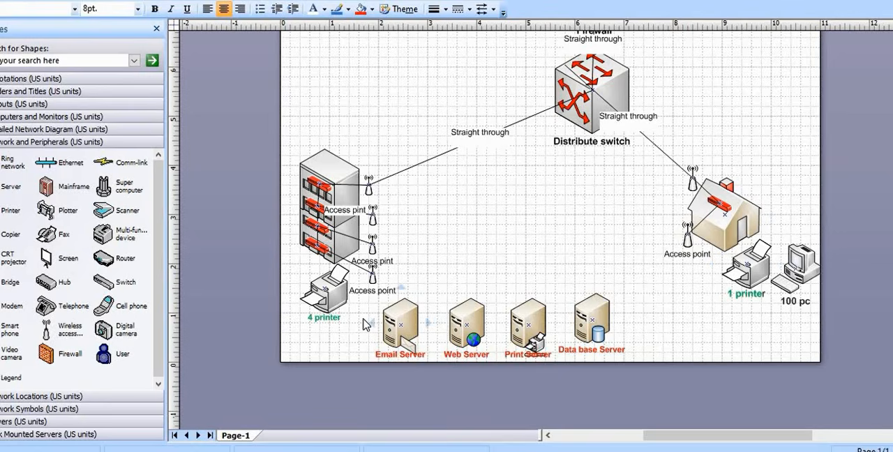
Add a text box reading "Patient biulding" across the roof of the multi-storey building with the Text Tool
scroll(325, 289, "down", 1)
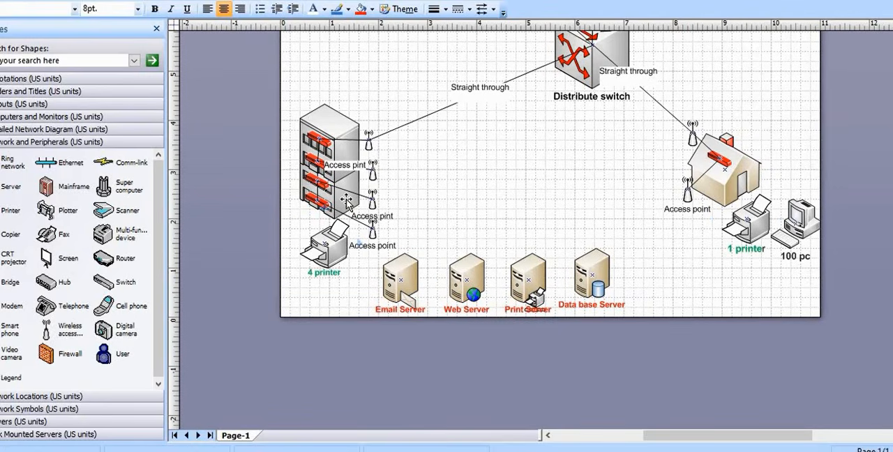
left_click(347, 198)
left_click(347, 201)
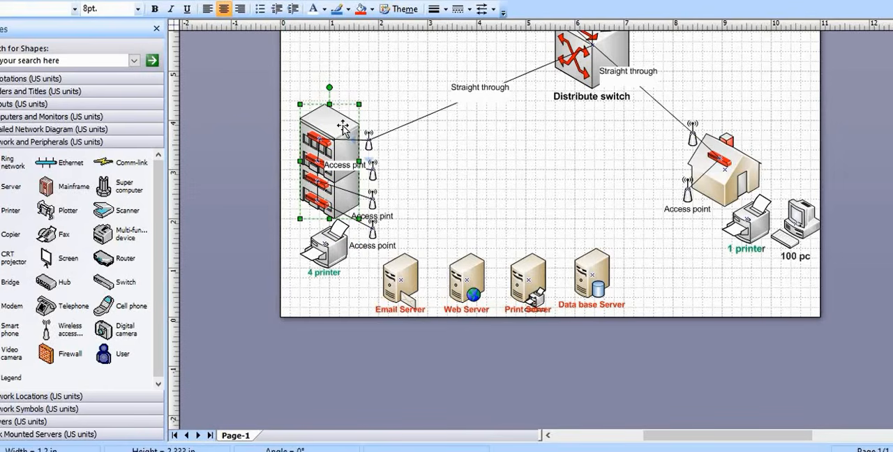
left_click(399, 110)
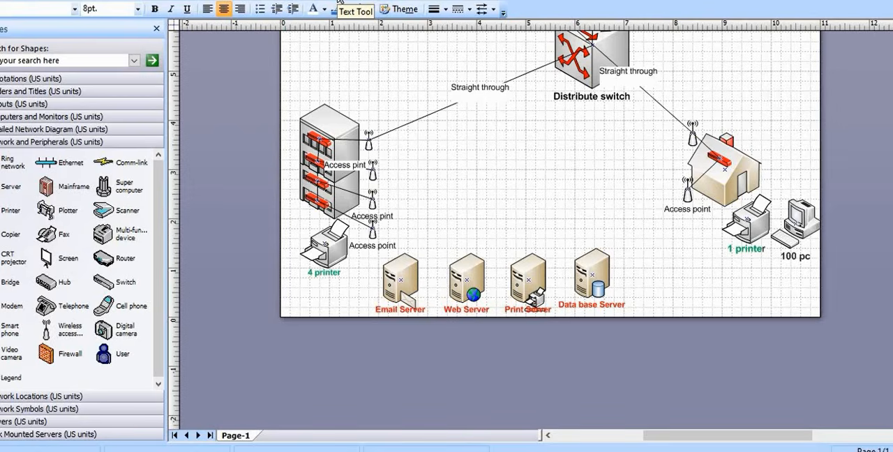
left_click(345, 9)
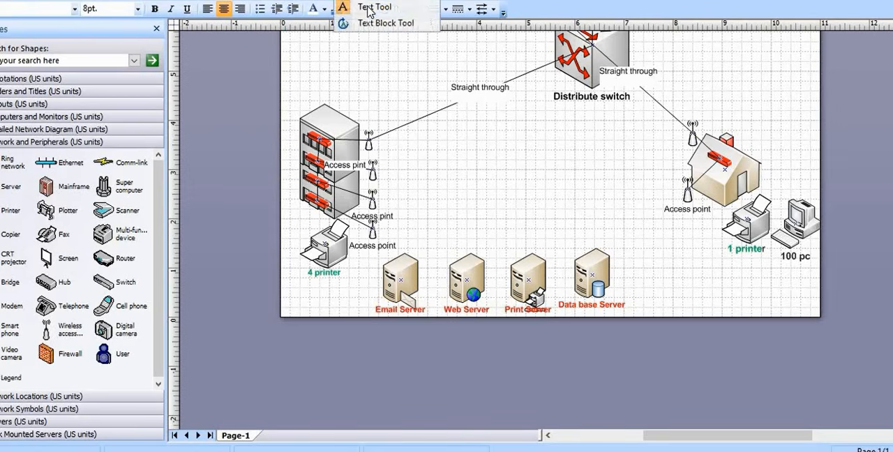
left_click_drag(320, 116, 393, 120)
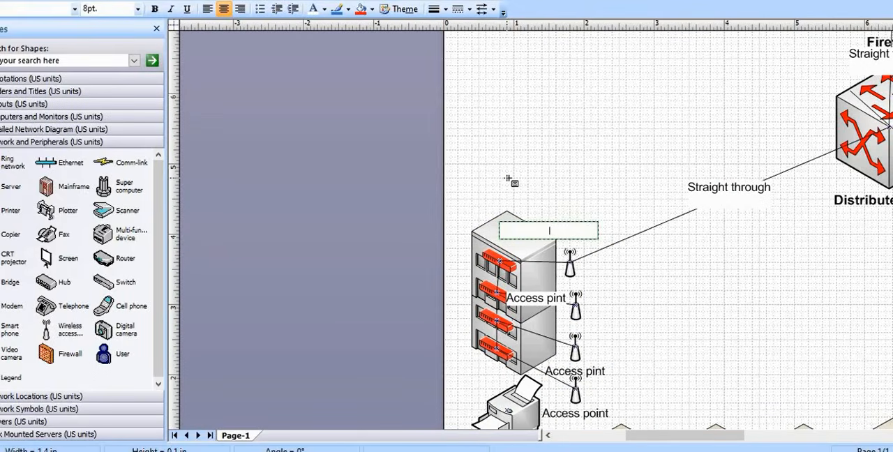
type("Pati")
type("ent bi")
type("uldi")
type("ng")
Format the multi-storey building's text label as bold, 12 pt
left_click_drag(581, 233, 522, 232)
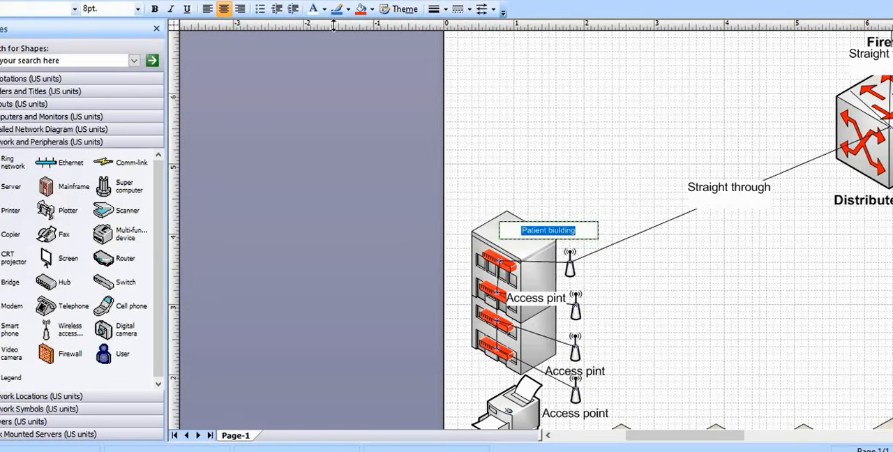
left_click(155, 9)
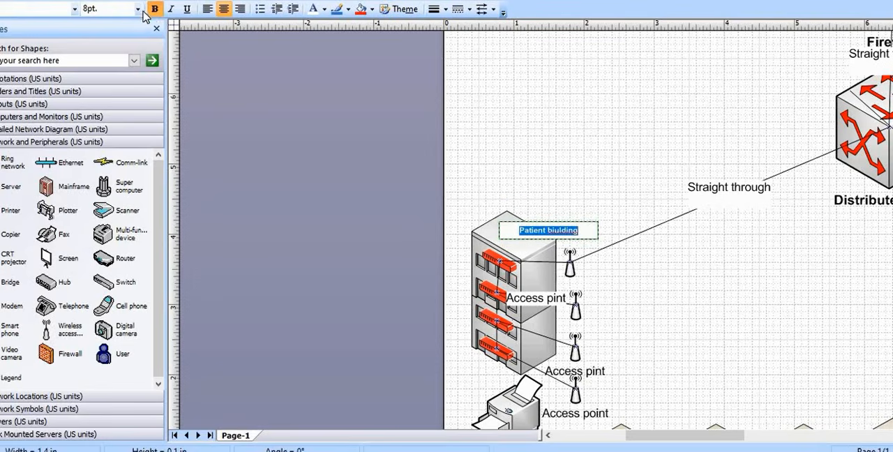
left_click(137, 9)
left_click(92, 76)
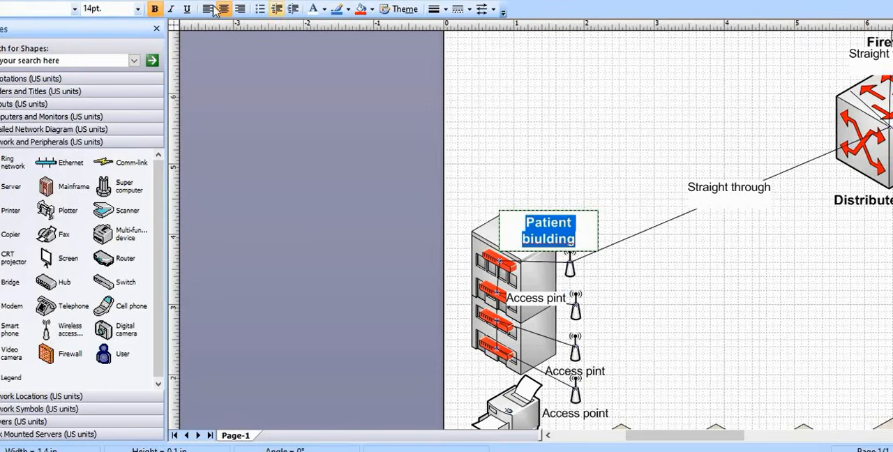
left_click(138, 8)
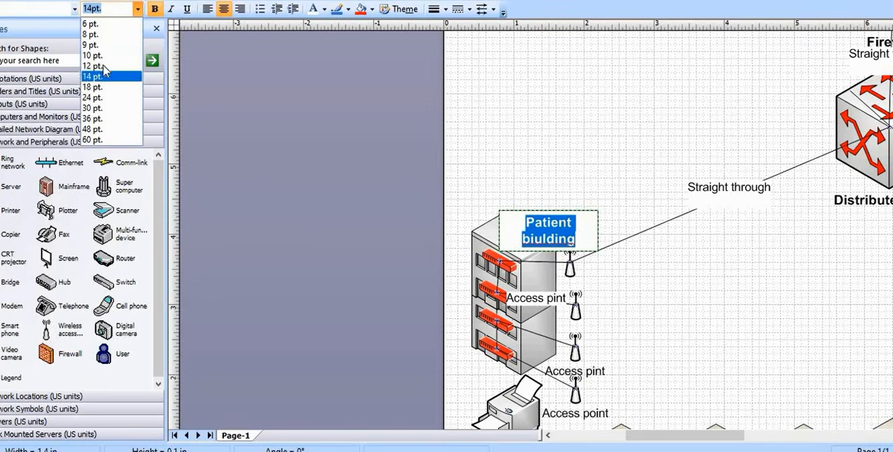
left_click(92, 65)
Correct the misspelled "biulding" in the multi-storey building's label to "building"
left_click(568, 231)
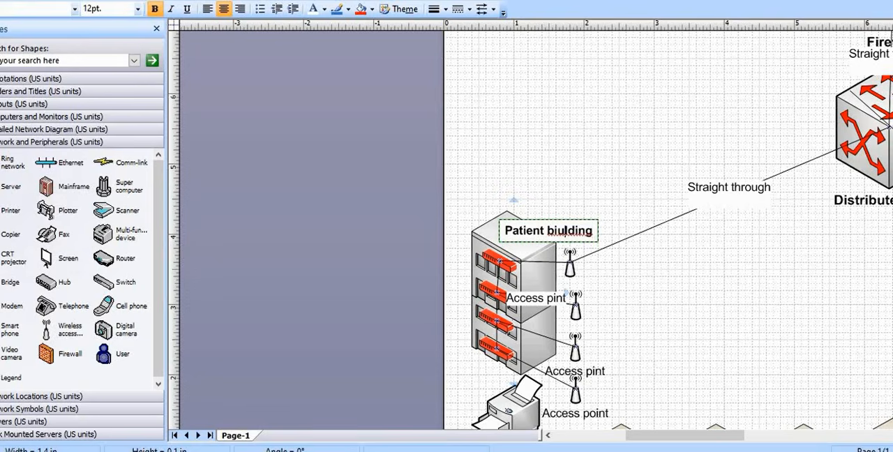
right_click(568, 233)
left_click(597, 241)
left_click(621, 270)
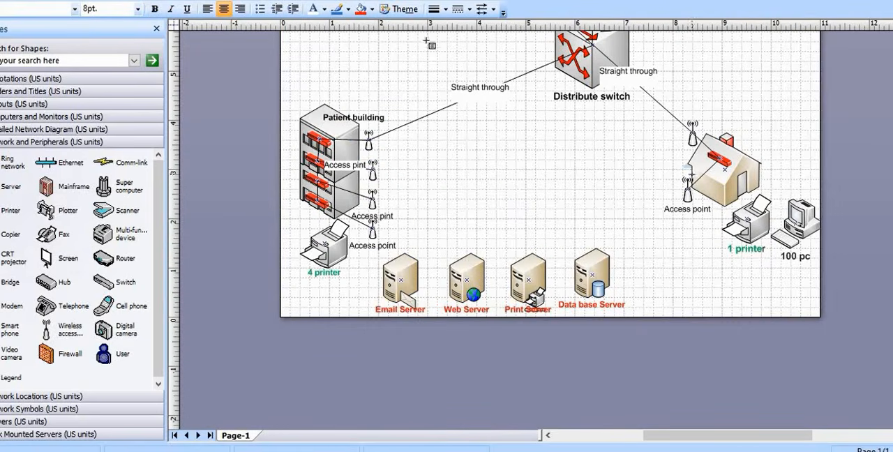
Add a text box reading "Administrative" over the right side of the house with the Text Tool
left_click(359, 2)
left_click(363, 21)
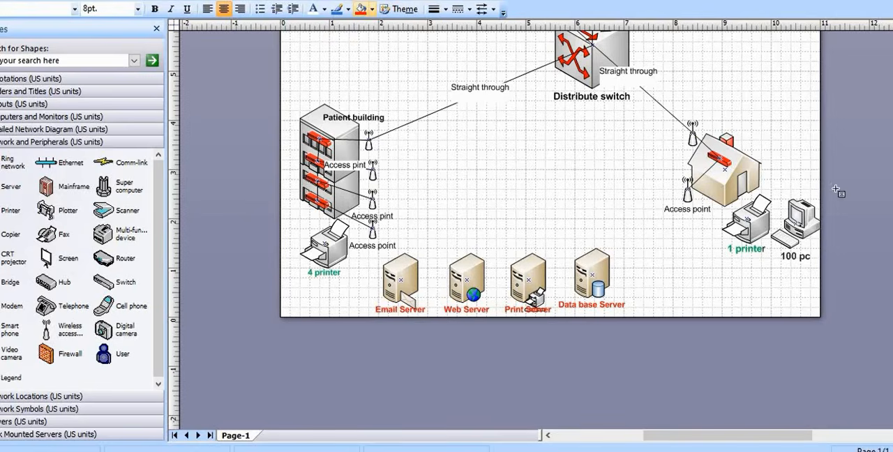
left_click(723, 179)
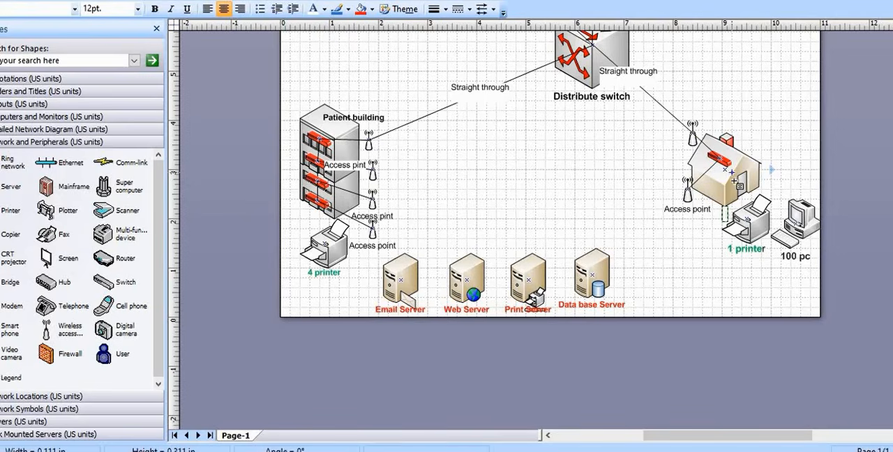
left_click_drag(732, 149, 791, 170)
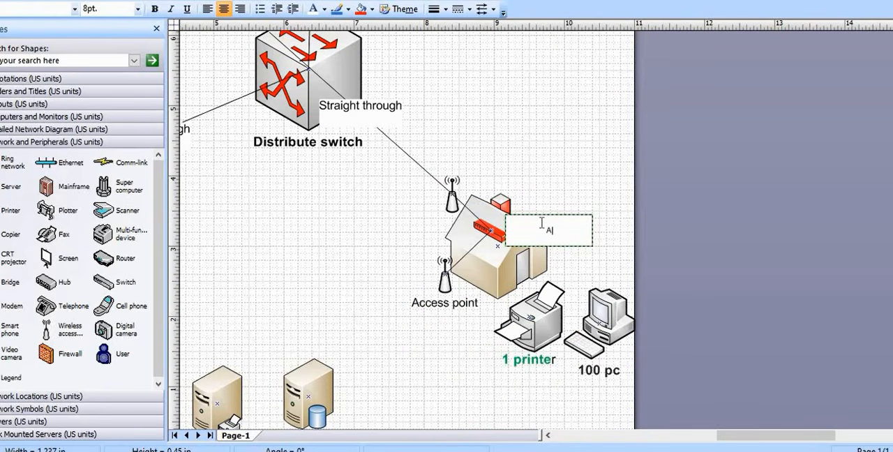
type("Administrative")
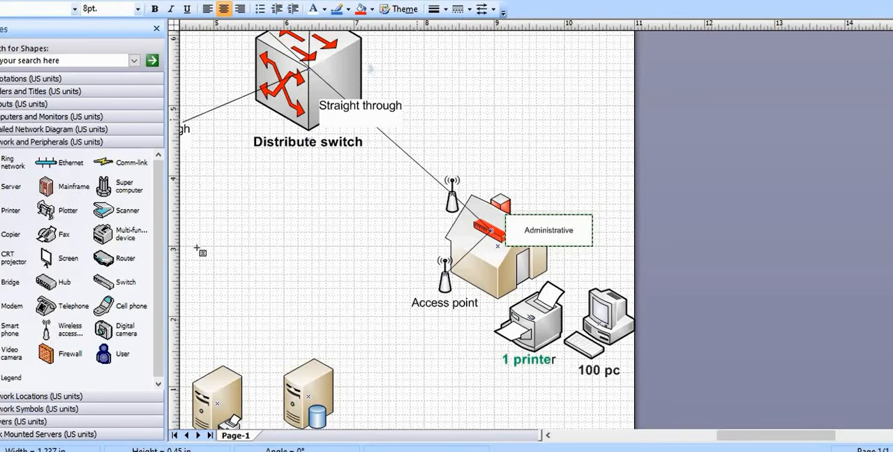
Switch to the Word project brief and copy the phrase "Administrative staff and Server room" from the first bullet
left_click(275, 451)
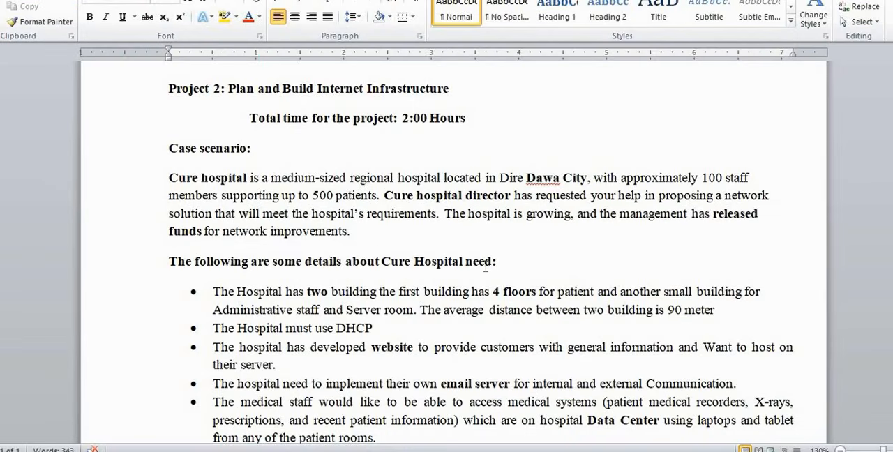
scroll(487, 269, "down", 1)
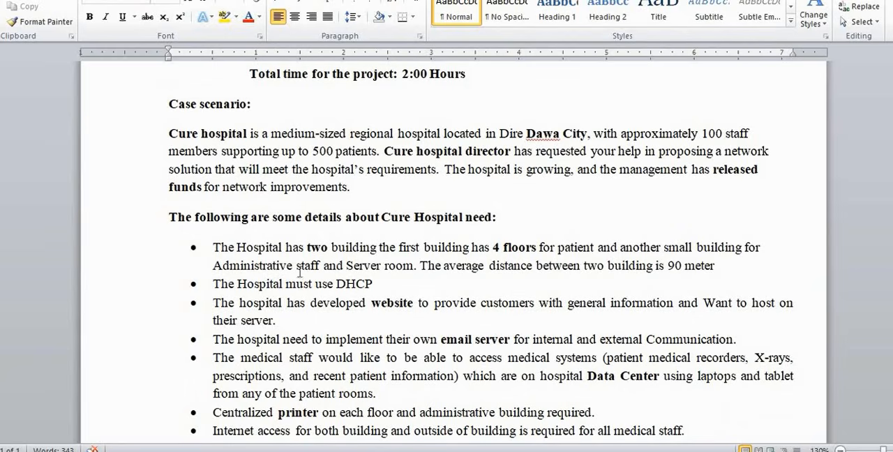
left_click_drag(415, 267, 255, 265)
key("ctrl+c")
right_click(255, 272)
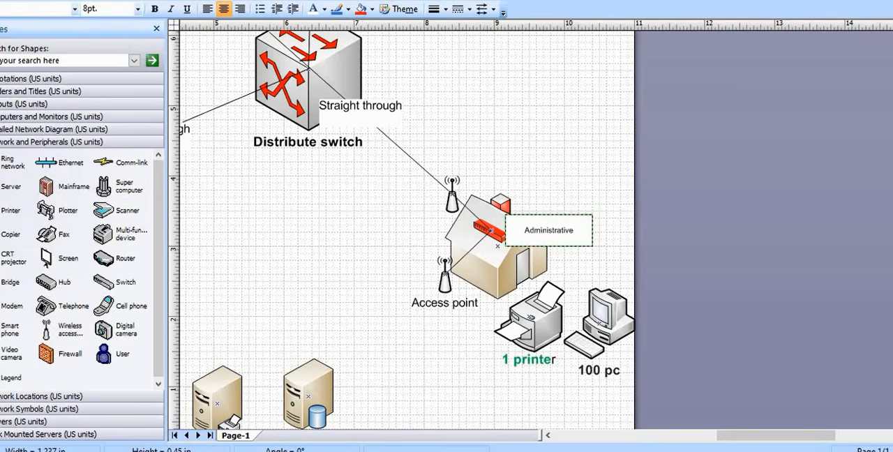
Back in Visio, paste "Administrative staff and Server room" into the house's text box and delete the leftover typed word "Administrative"
left_click_drag(575, 230, 533, 230)
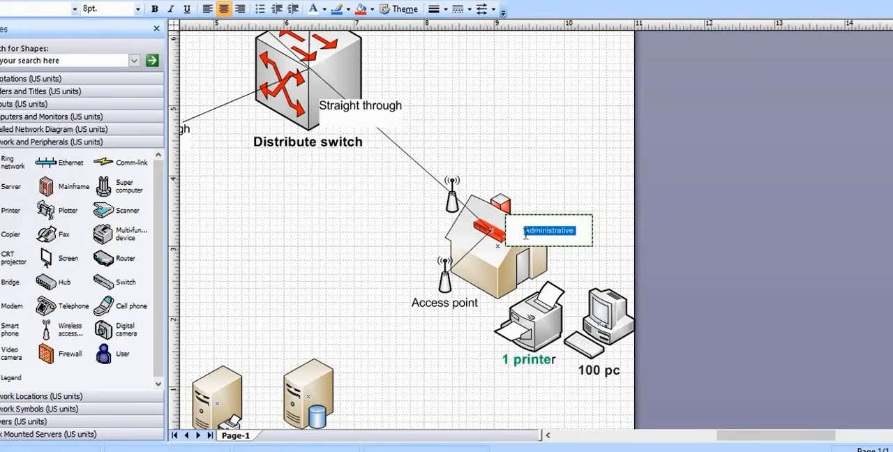
left_click(526, 234)
right_click(526, 235)
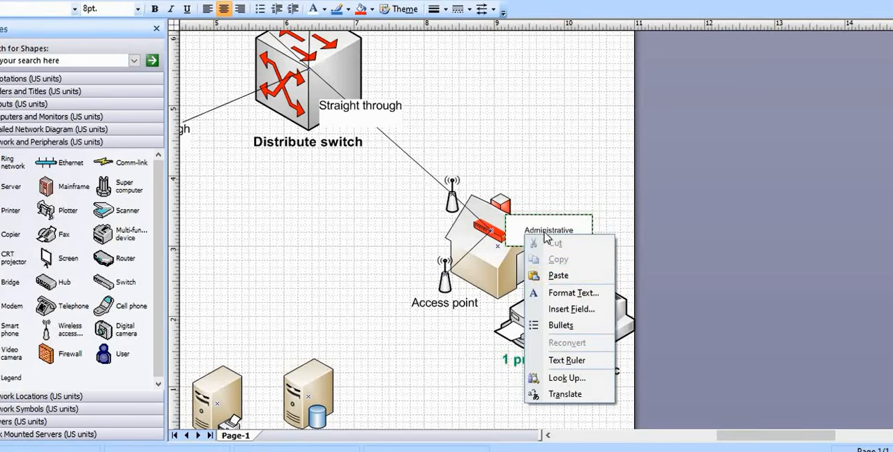
left_click(558, 276)
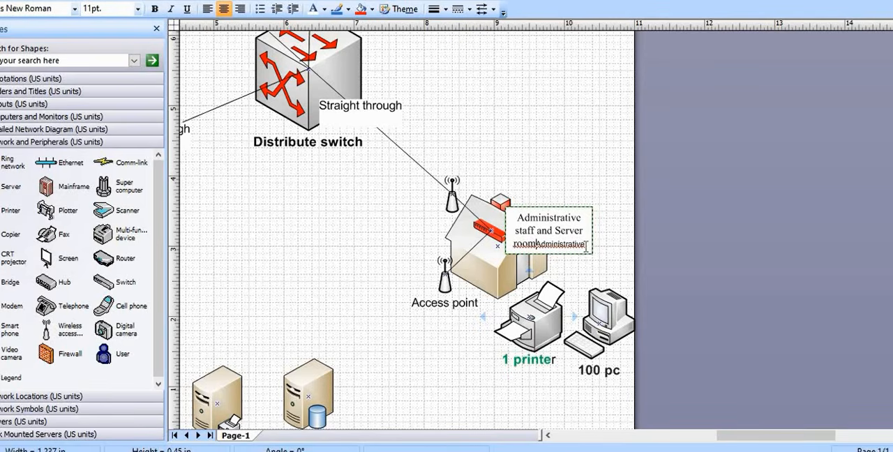
left_click_drag(587, 245, 542, 245)
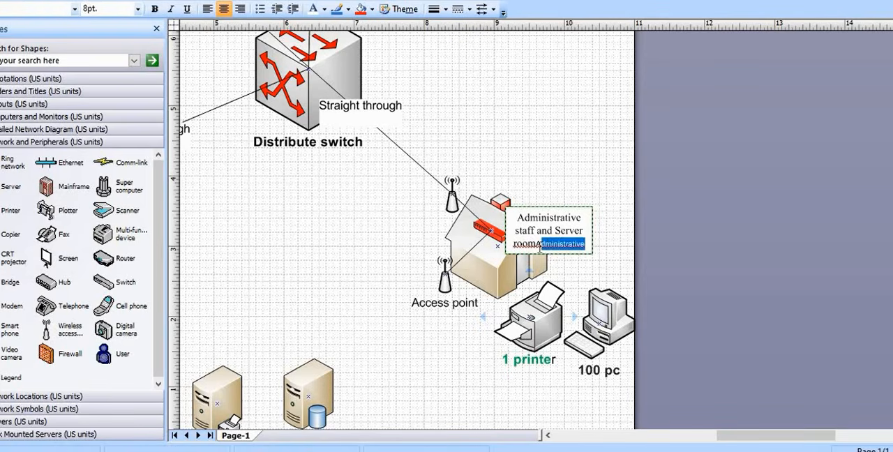
key("Delete")
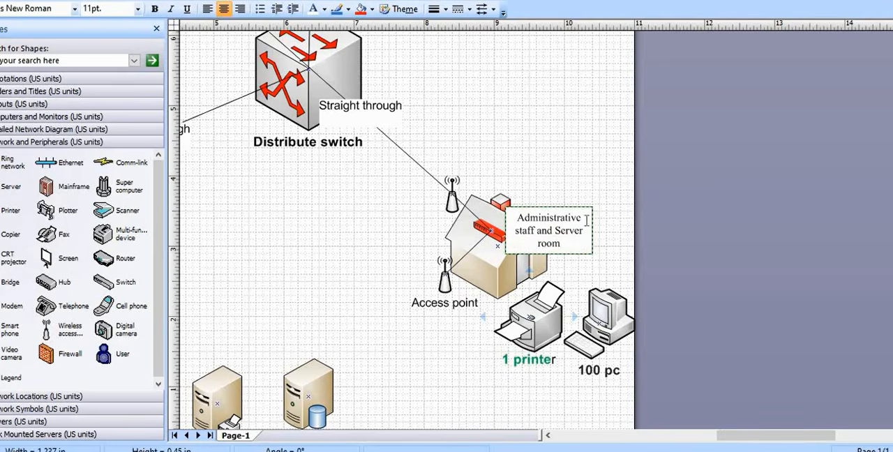
left_click(600, 164)
Format the "Administrative staff and Server room" label on the house as bold, 12 pt
scroll(665, 175, "up", 1)
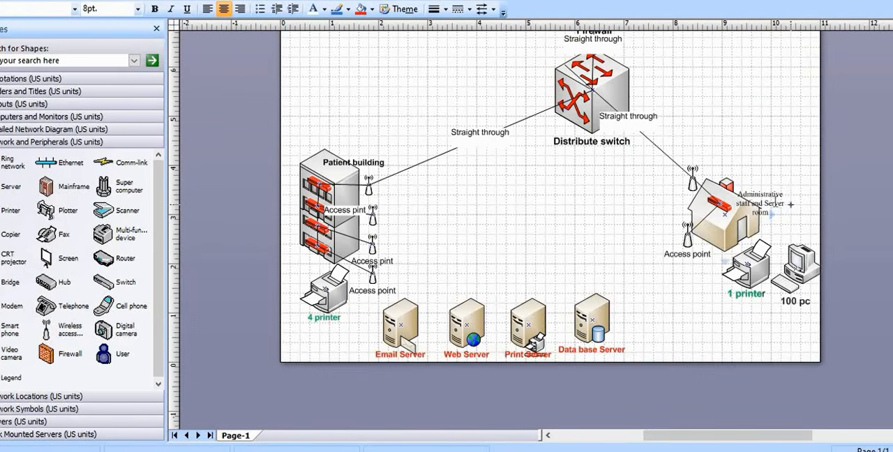
left_click(775, 204)
left_click_drag(774, 211, 735, 187)
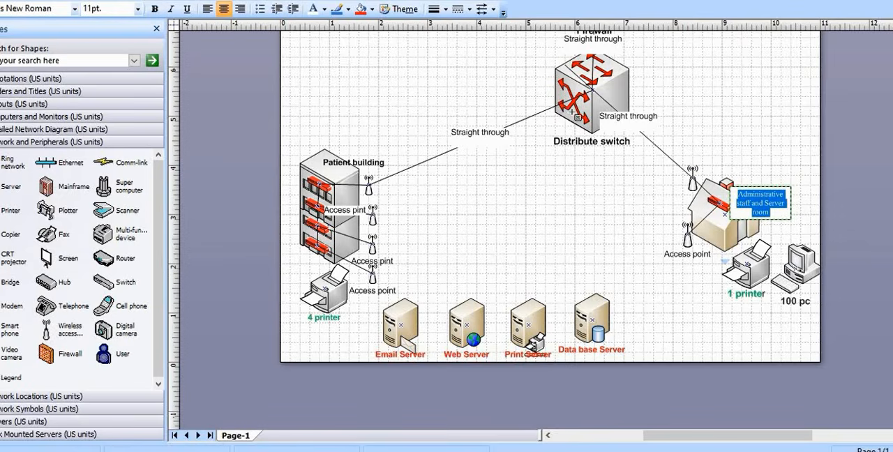
left_click(154, 9)
left_click(139, 9)
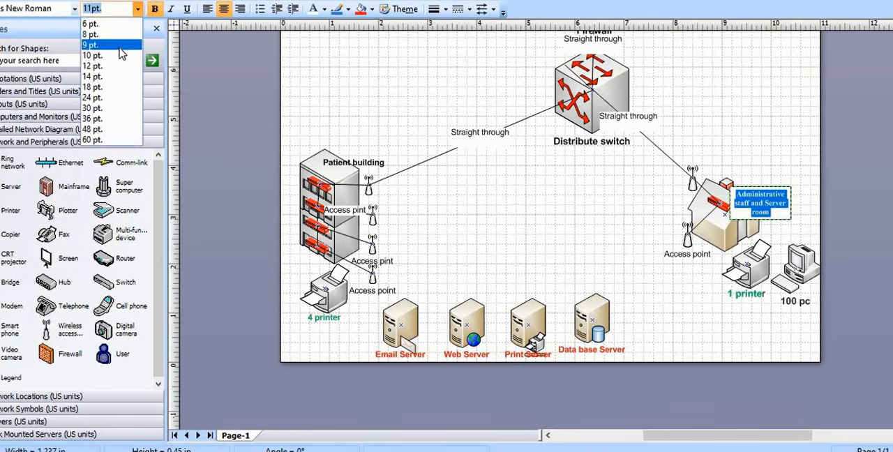
left_click(116, 66)
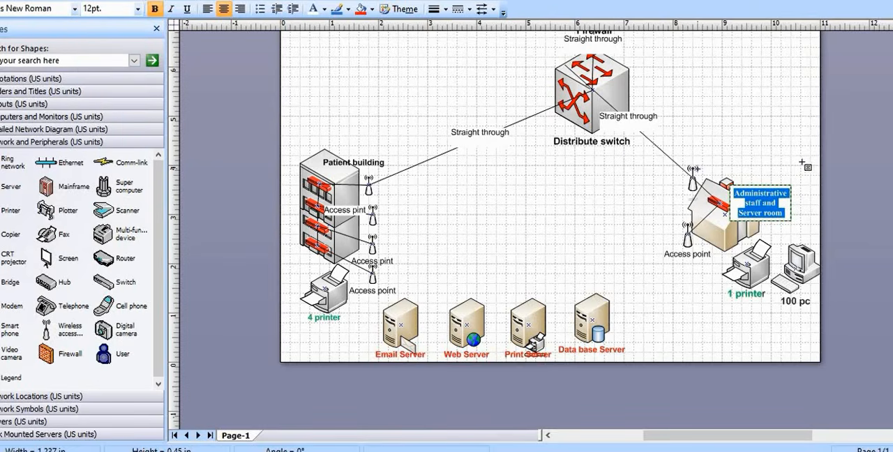
left_click(801, 163)
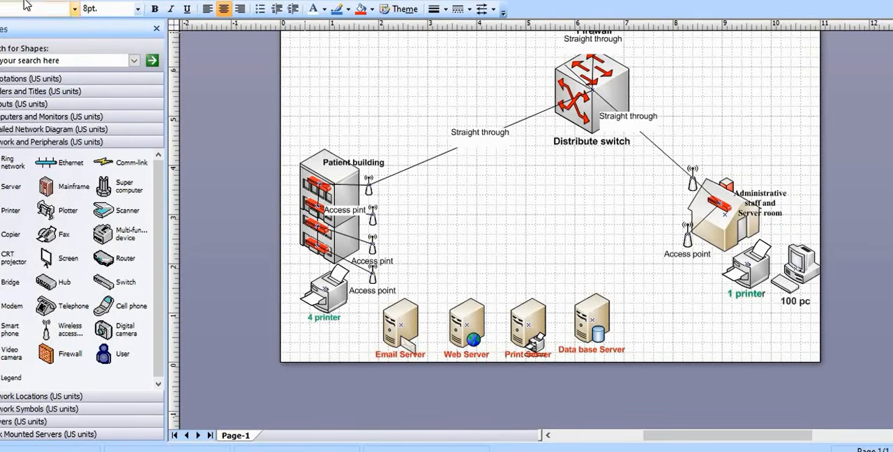
scroll(581, 241, "up", 3)
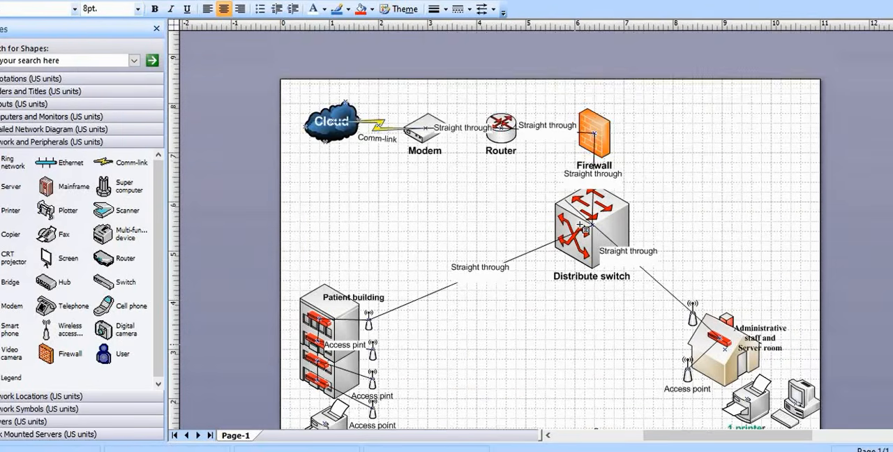
Connect the distribute switch to the Email Server and make the connector straight
scroll(584, 227, "down", 3)
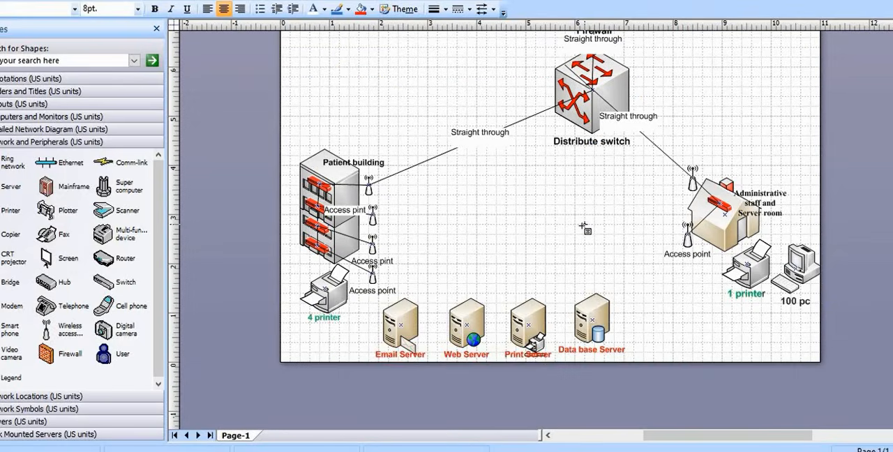
scroll(584, 228, "up", 1)
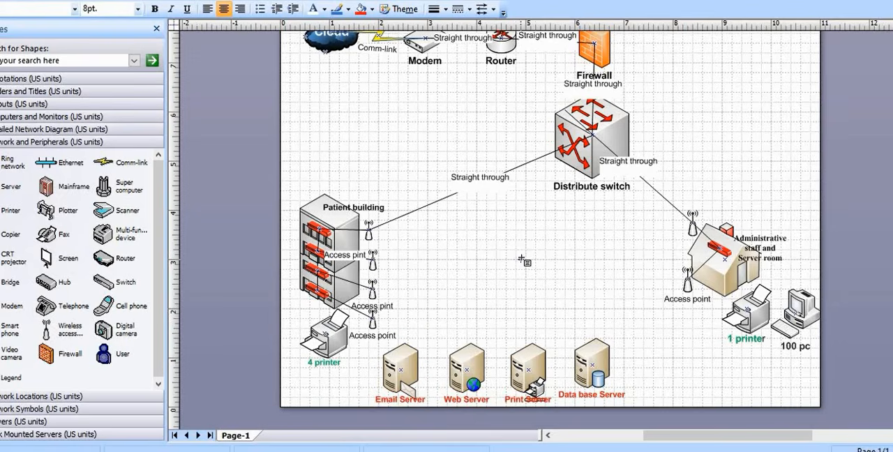
scroll(522, 258, "up", 2)
scroll(525, 256, "down", 2)
scroll(527, 255, "up", 1)
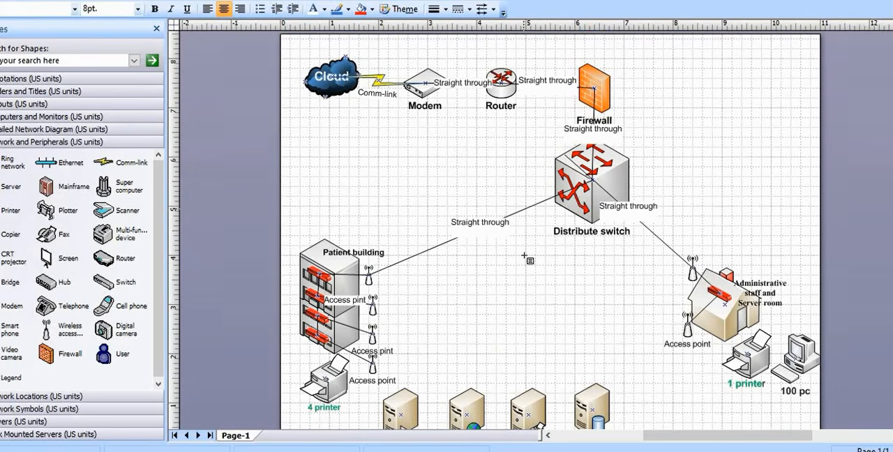
scroll(528, 255, "down", 1)
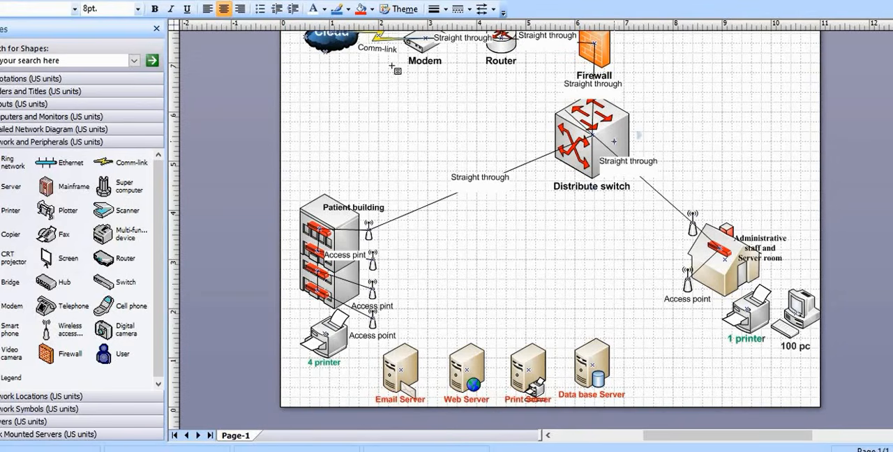
left_click(321, 0)
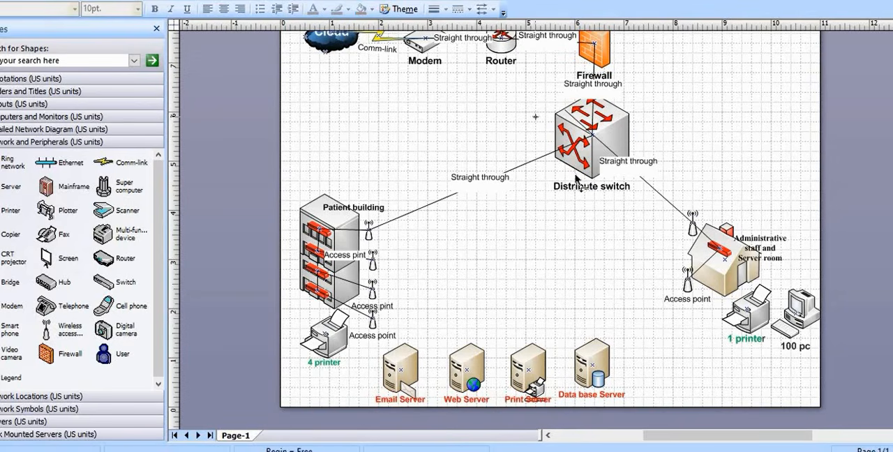
mouse_move(592, 136)
left_mouse_down()
mouse_move(573, 307)
mouse_move(406, 354)
mouse_move(409, 370)
left_mouse_up()
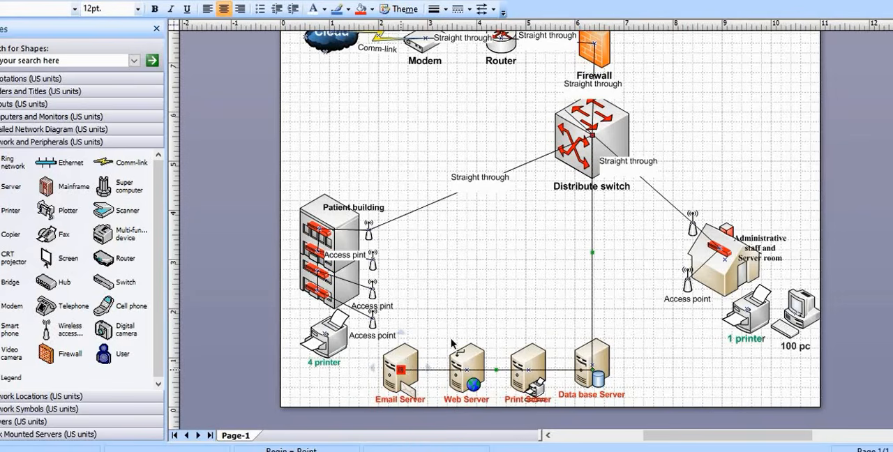
right_click(591, 279)
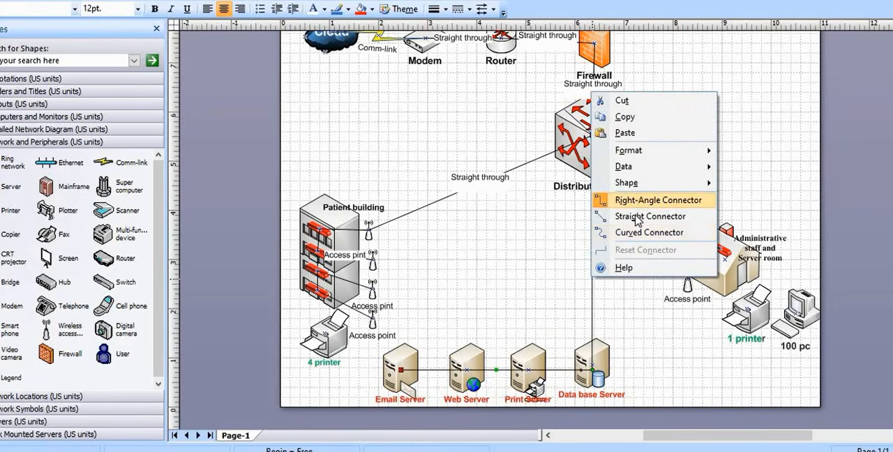
left_click(637, 216)
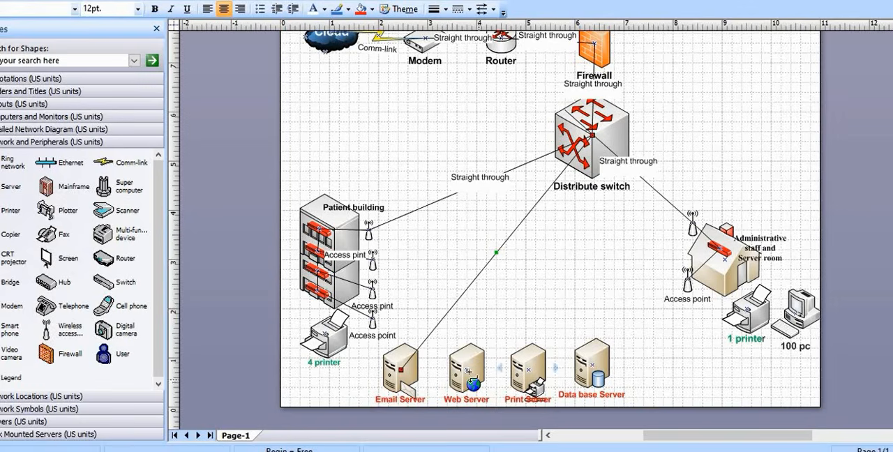
Connect the Web Server and the Print Server to the distribute switch with straight connectors
left_click_drag(467, 370, 591, 135)
right_click(468, 238)
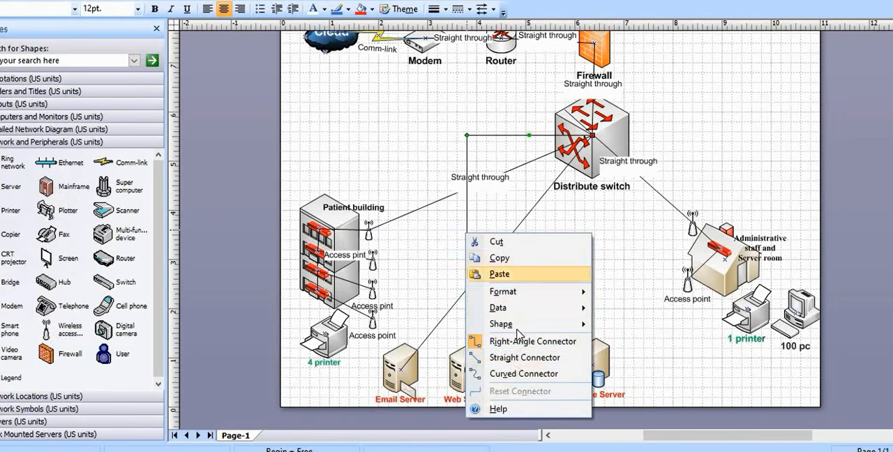
left_click(519, 358)
left_click_drag(528, 369, 594, 143)
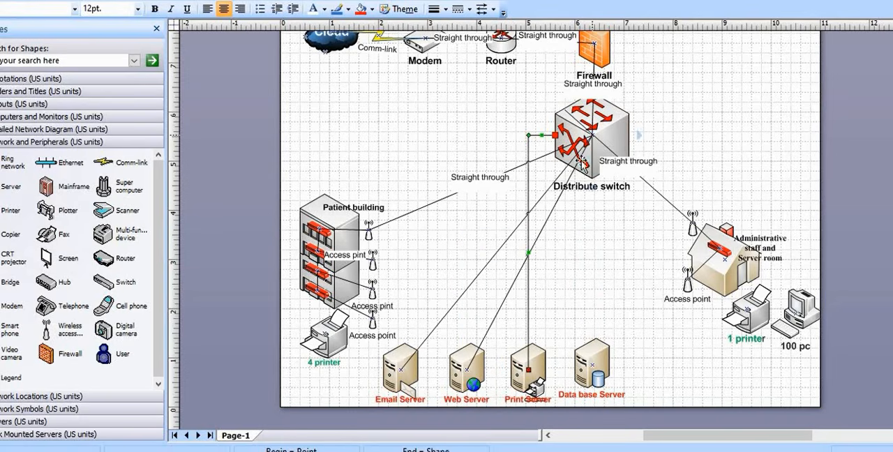
right_click(529, 305)
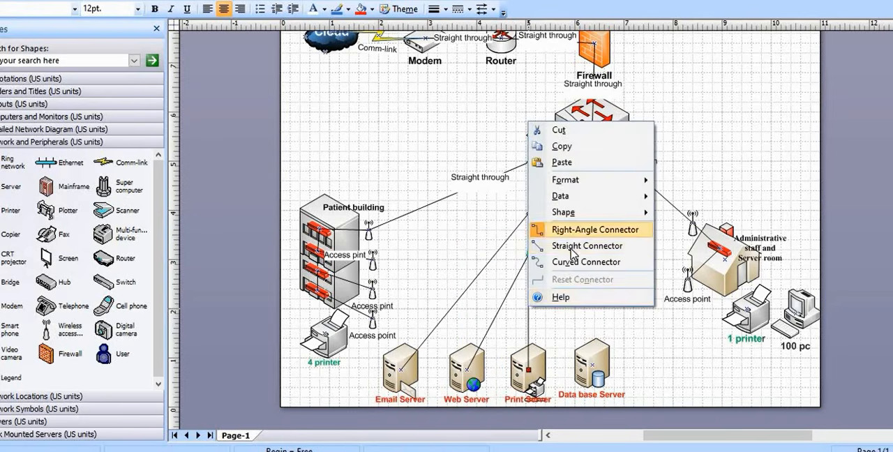
left_click(587, 246)
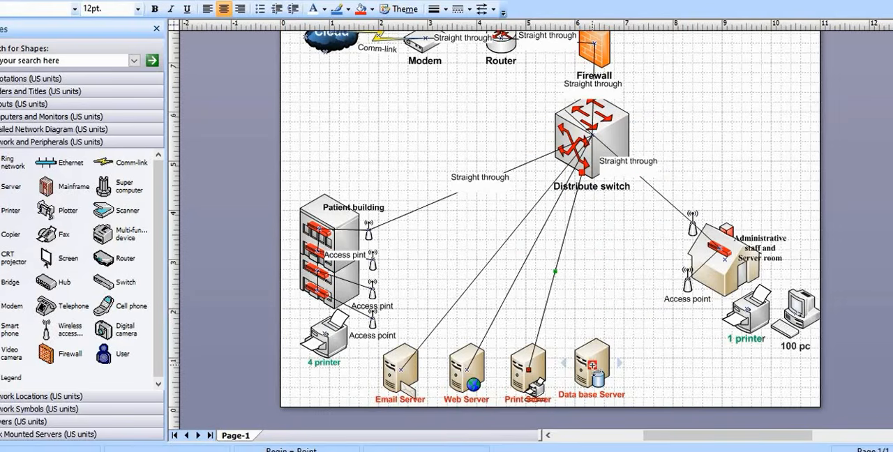
Connect the Data base Server to the distribute switch with a straight connector
left_click_drag(593, 363, 597, 139)
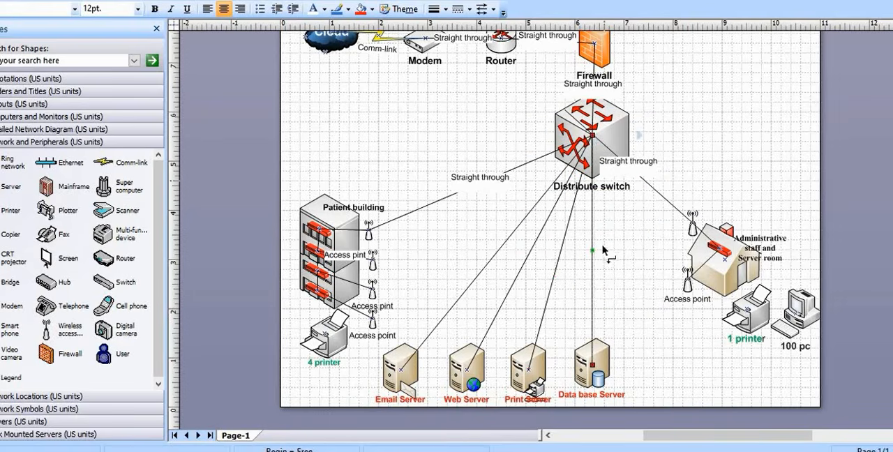
right_click(595, 241)
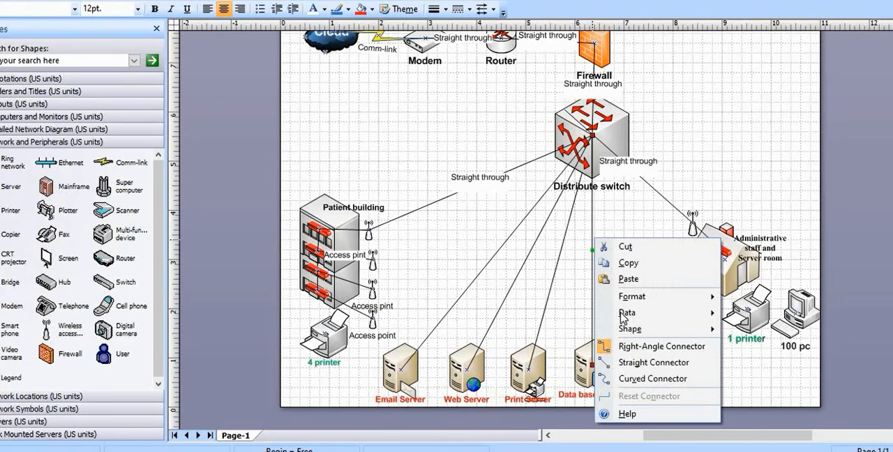
left_click(629, 359)
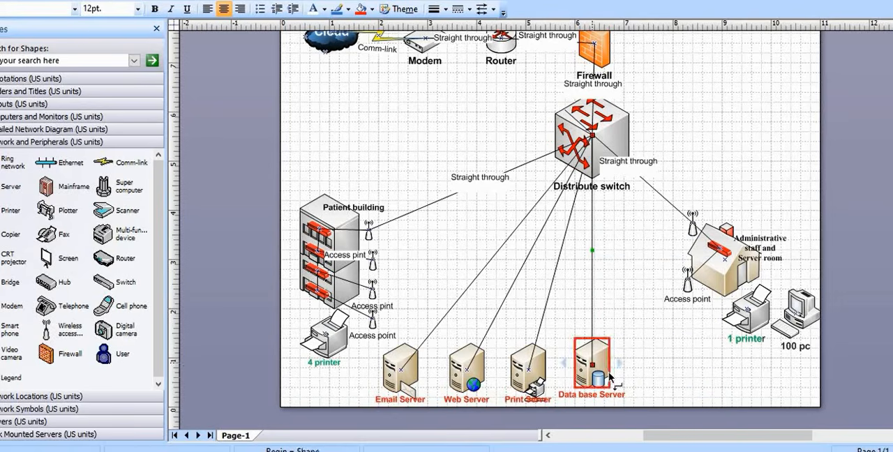
Place a Tablet computer shape from the Computers and Monitors stencil beside the administrative house, next to its access points
scroll(616, 372, "up", 1)
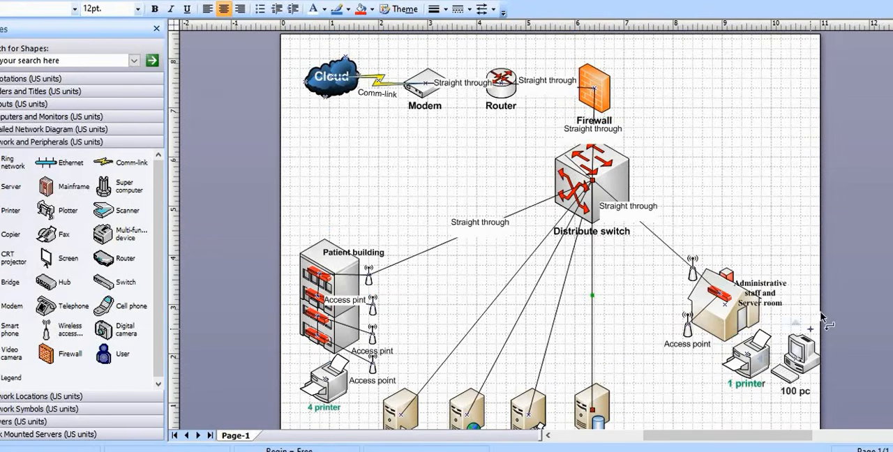
scroll(722, 318, "down", 1)
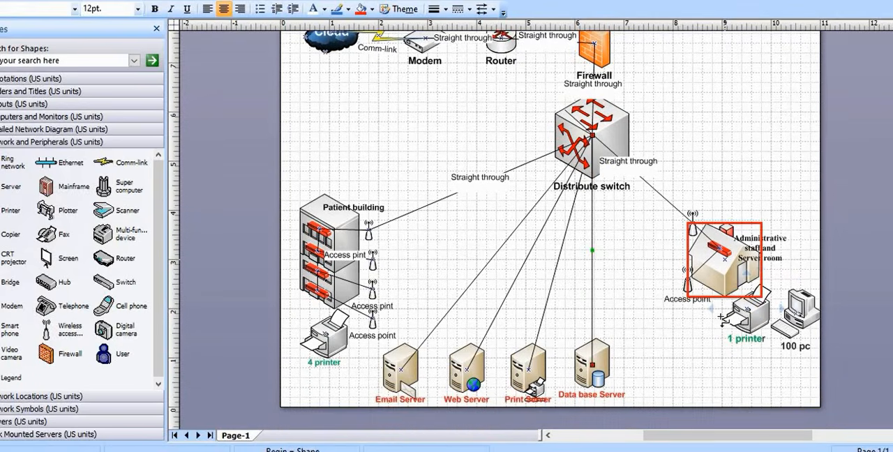
scroll(721, 318, "up", 1)
scroll(722, 317, "down", 1)
scroll(722, 318, "up", 1)
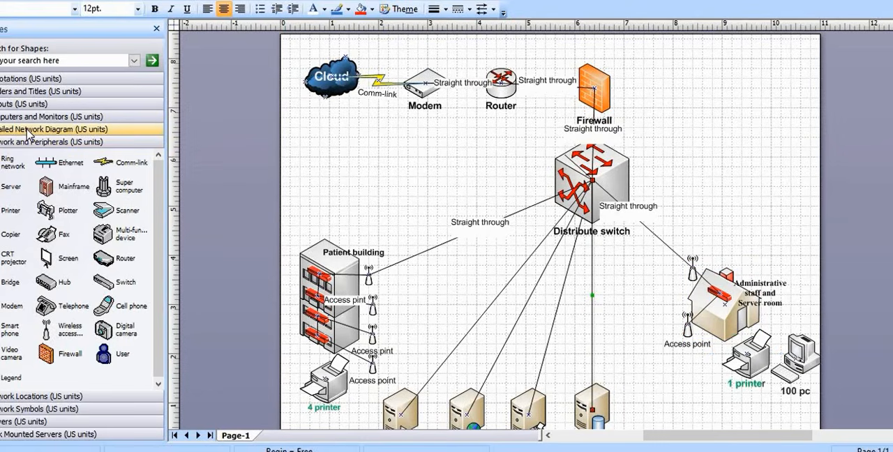
left_click(27, 130)
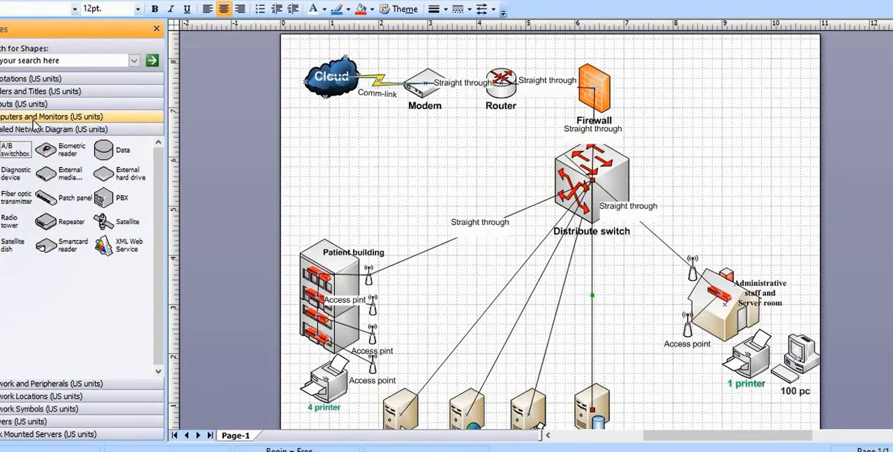
left_click(33, 118)
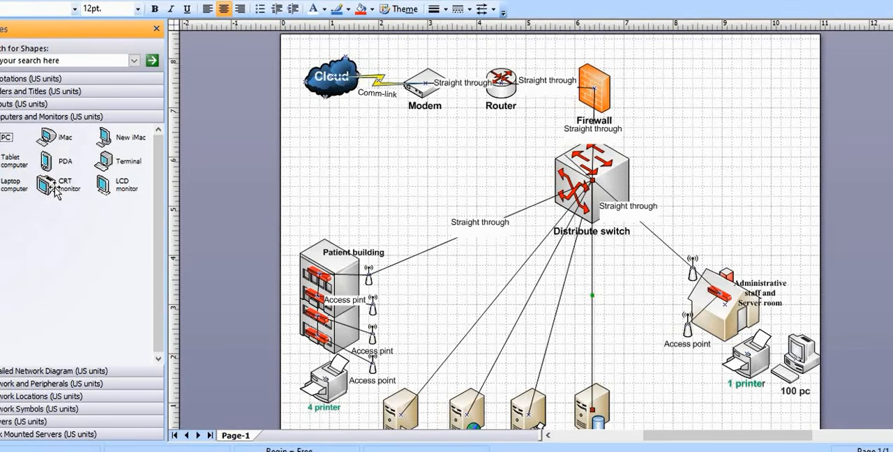
left_click_drag(14, 162, 660, 303)
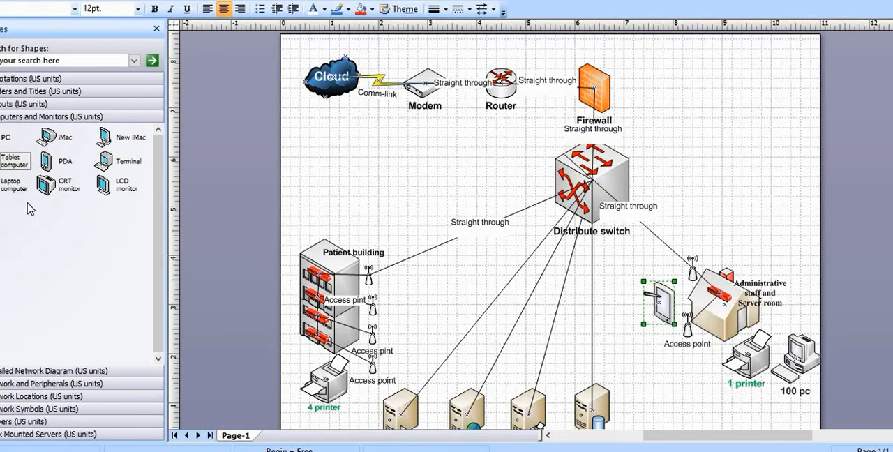
Place a Laptop computer shape beside the patient building's access points and remove the connector between it and the tablet
left_click_drag(11, 185, 410, 299)
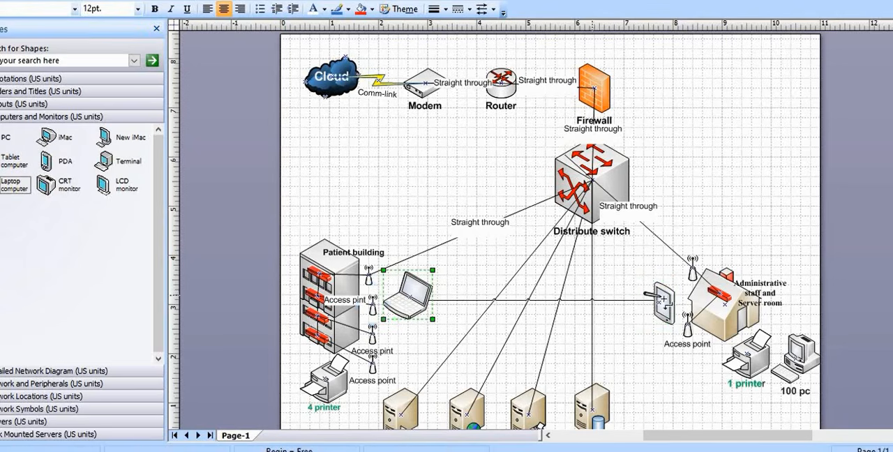
left_click(609, 301)
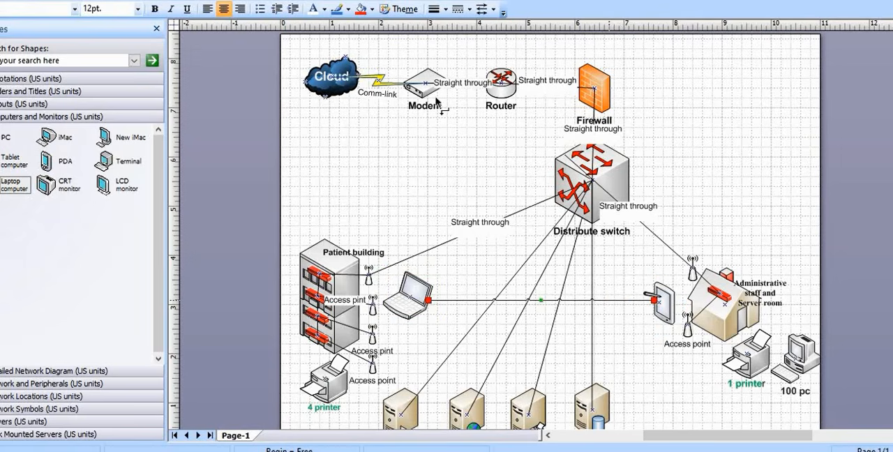
left_click(194, 3)
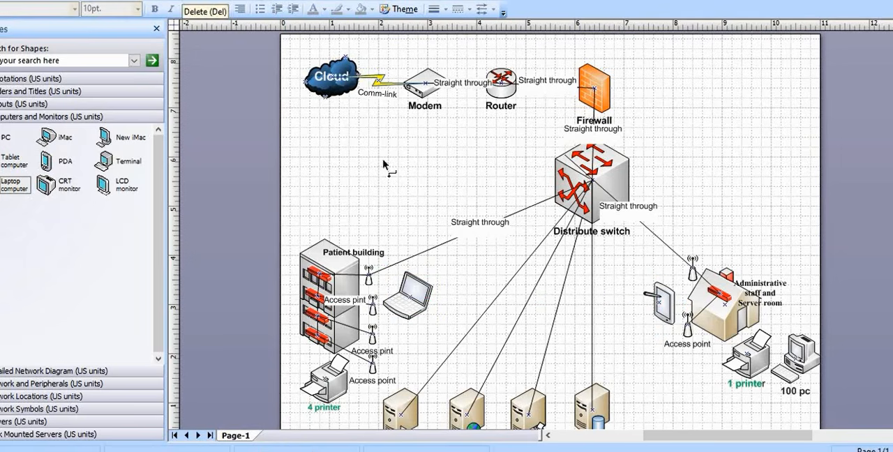
Label the laptop beside the patient building "tablet" and format the text as bold, 12 pt
left_click(409, 311)
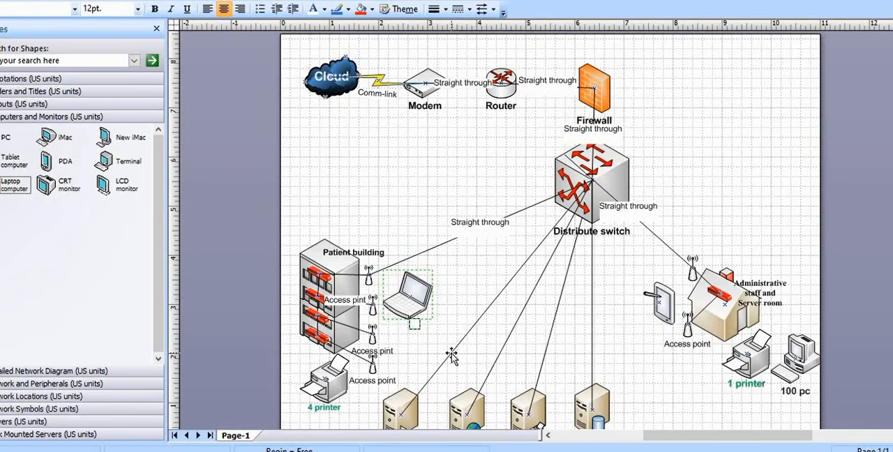
type("tablet")
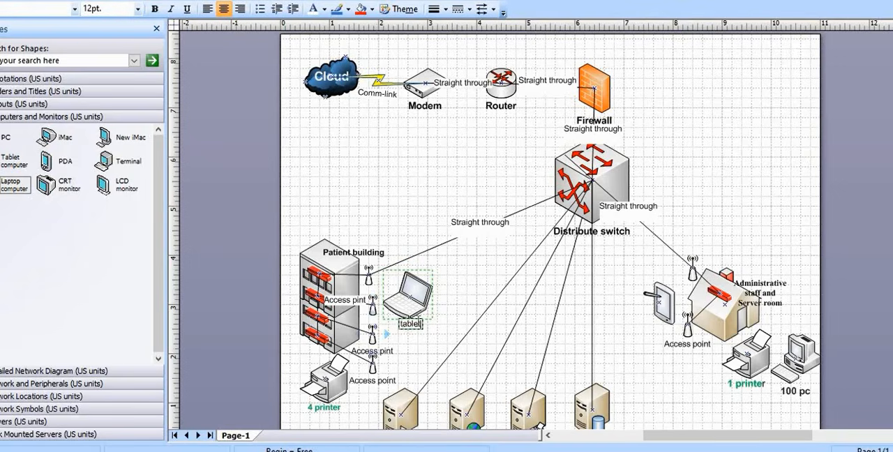
left_click_drag(422, 325, 409, 326)
left_click(154, 9)
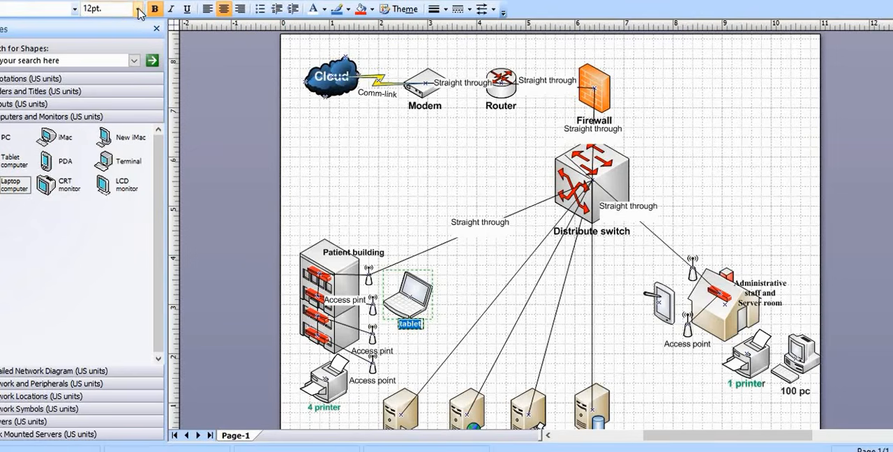
left_click(138, 9)
left_click(102, 66)
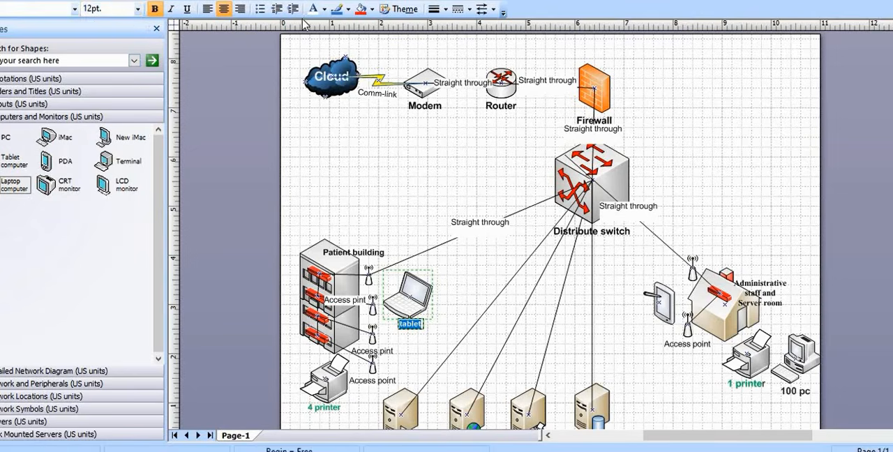
Apply the standard yellow fill colour to the laptop with its "tablet" label selected
left_click(372, 9)
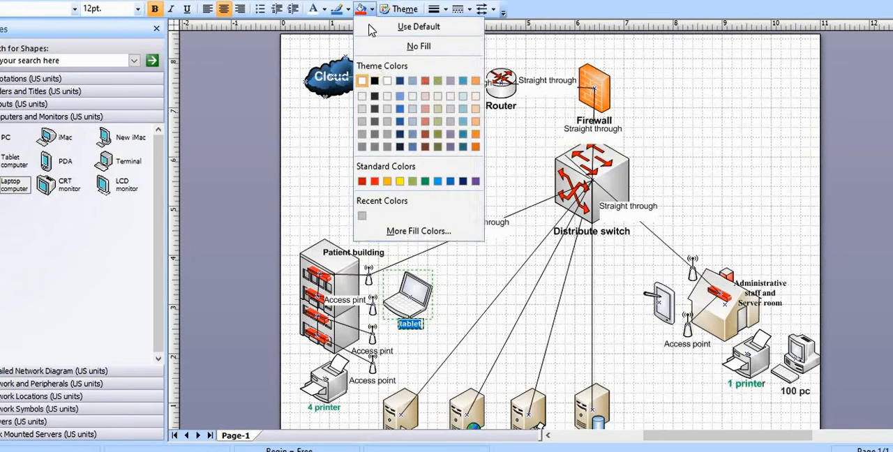
left_click(402, 182)
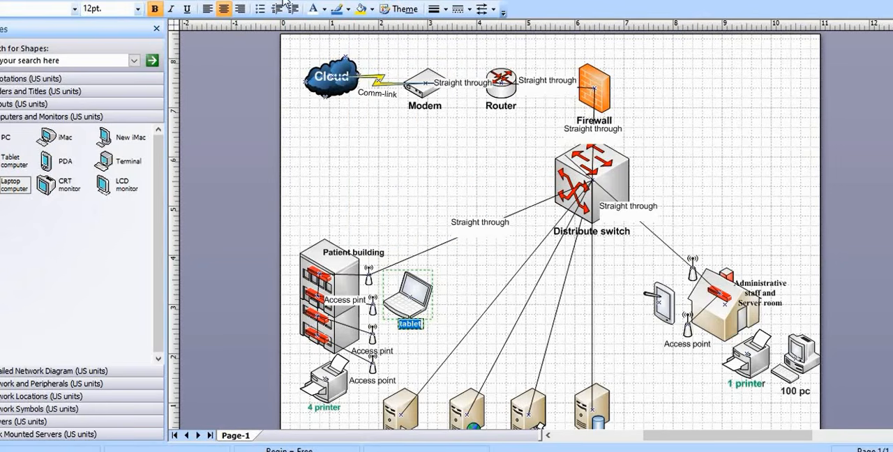
left_click(440, 319)
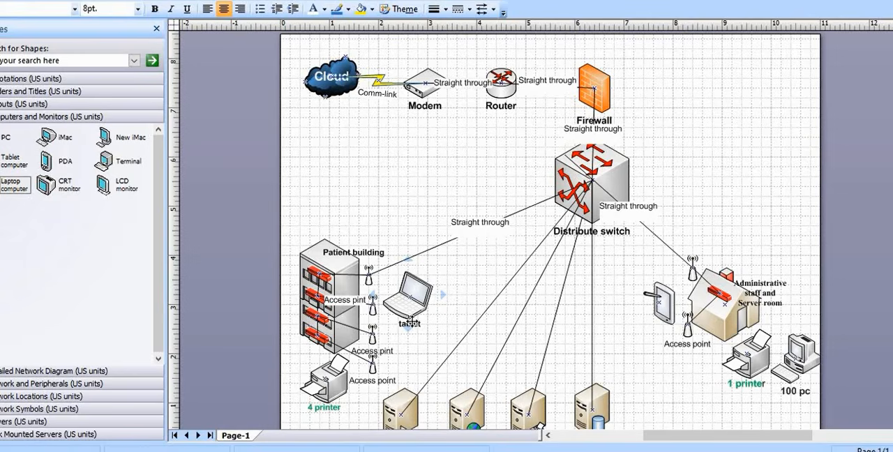
double_click(410, 323)
left_click(397, 328)
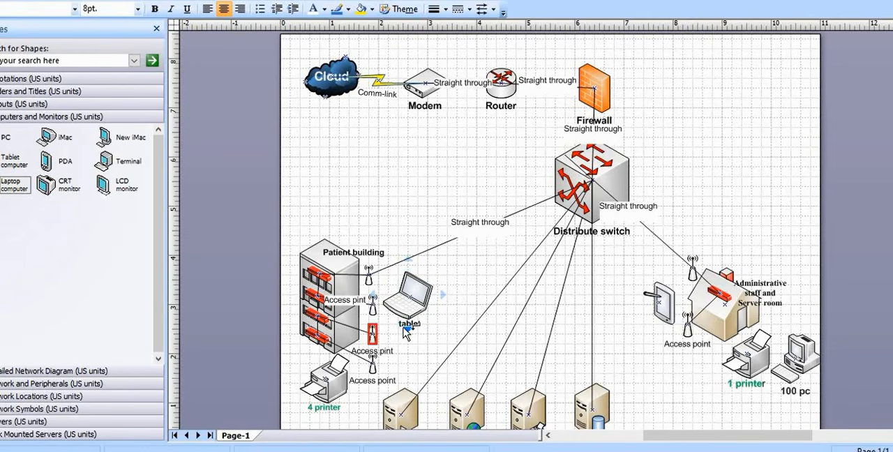
left_click(407, 330)
left_click(403, 335)
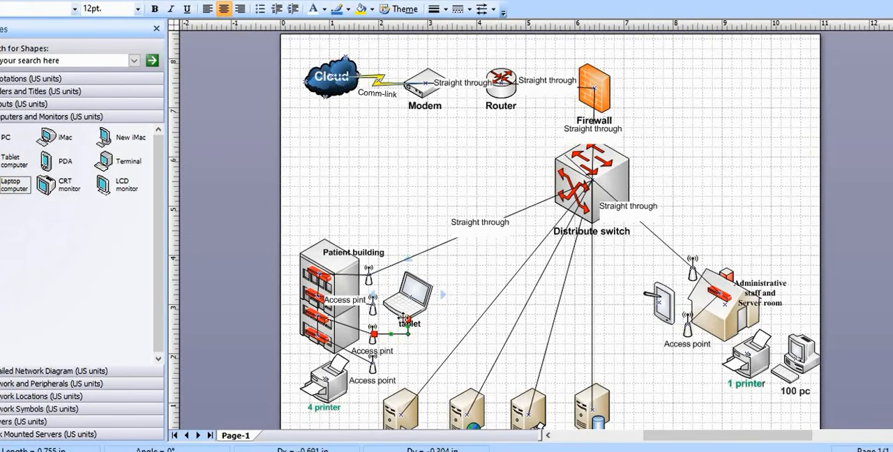
key("Delete")
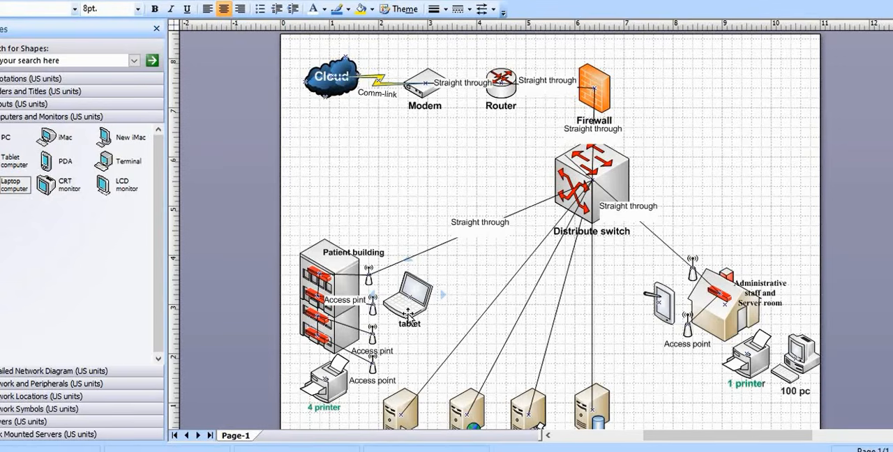
Change the label of the laptop beside the patient building to "500 laptop"
left_click(409, 318)
left_click(407, 331)
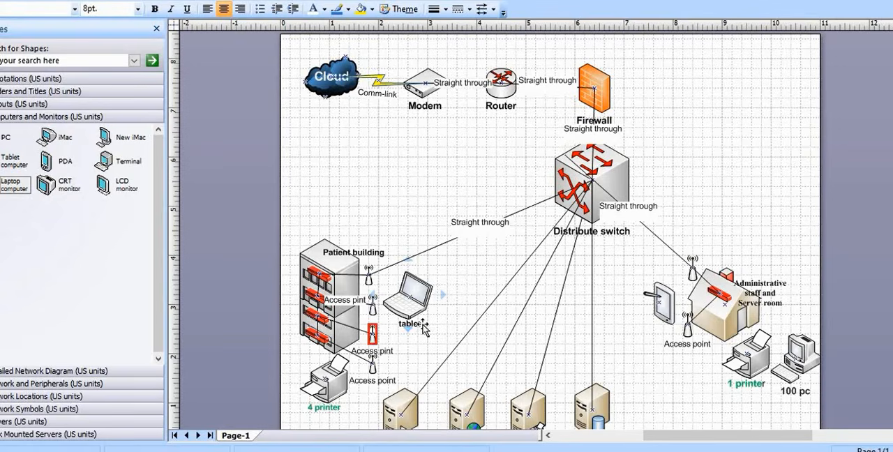
double_click(418, 327)
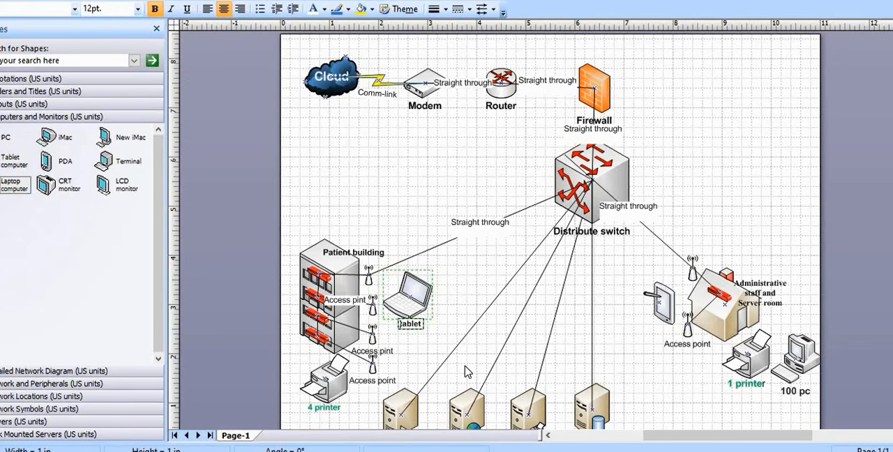
type("500")
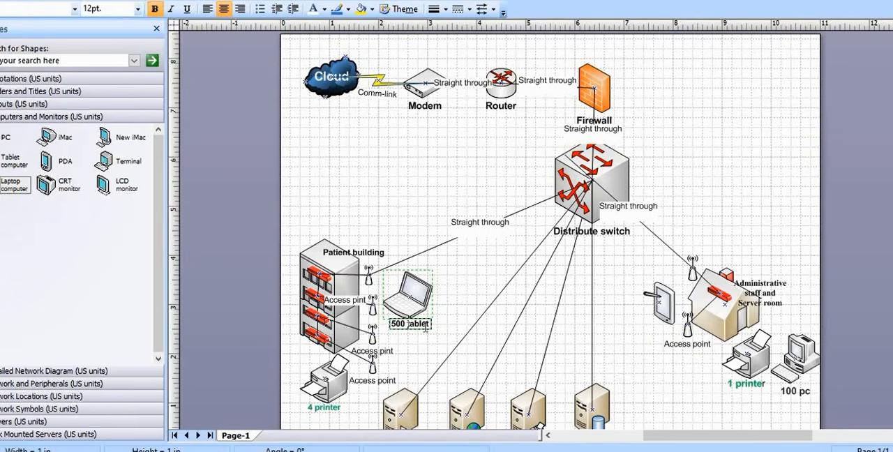
double_click(410, 325)
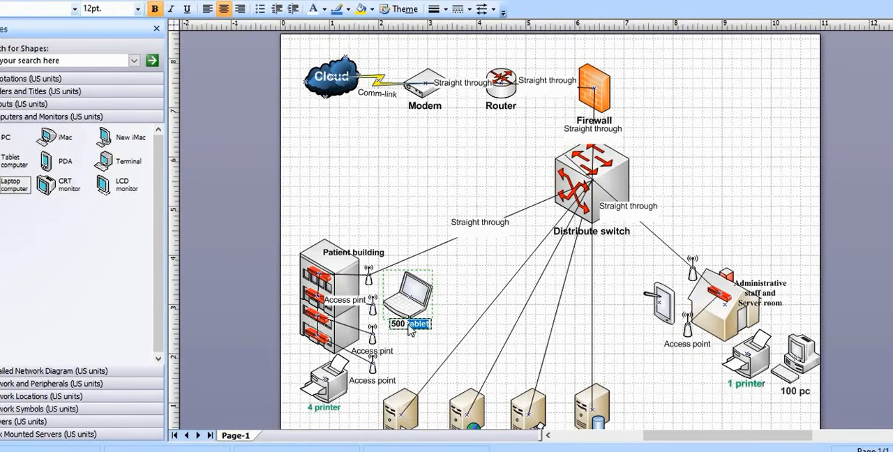
type("lap")
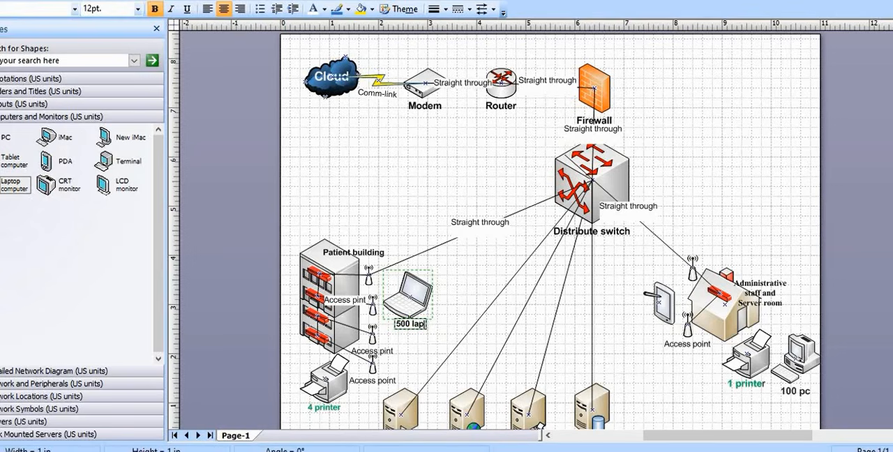
type("top")
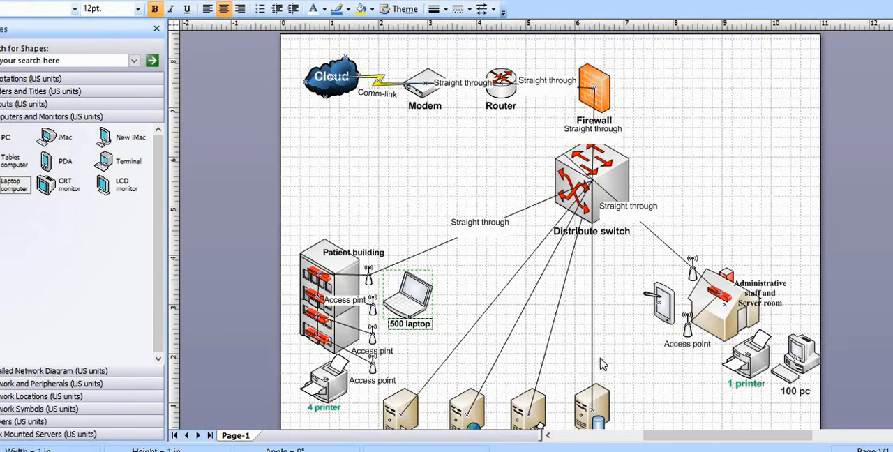
Shift the tablet slightly away from the administrative house and label it "100 Tablet"
left_click(669, 316)
left_click(669, 315)
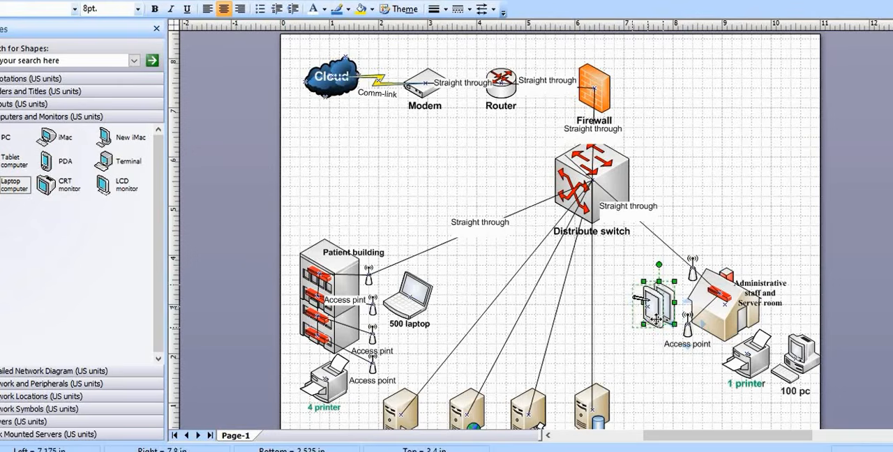
left_click_drag(664, 309, 664, 310)
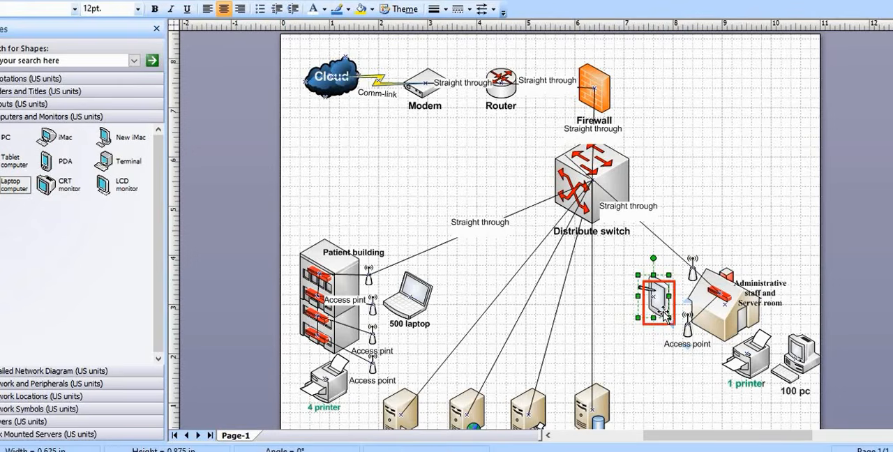
double_click(664, 311)
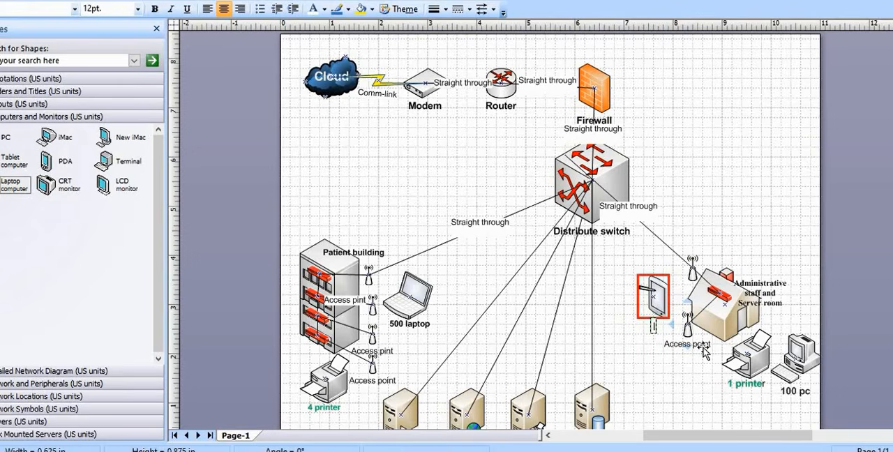
type("Tablet")
key("Escape")
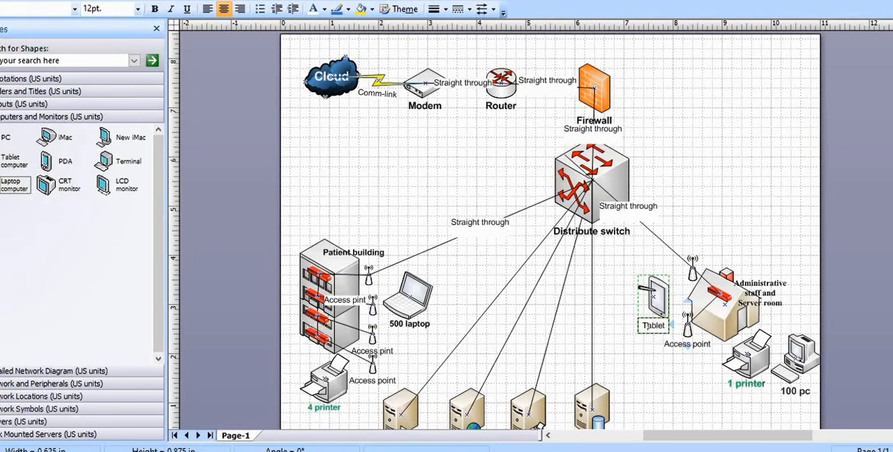
type("100")
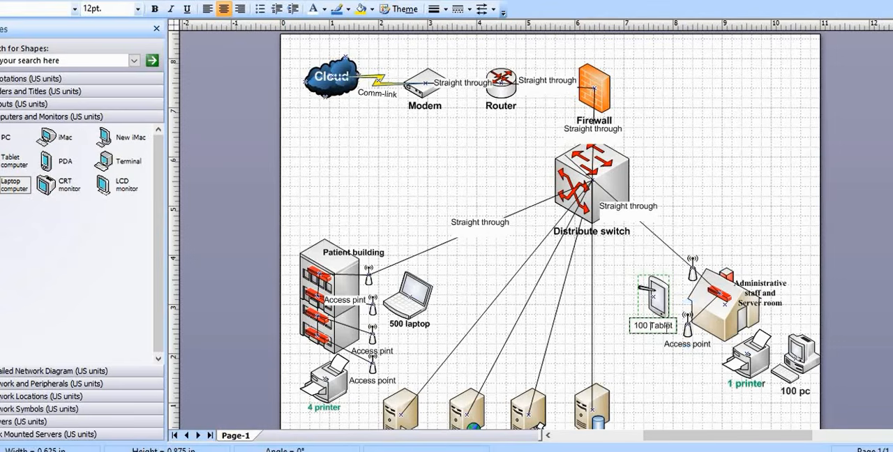
Make the whole "100 Tablet" label bold
left_click_drag(674, 325, 636, 326)
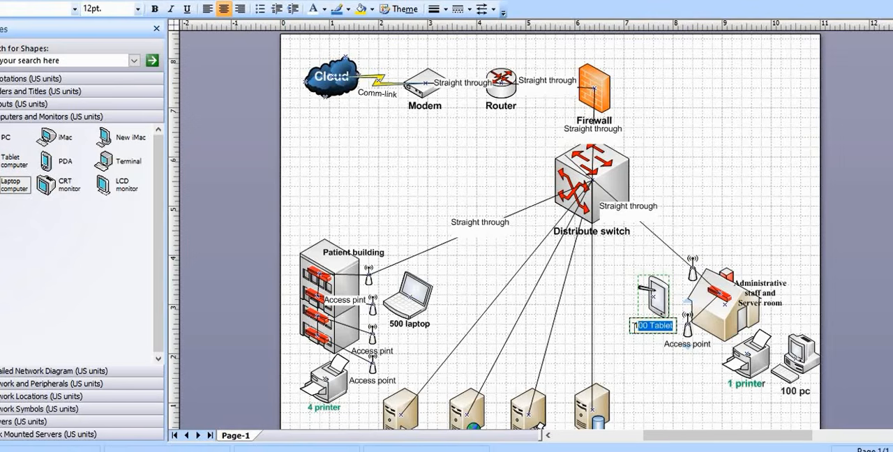
left_click(155, 9)
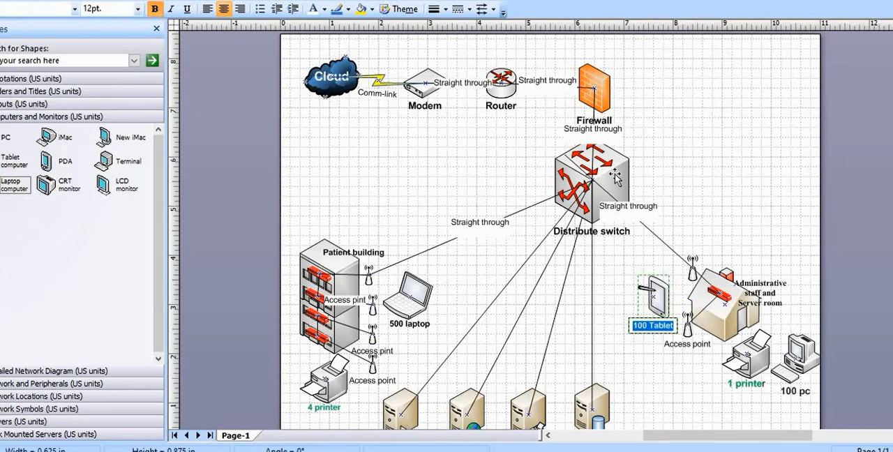
left_click(695, 382)
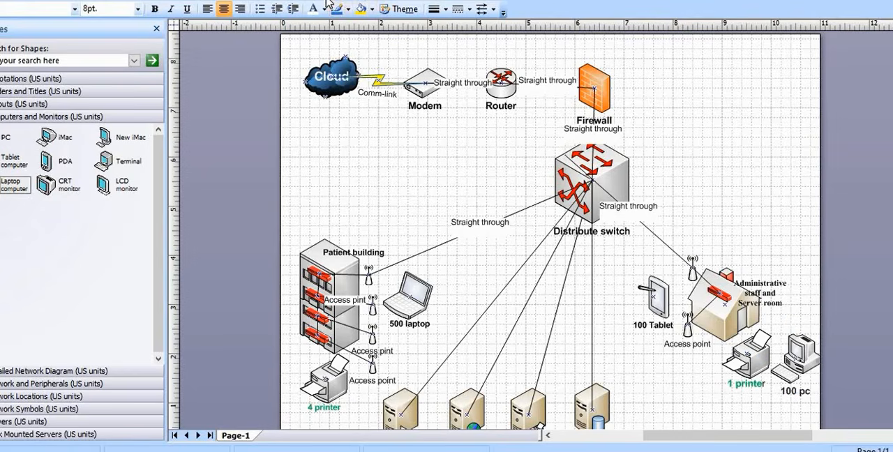
Connect the "100 pc" computer to the administrative house with a straight connector
left_click(799, 360)
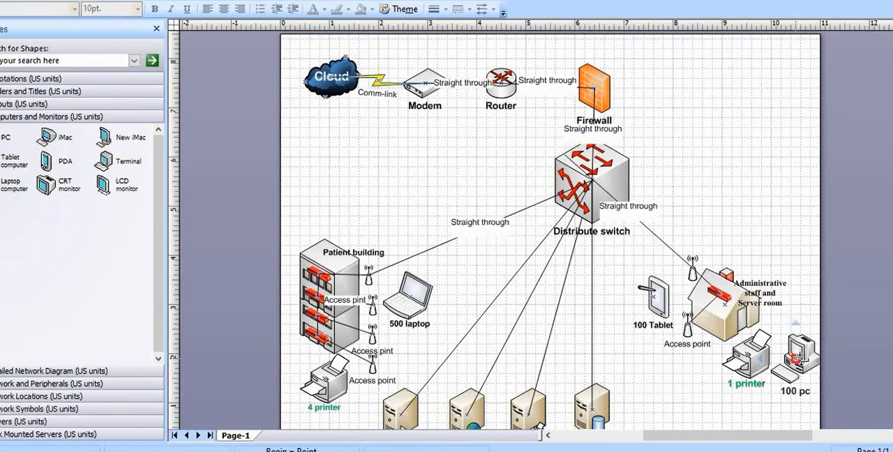
left_click_drag(796, 359, 727, 304)
right_click(792, 312)
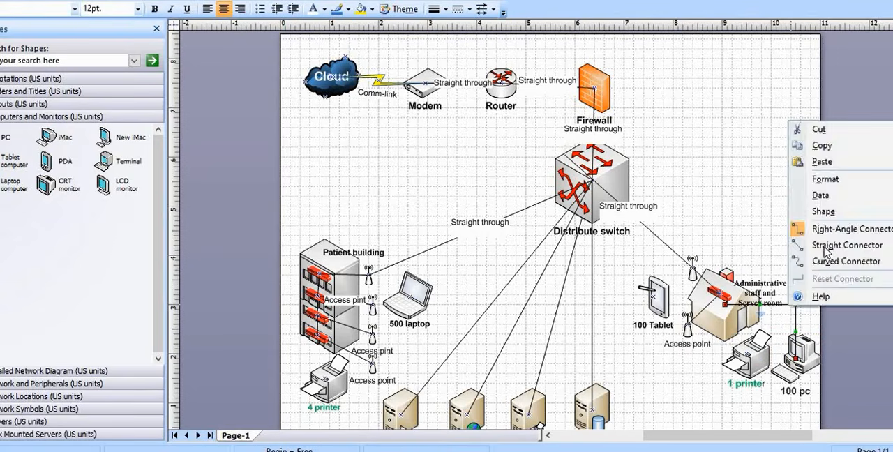
left_click(827, 245)
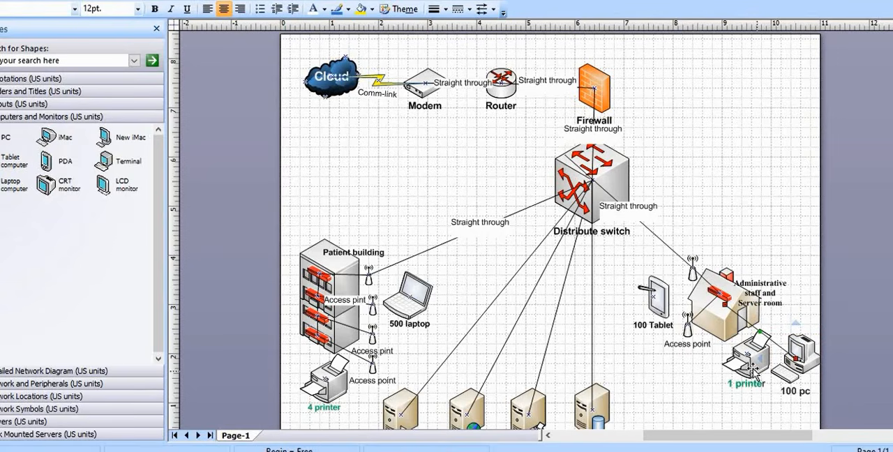
Move the "1 printer" shape slightly away from the PC and link it to the administrative house with a straight connector
left_click_drag(756, 376, 726, 300)
right_click(733, 338)
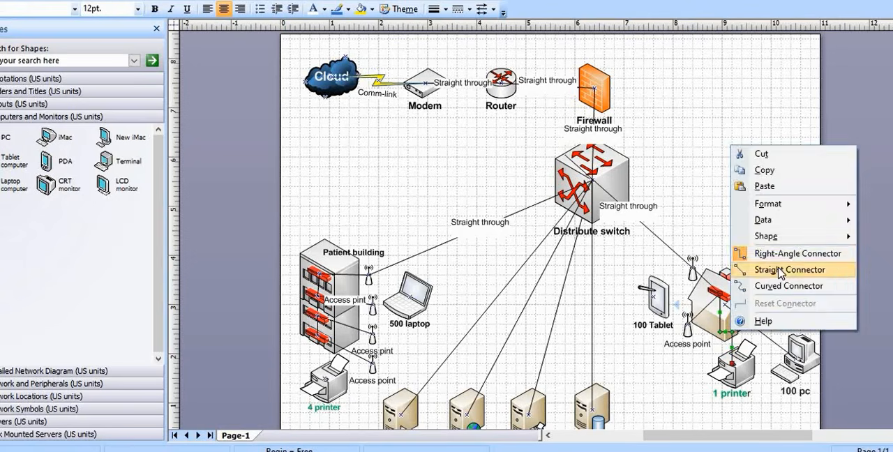
left_click(779, 270)
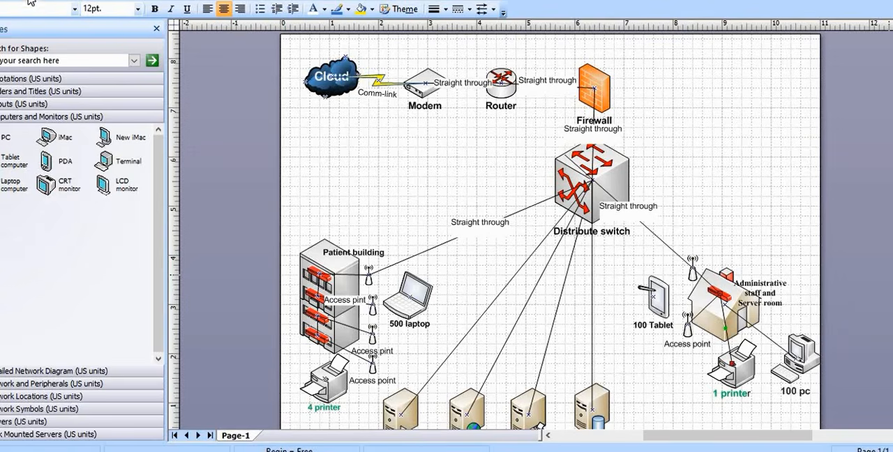
Review the diagram against the Cure Hospital requirements in the Word case scenario, and return to the Visio drawing
scroll(670, 308, "down", 1)
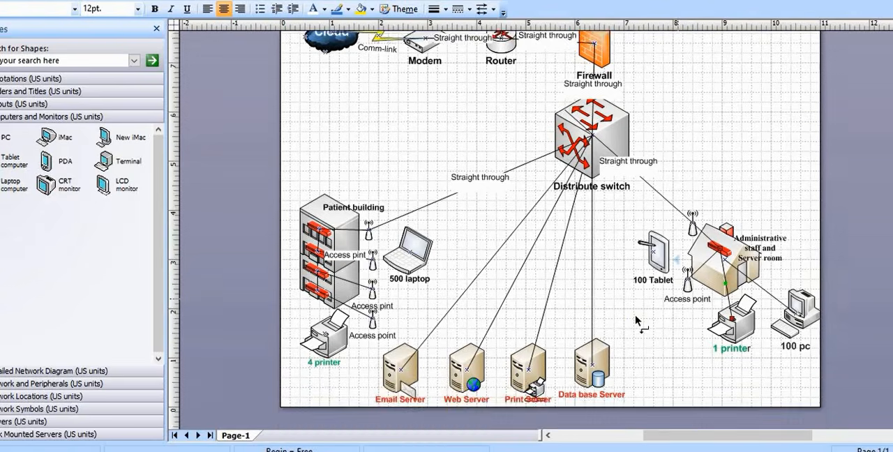
scroll(637, 322, "up", 1)
scroll(636, 320, "down", 1)
left_click(376, 451)
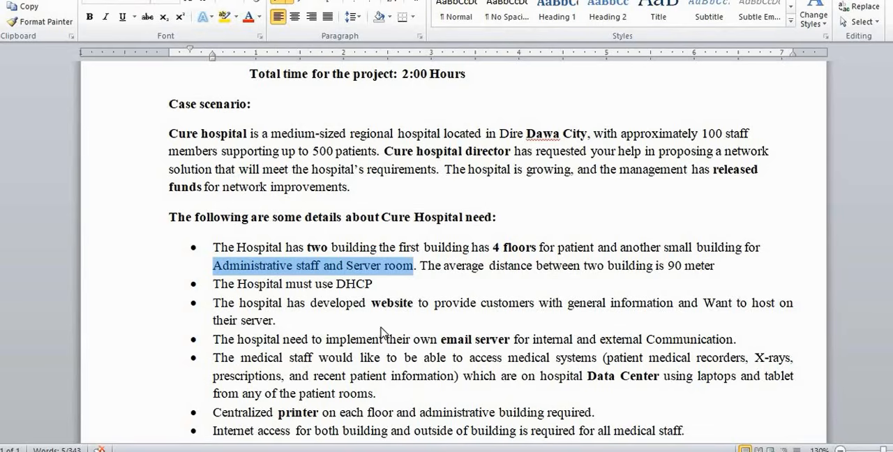
scroll(391, 314, "down", 1)
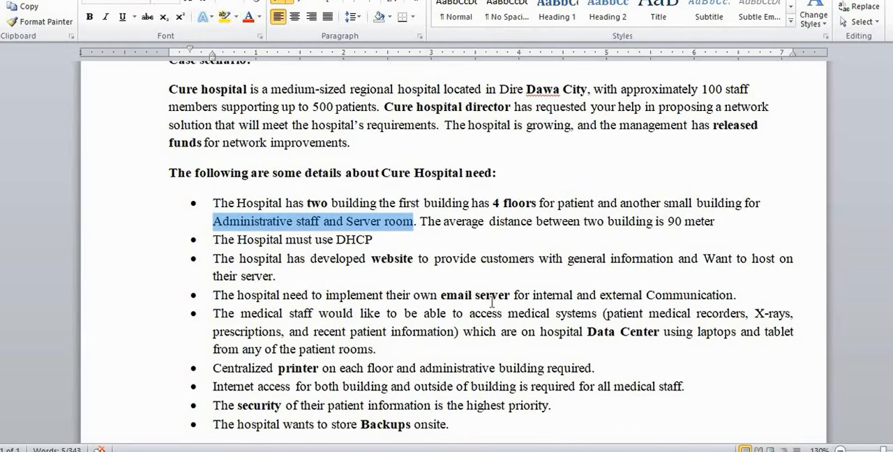
scroll(492, 301, "down", 3)
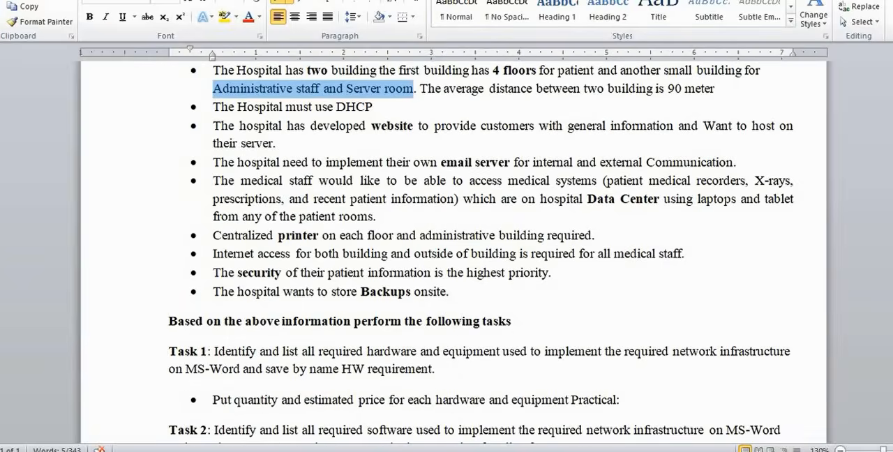
left_click(467, 451)
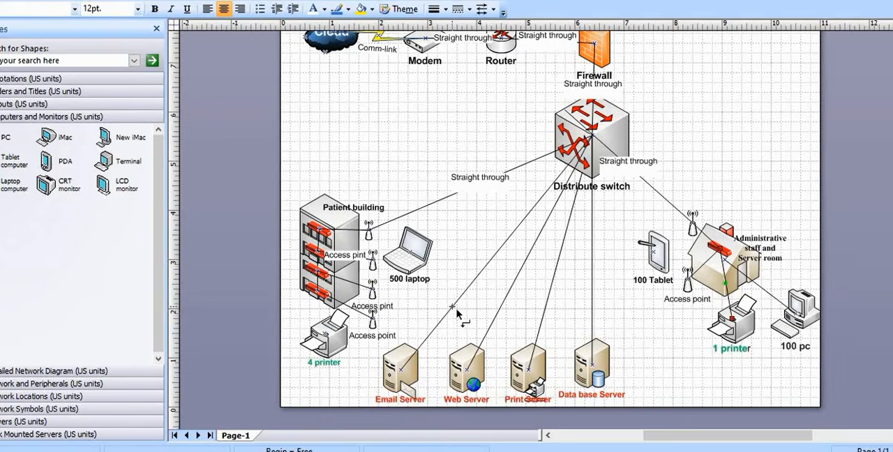
scroll(454, 307, "up", 1)
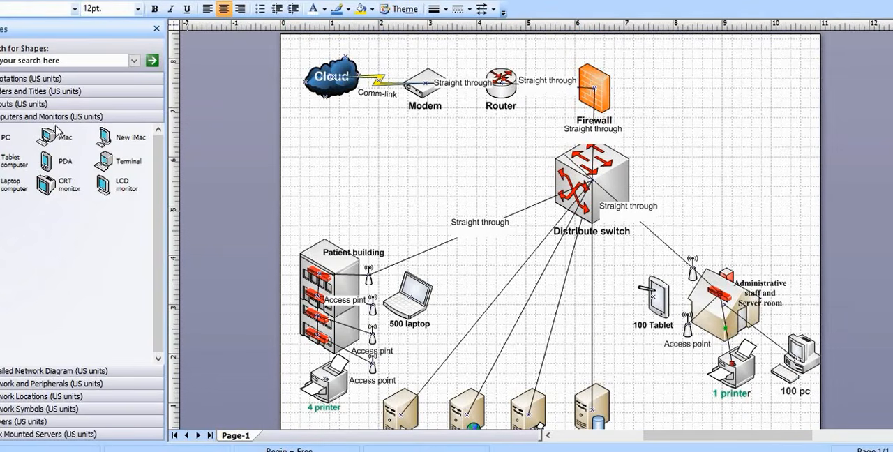
Place a User shape from the Network and Peripherals stencil beside the Data base Server, below the tablet
left_click(43, 371)
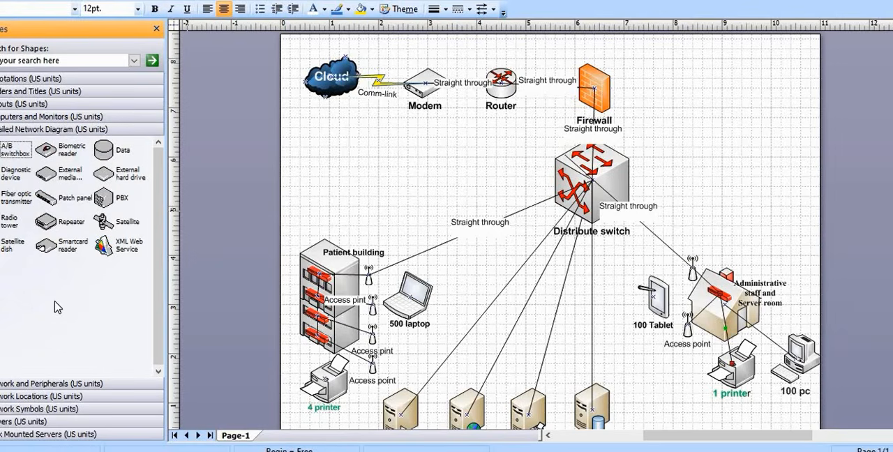
left_click(50, 383)
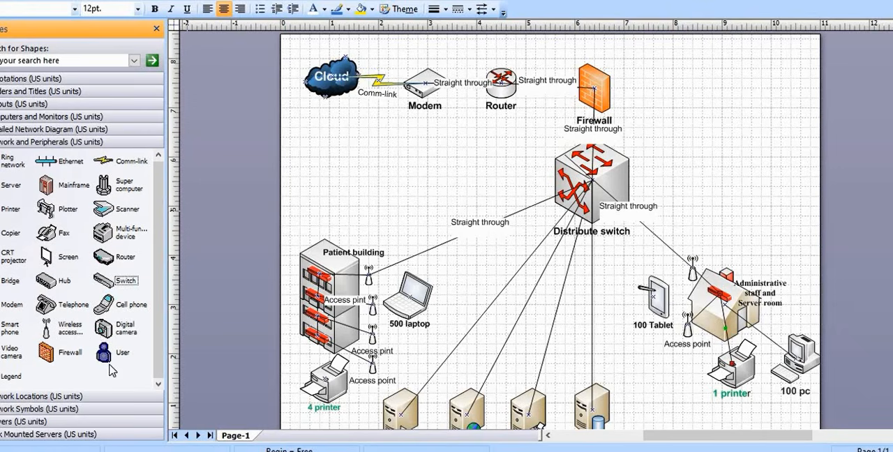
left_click_drag(101, 342, 666, 392)
scroll(674, 393, "down", 2)
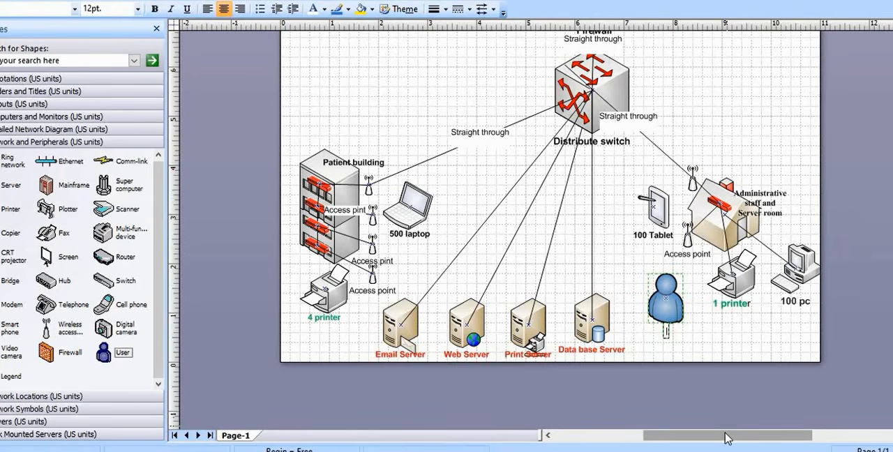
Label the user figure "100 medical staff"
type("100")
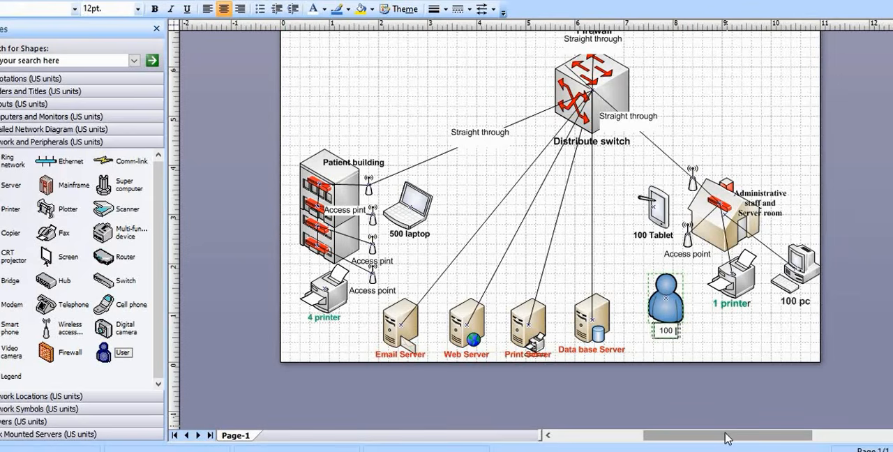
type(" s")
key("BackSpace")
type("medical")
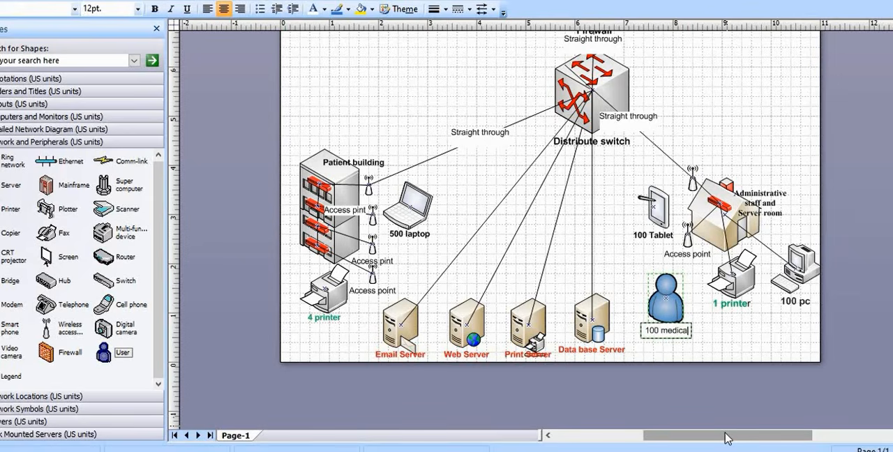
type(" sta")
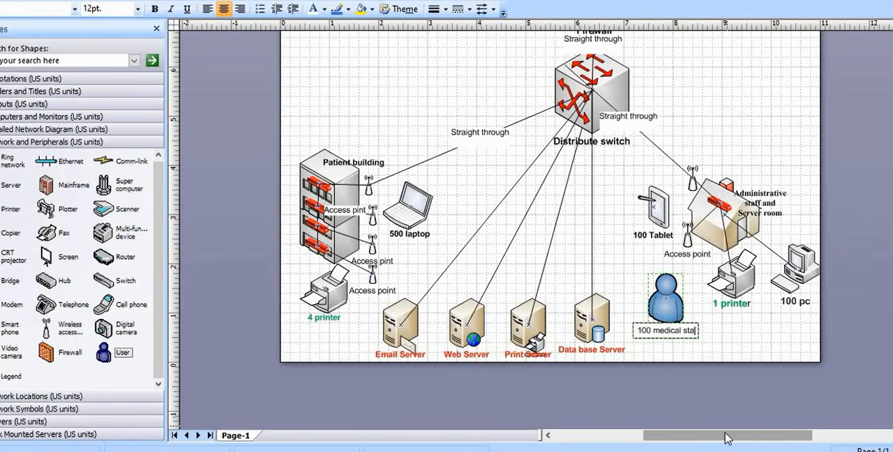
type("ffff")
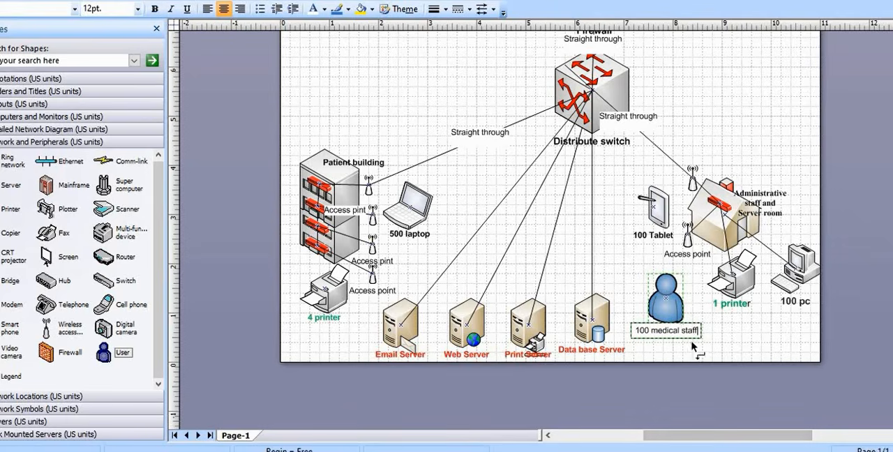
left_click(713, 335)
Format the "100 medical staff" label as bold, 14 pt, and move the user figure below the "100 pc" computer
double_click(679, 332)
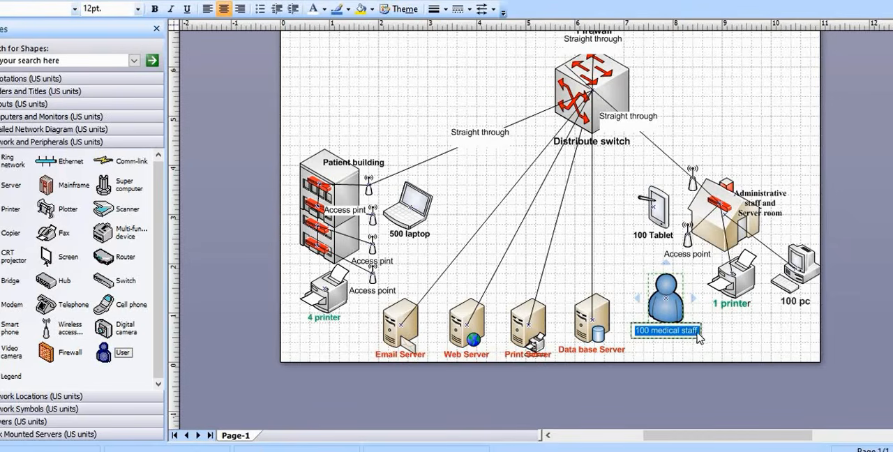
left_click(155, 10)
left_click(137, 8)
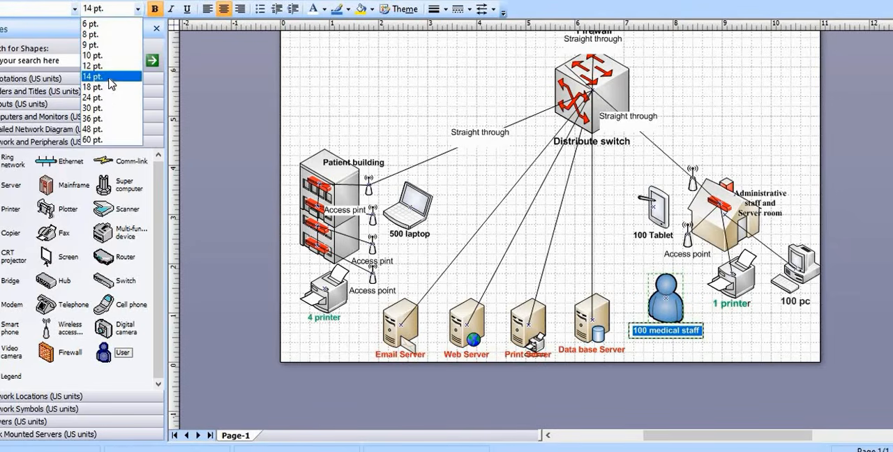
left_click(105, 76)
left_click(768, 345)
left_click_drag(670, 316, 773, 340)
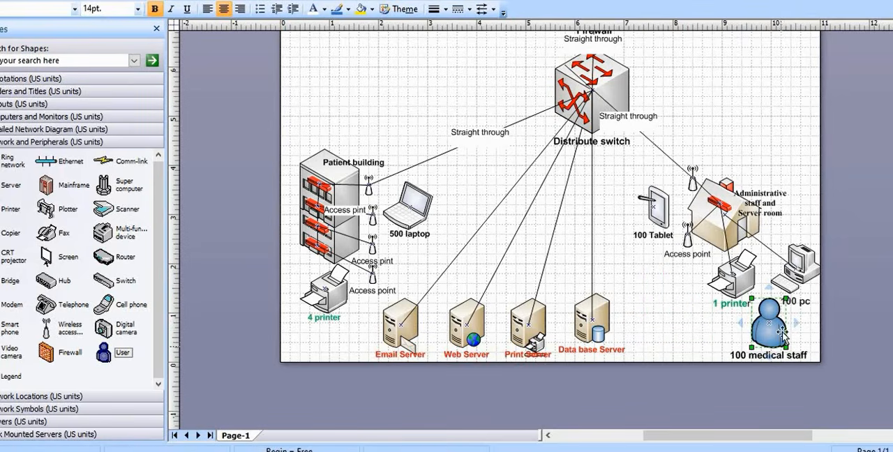
Move the "100 medical staff" user figure beside the "1 printer" printer, below the administrative building's access point
left_click_drag(785, 302, 693, 313)
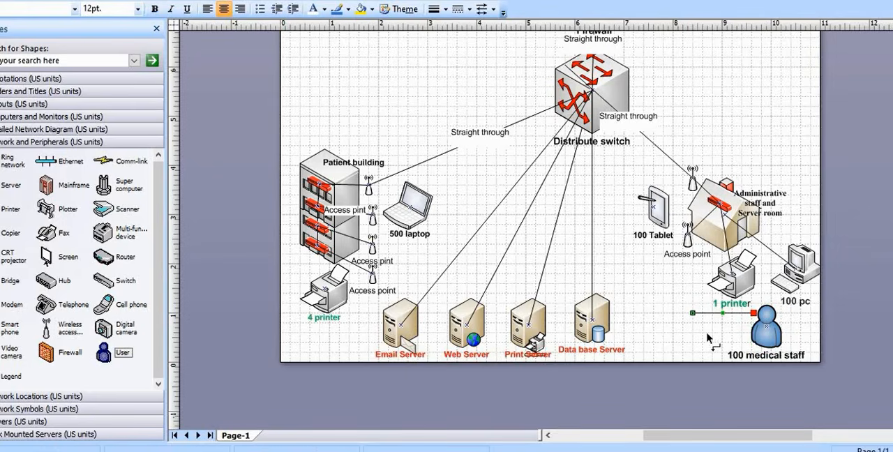
key("Delete")
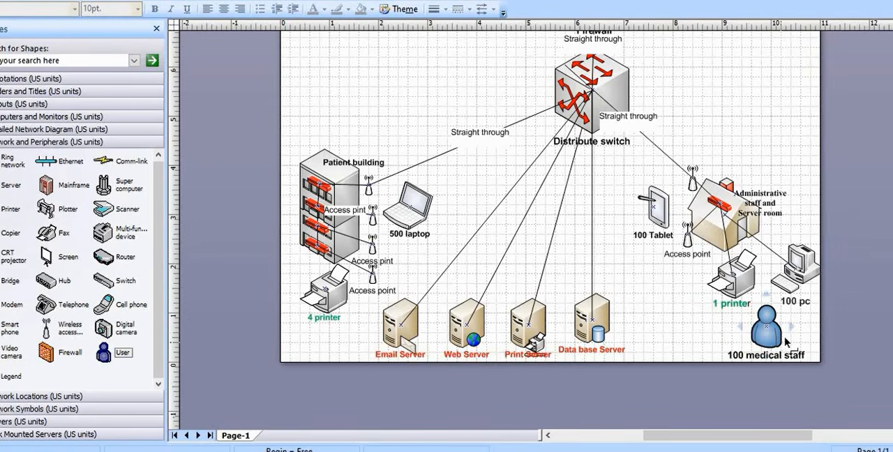
left_click_drag(752, 333, 688, 303)
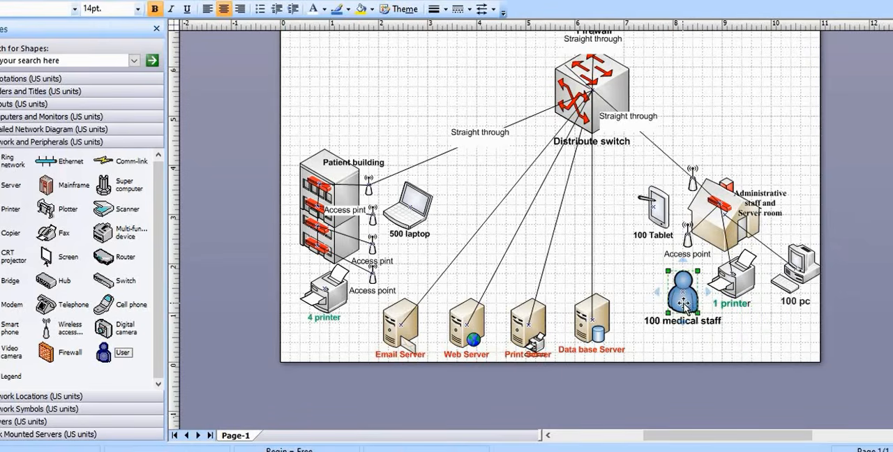
Duplicate the "100 medical staff" user figure and place the copy beside the Email Server, below the patient building
right_click(686, 303)
left_click(717, 326)
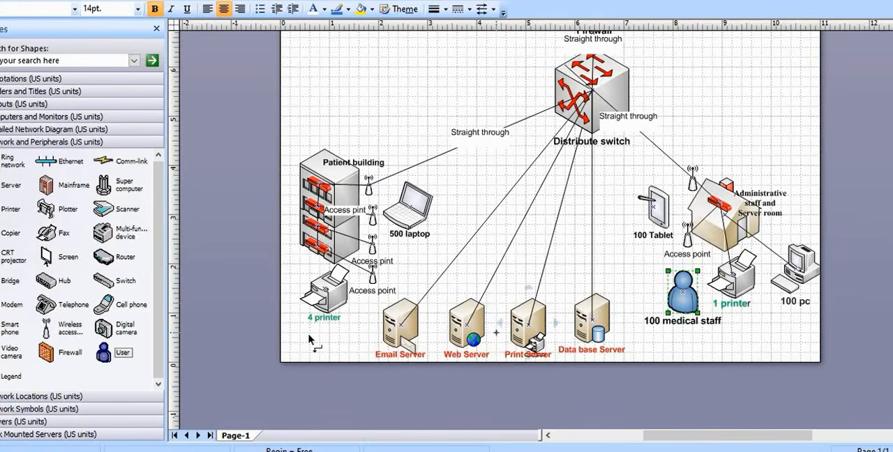
right_click(482, 259)
left_click(520, 301)
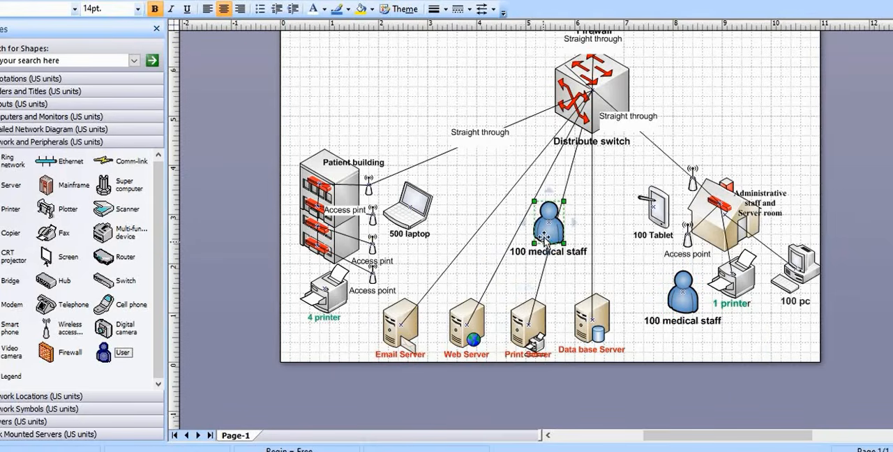
left_click_drag(450, 275, 348, 337)
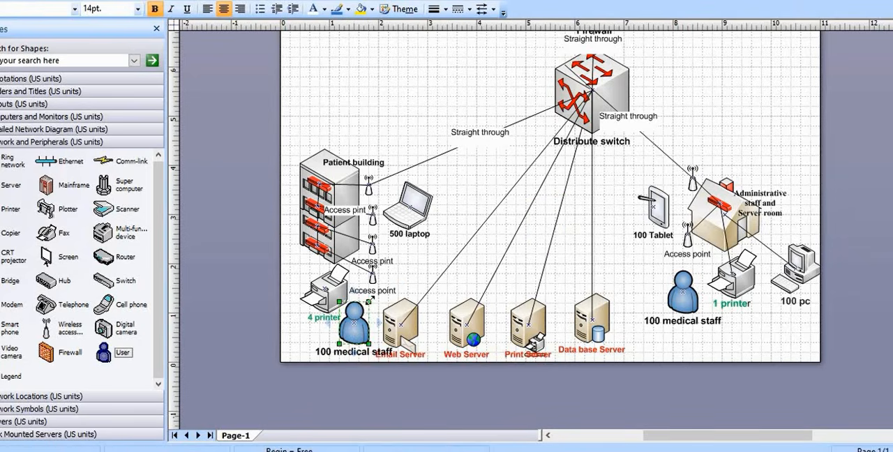
Shrink the copied user figure to about 0.4 by 0.57 in and move it directly below the "4 printer" printer
left_click_drag(370, 300, 356, 318)
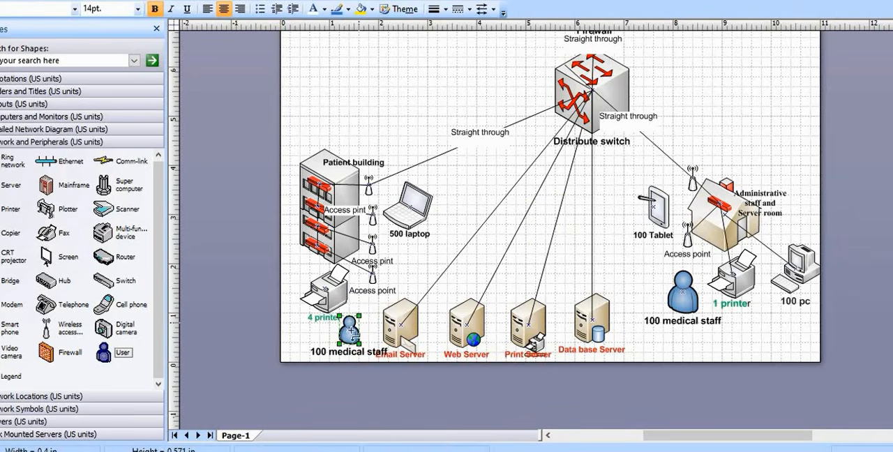
left_click(294, 0)
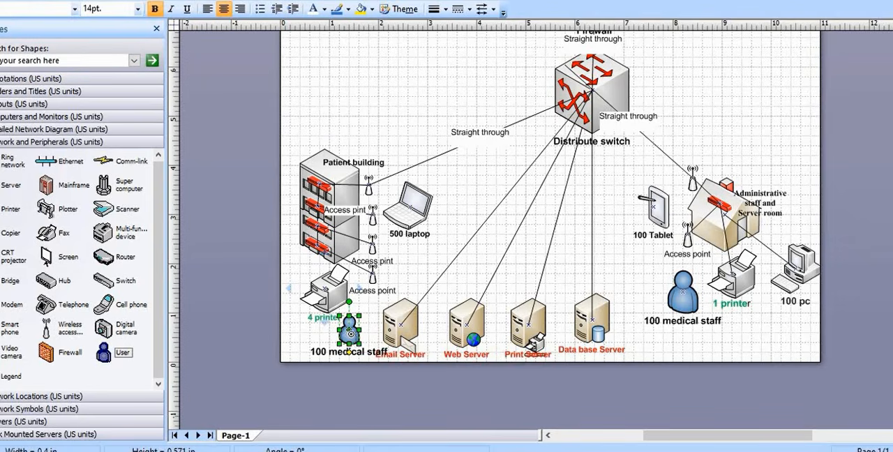
left_click_drag(351, 334, 335, 336)
Change the copied user figure's label to "500 patient"
double_click(353, 352)
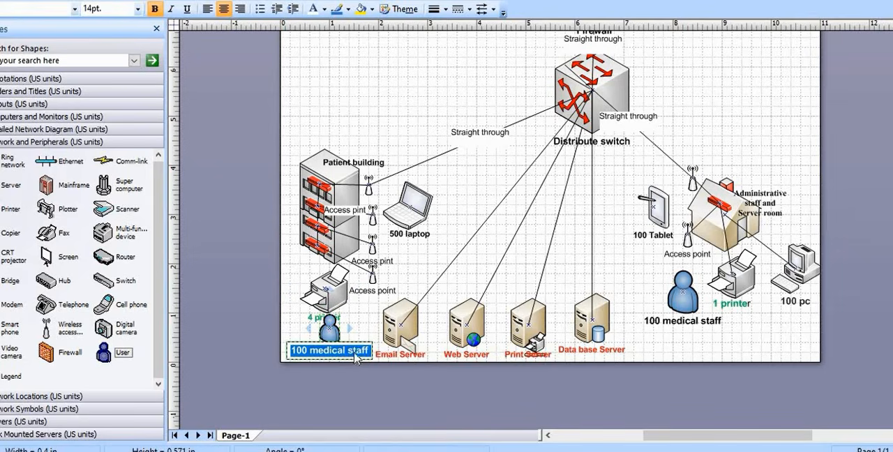
left_click_drag(367, 352, 326, 354)
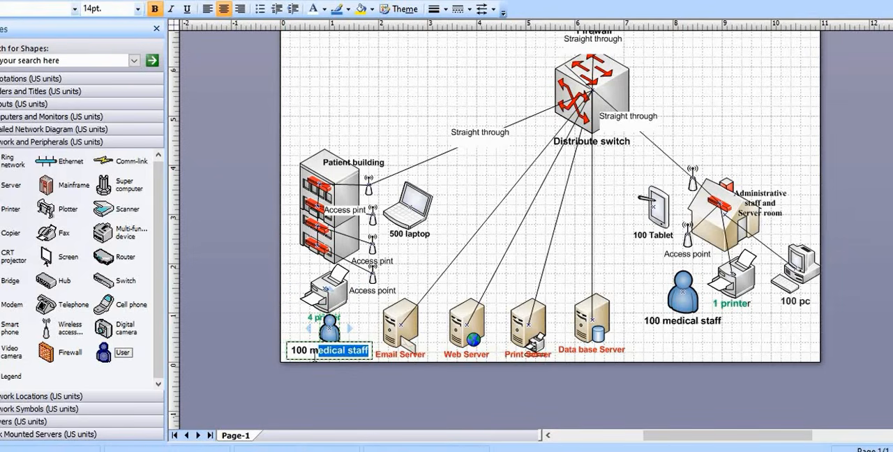
type("p")
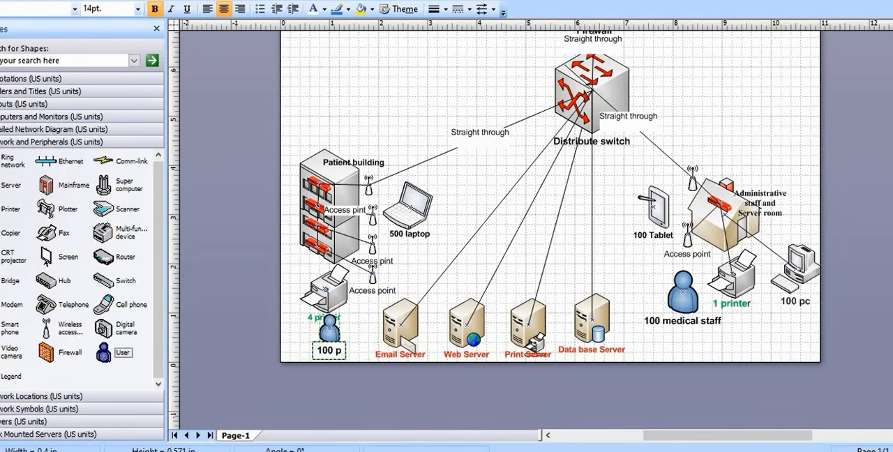
type("atie")
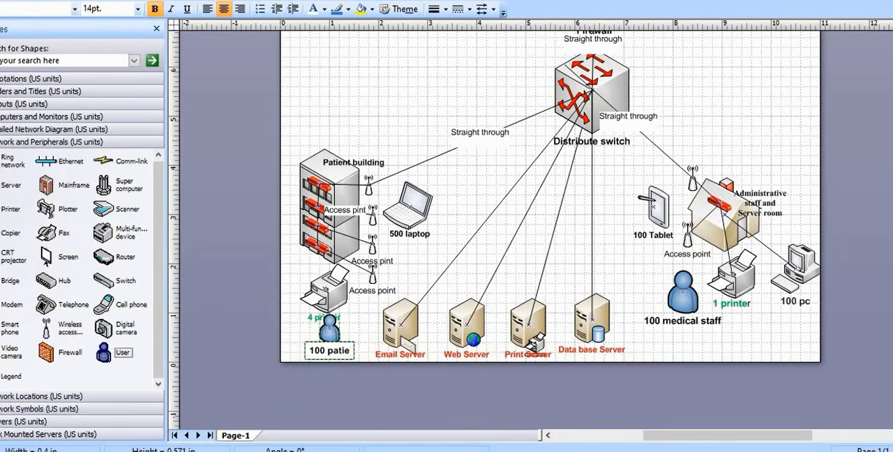
type("nt")
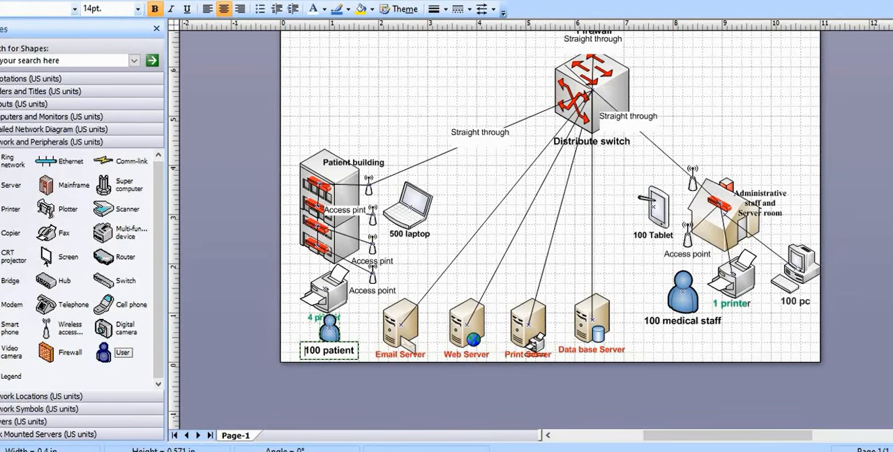
left_click_drag(305, 350, 311, 352)
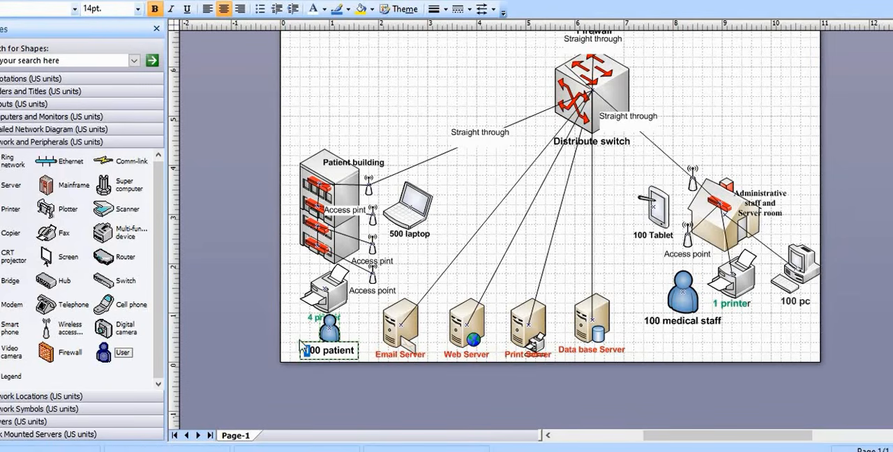
type("5")
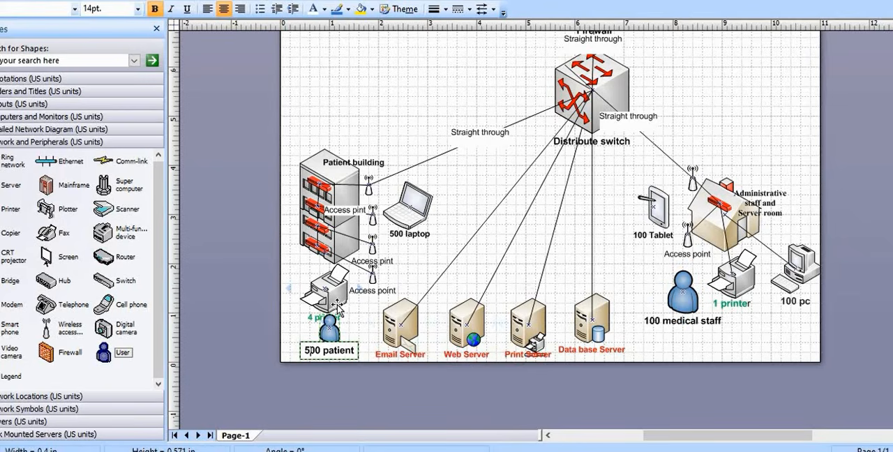
Shift the "4 printer" printer toward the page edge and move the "500 patient" figure closer to the Email Server
left_click_drag(338, 296, 319, 291)
left_click(352, 340)
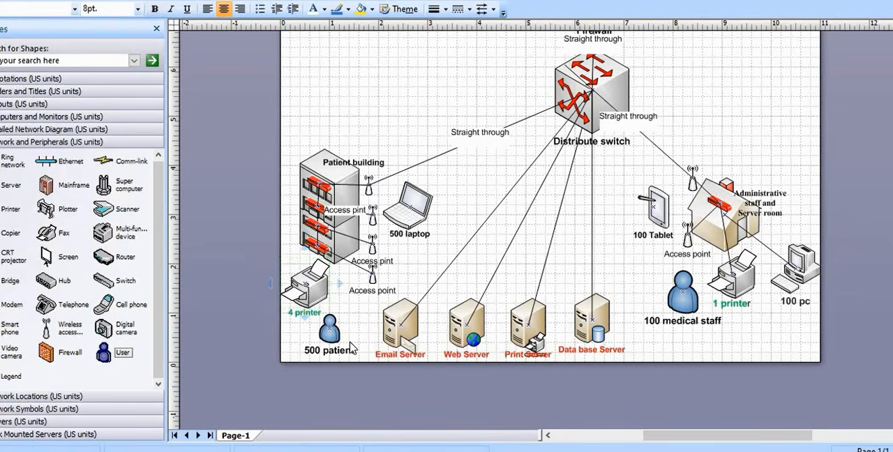
left_click_drag(331, 338, 344, 331)
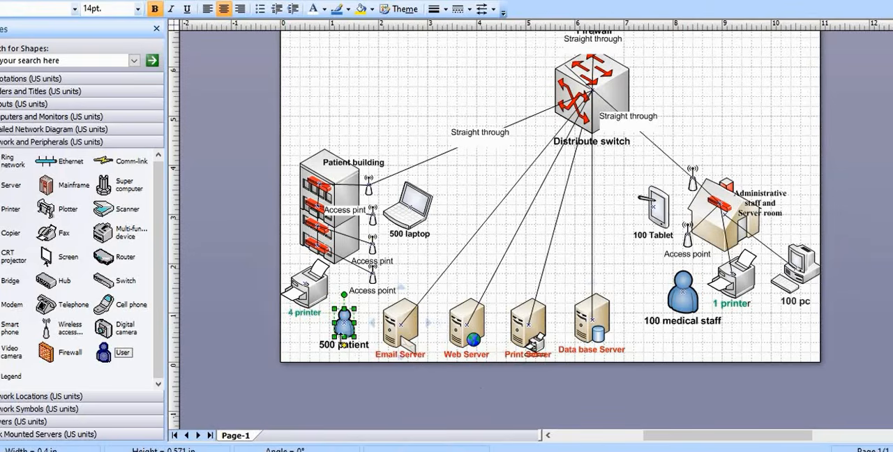
left_click(455, 285)
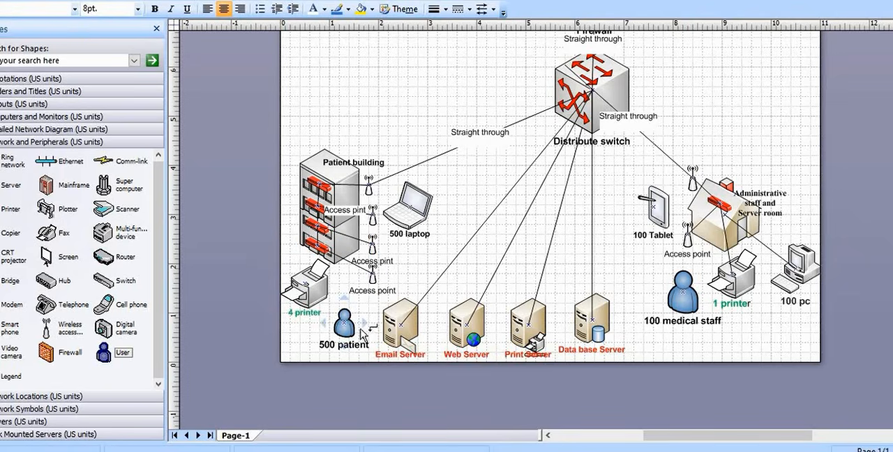
Connect the "500 patient" figure to the lowest switch in the patient building with a straight connector
left_click(319, 1)
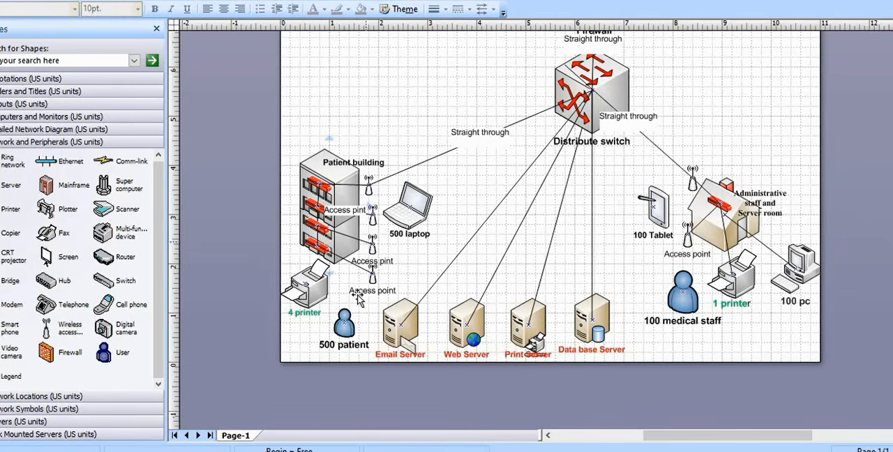
left_click_drag(343, 307, 321, 248)
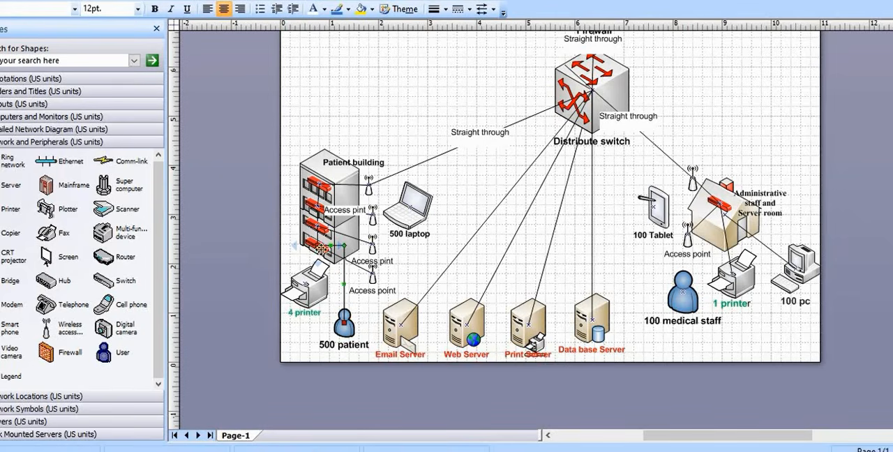
right_click(345, 279)
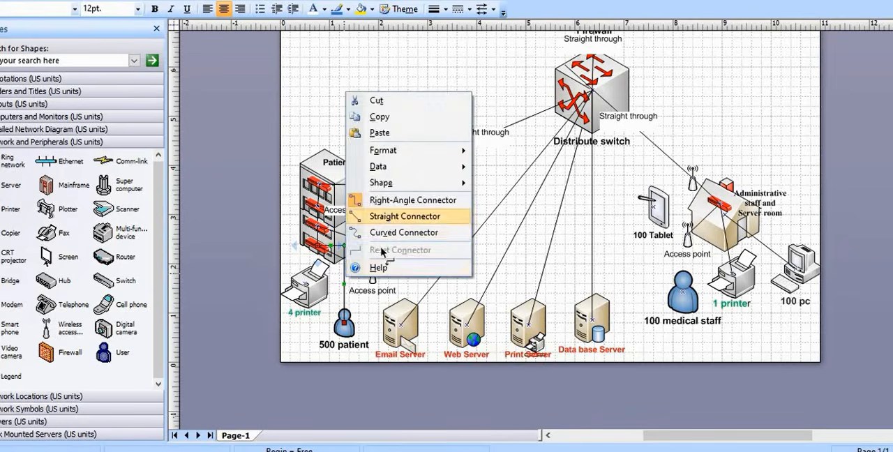
left_click(391, 213)
Connect the "500 patient" figure to the patient building's lowest access point with a straight connector
mouse_move(343, 323)
left_mouse_down()
mouse_move(380, 262)
mouse_move(344, 323)
mouse_move(357, 320)
left_mouse_up()
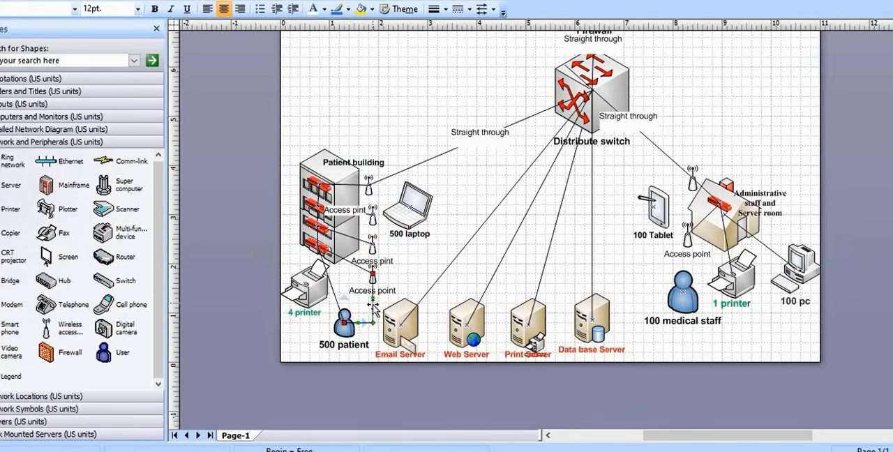
right_click(374, 307)
left_click(419, 246)
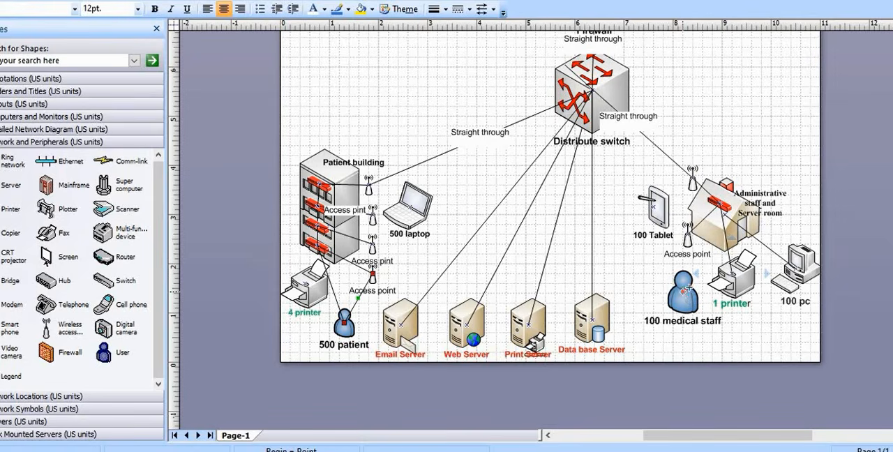
Connect the "100 medical staff" figure to the switch in the administrative building with a straight connector
left_click_drag(689, 288, 695, 250)
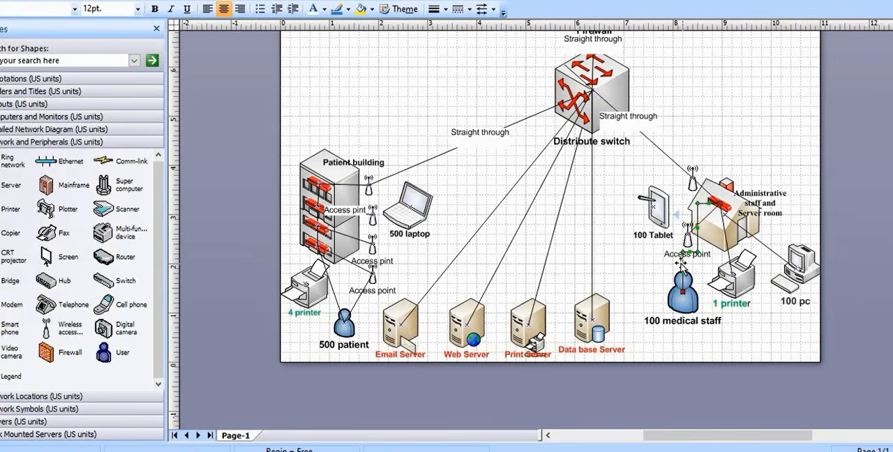
right_click(682, 265)
left_click(739, 389)
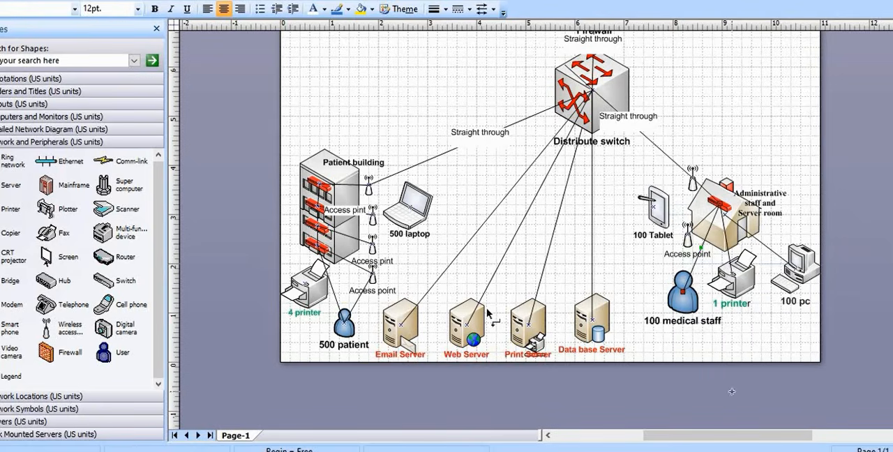
Delete the connector between the "500 patient" figure and the lowest access point
left_click_drag(352, 293, 371, 297)
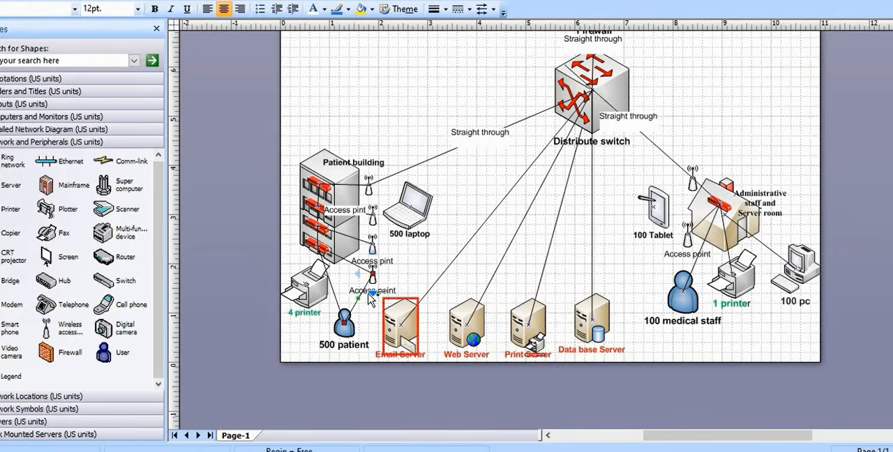
key("Delete")
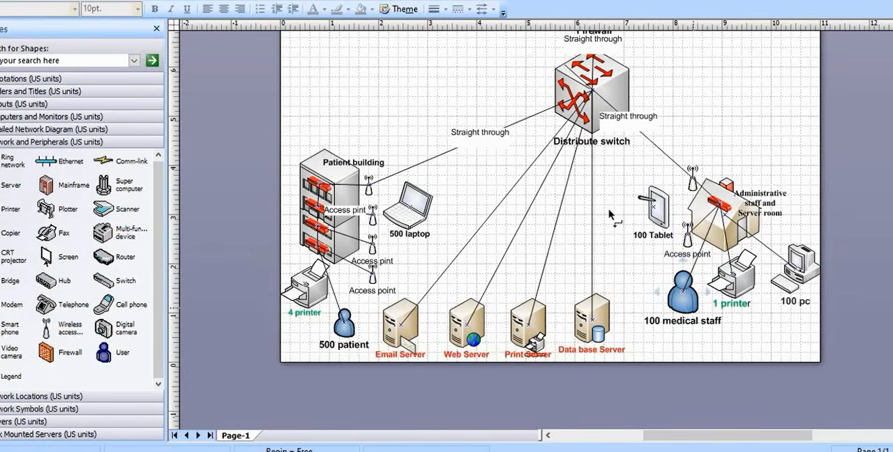
Look through the shape stencils for a symbol that can represent a backup server
scroll(604, 279, "up", 3)
scroll(606, 285, "down", 2)
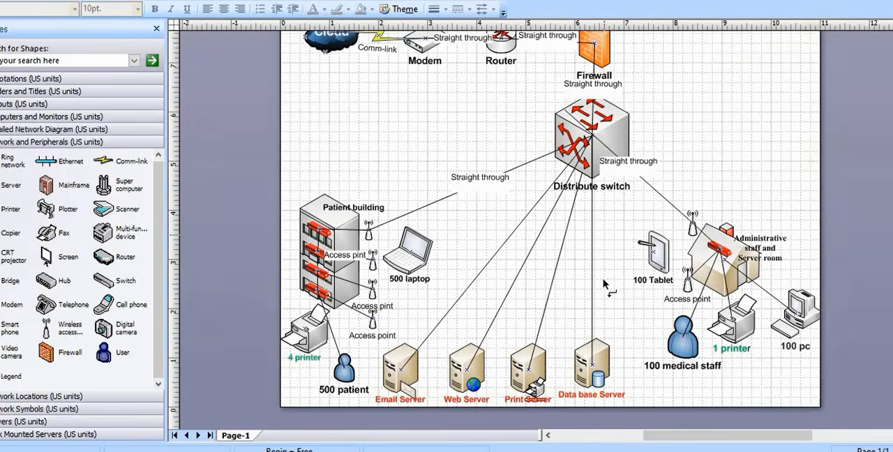
scroll(605, 281, "up", 2)
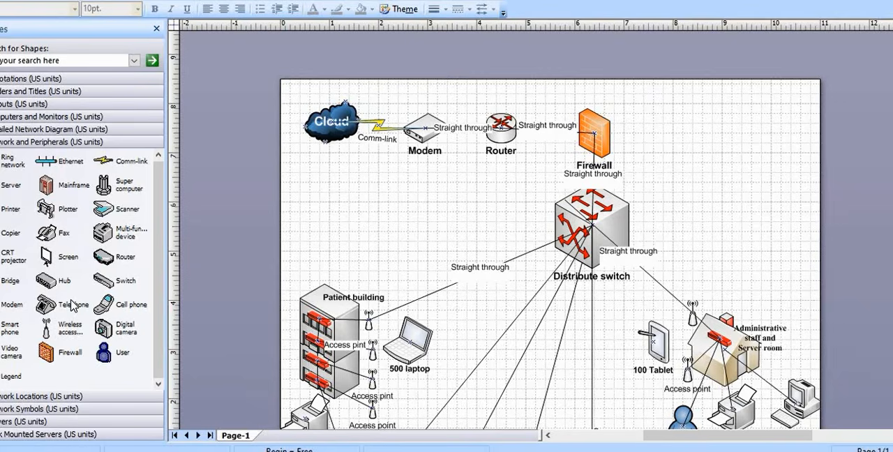
left_click(33, 130)
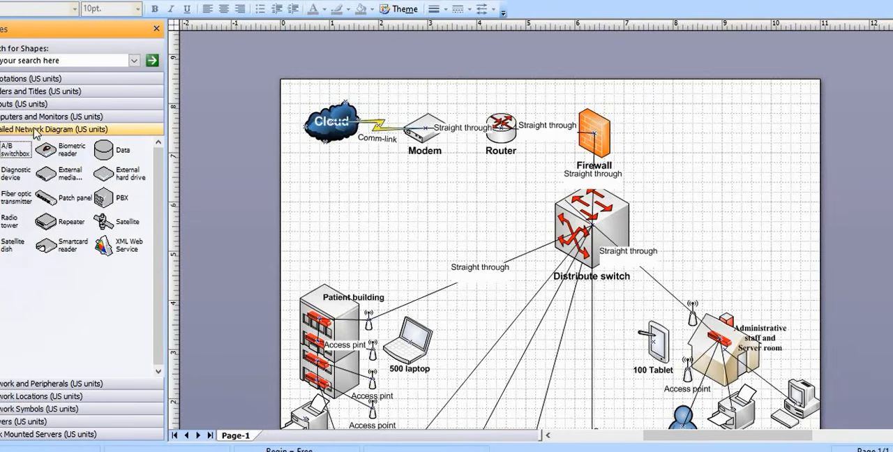
left_click(37, 118)
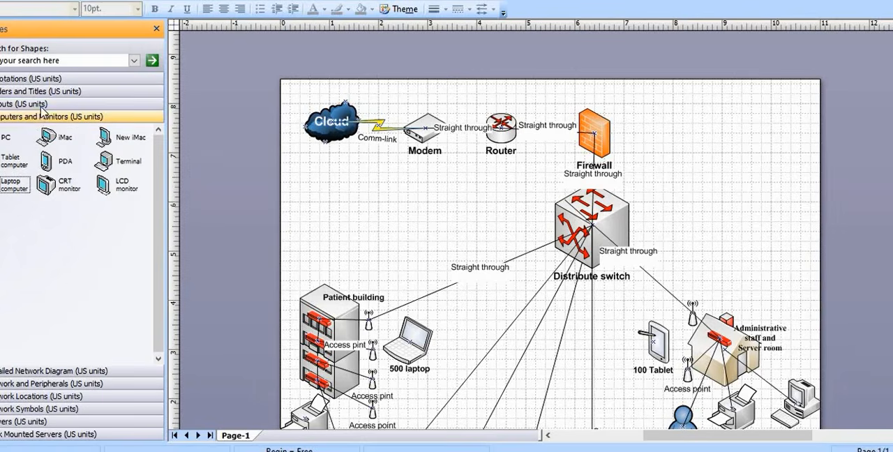
left_click(40, 105)
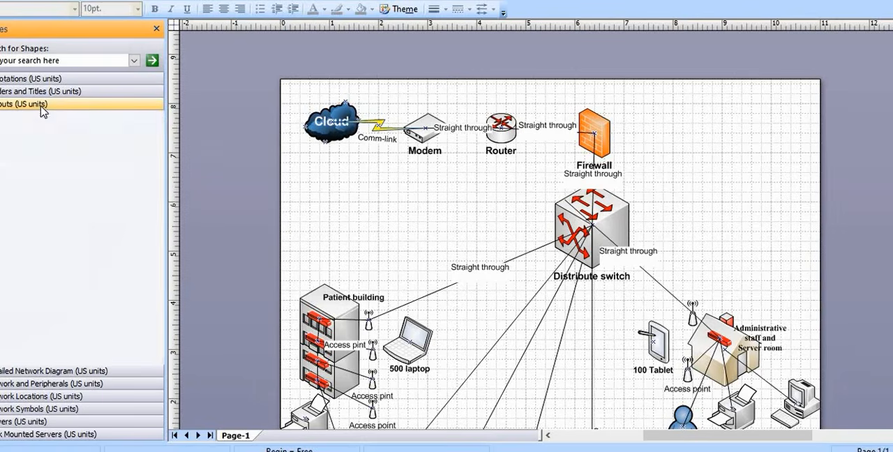
left_click(69, 397)
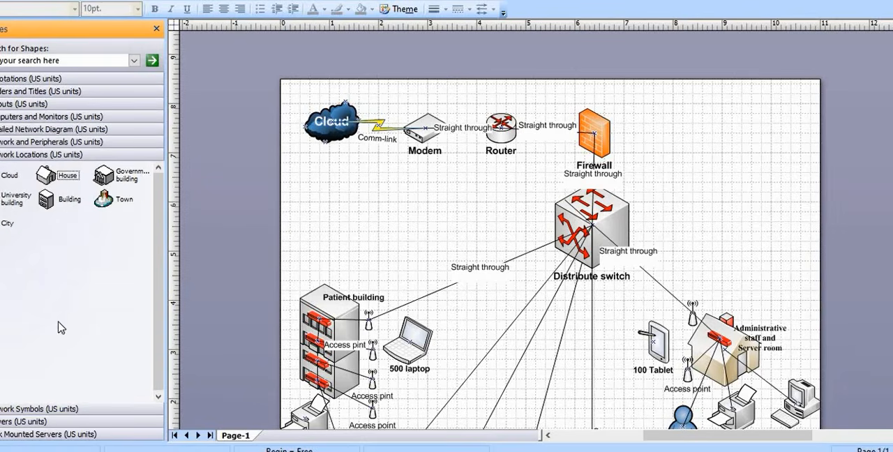
left_click(47, 410)
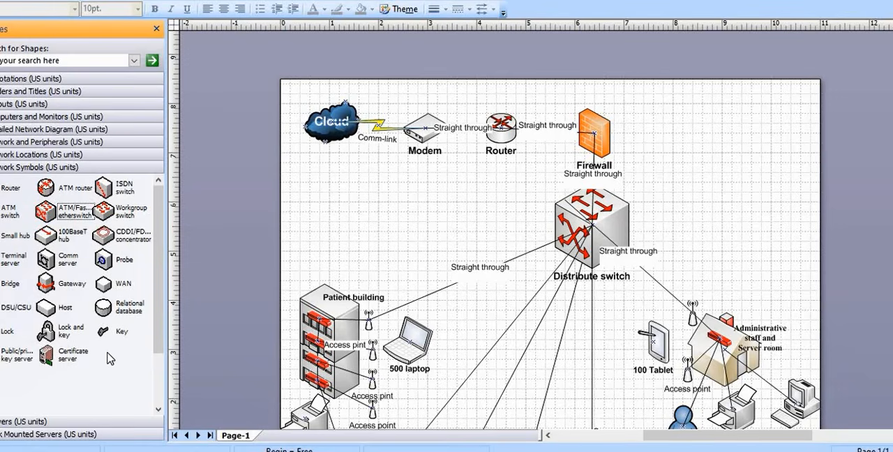
left_click(40, 155)
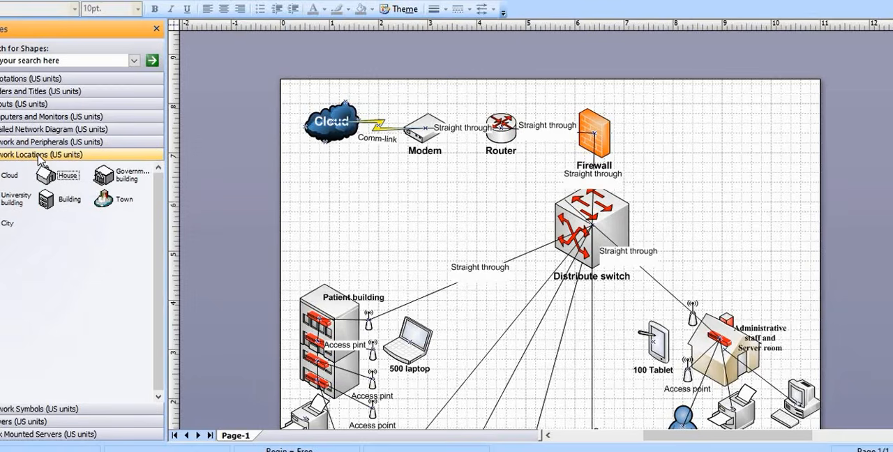
left_click(43, 142)
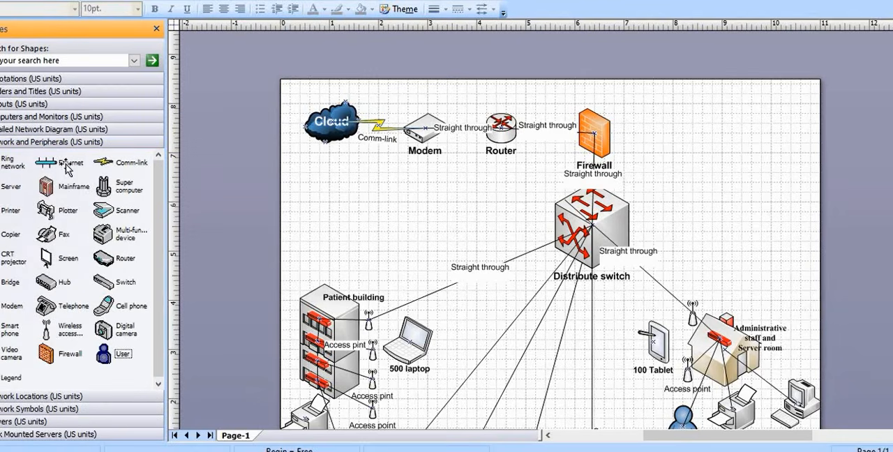
left_click(26, 131)
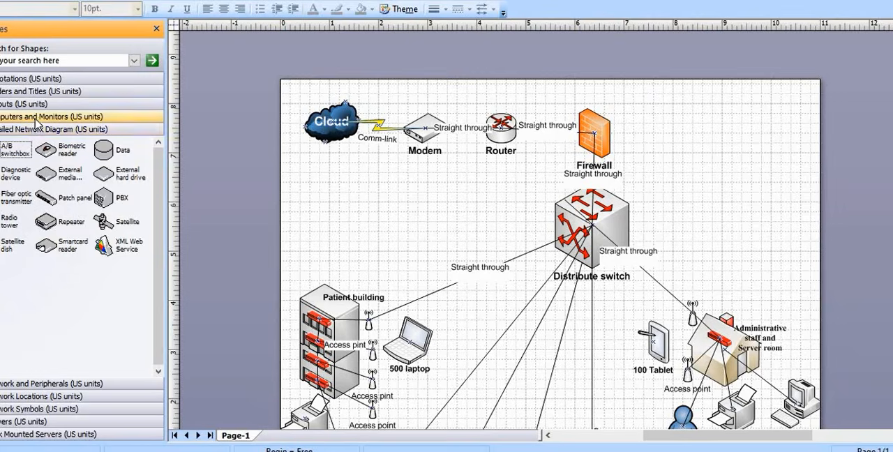
left_click(37, 119)
Add a Relational database shape from Network Symbols and place it above the administrative building
left_click(44, 410)
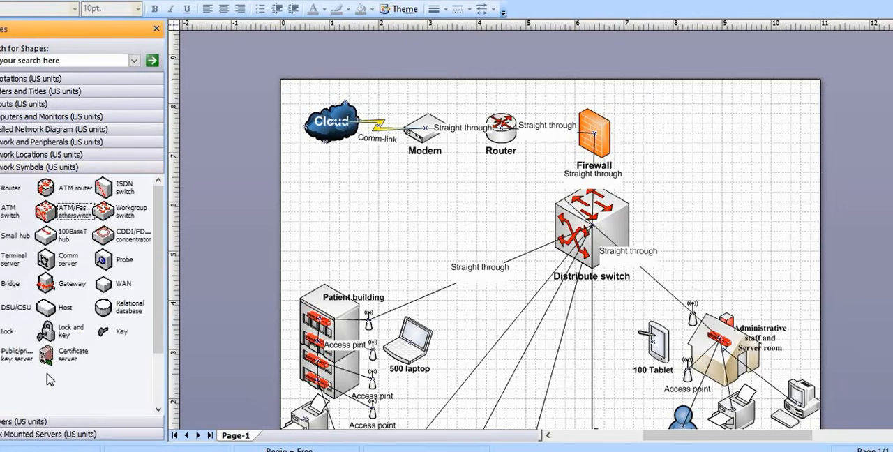
scroll(49, 379, "down", 1)
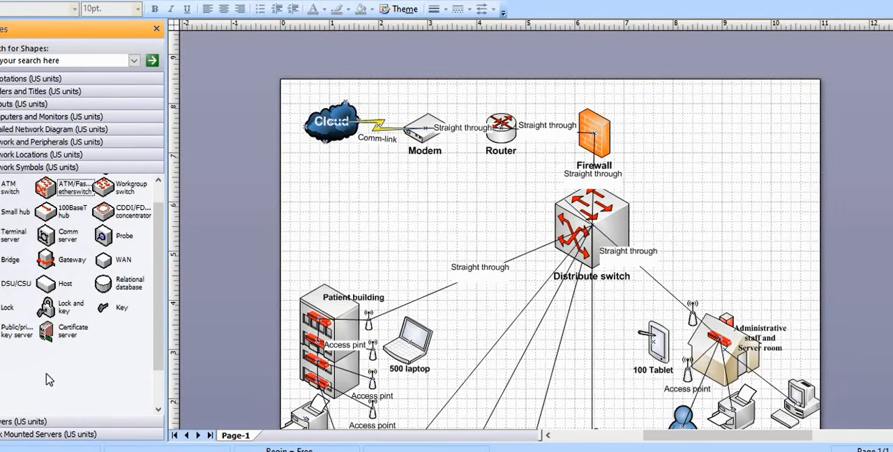
left_click_drag(104, 282, 457, 335)
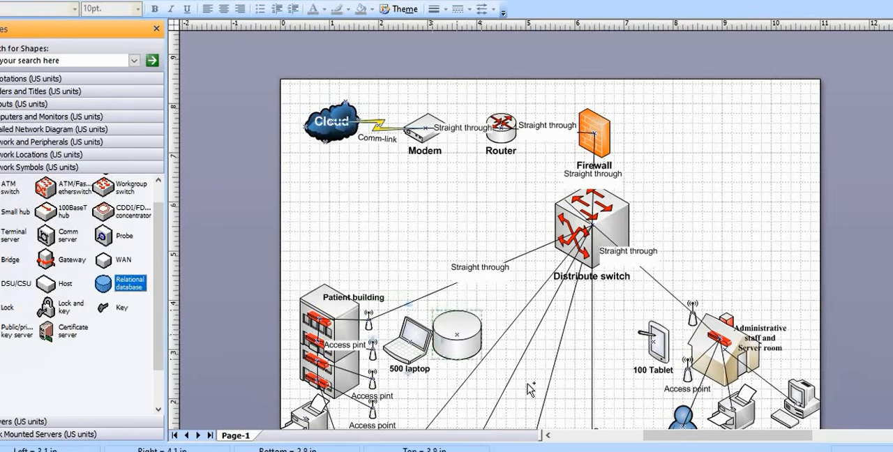
left_click_drag(530, 390, 768, 297)
scroll(767, 297, "down", 3)
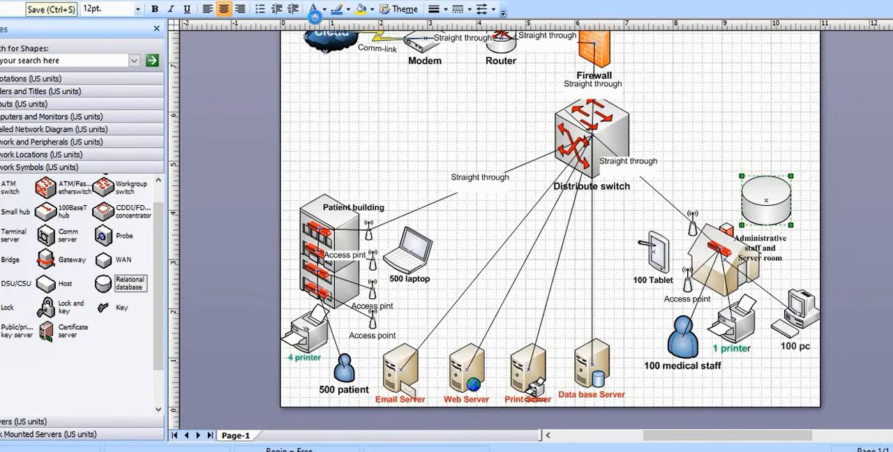
Connect the Distribute switch to the database cylinder with a straight connector
left_click(296, 3)
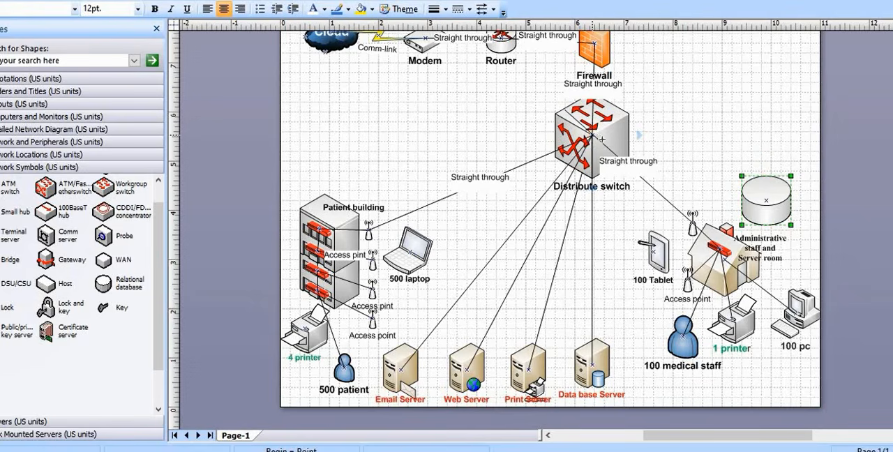
left_click_drag(592, 137, 767, 200)
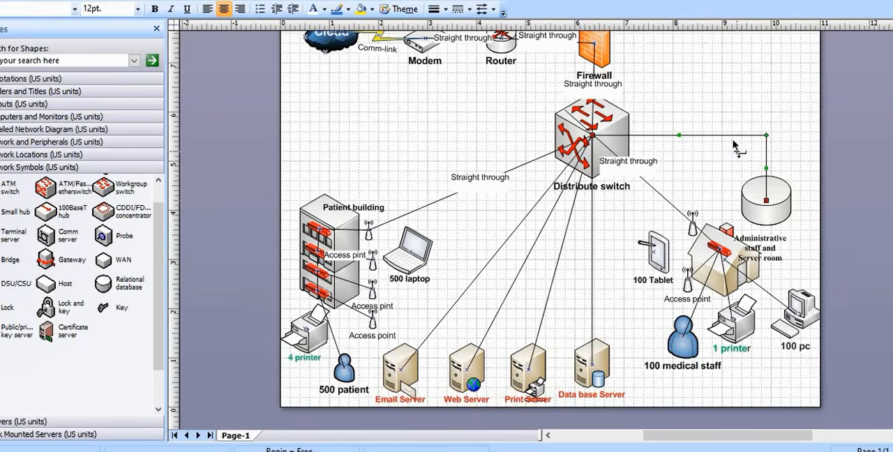
right_click(732, 137)
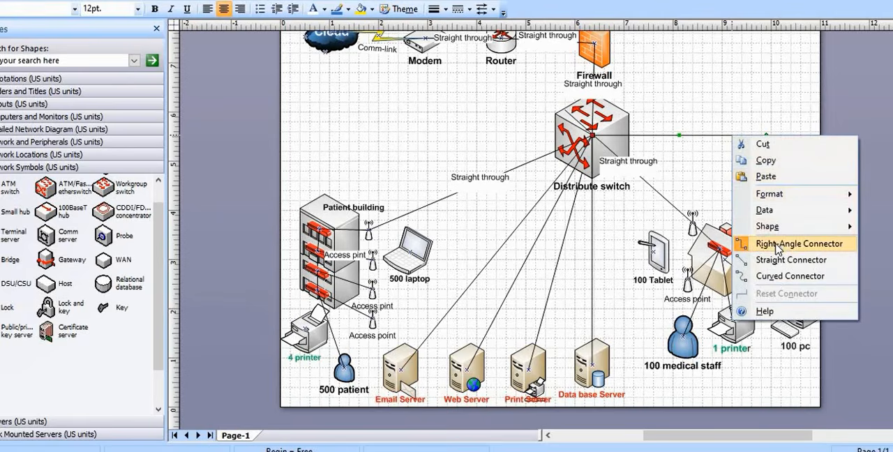
left_click(780, 259)
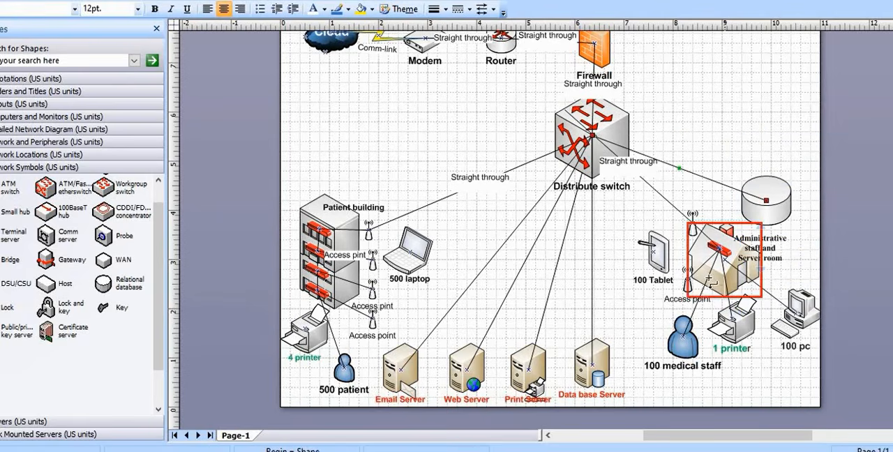
Label the database cylinder "Buck up server"
left_click(767, 214)
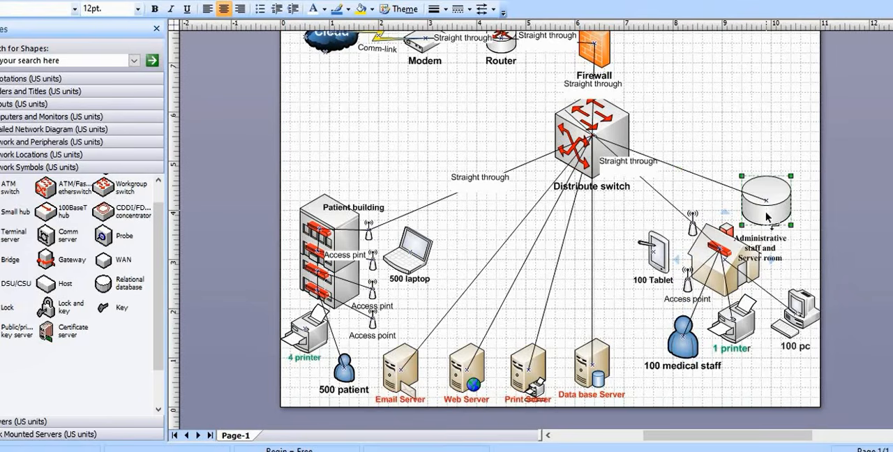
type("buck")
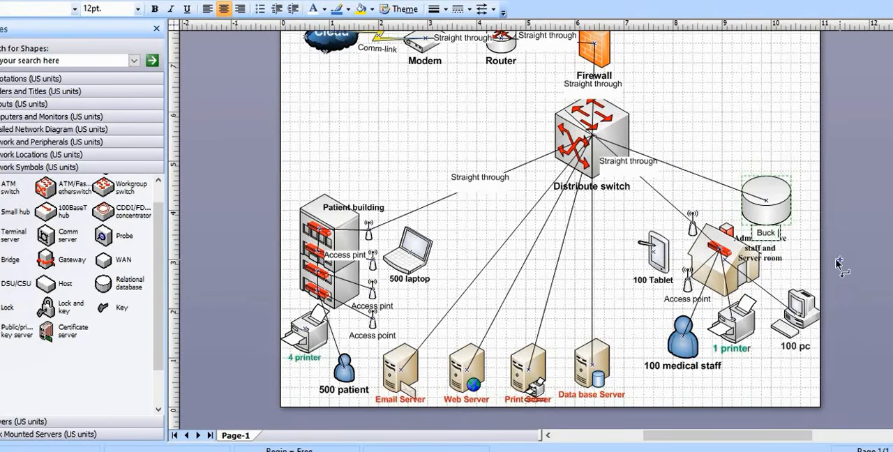
type(" up")
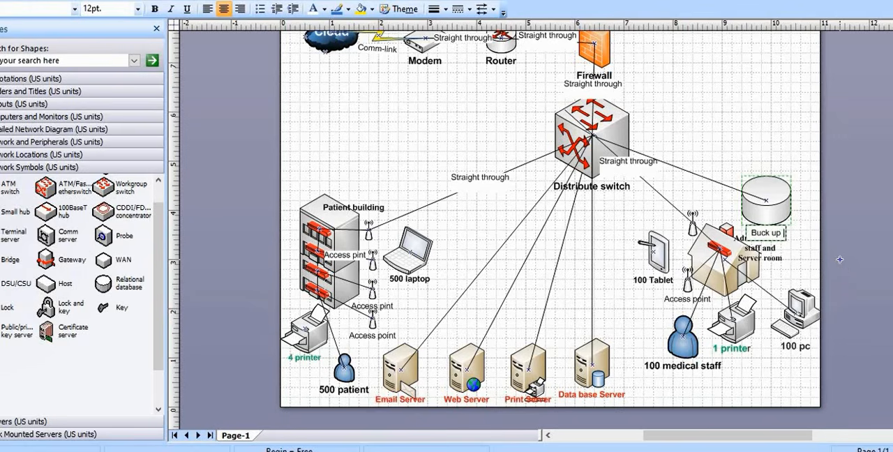
type(" server")
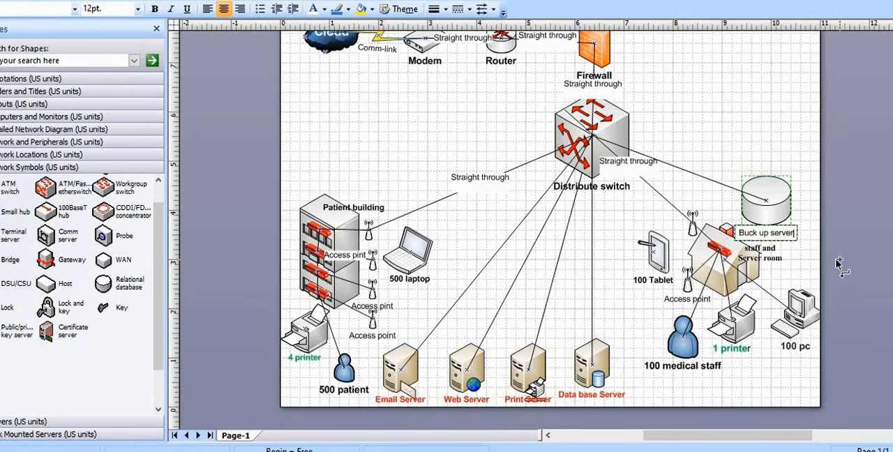
Format the "Buck up server" label as bold red text at 12 pt
left_click_drag(792, 233, 688, 240)
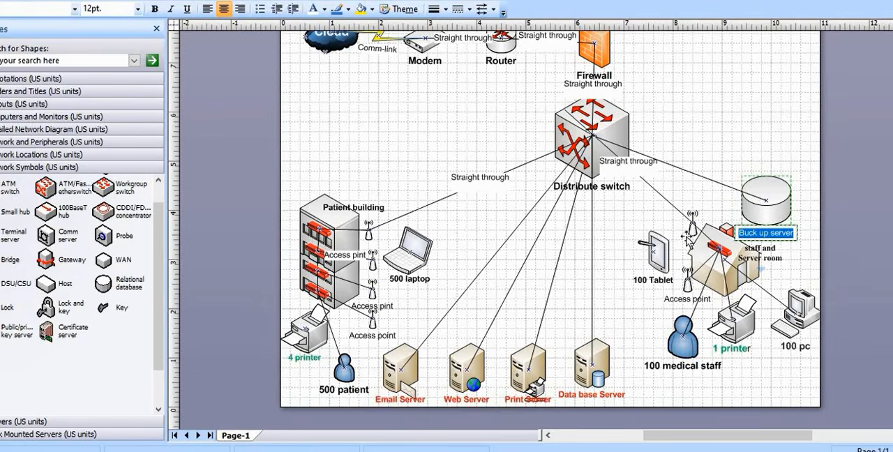
left_click(325, 9)
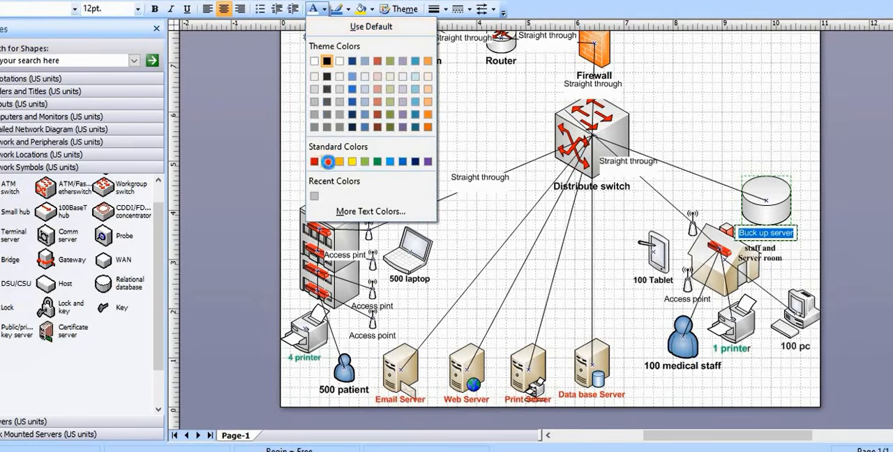
left_click(327, 162)
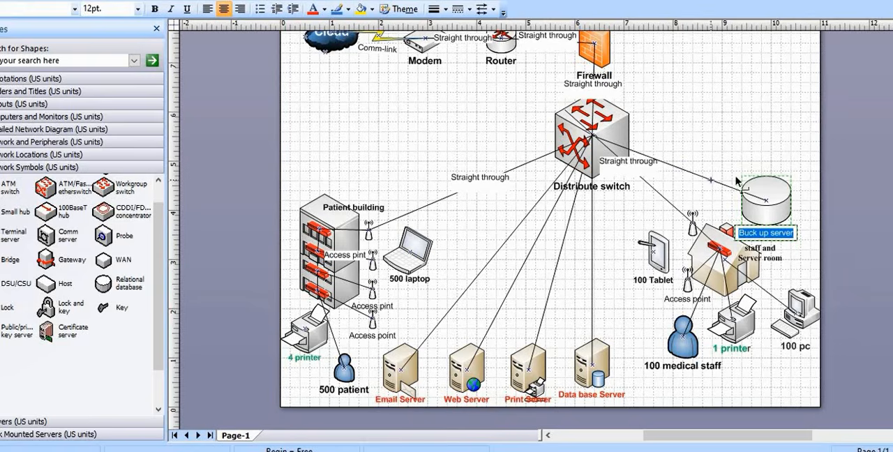
left_click(137, 8)
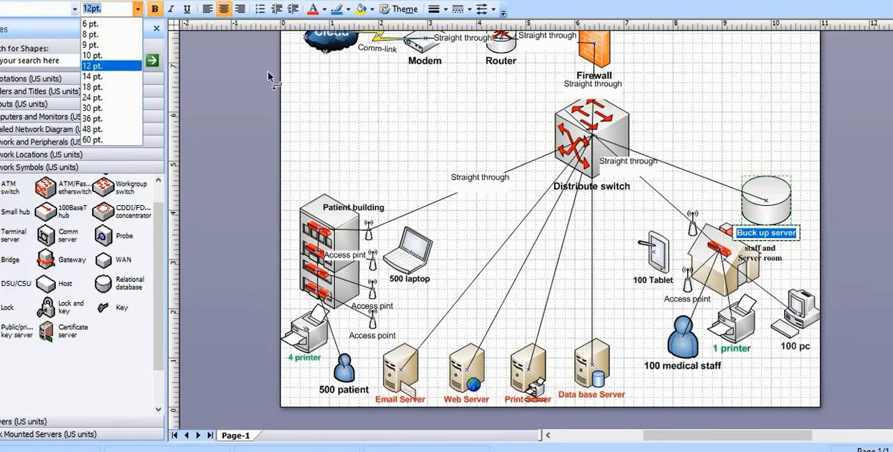
left_click(111, 66)
left_click(723, 161)
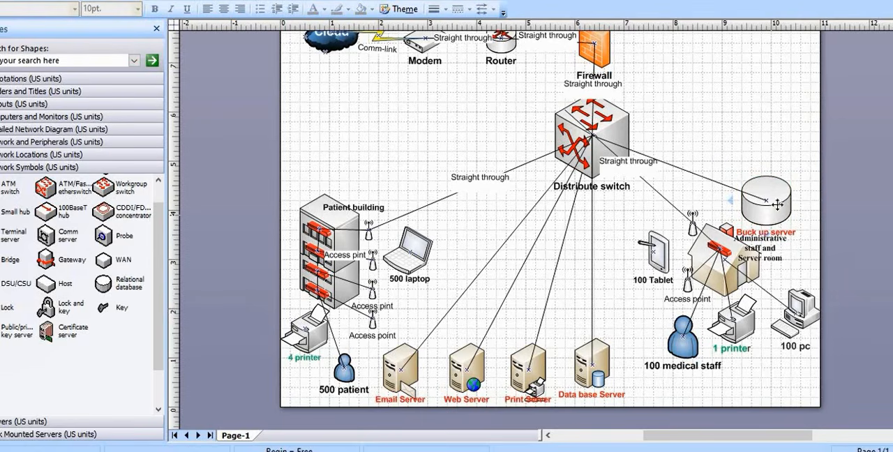
Move the "Buck up server" cylinder below the "100 Tablet" shape and shrink it to about 0.6 in by 0.6 in
mouse_move(774, 214)
left_mouse_down()
mouse_move(778, 200)
mouse_move(753, 248)
left_mouse_up()
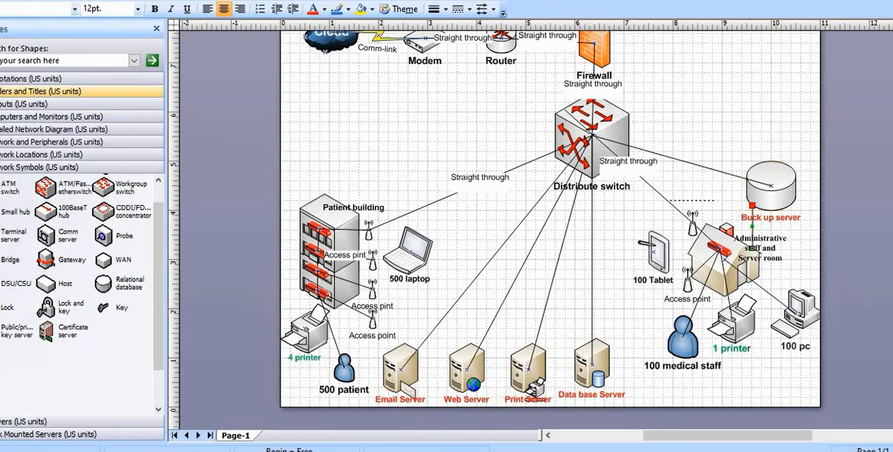
key("Delete")
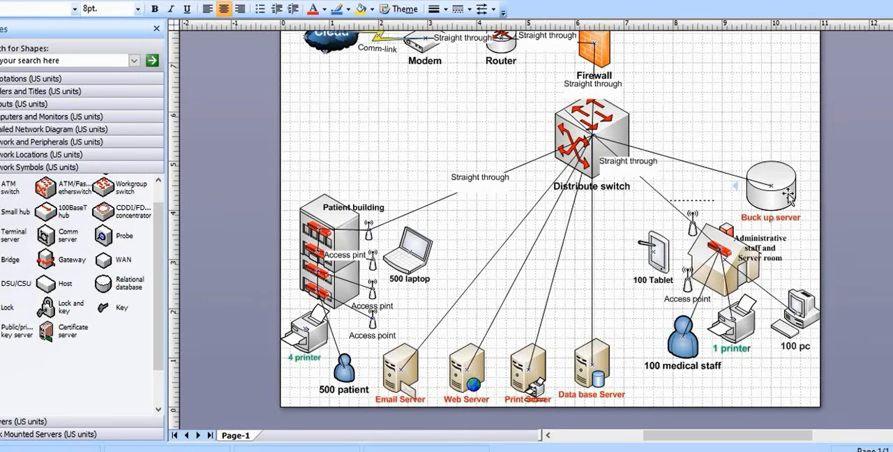
left_click_drag(774, 181, 635, 309)
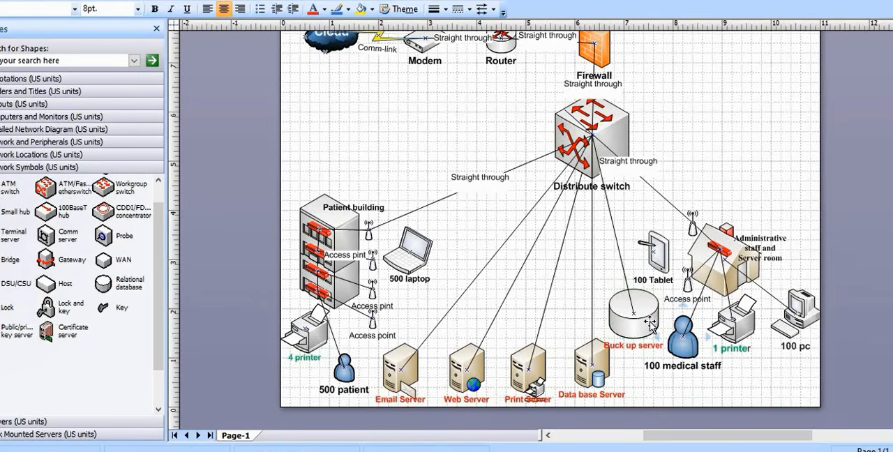
left_click_drag(655, 315, 639, 315)
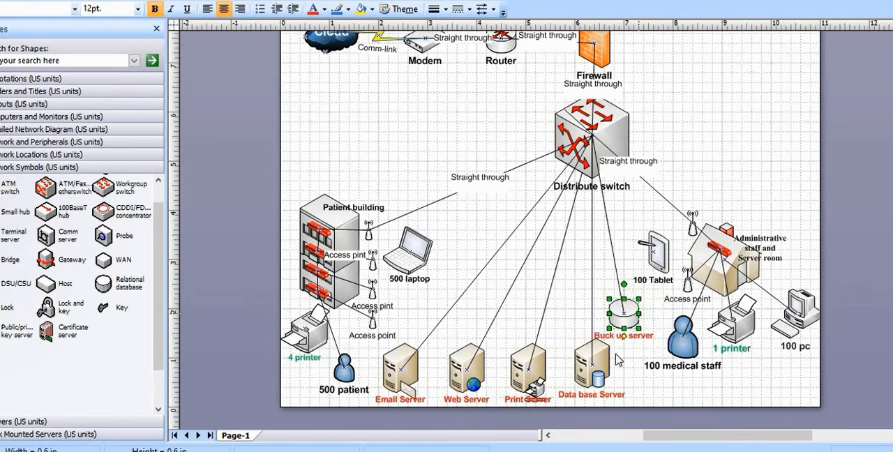
Shift the Data base Server slightly towards the Print Server and place the "Buck up server" cylinder on its other side in the server row
left_click_drag(591, 381, 585, 381)
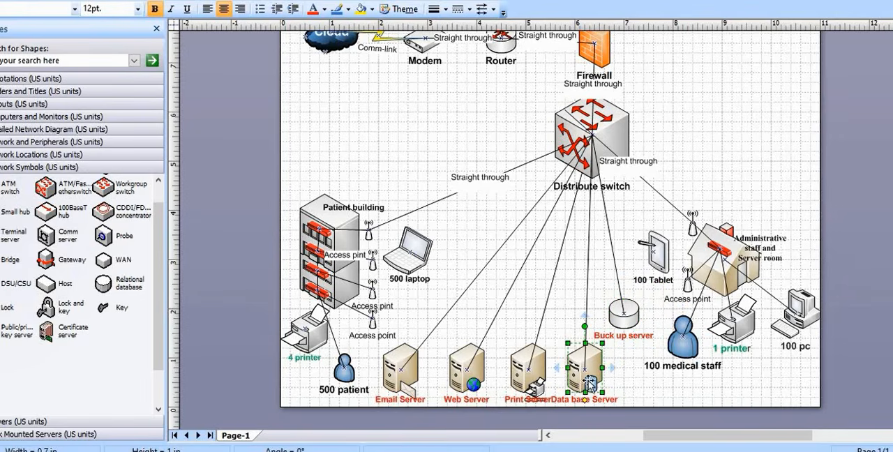
left_click_drag(623, 334, 633, 391)
left_click(719, 394)
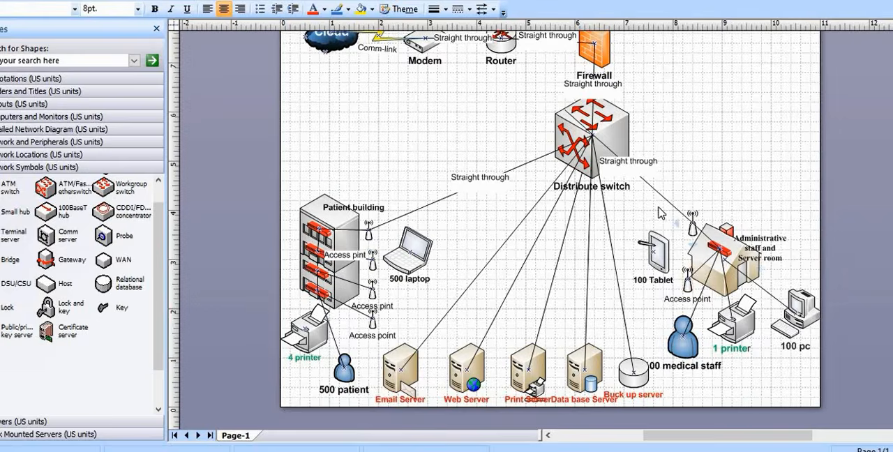
scroll(659, 213, "up", 1)
scroll(661, 213, "down", 2)
scroll(661, 213, "up", 1)
scroll(661, 213, "up", 1)
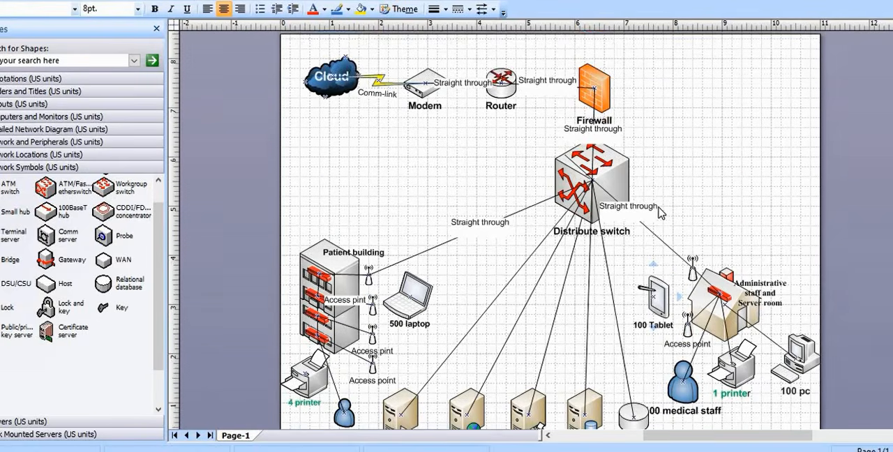
scroll(661, 213, "down", 1)
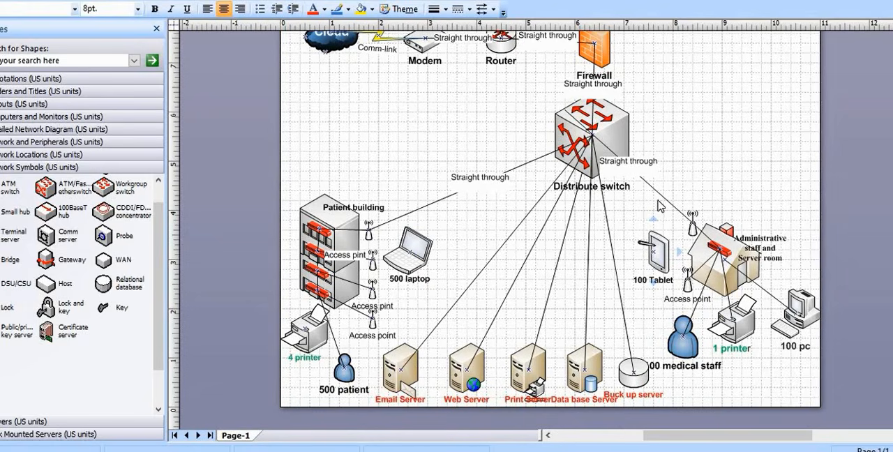
Switch to Snipping Tool and capture the whole Cure Hospital network diagram page, from the Cloud down to the server row
scroll(660, 207, "up", 1)
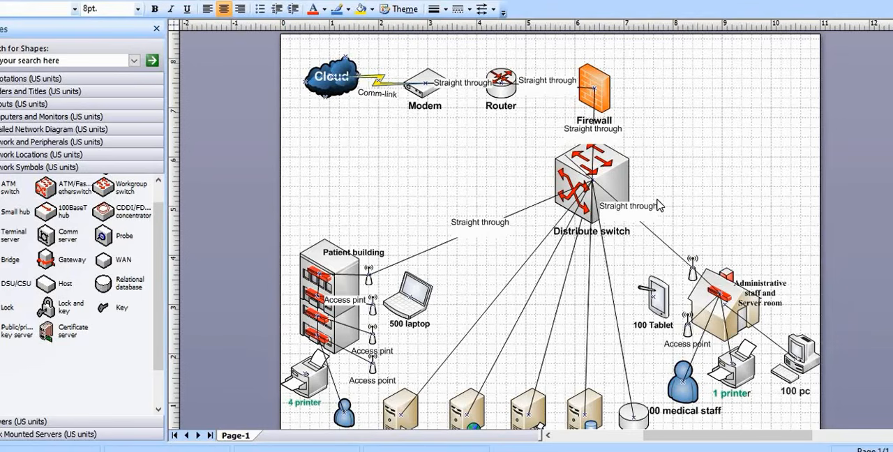
scroll(660, 207, "down", 1)
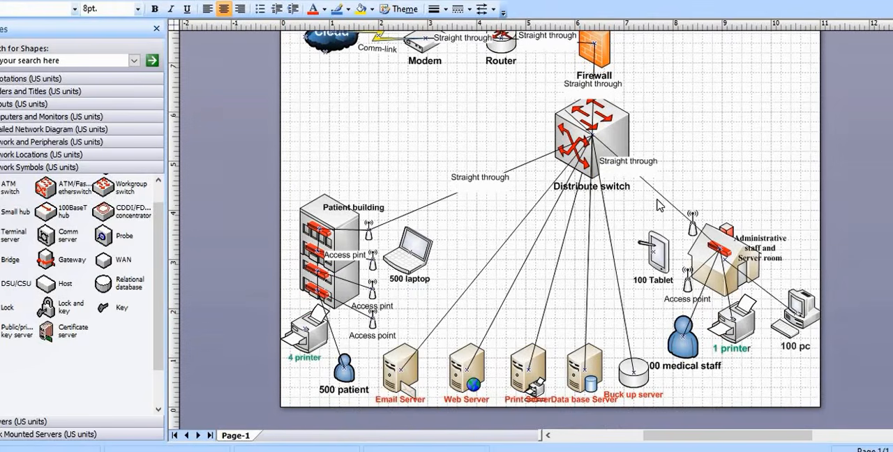
scroll(660, 207, "up", 1)
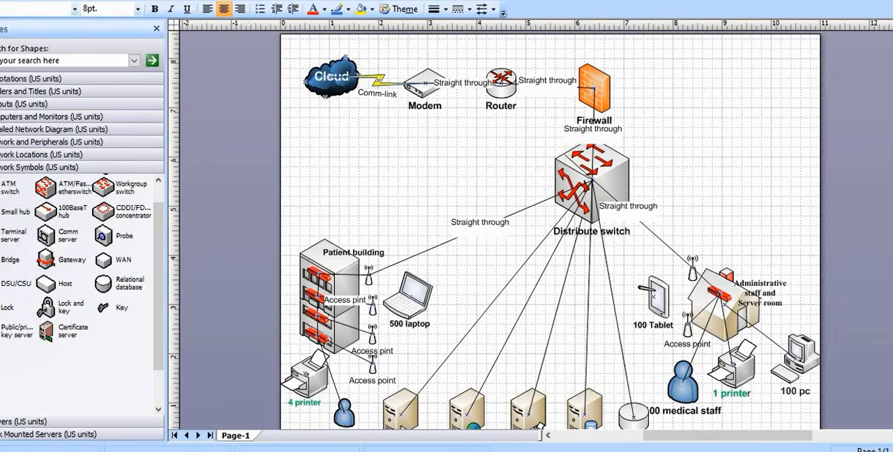
scroll(497, 230, "up", 1)
scroll(497, 231, "down", 2)
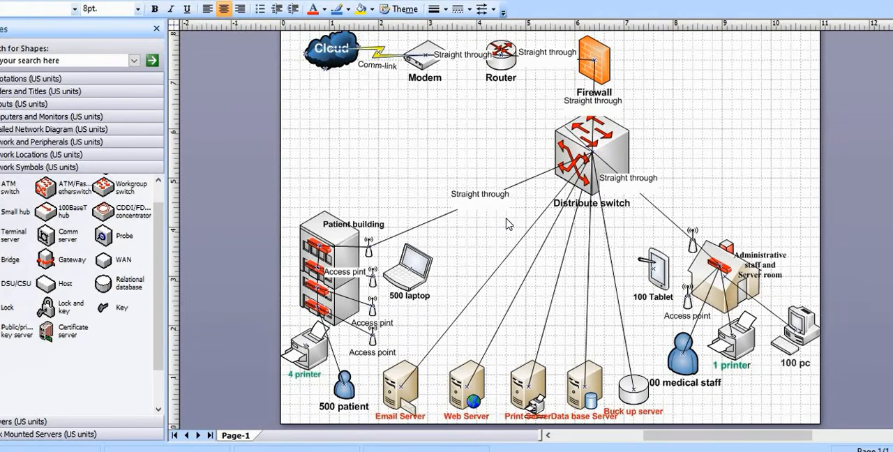
key("super")
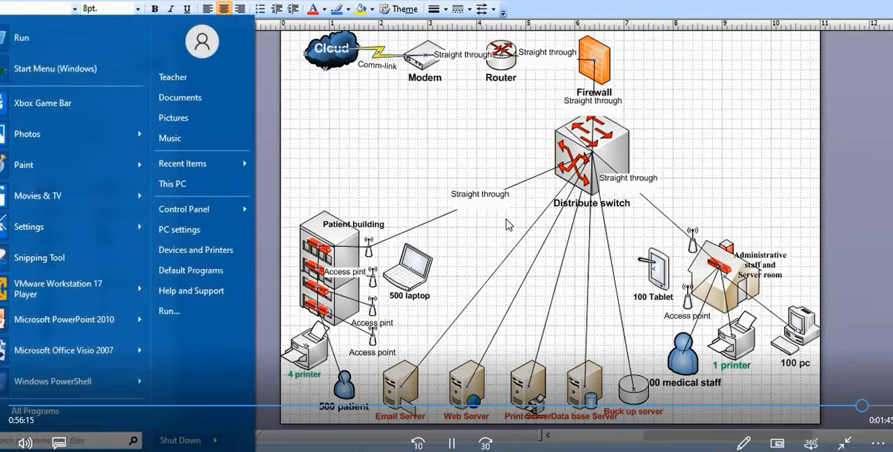
left_click(40, 258)
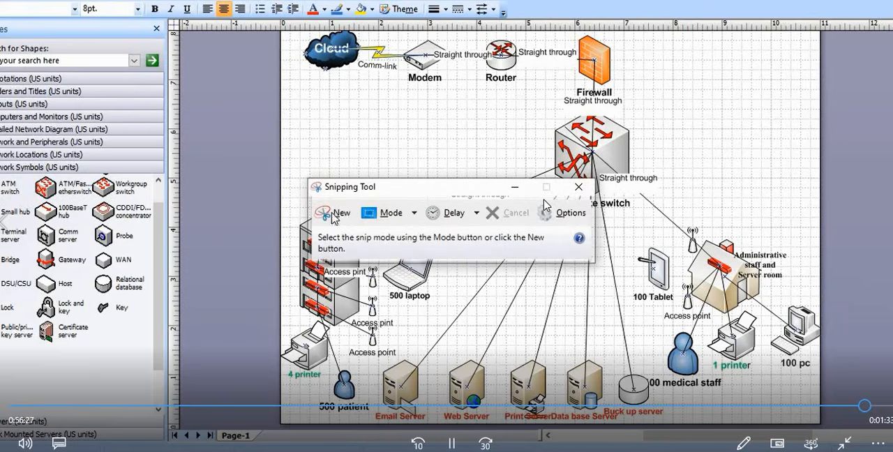
left_click(334, 213)
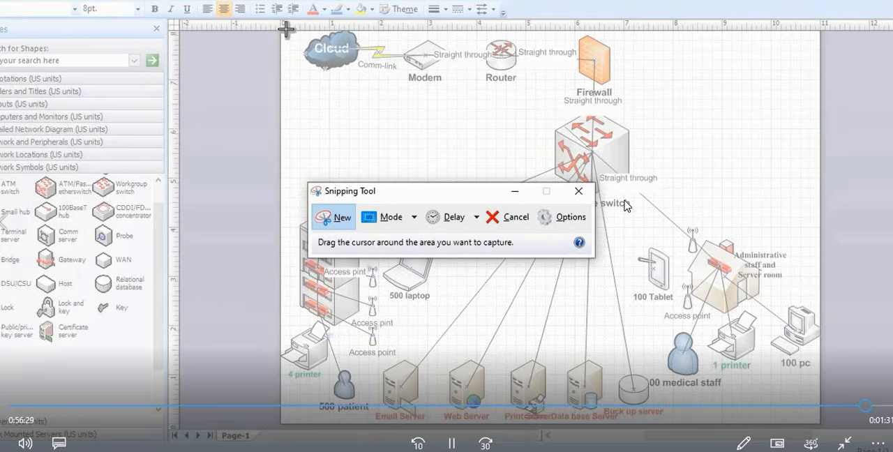
left_click_drag(279, 28, 824, 424)
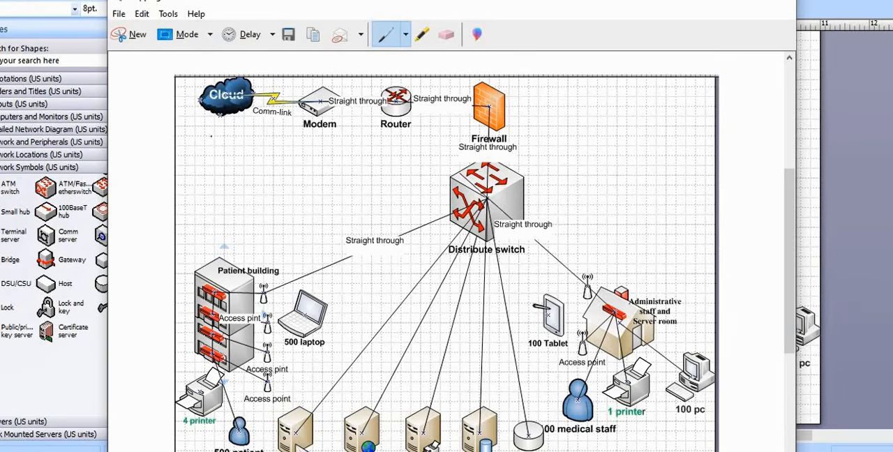
Save the captured diagram to the Desktop as a JPEG file named "cur hospital"
left_click(718, 4)
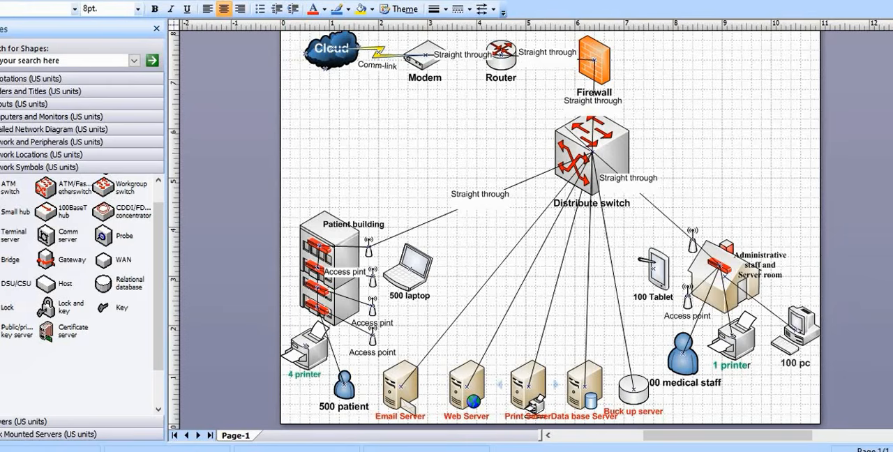
left_click(488, 451)
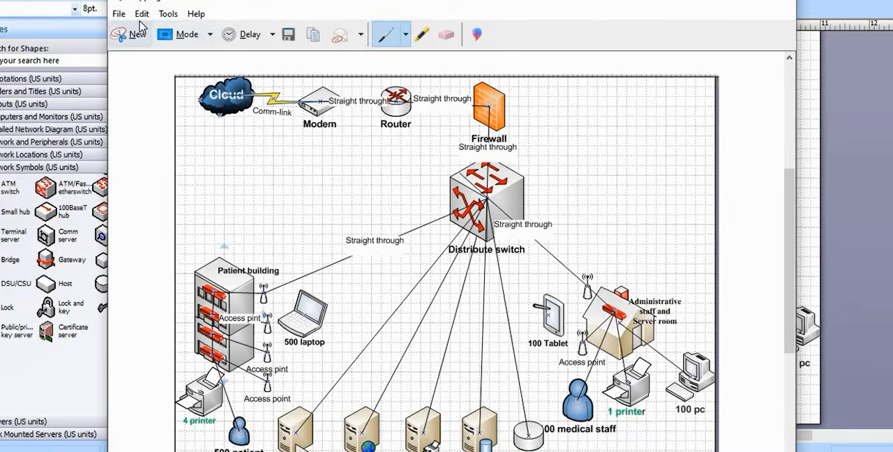
left_click(144, 14)
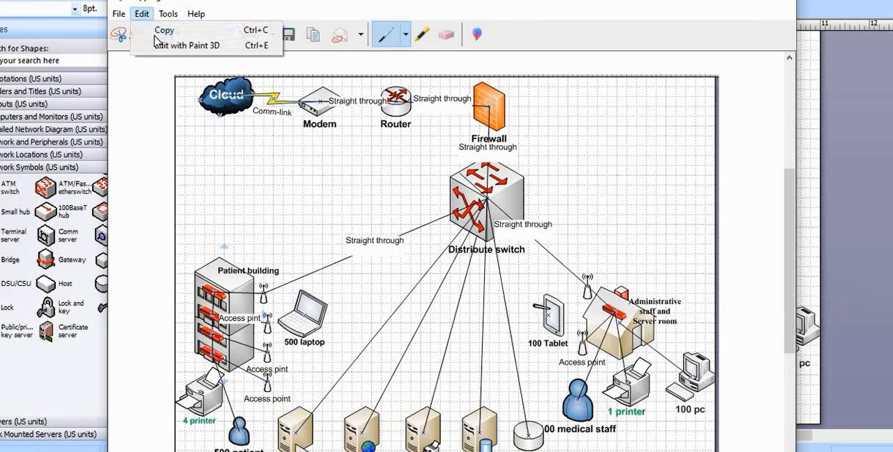
left_click(119, 14)
left_click(118, 14)
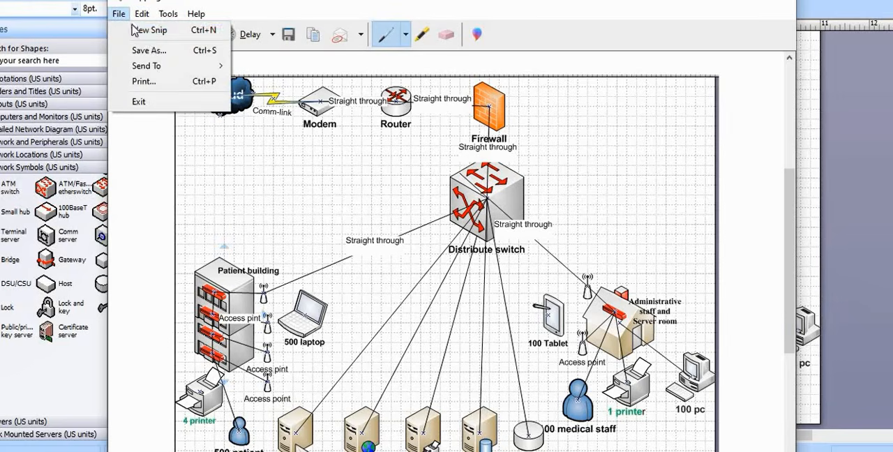
left_click(157, 52)
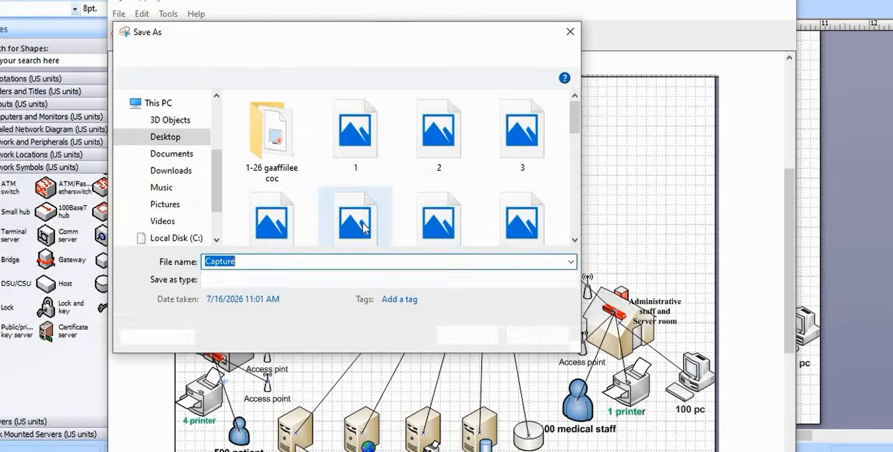
left_click(166, 136)
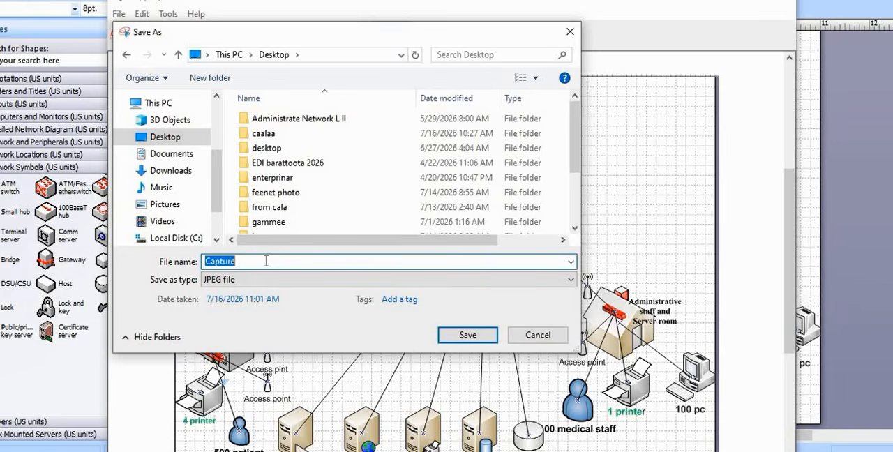
type("cu")
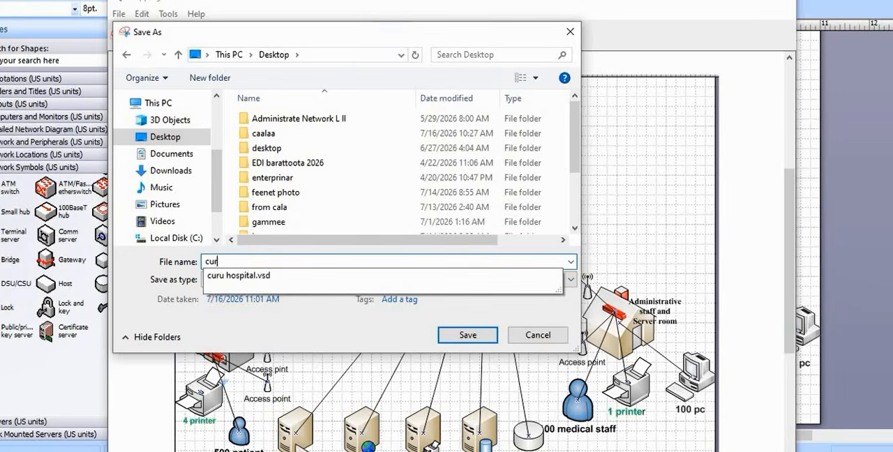
type("r ")
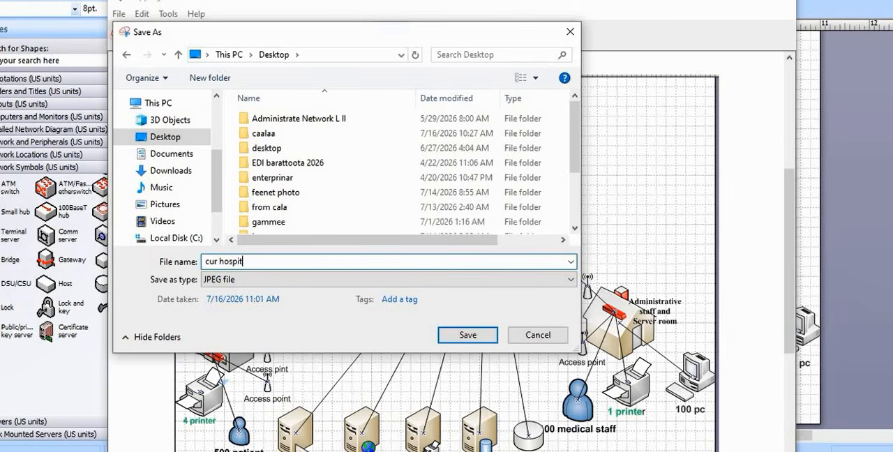
type("hospital")
left_click(466, 336)
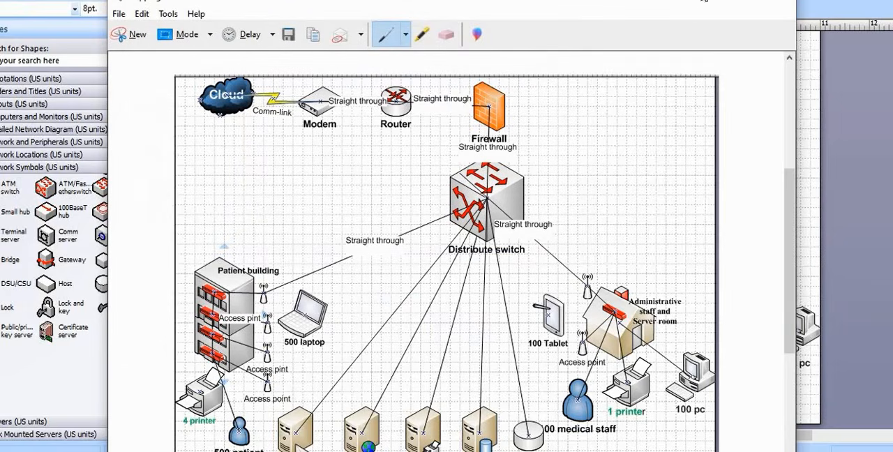
Close the snip, open the saved "cur hospital" picture from the desktop and examine the network diagram up close
left_click(781, 3)
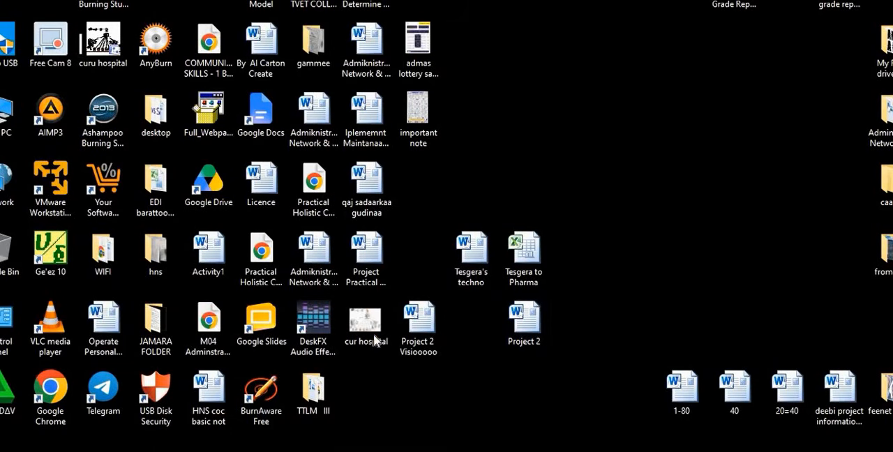
double_click(375, 340)
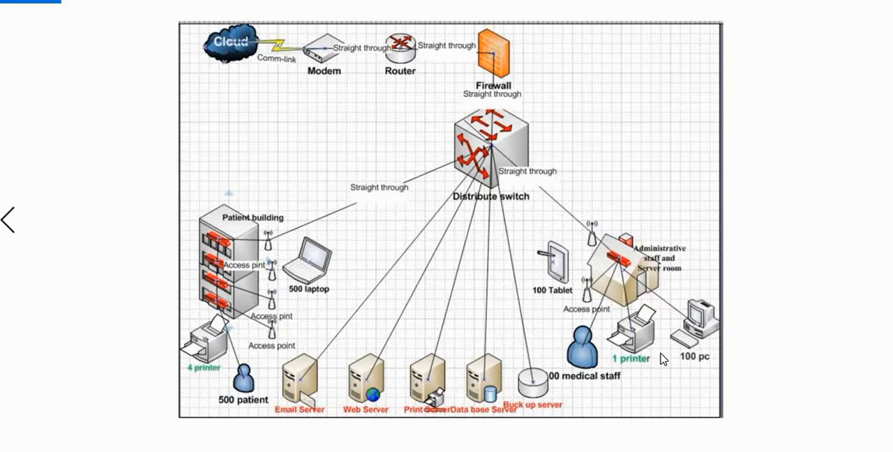
key("Right")
key("Left")
mouse_move(357, 19)
left_click_drag(322, 22, 332, 19)
left_click_drag(432, 214, 429, 155)
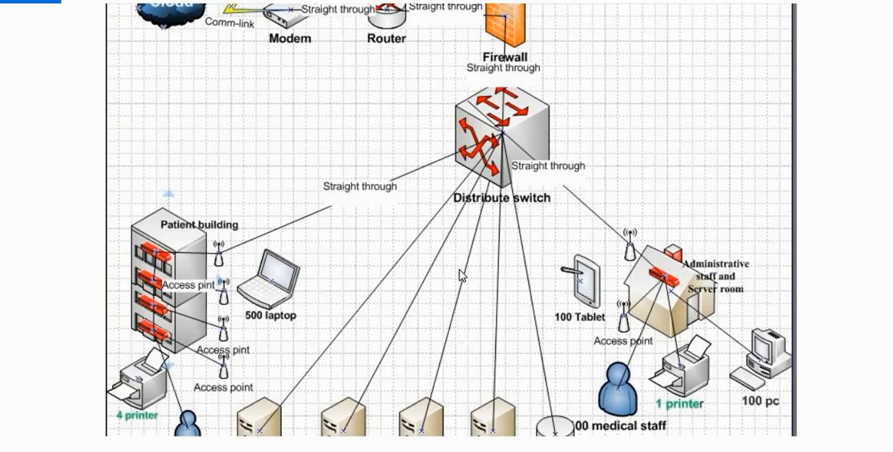